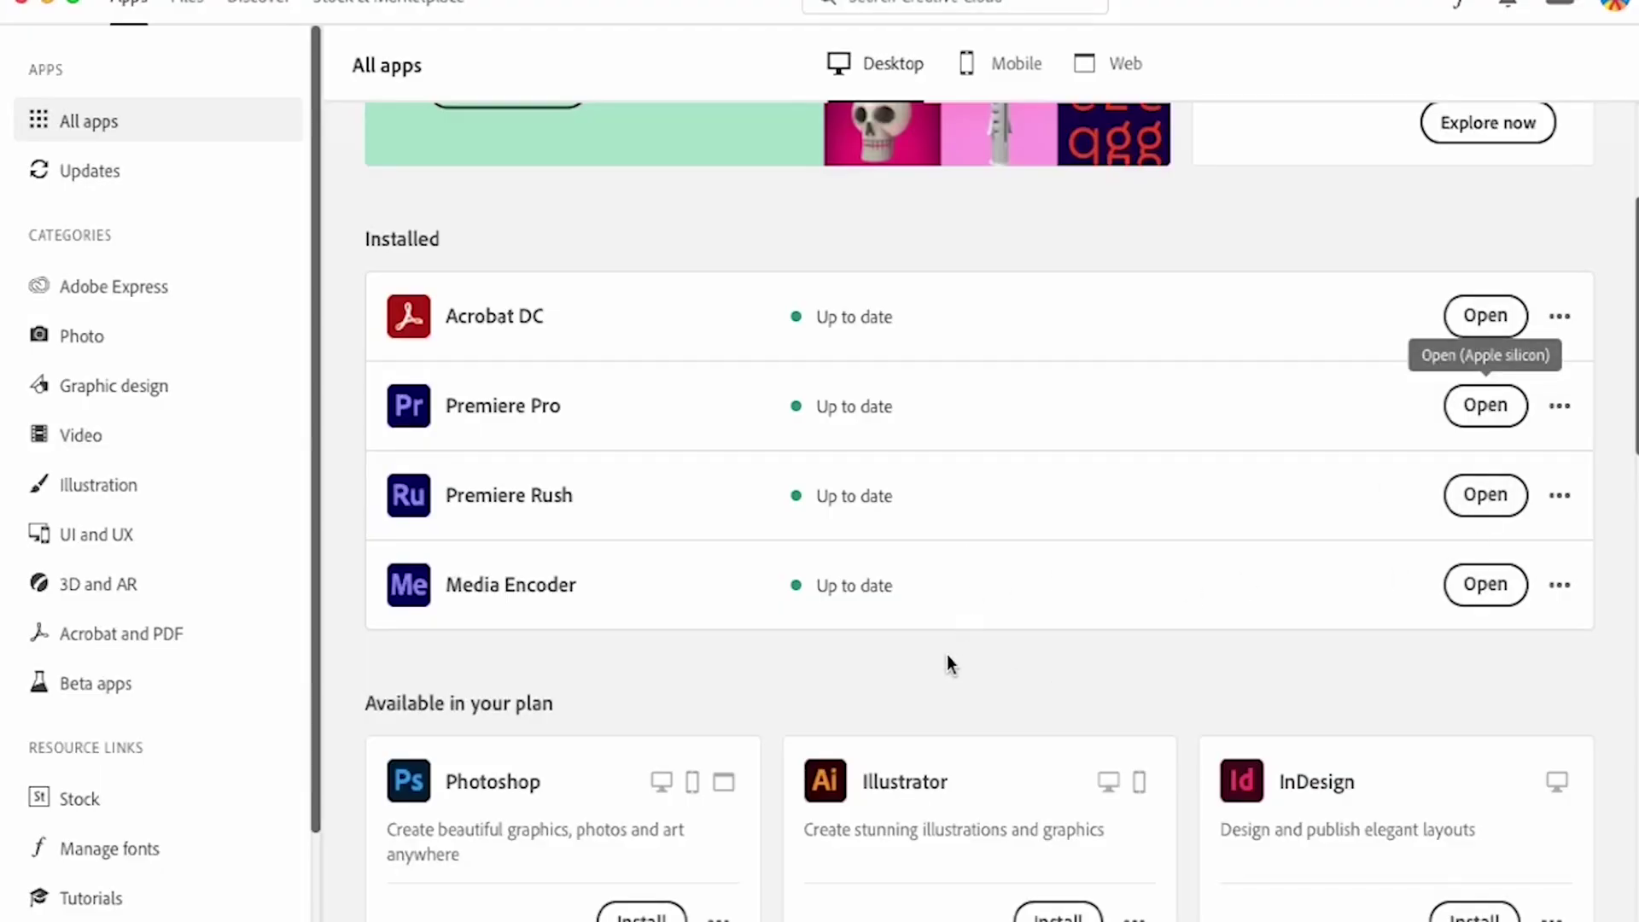
- Launch Premiere Pro from Creative Cloud and wait for its Home screen of recent projects
{"action": "left_click", "coordinate": [1495, 415]}
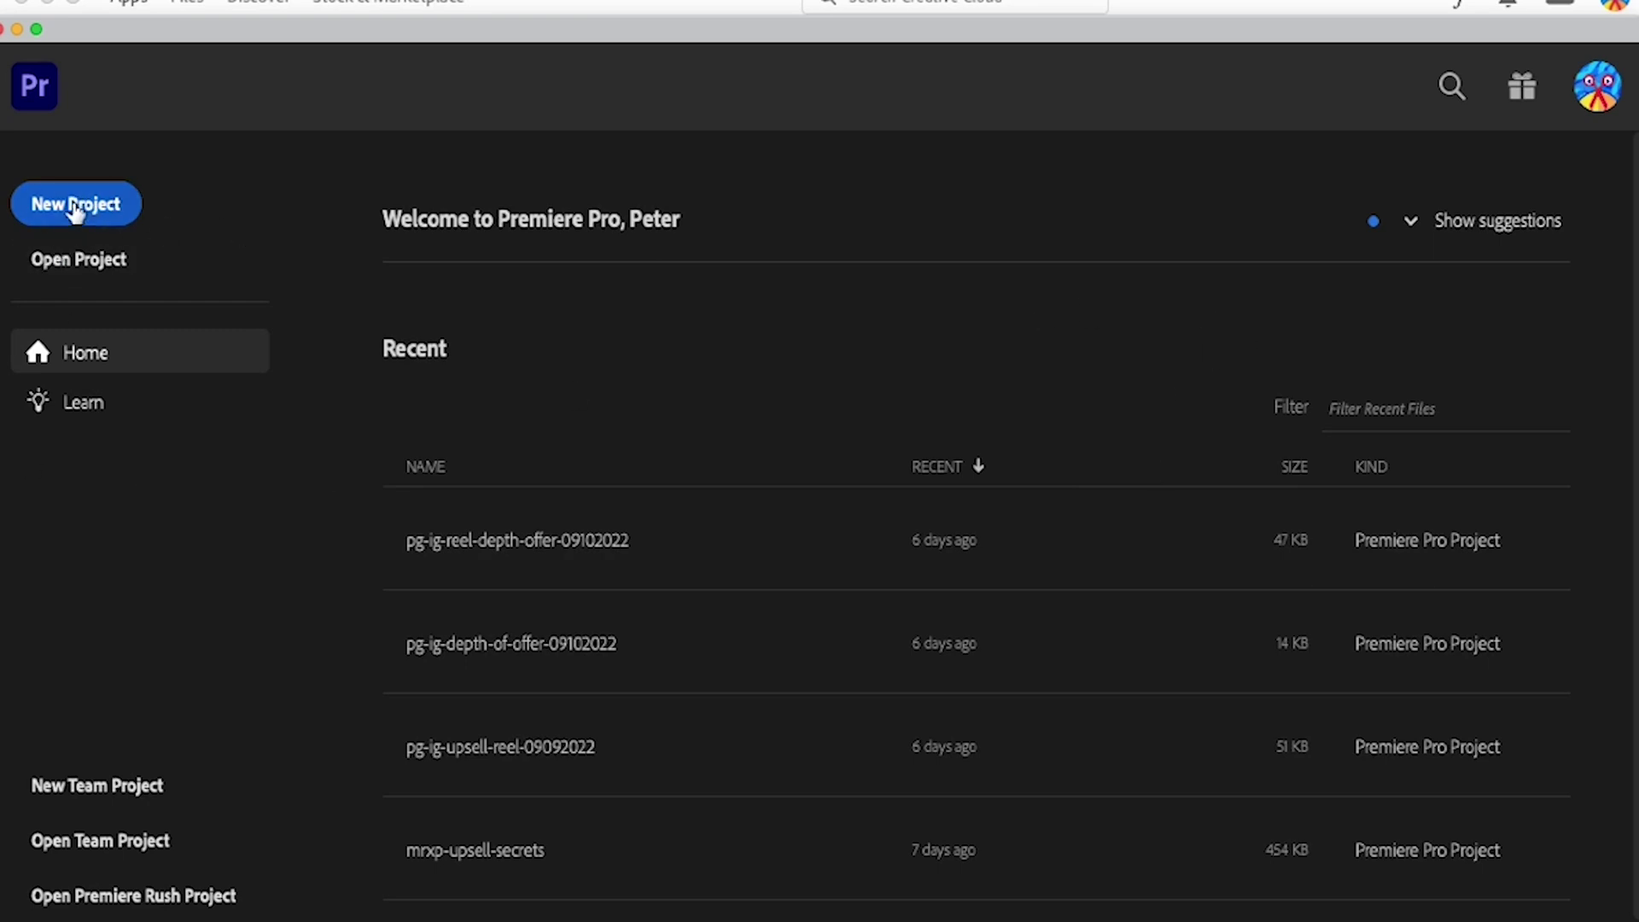
- Create a project named essential-skills, saved in the instagram/essential-skills folder
{"action": "left_click", "coordinate": [109, 212]}
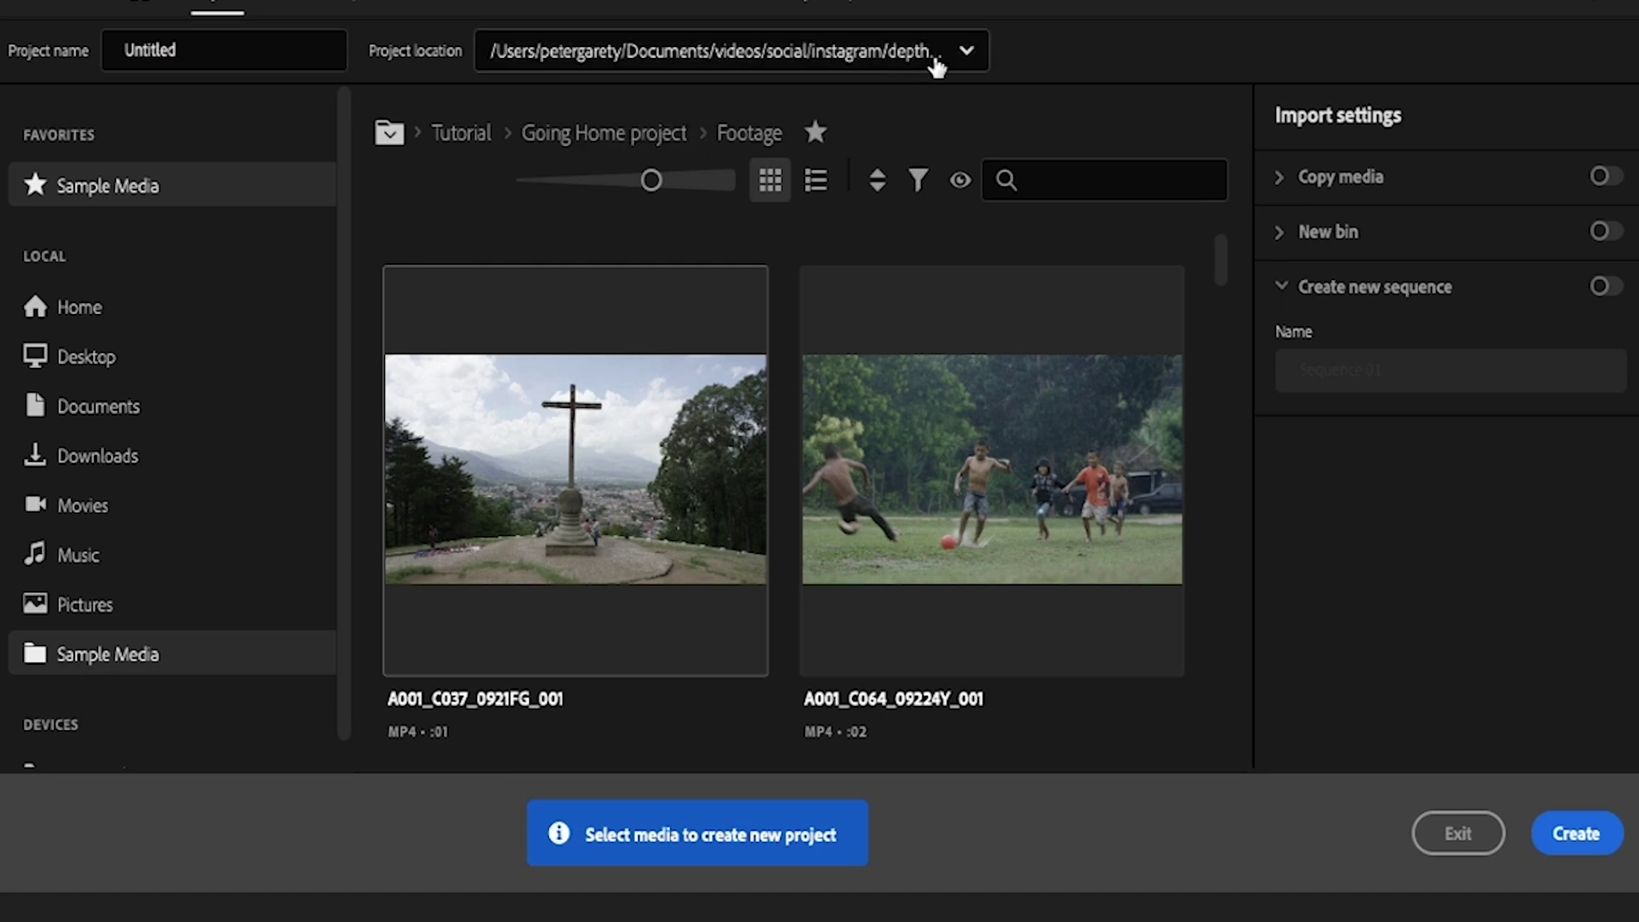
{"action": "left_click", "coordinate": [965, 53]}
{"action": "left_click", "coordinate": [574, 309]}
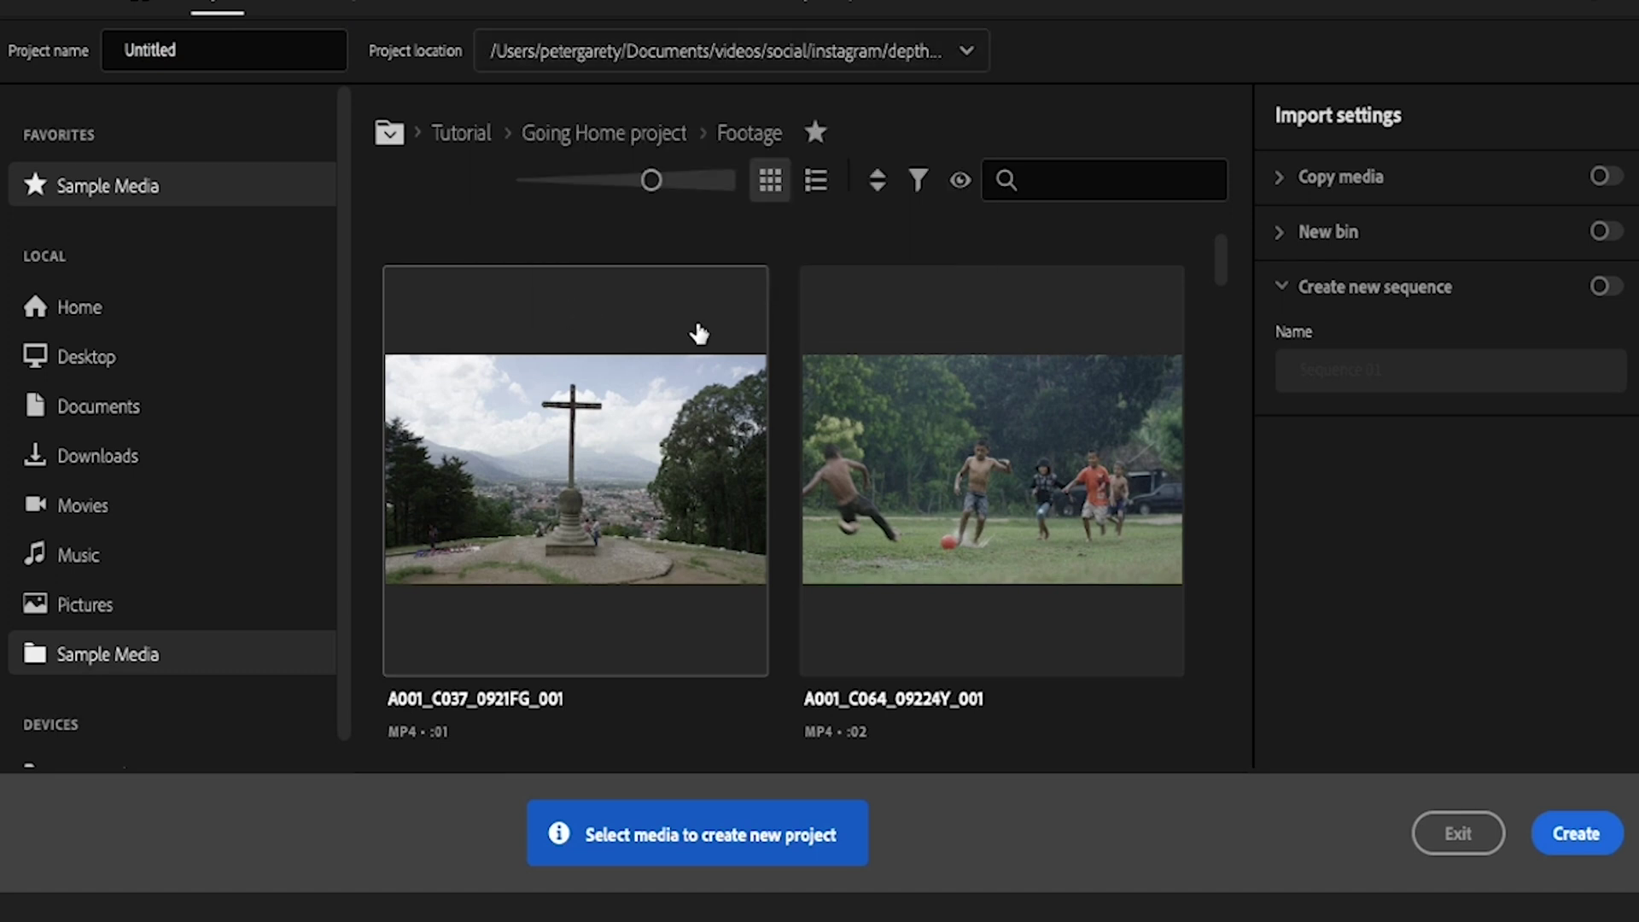
{"action": "left_click", "coordinate": [742, 5]}
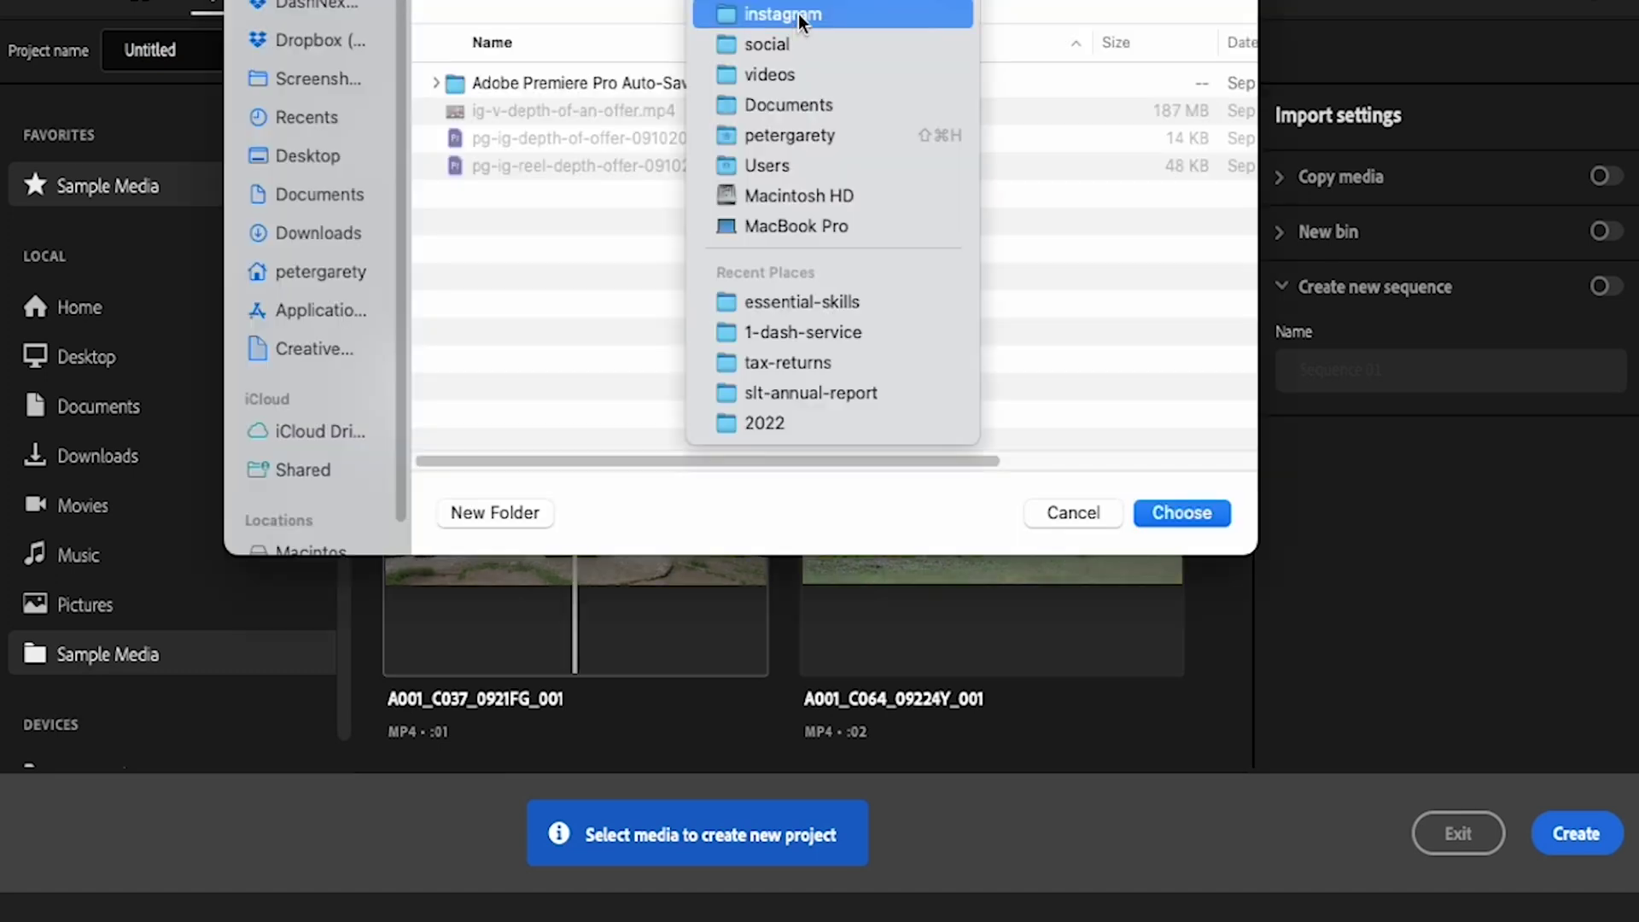
{"action": "left_click", "coordinate": [797, 14]}
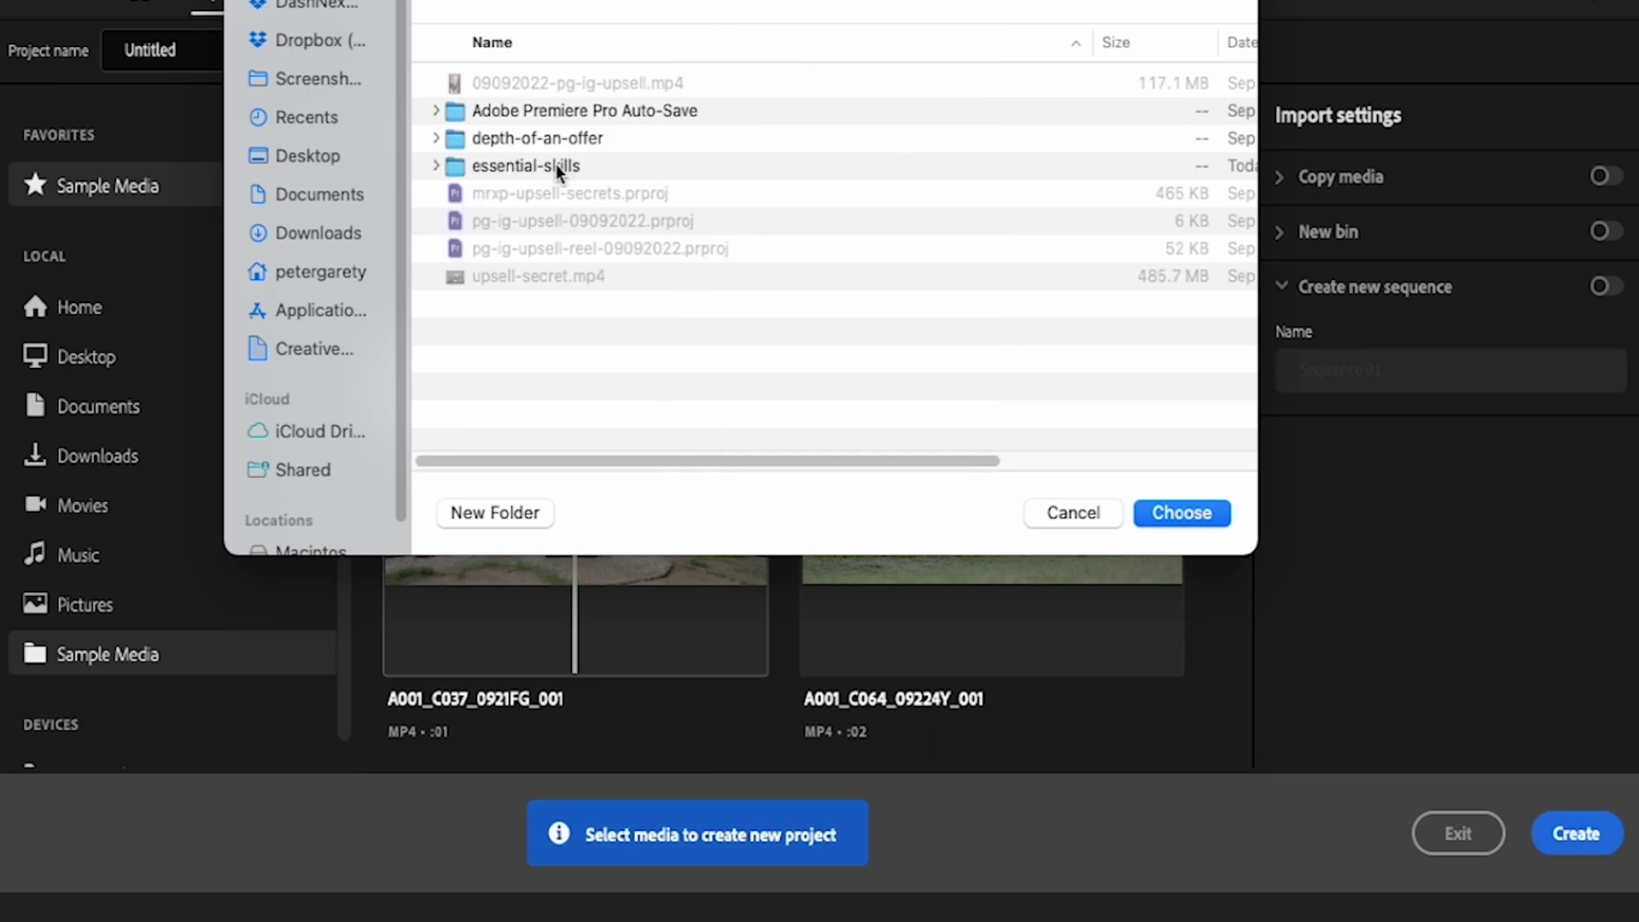
{"action": "double_click", "coordinate": [546, 169]}
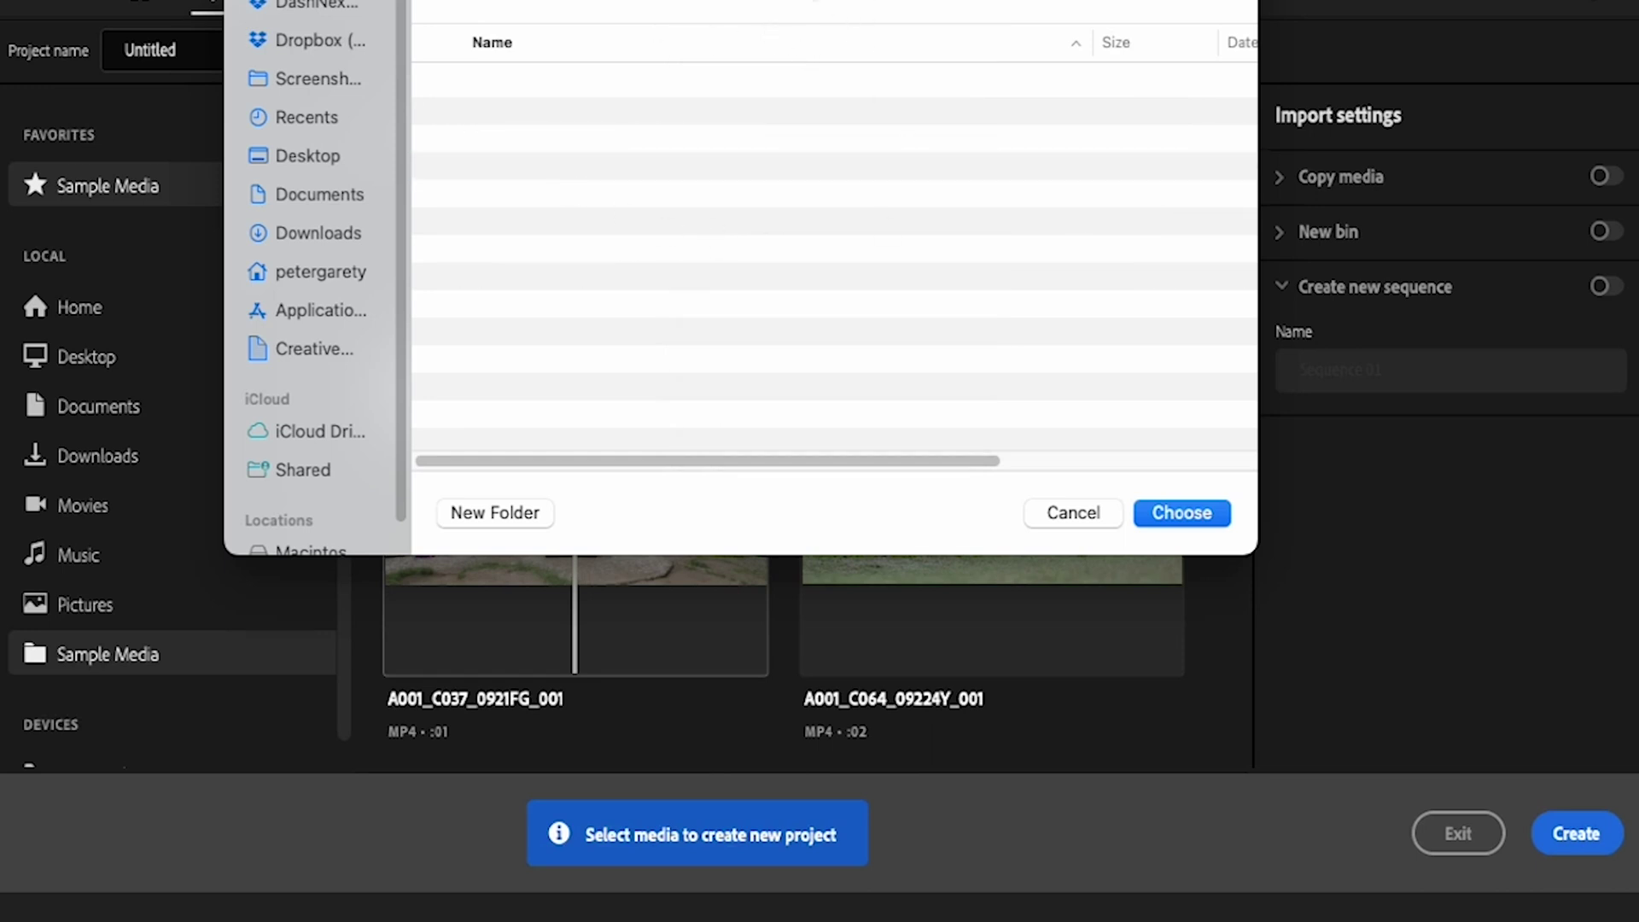
{"action": "left_click", "coordinate": [1181, 512]}
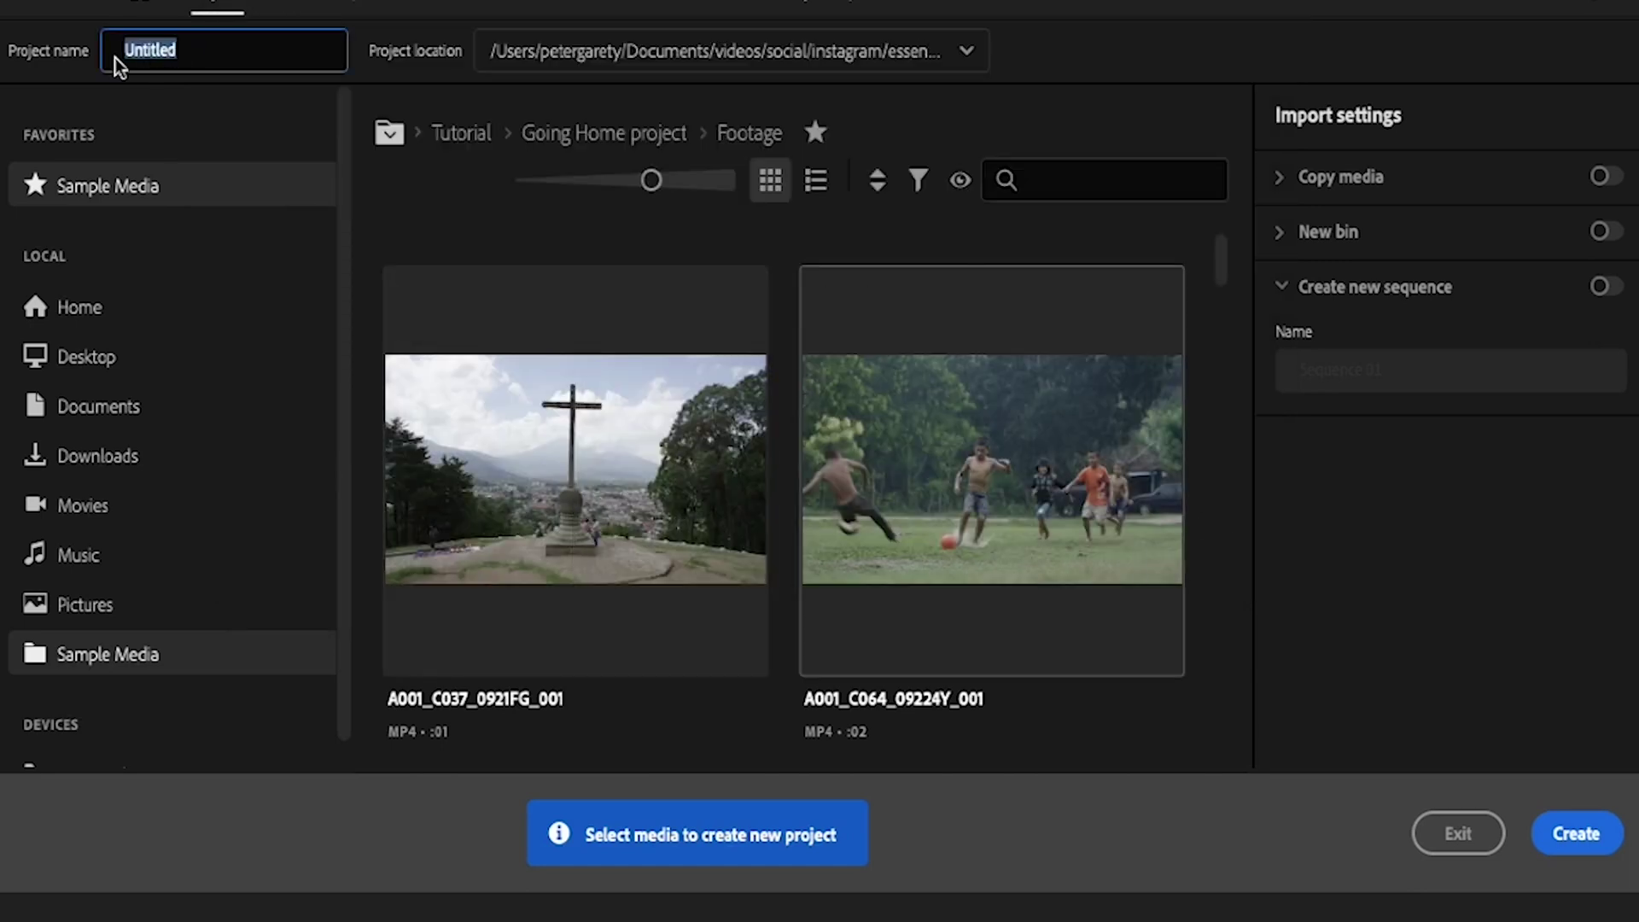
{"action": "type", "text": "essential-skills"}
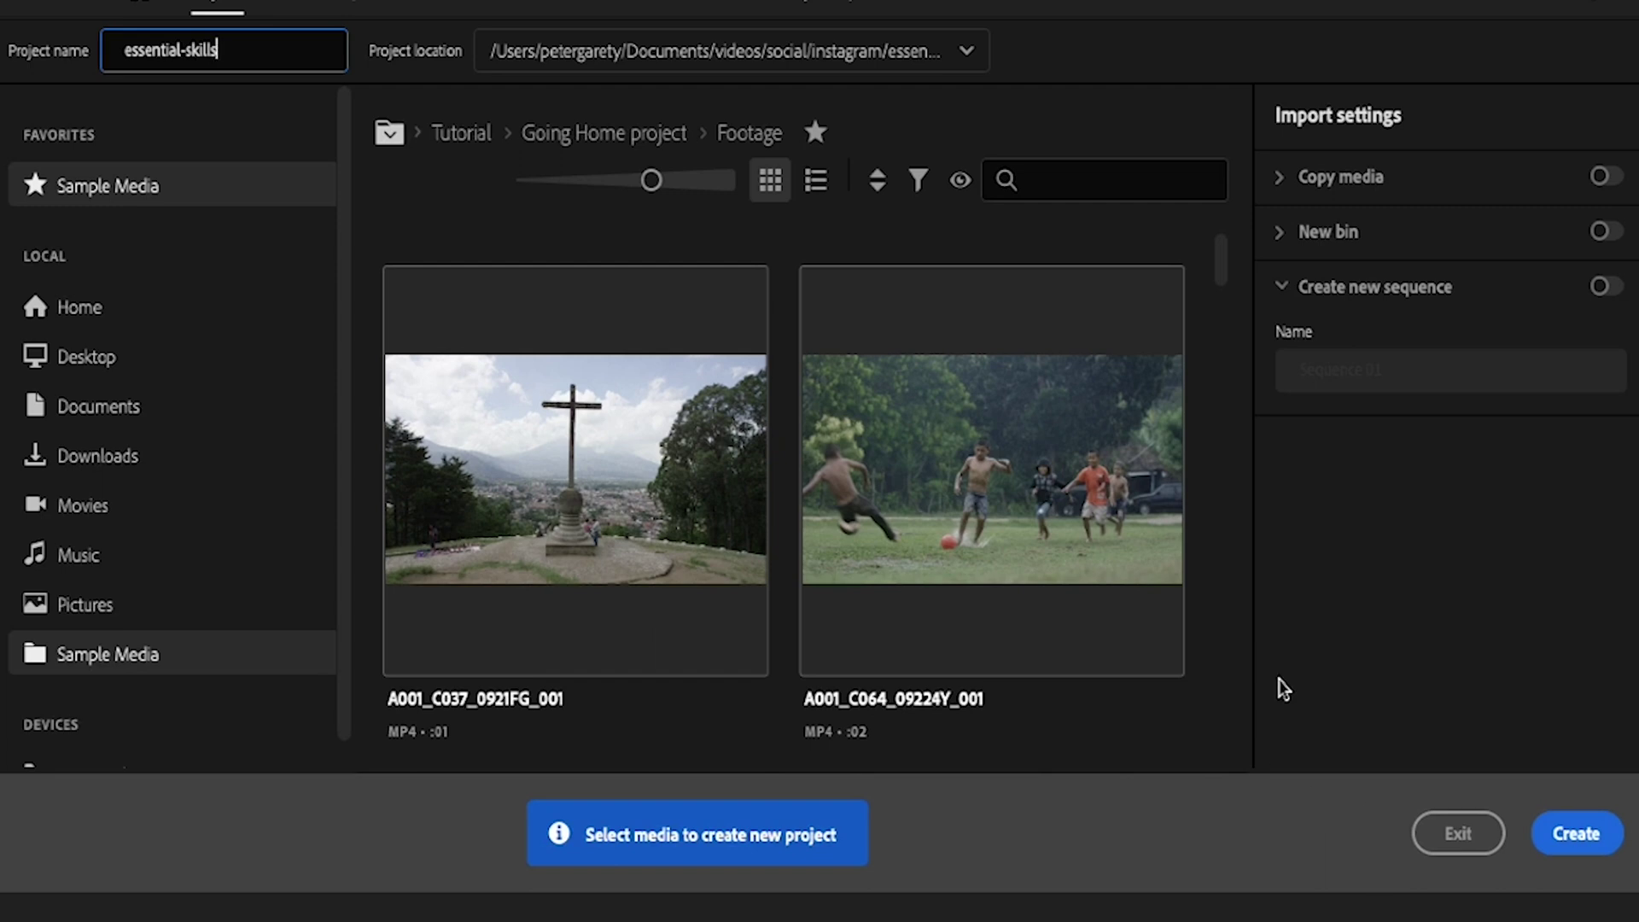
{"action": "left_click", "coordinate": [1574, 837]}
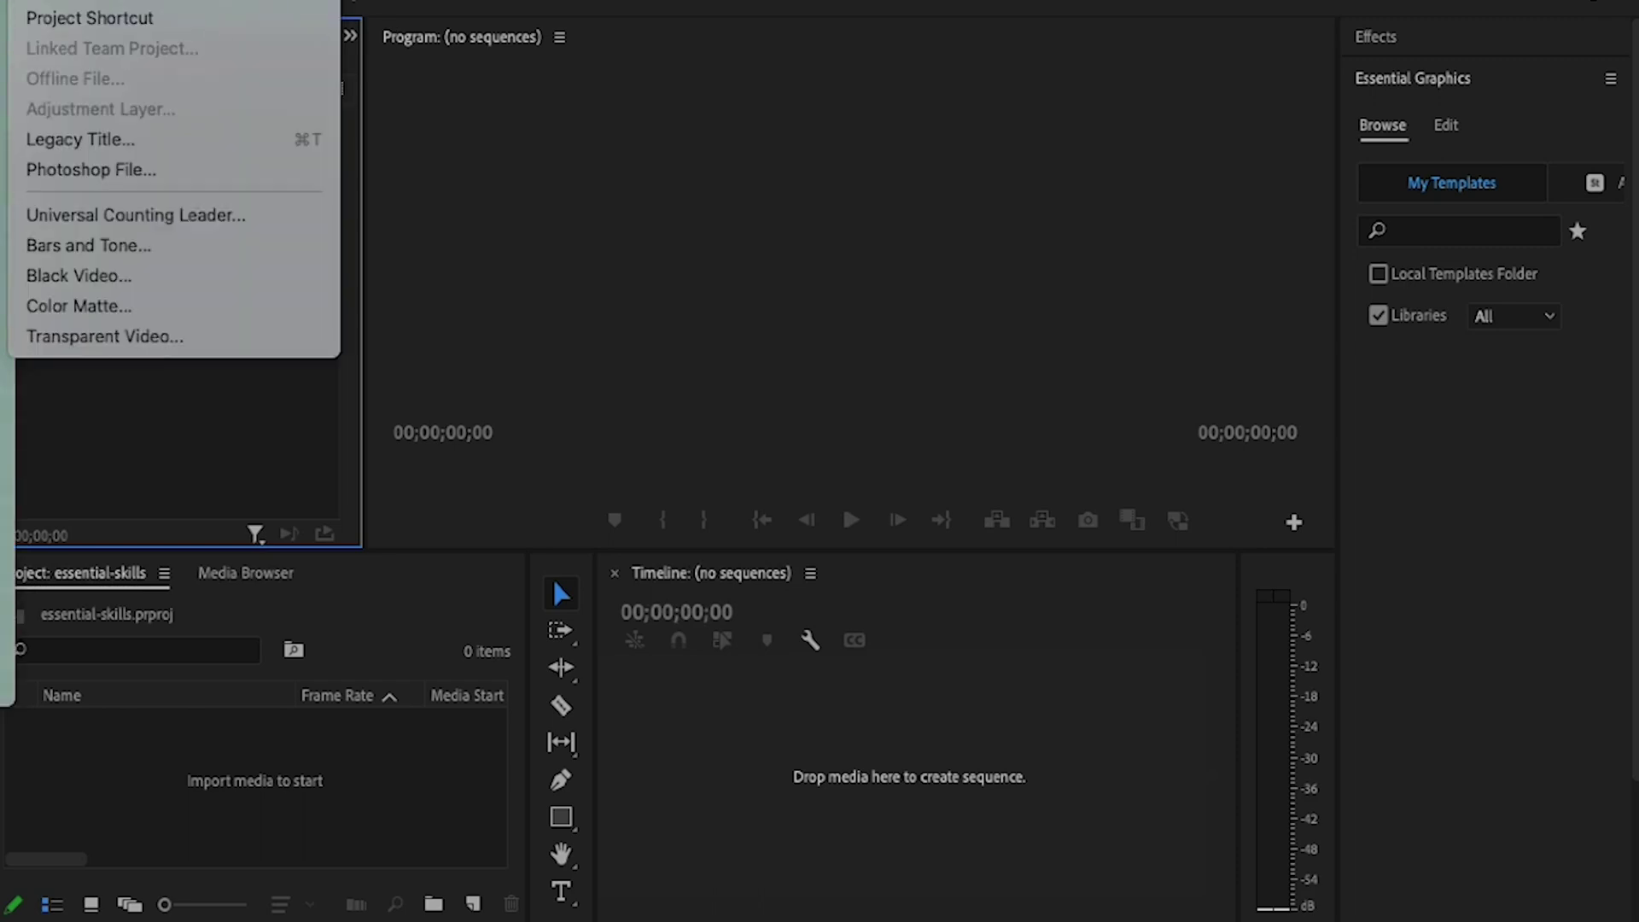
- Create a sequence from the DSLR 1080p30 preset with its frame size changed to vertical 1080×1920
{"action": "key", "text": "super+n"}
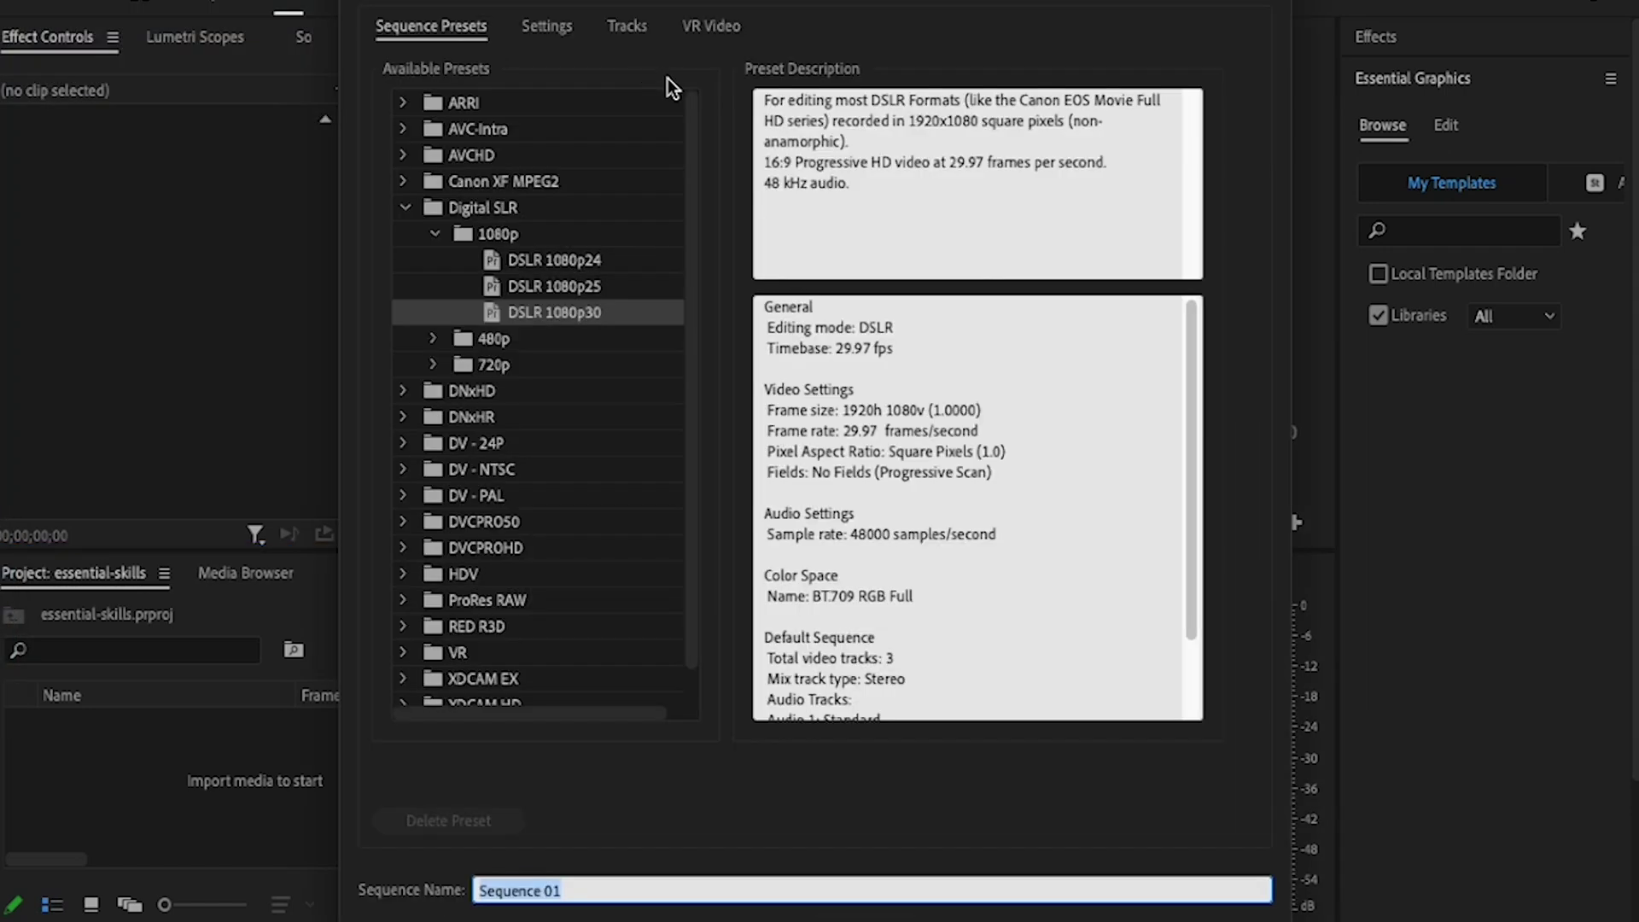
{"action": "left_click_drag", "start_coordinate": [526, 0], "coordinate": [516, 21]}
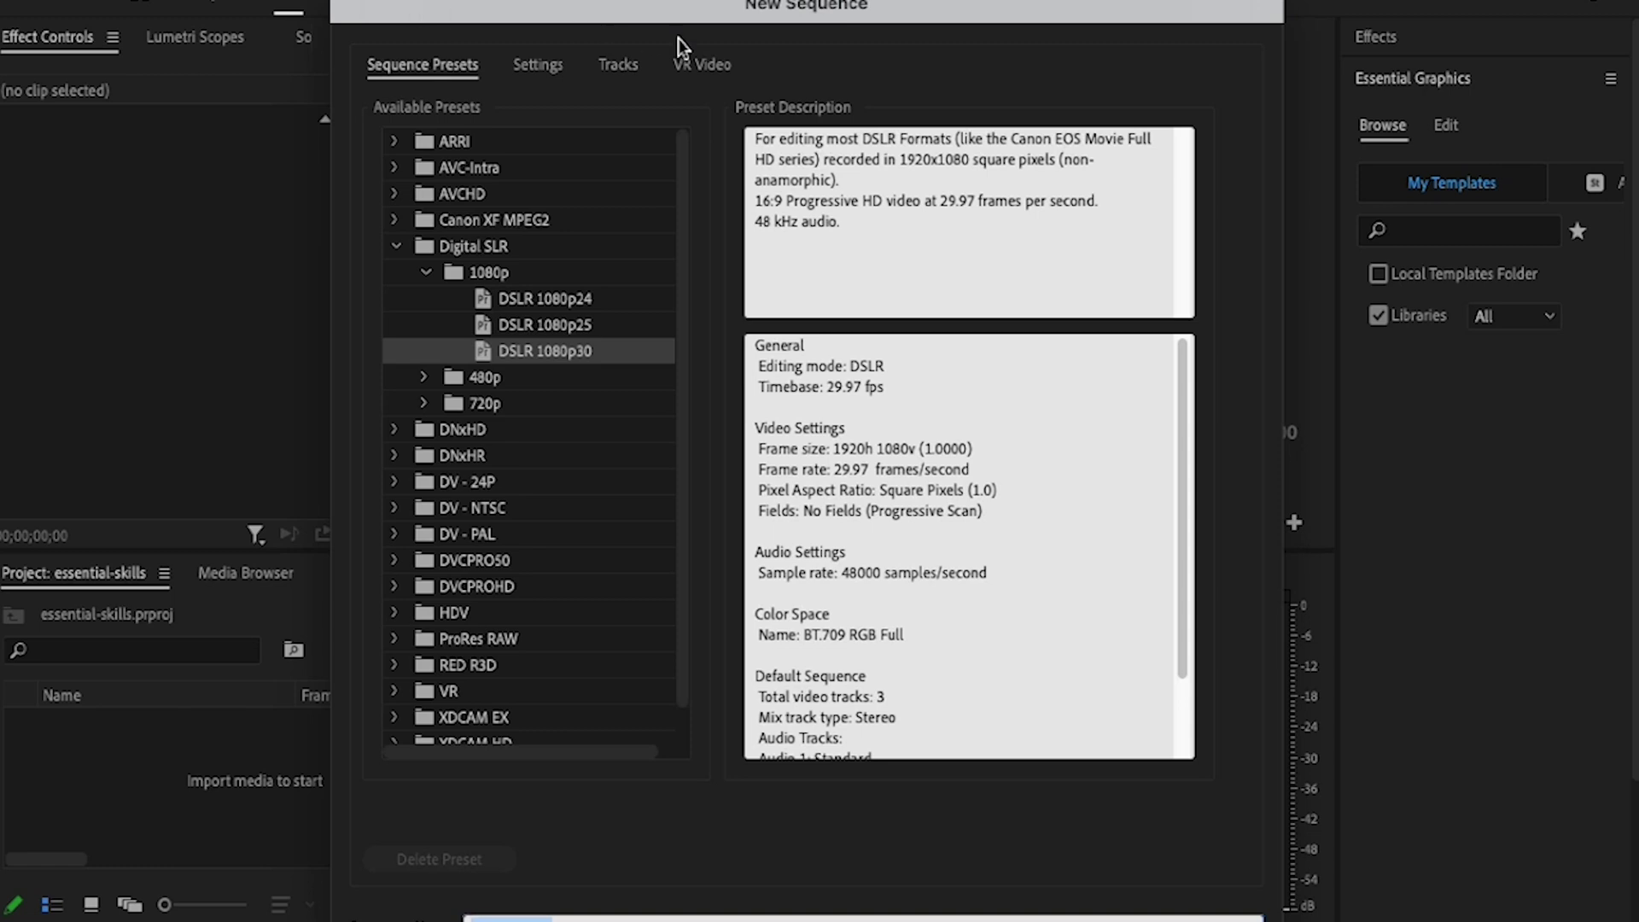
{"action": "left_click", "coordinate": [395, 249]}
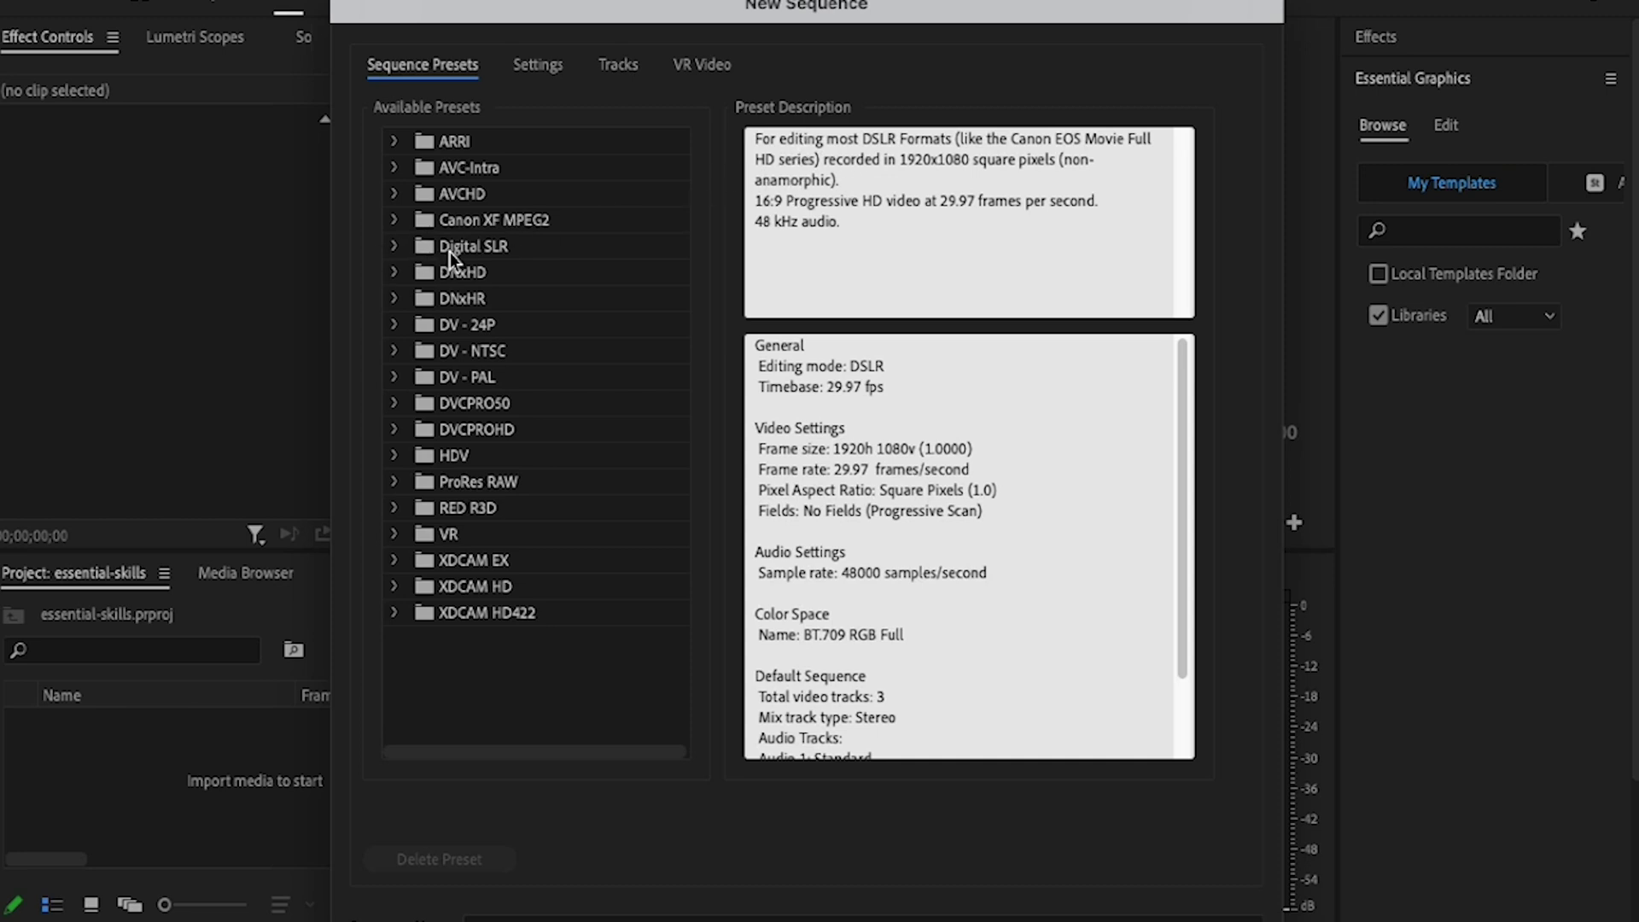
{"action": "left_click", "coordinate": [398, 247]}
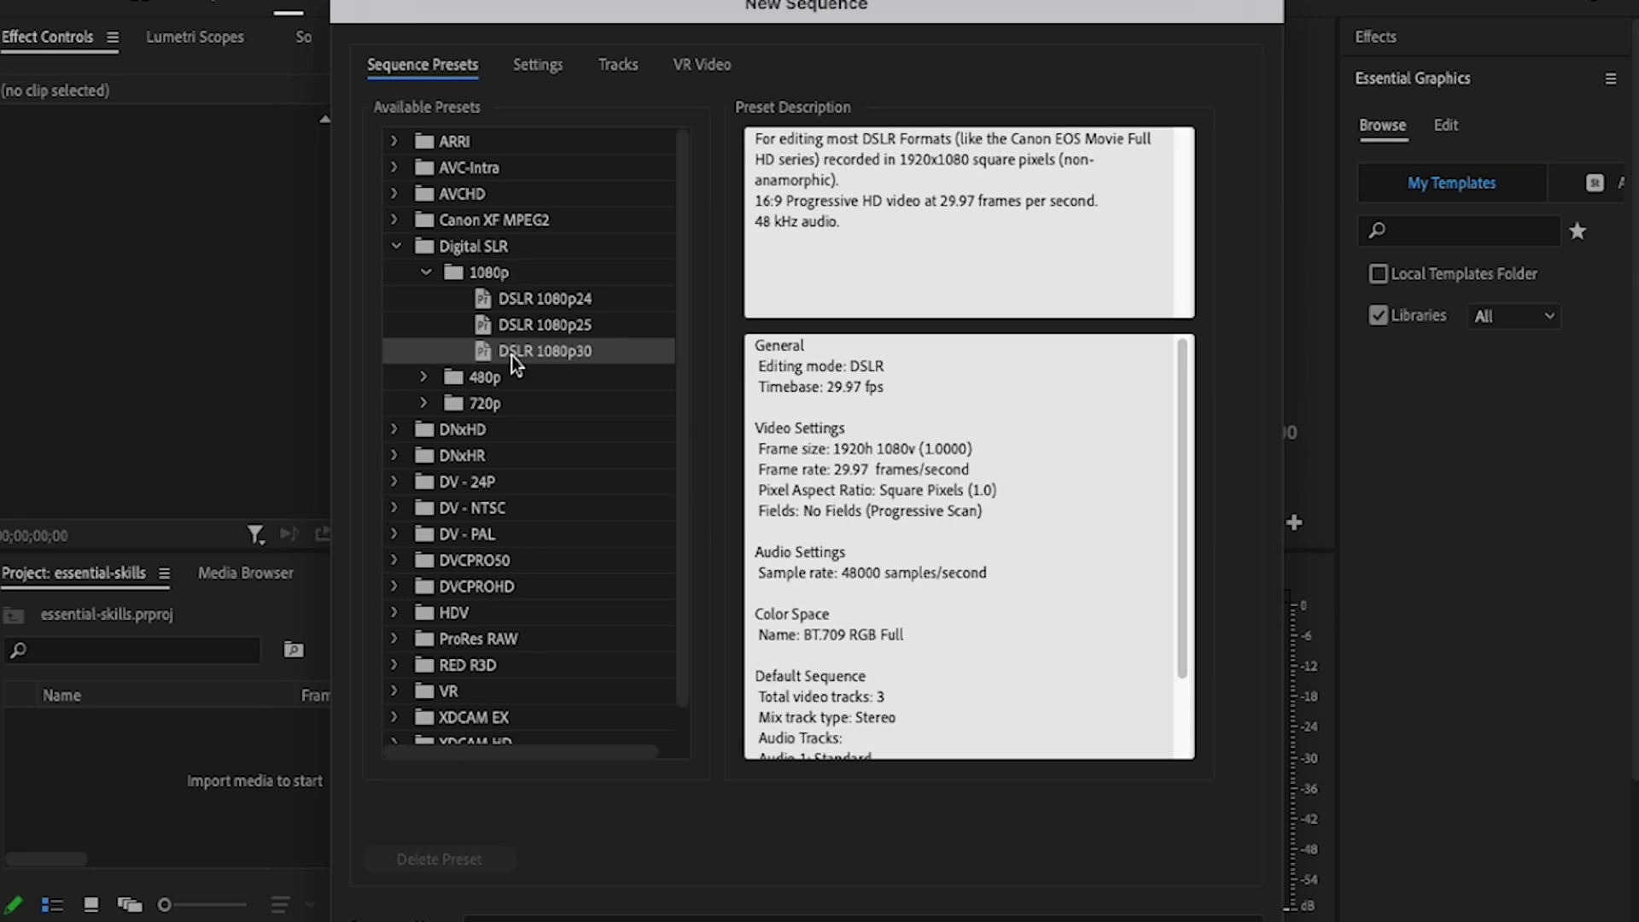
{"action": "left_click", "coordinate": [614, 323]}
{"action": "left_click", "coordinate": [603, 349]}
{"action": "left_click", "coordinate": [540, 67]}
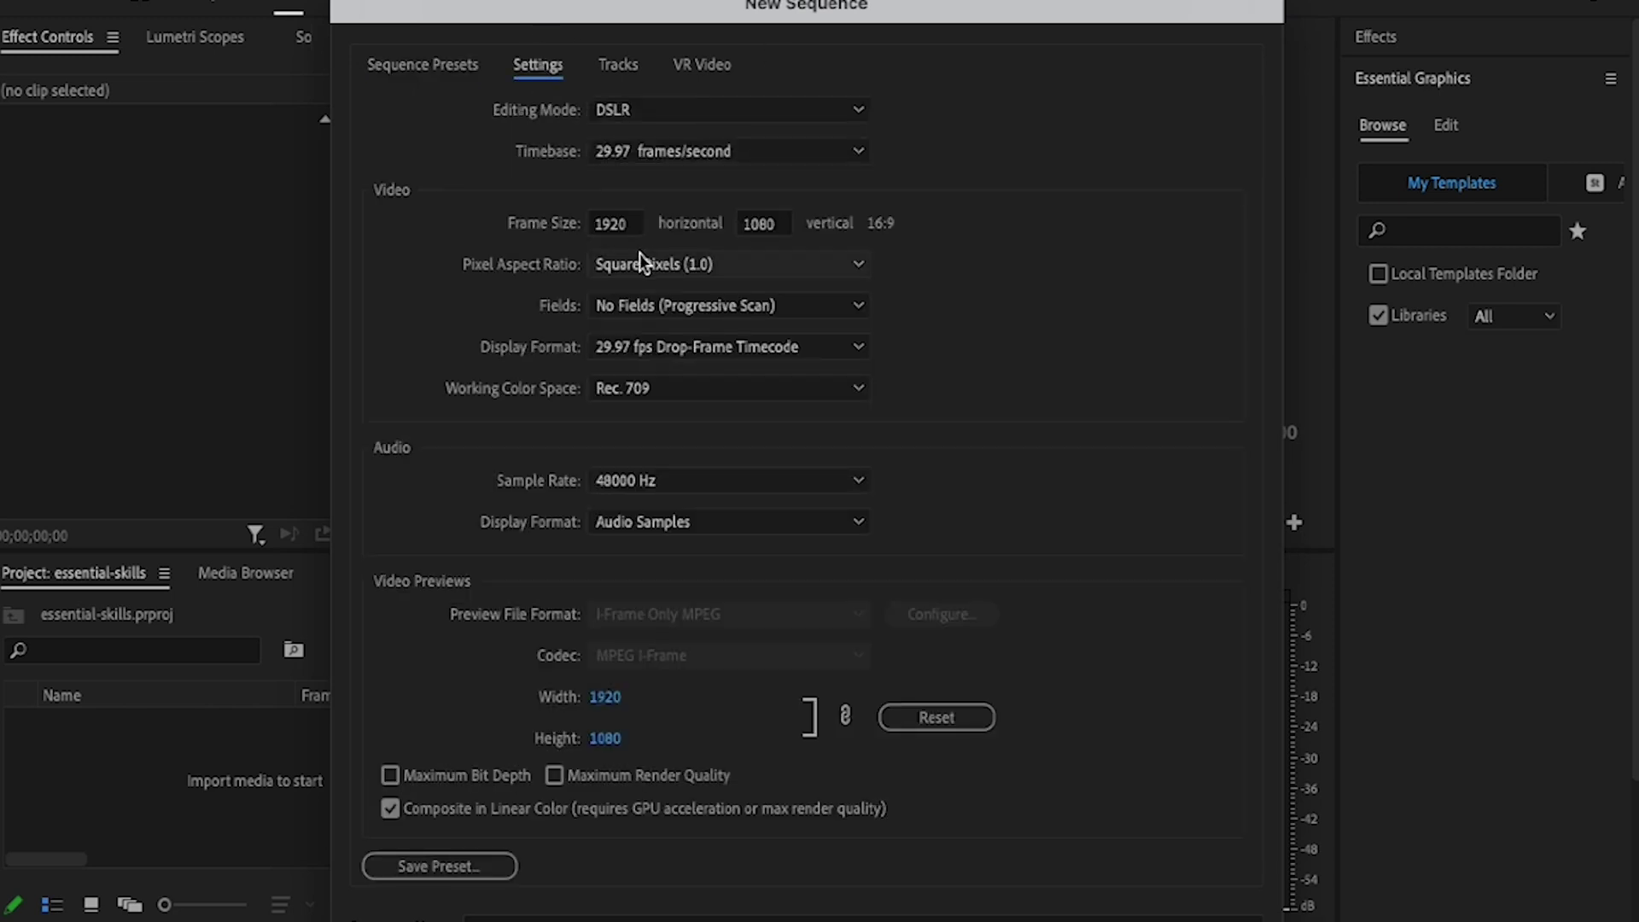
{"action": "left_click", "coordinate": [623, 227]}
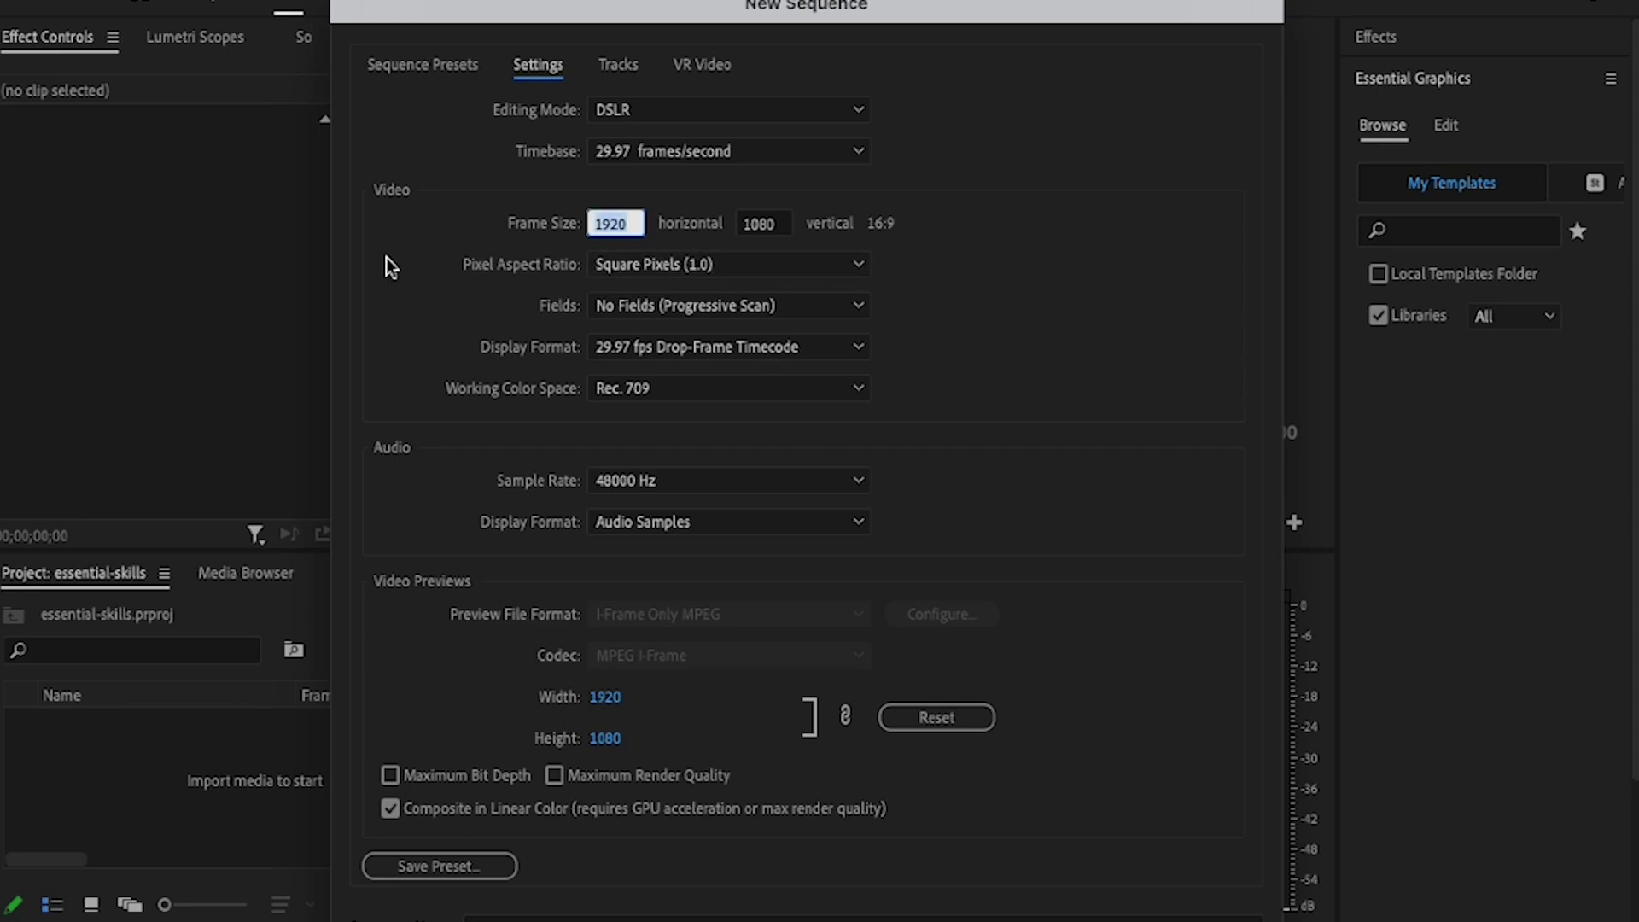
{"action": "type", "text": "10"}
{"action": "key", "text": "Tab"}
{"action": "type", "text": "1920"}
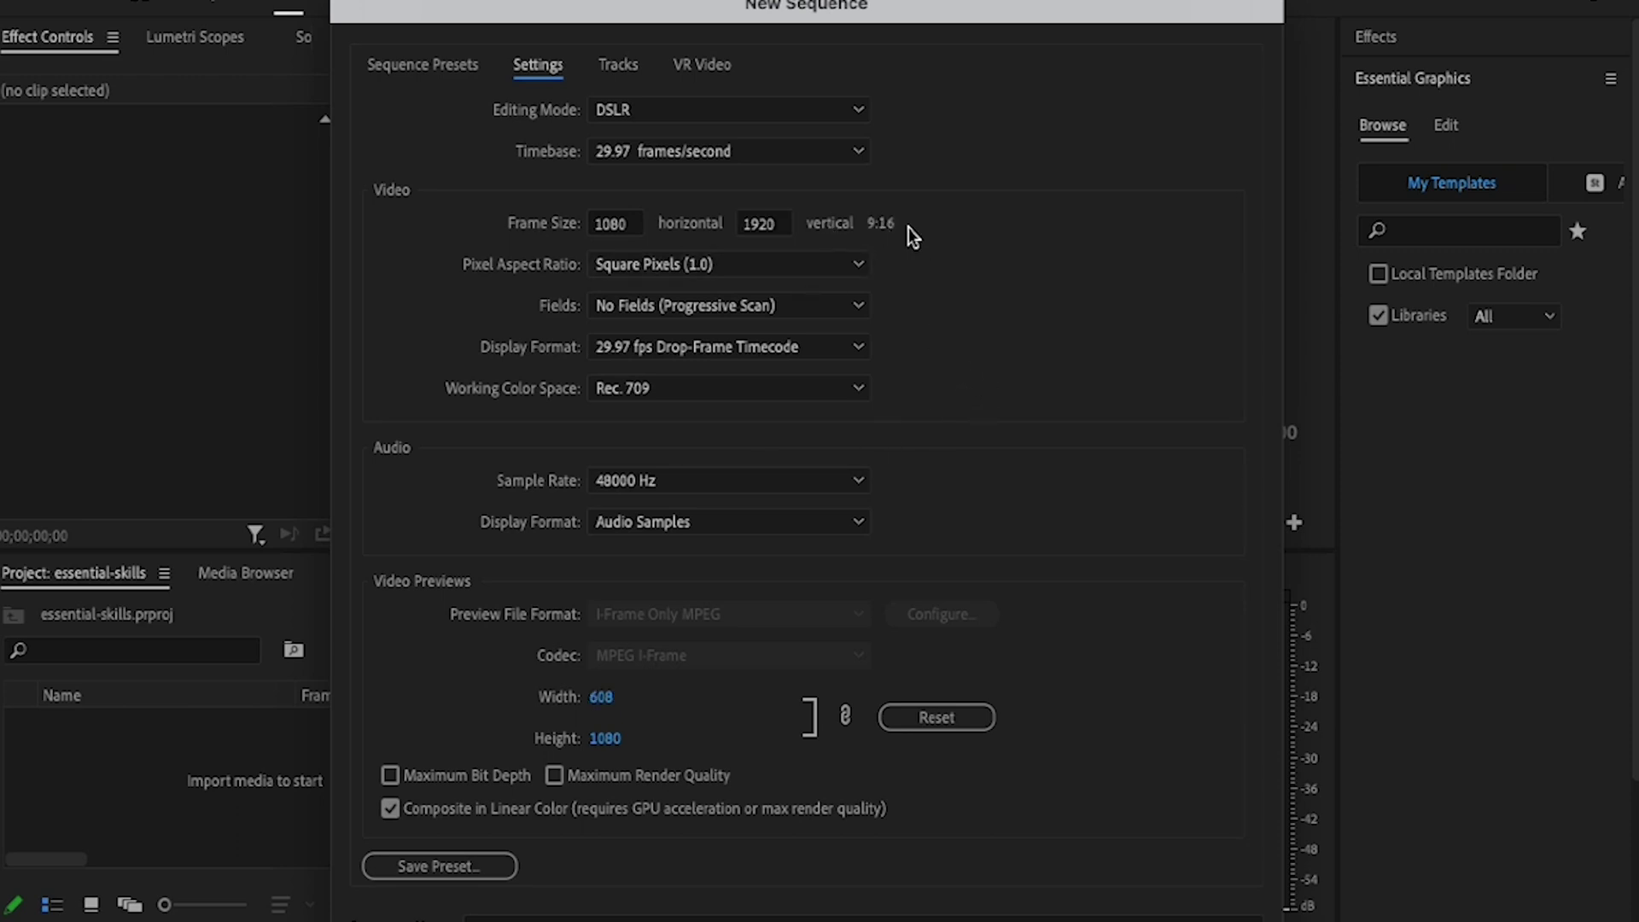
{"action": "key", "text": "Return"}
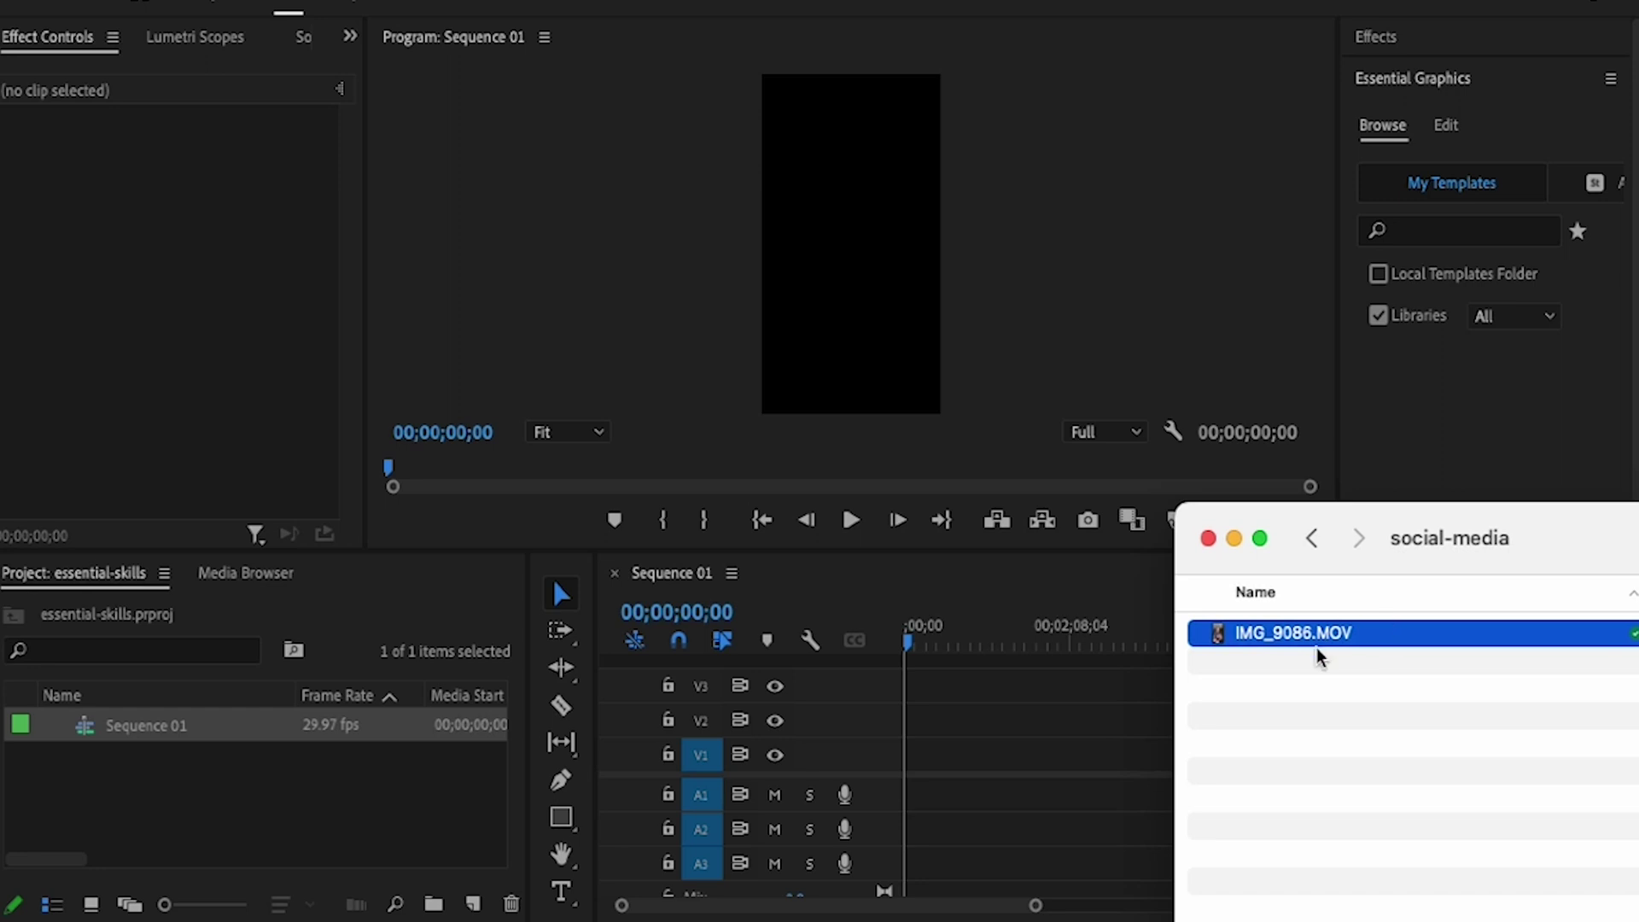
- Drop IMG_9086.MOV onto the start of the timeline, keeping the existing vertical sequence settings
{"action": "left_click", "coordinate": [925, 904]}
{"action": "left_click_drag", "start_coordinate": [1035, 904], "coordinate": [650, 905]}
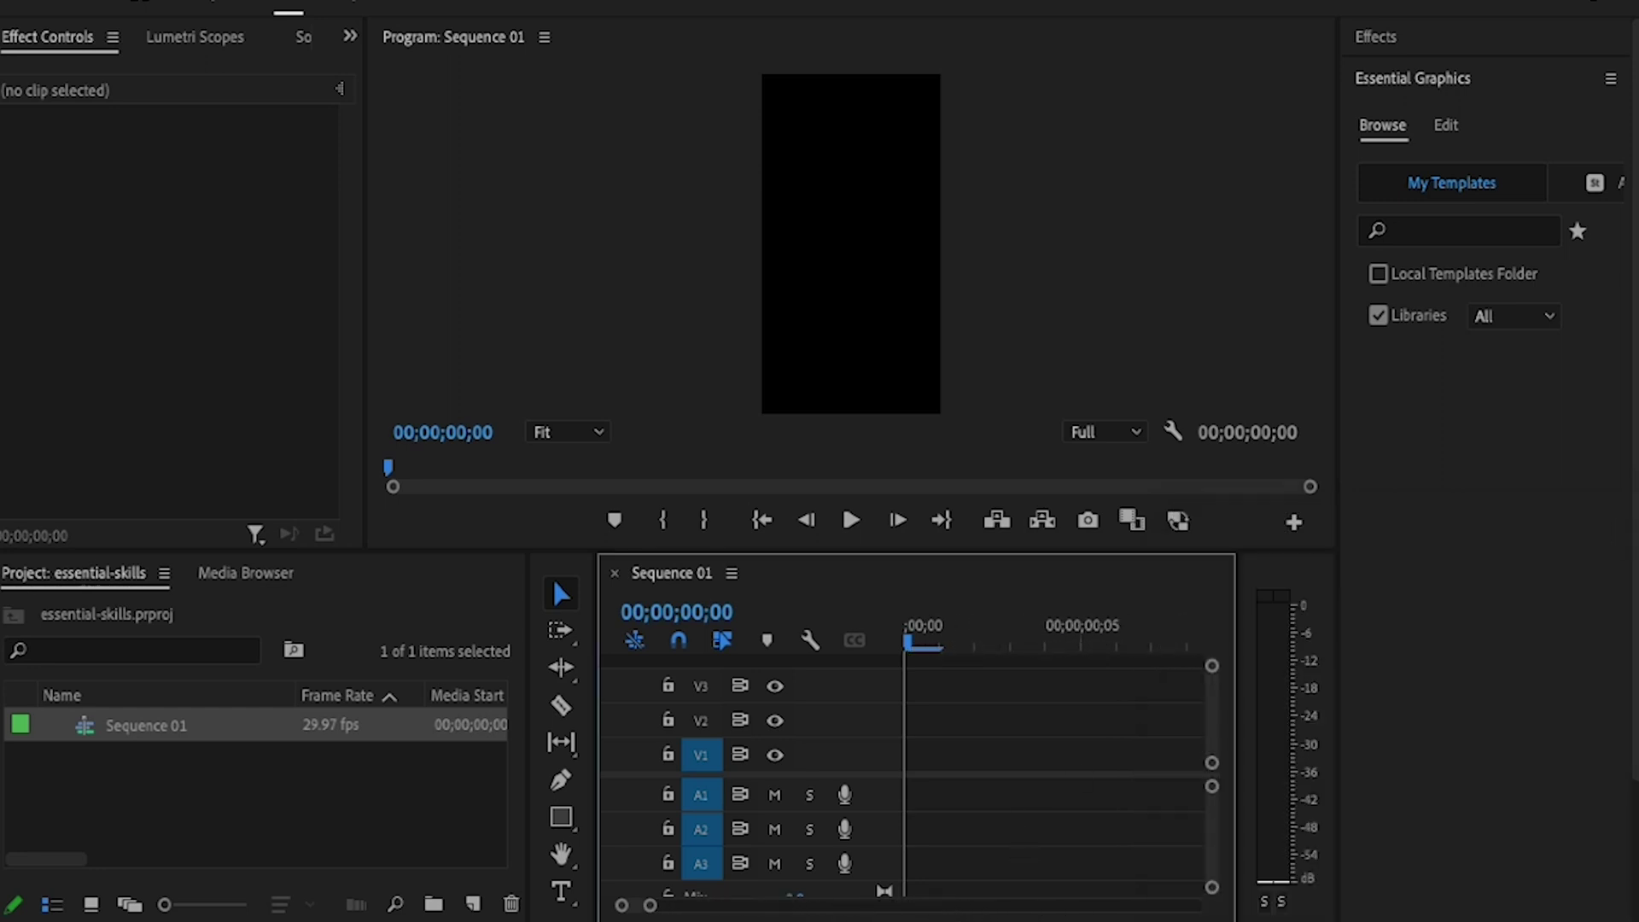
{"action": "mouse_move", "coordinate": [1291, 633]}
{"action": "left_mouse_down"}
{"action": "mouse_move", "coordinate": [964, 780]}
{"action": "mouse_move", "coordinate": [888, 771]}
{"action": "left_mouse_up"}
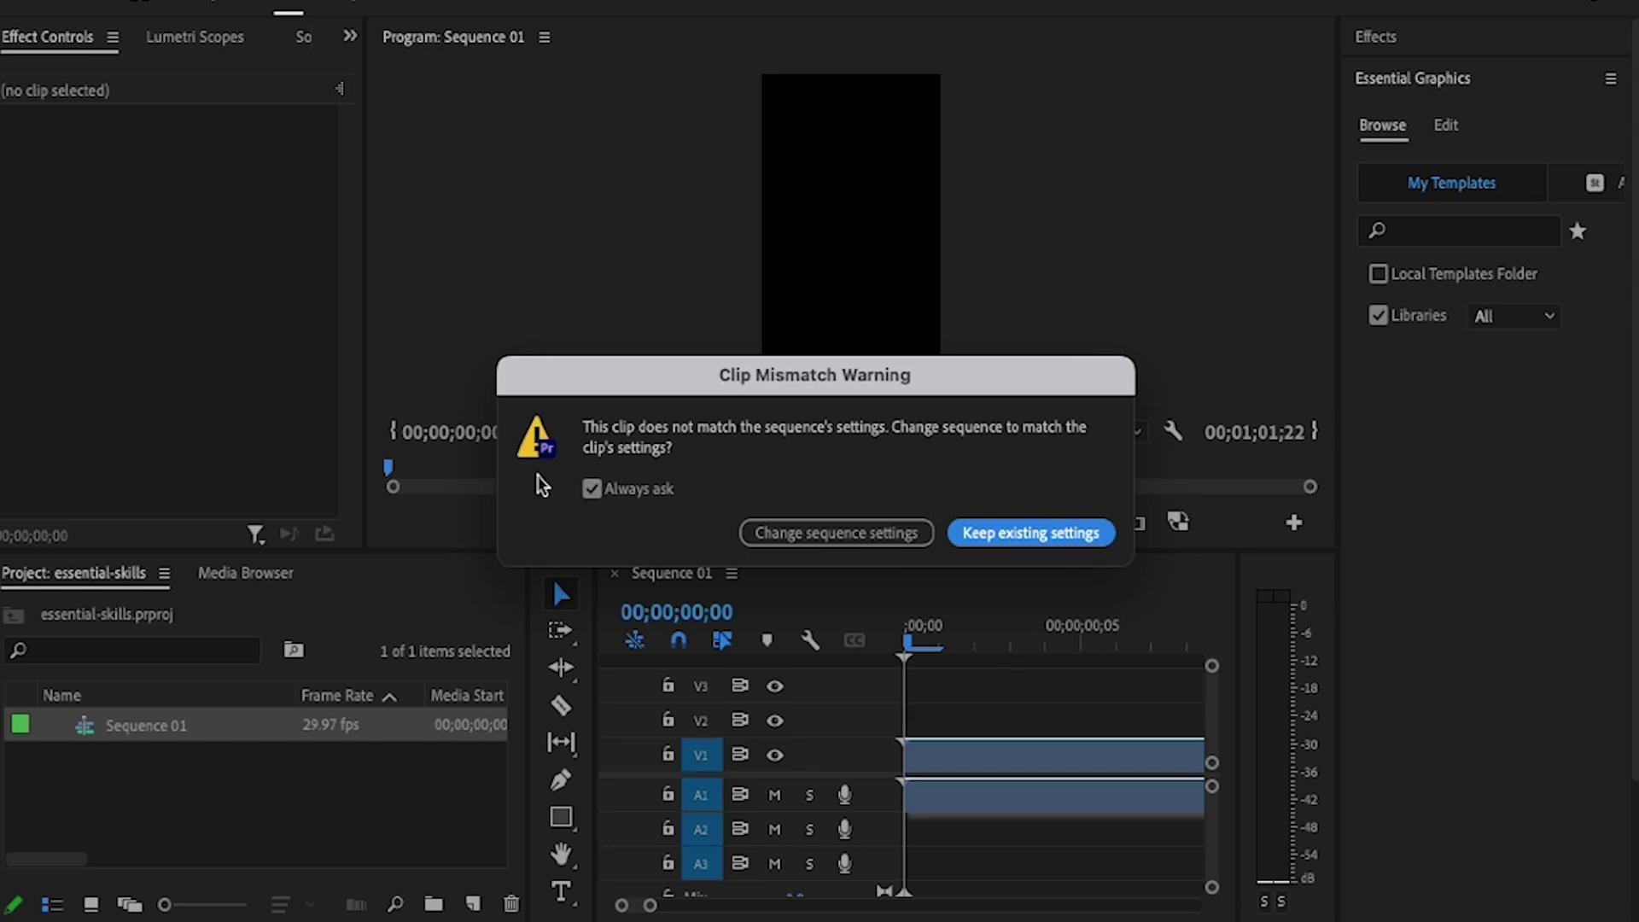
{"action": "left_click", "coordinate": [1029, 532]}
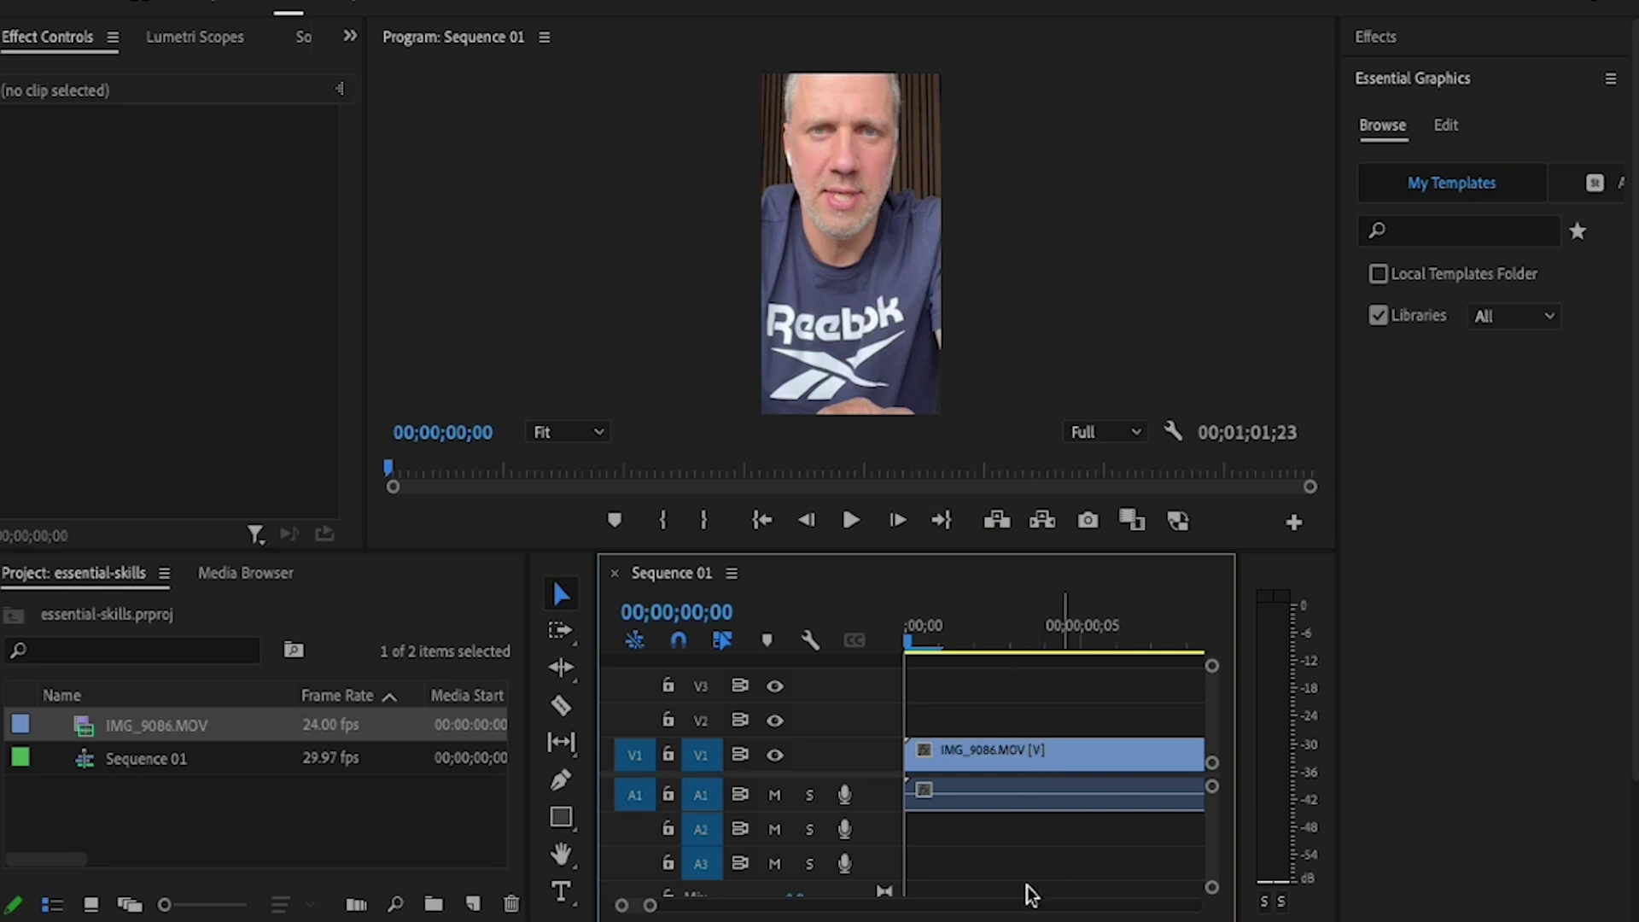
{"action": "left_click_drag", "start_coordinate": [649, 909], "coordinate": [713, 909]}
{"action": "left_click", "coordinate": [751, 623]}
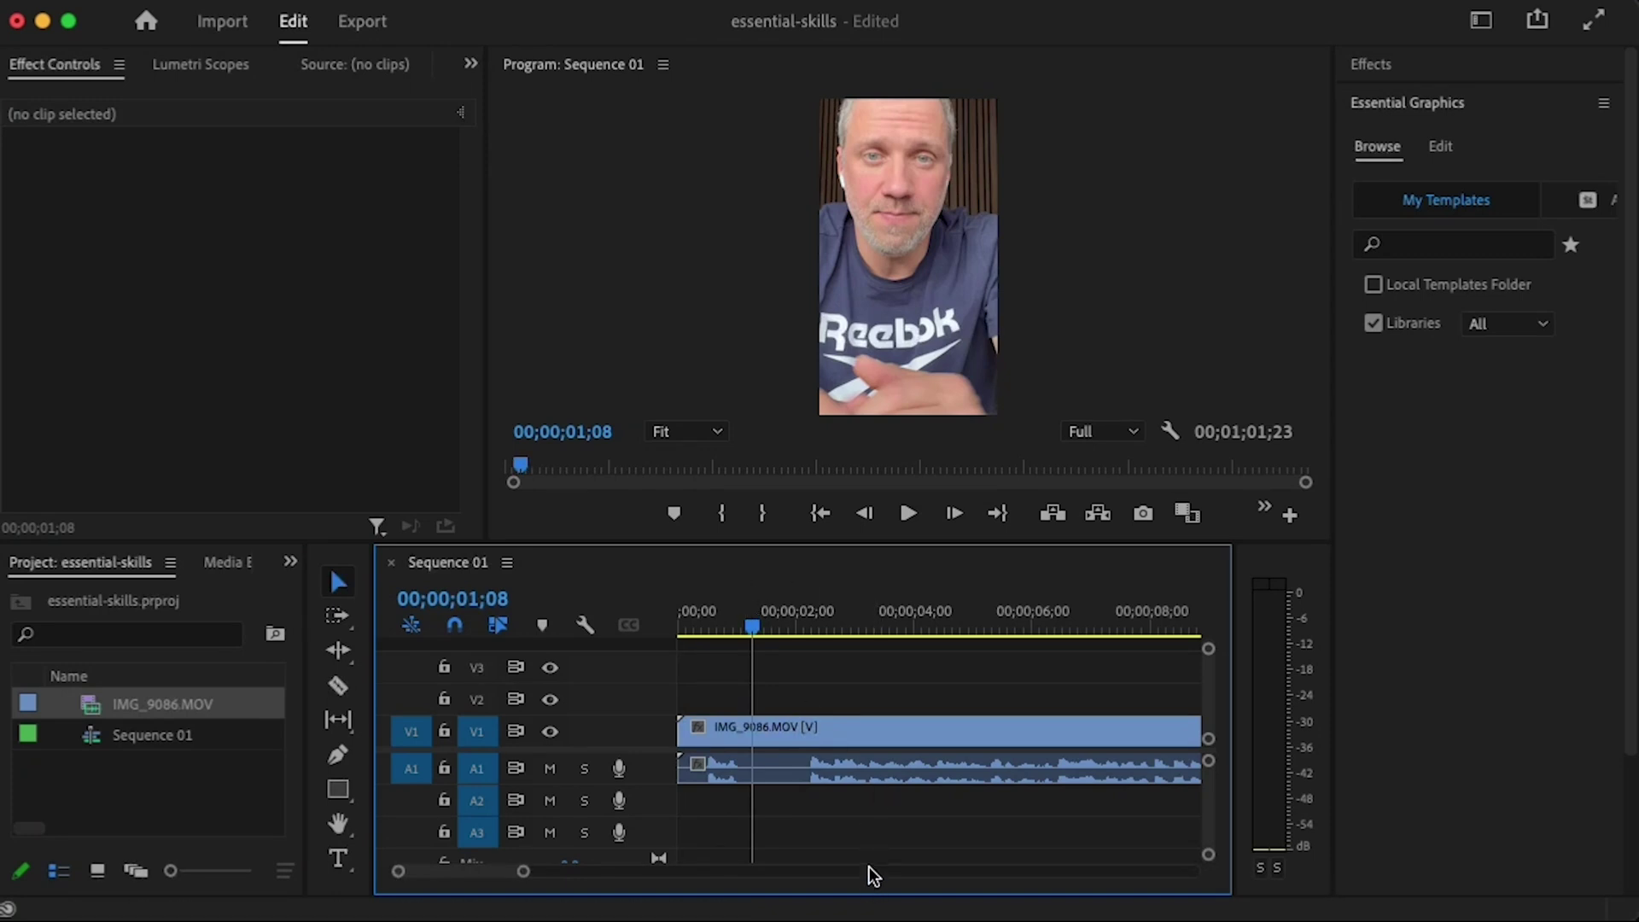
- Set IMG_9086.MOV's Motion Scale to 52.1 and position to 535, 960, then deselect it
{"action": "left_click", "coordinate": [848, 739]}
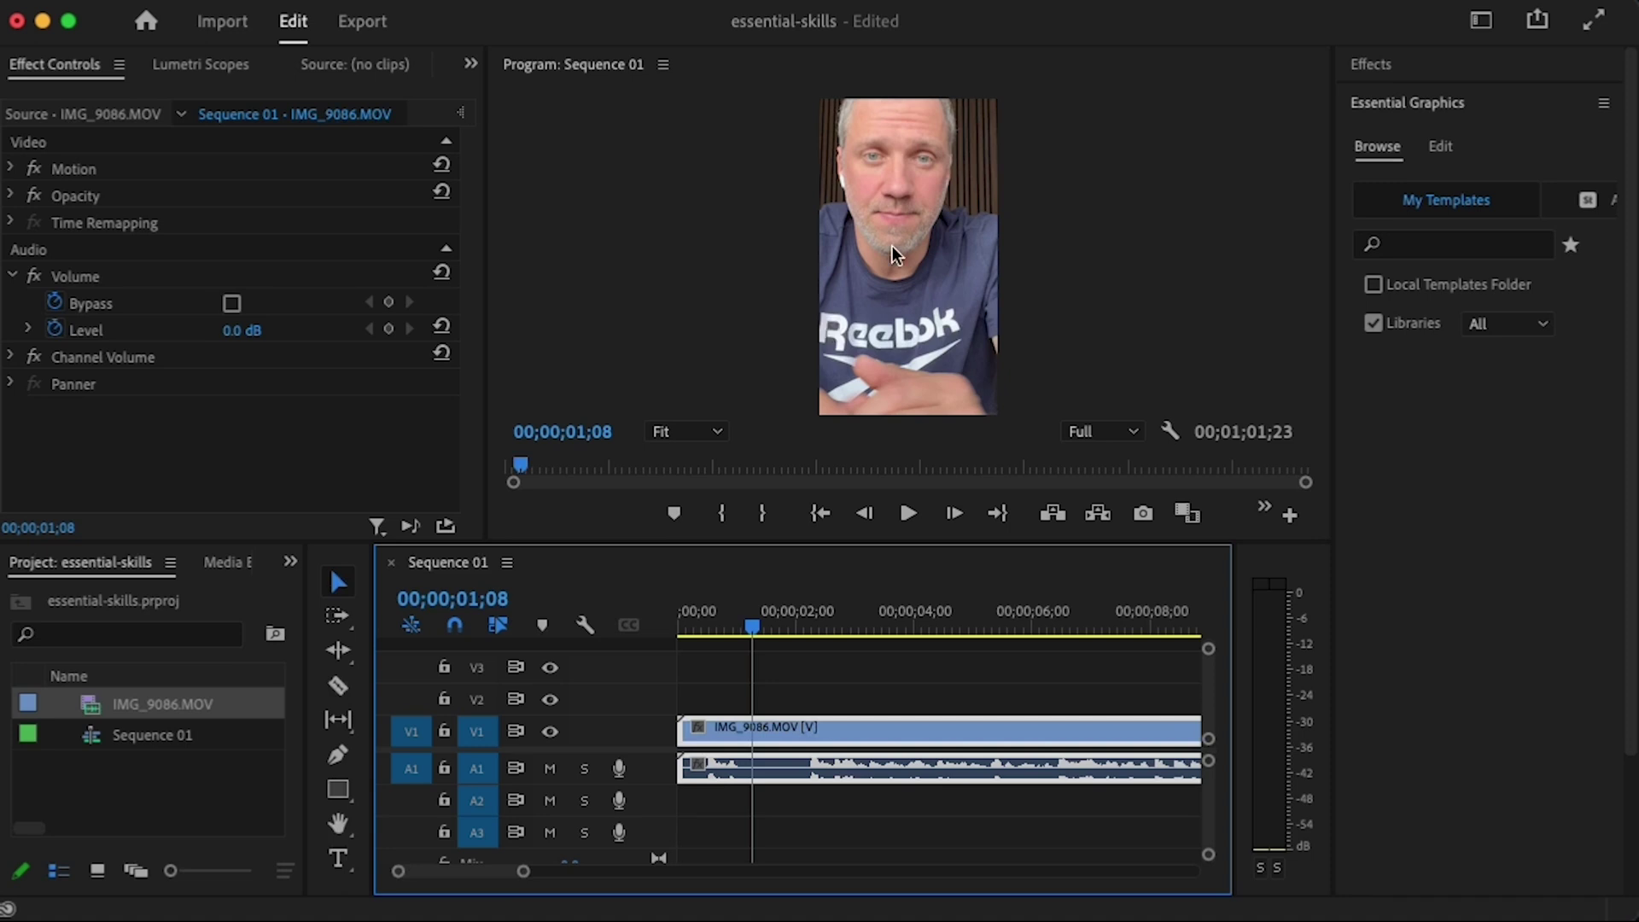
{"action": "mouse_move", "coordinate": [746, 622]}
{"action": "left_mouse_down"}
{"action": "mouse_move", "coordinate": [730, 628]}
{"action": "mouse_move", "coordinate": [767, 630]}
{"action": "left_mouse_up"}
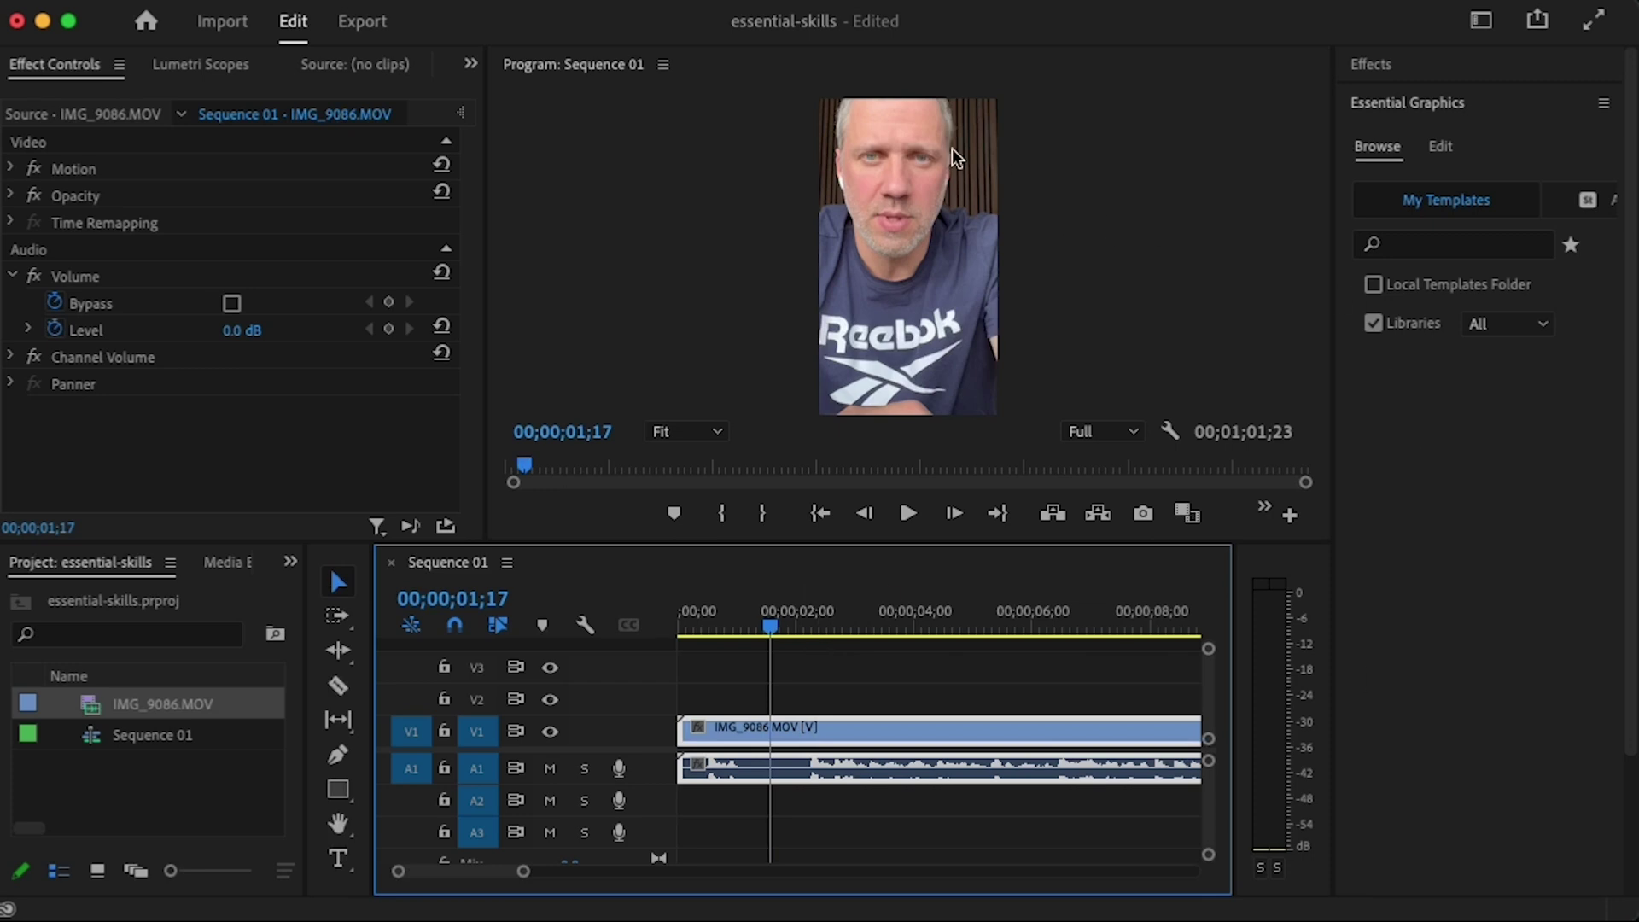
{"action": "left_click", "coordinate": [11, 169]}
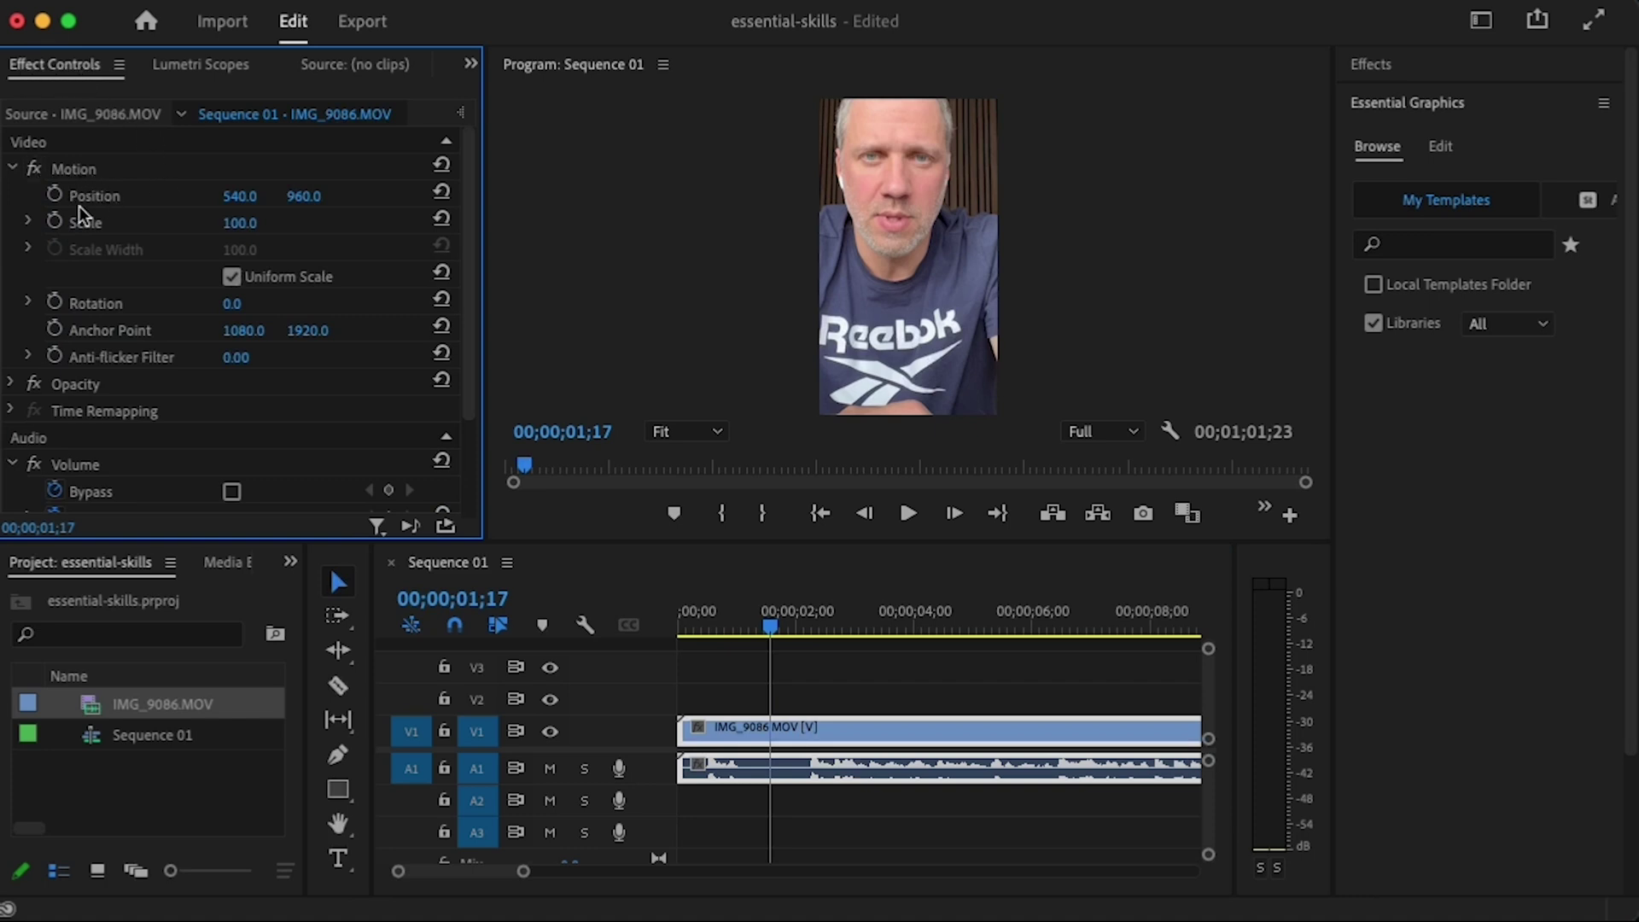
{"action": "left_click", "coordinate": [28, 222]}
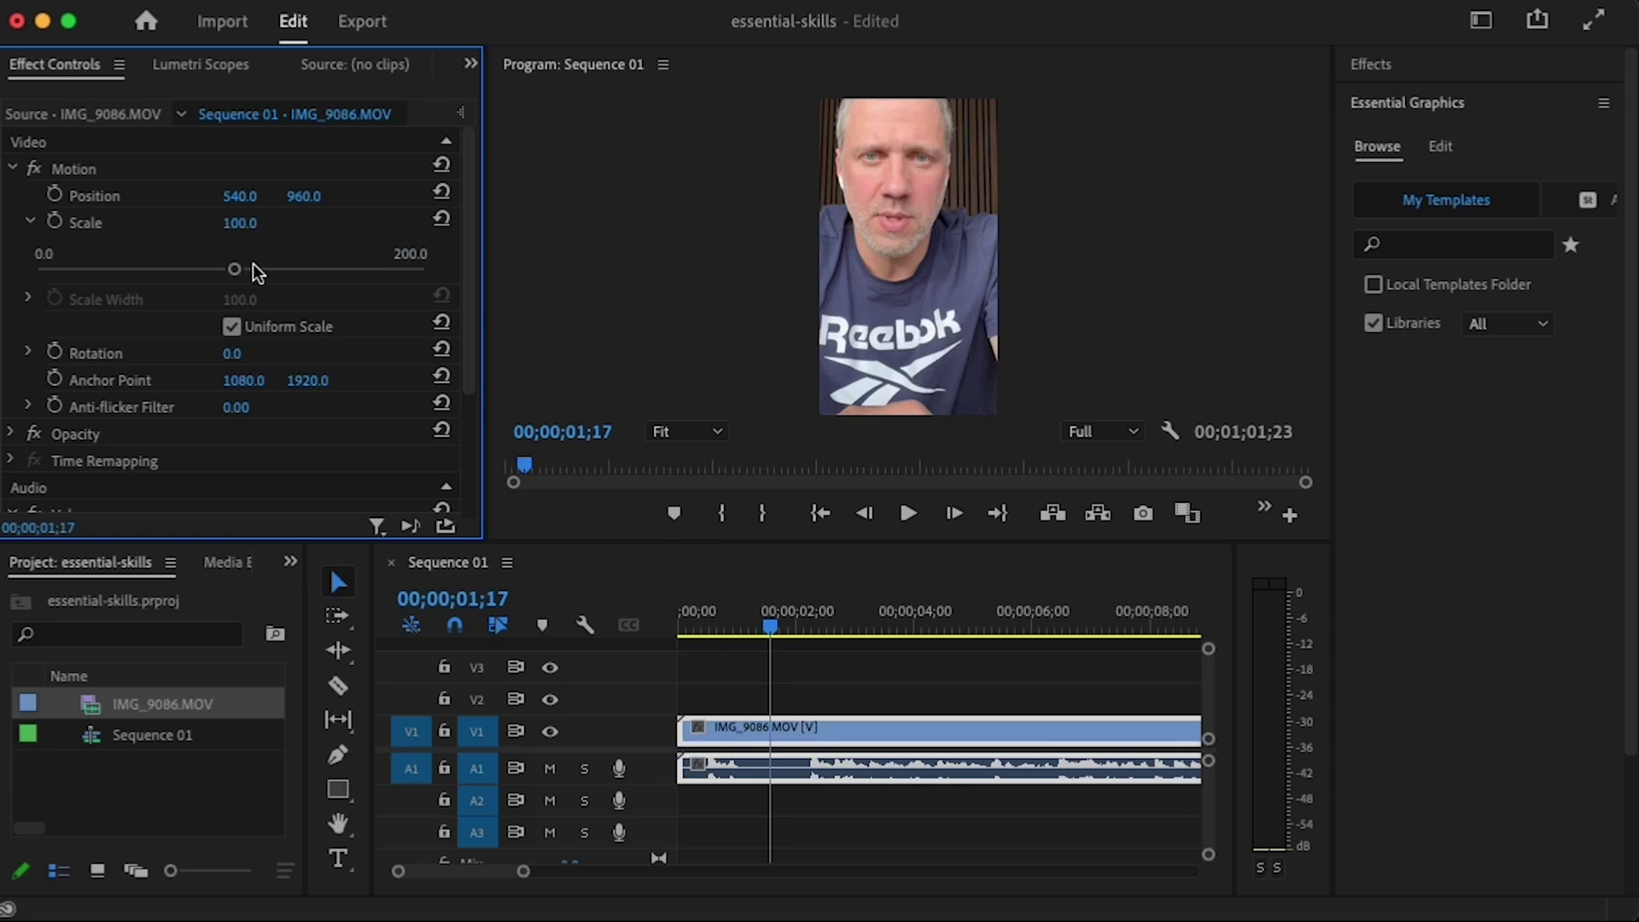
{"action": "left_click_drag", "start_coordinate": [234, 269], "coordinate": [139, 273]}
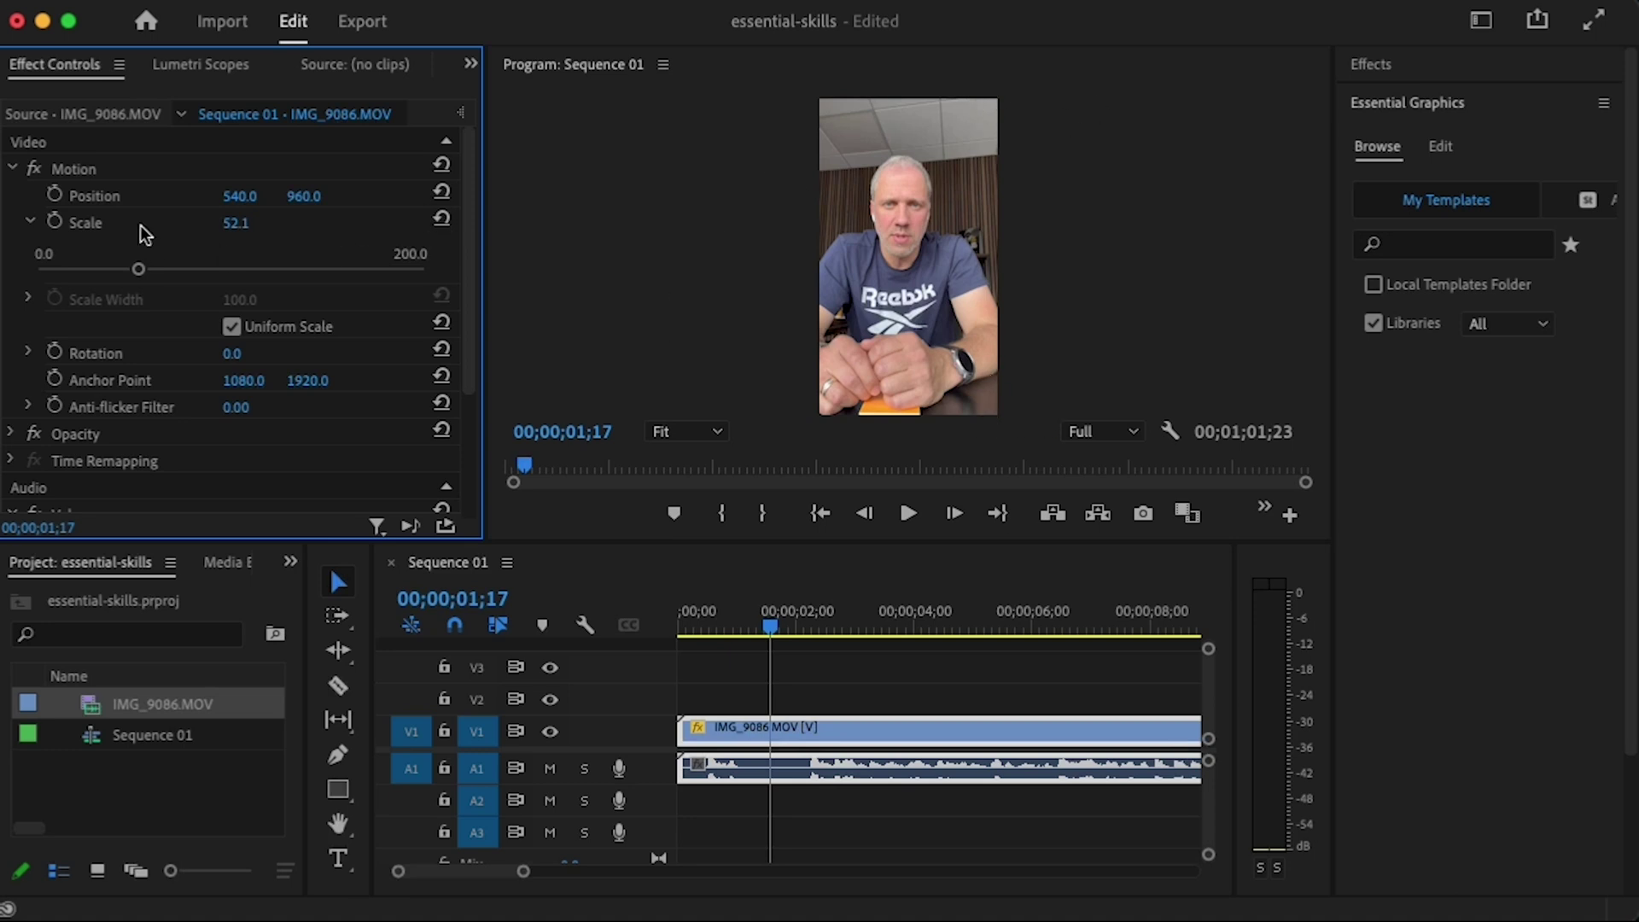
{"action": "left_click_drag", "start_coordinate": [256, 205], "coordinate": [303, 205]}
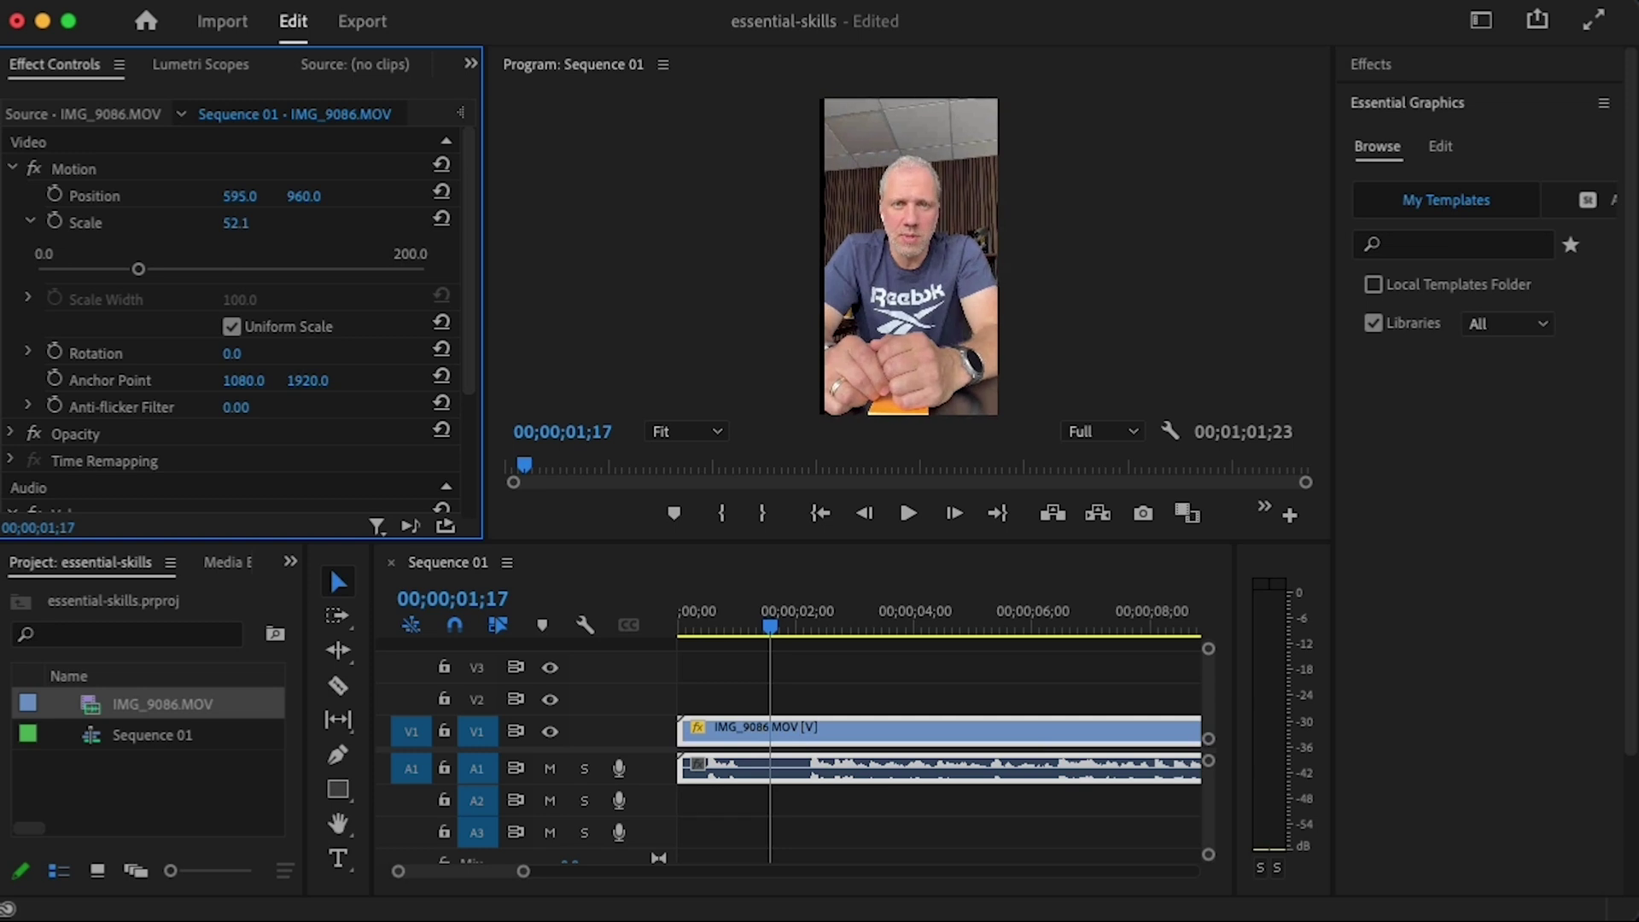
{"action": "left_click_drag", "start_coordinate": [303, 205], "coordinate": [301, 205]}
{"action": "left_click", "coordinate": [861, 832]}
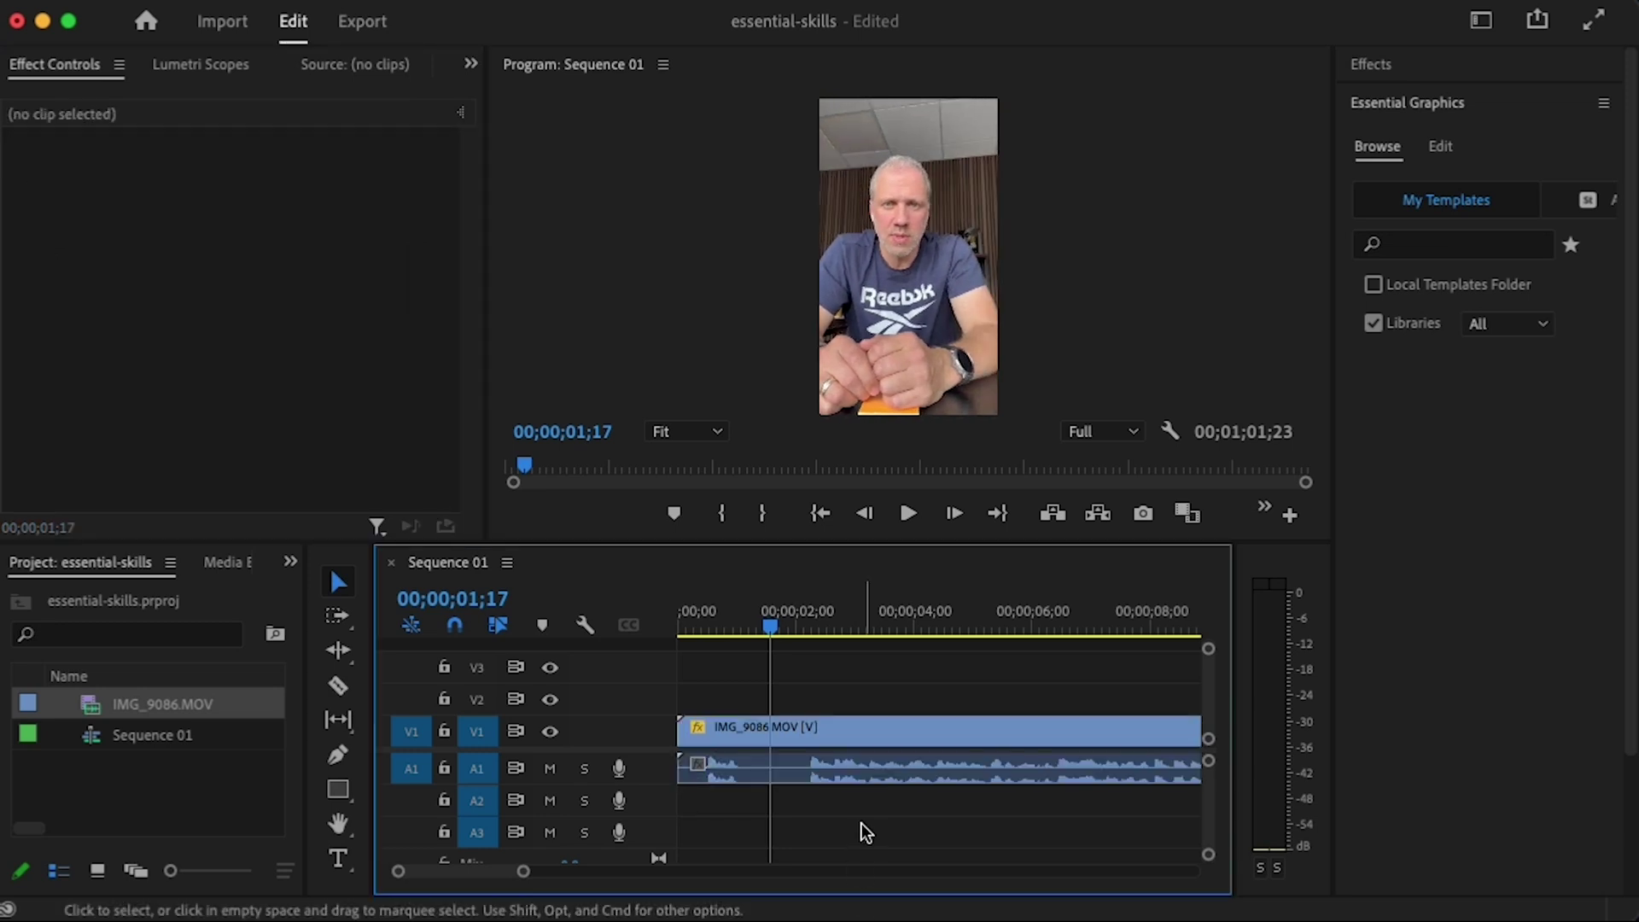
{"action": "left_click", "coordinate": [852, 739]}
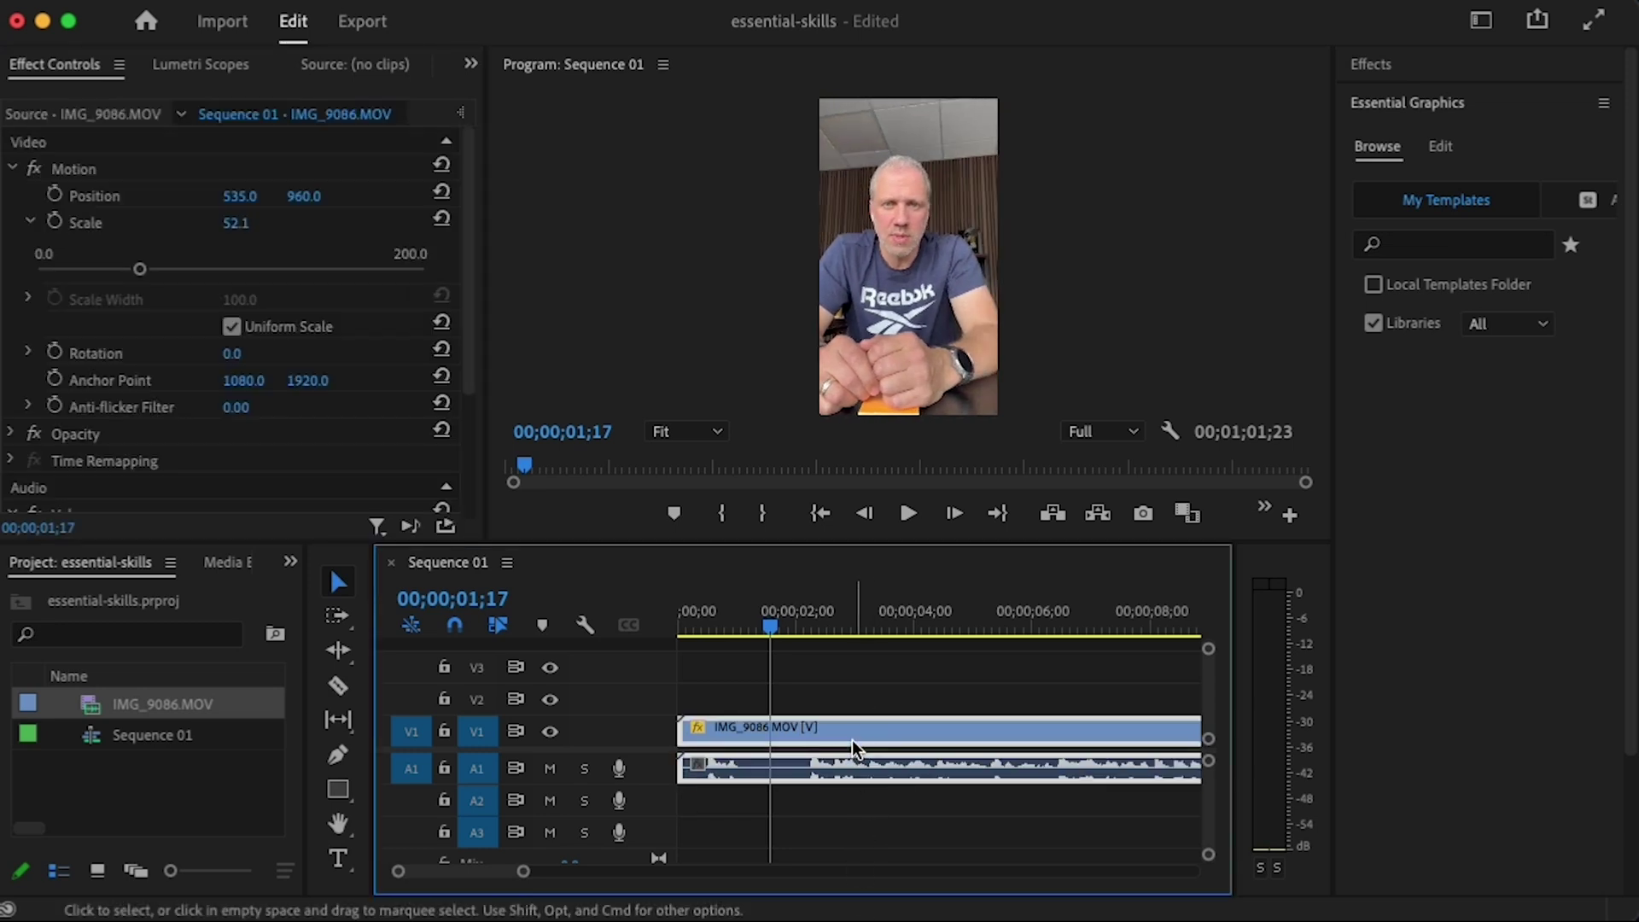
{"action": "left_click", "coordinate": [841, 818]}
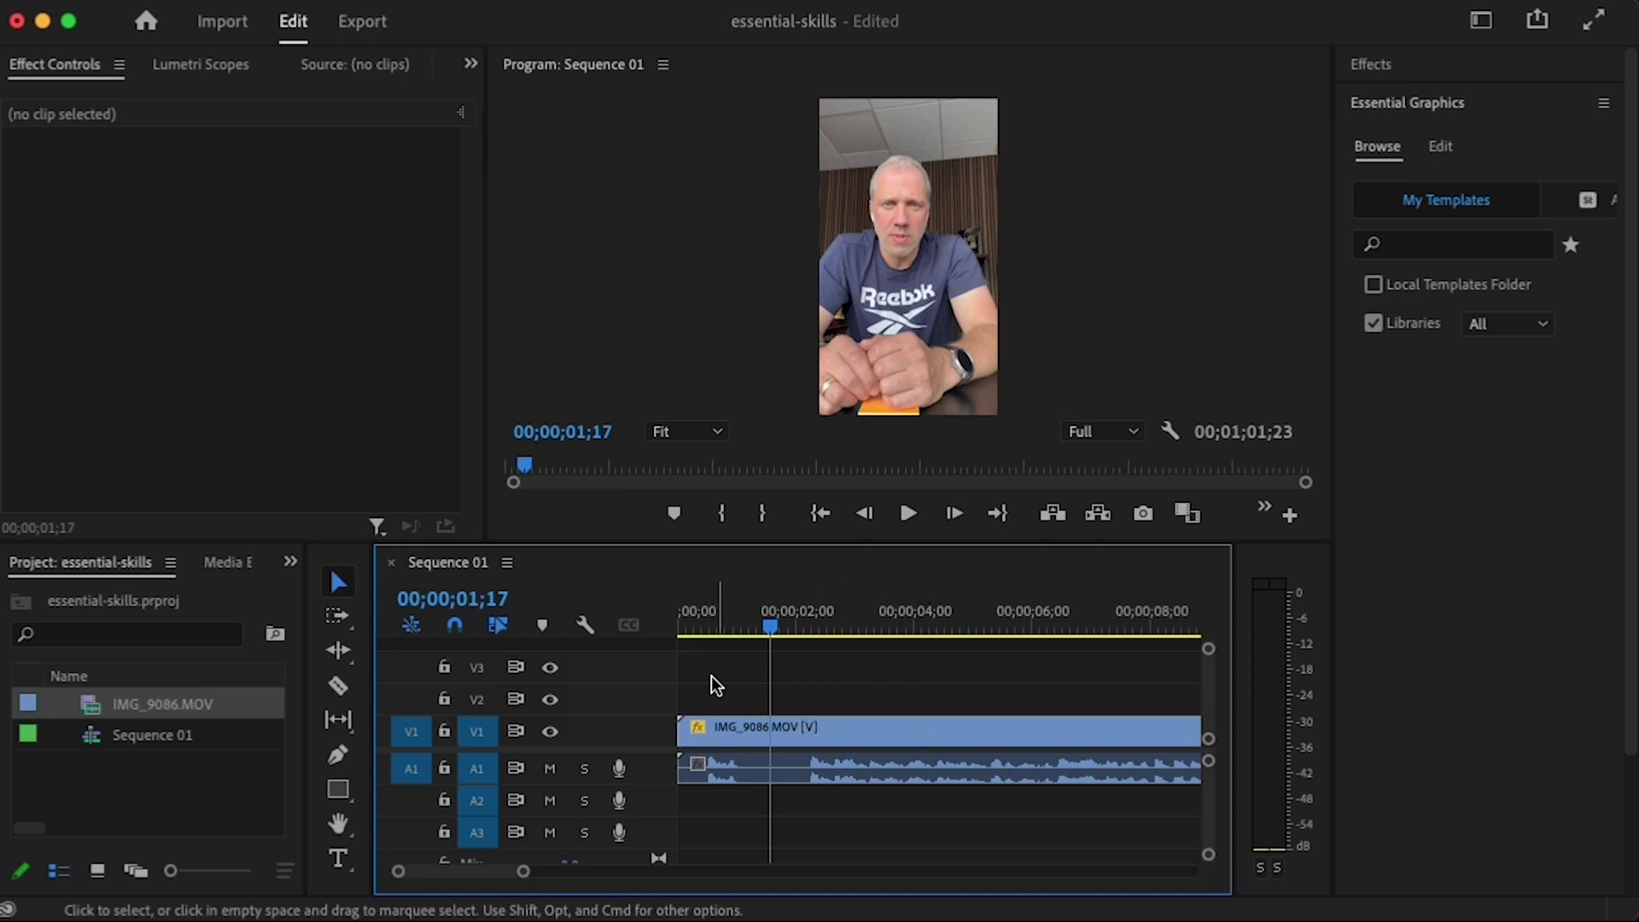
- Razor the clip near the two-second mark and ripple delete the opening piece
{"action": "key", "text": "c"}
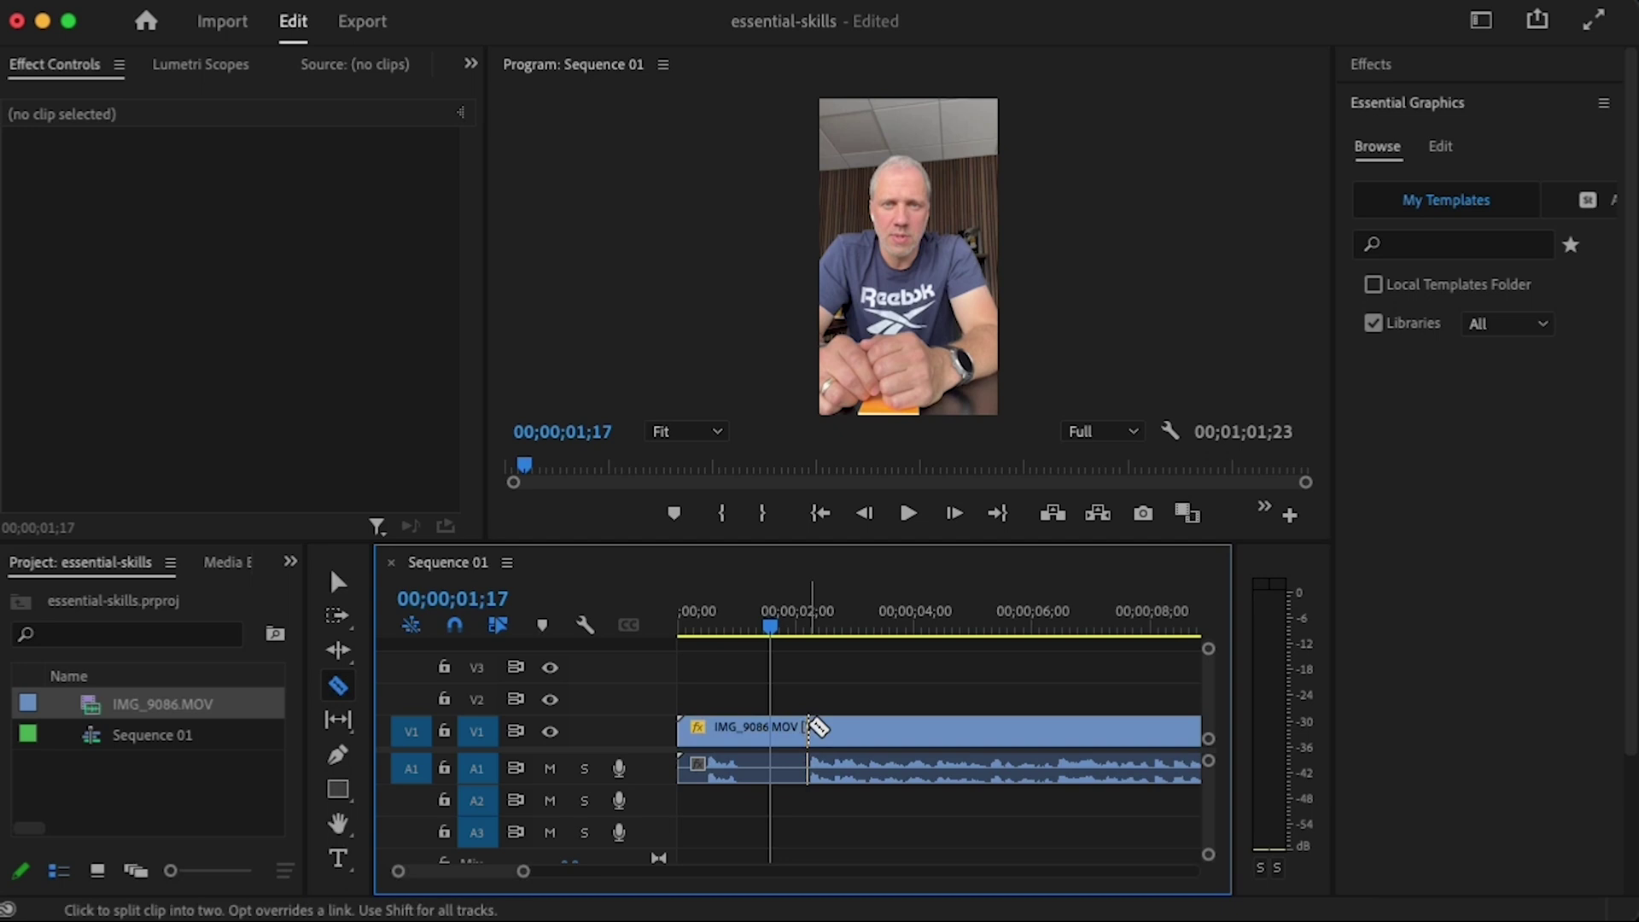
{"action": "left_click", "coordinate": [809, 727]}
{"action": "key", "text": "v"}
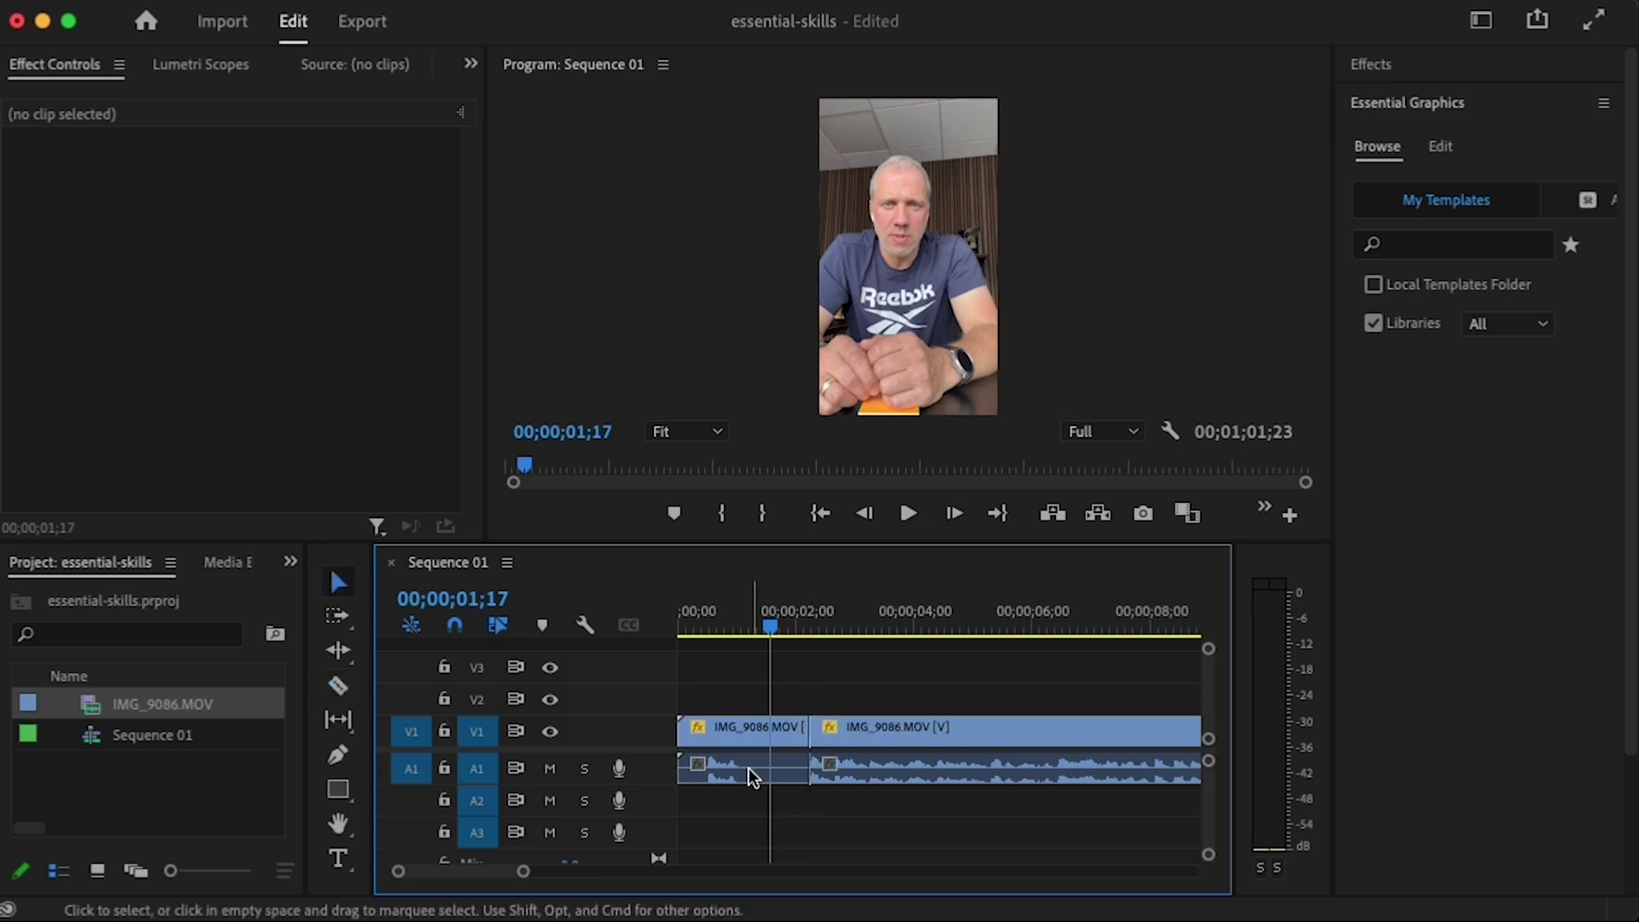
{"action": "left_click", "coordinate": [745, 744]}
{"action": "key", "text": "shift+Delete"}
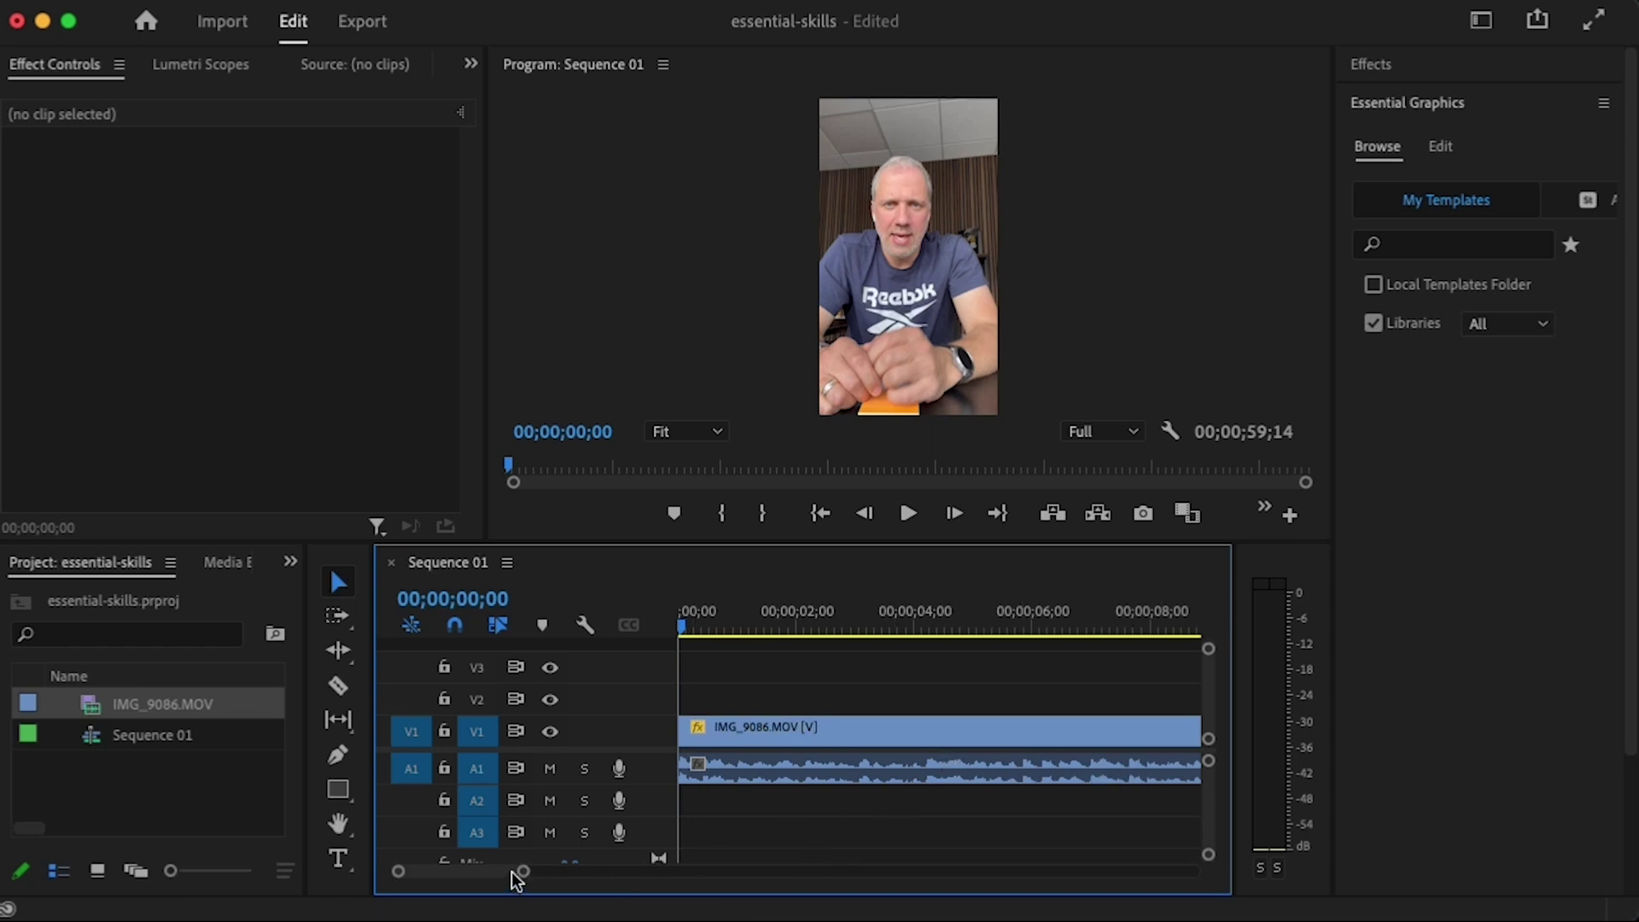
{"action": "left_click_drag", "start_coordinate": [523, 871], "coordinate": [546, 872]}
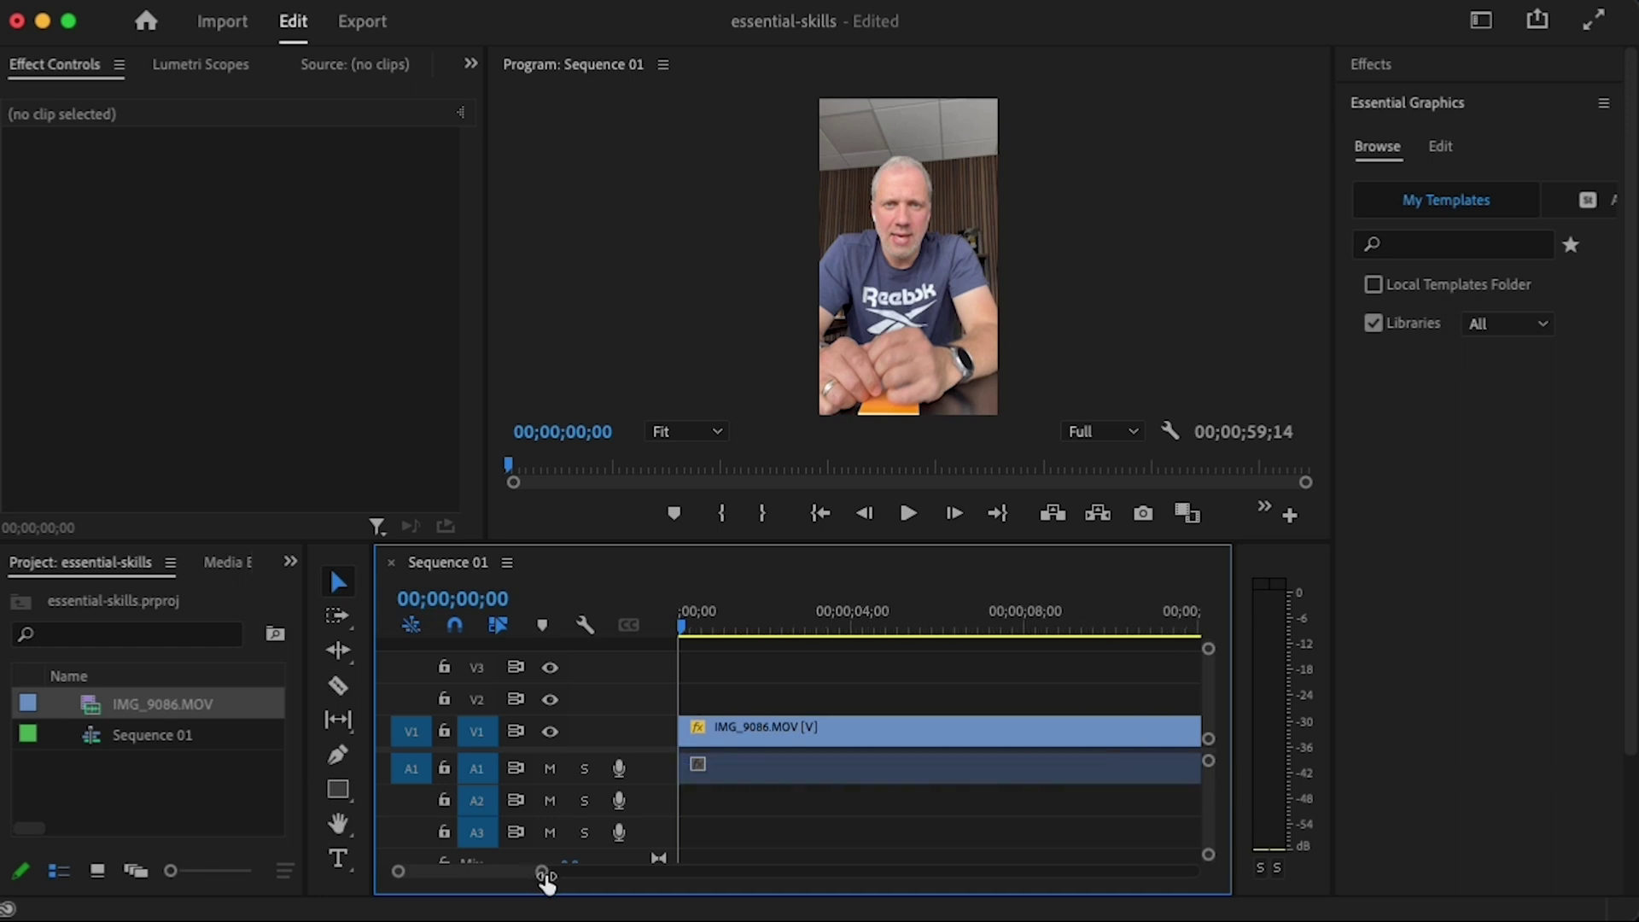
{"action": "left_click_drag", "start_coordinate": [555, 875], "coordinate": [546, 879]}
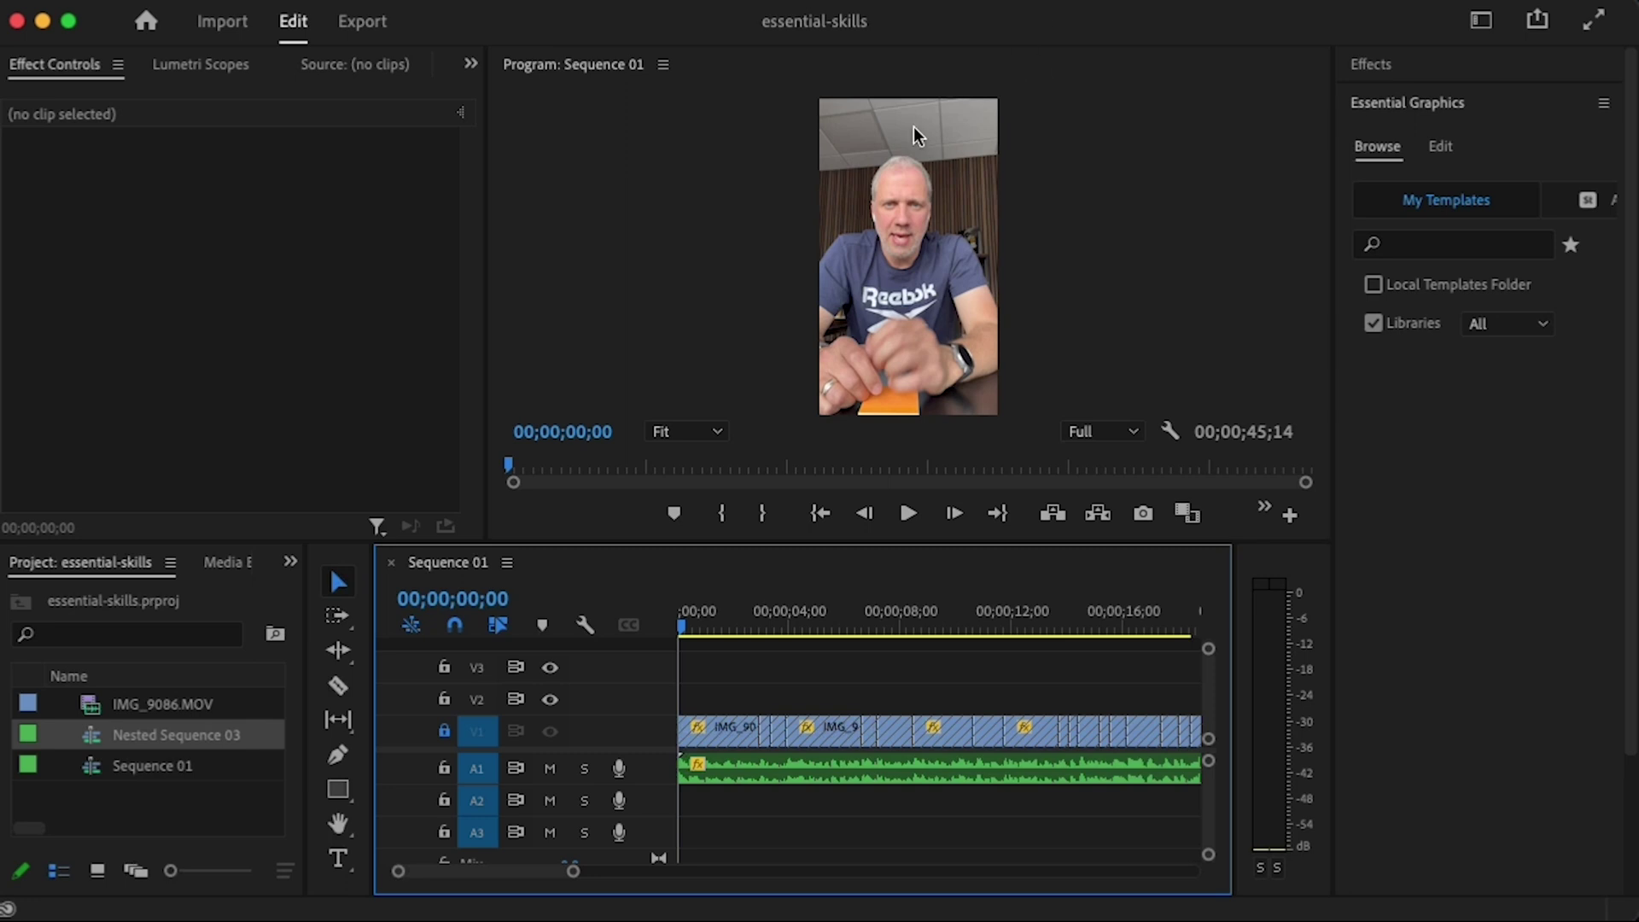
- Unlock V1 and review the 00;00;45;14 edit from its end back to the start
{"action": "left_click", "coordinate": [441, 731]}
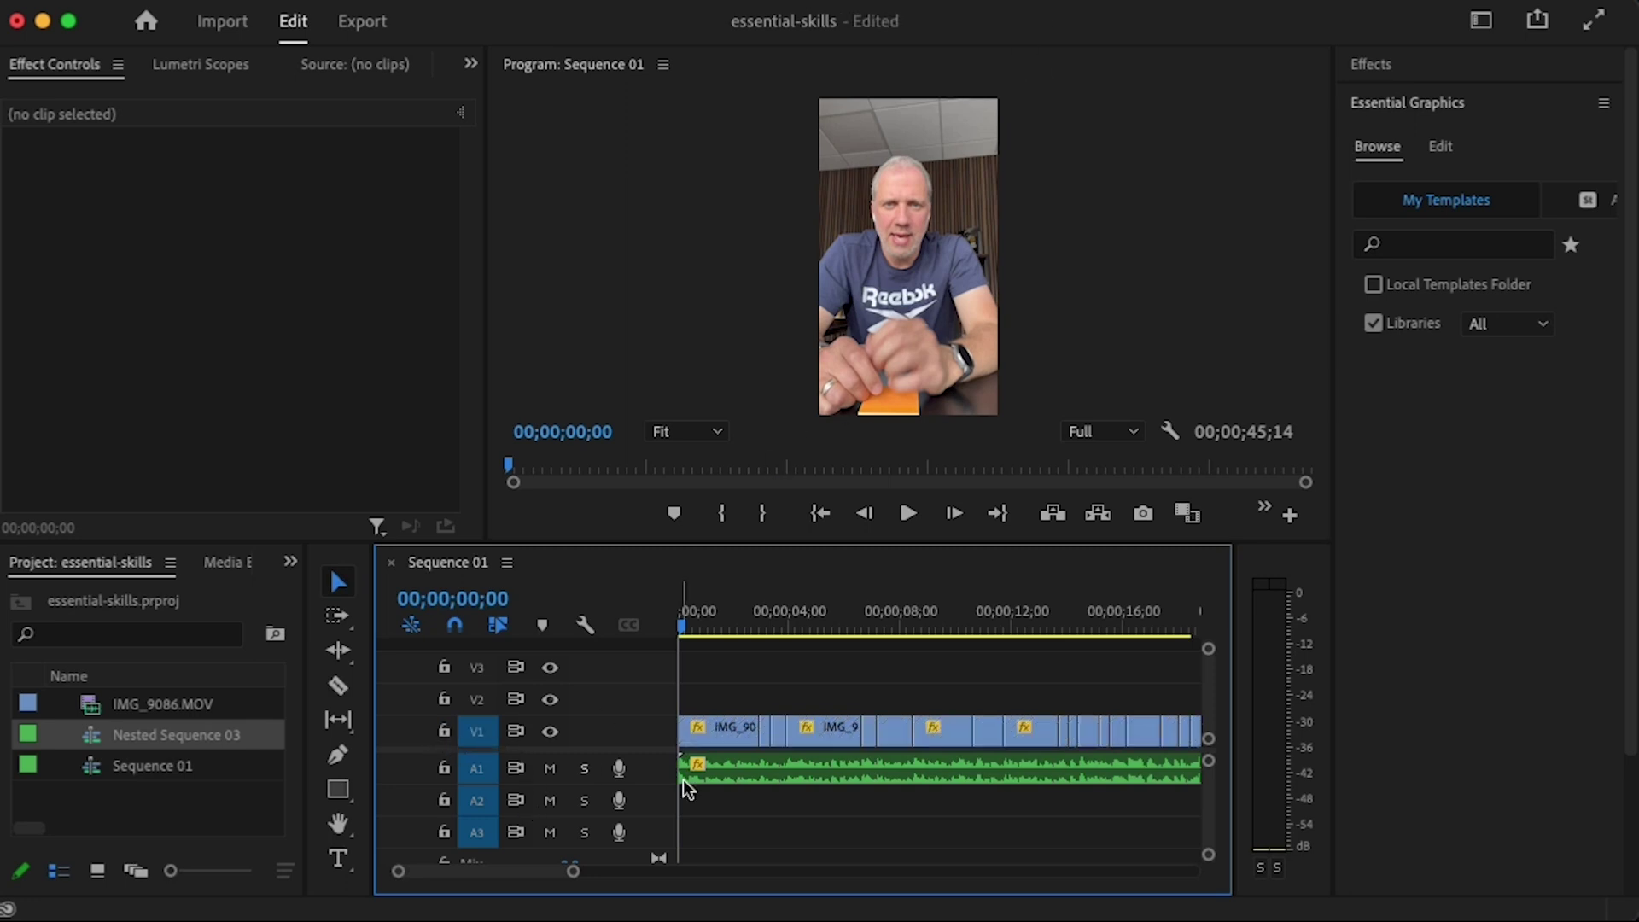
{"action": "left_click_drag", "start_coordinate": [574, 872], "coordinate": [700, 872]}
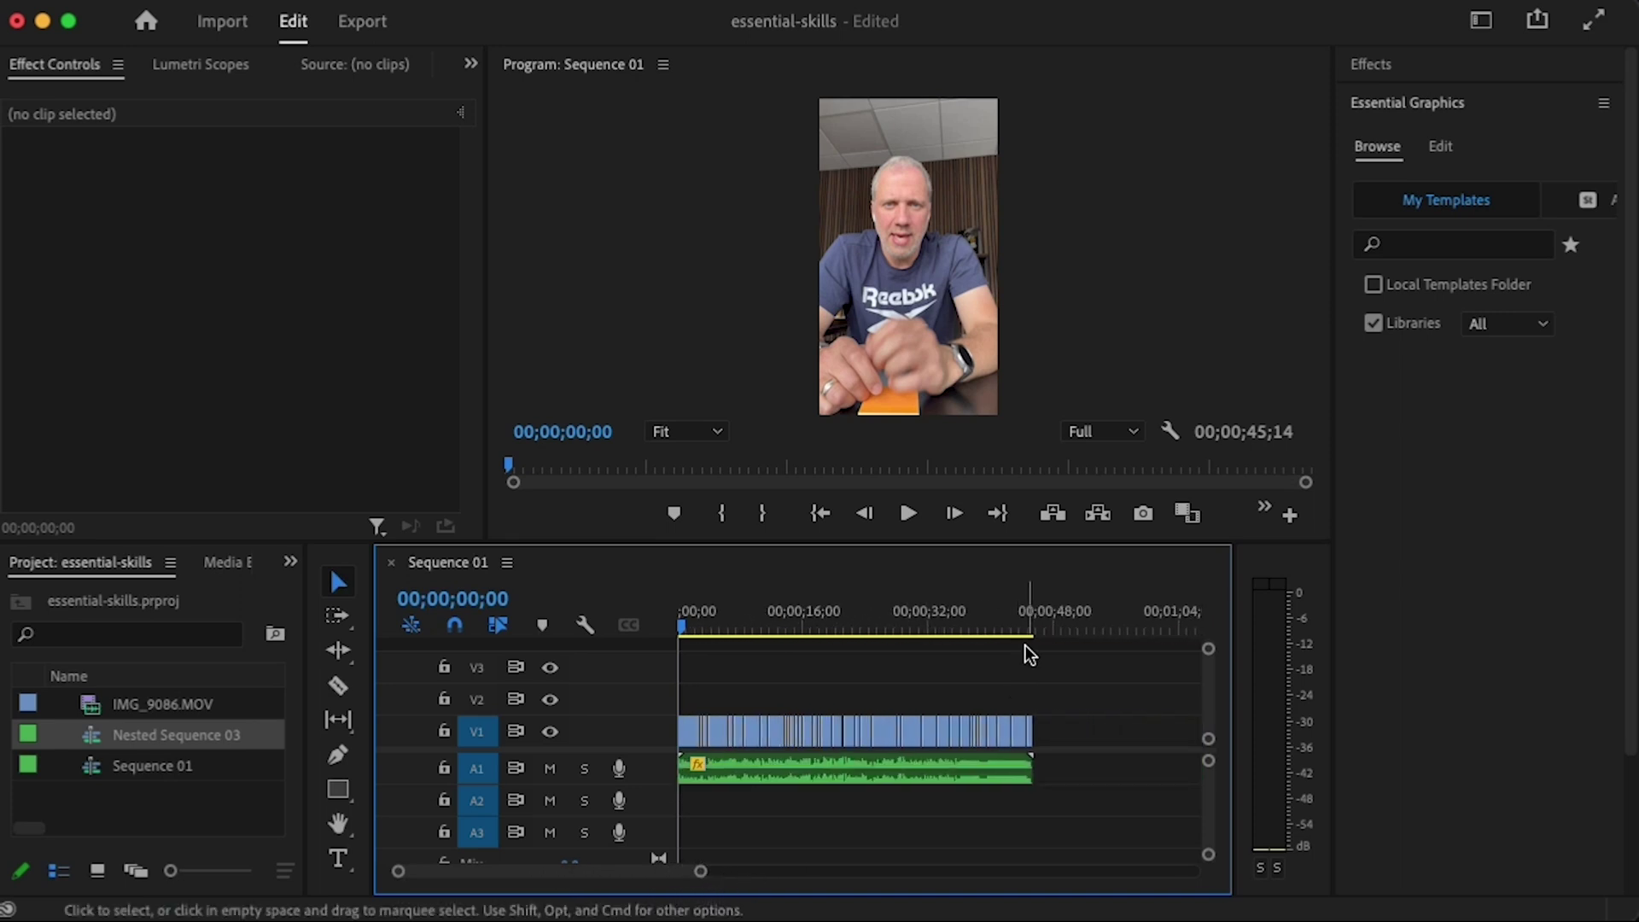
{"action": "left_click", "coordinate": [1034, 621]}
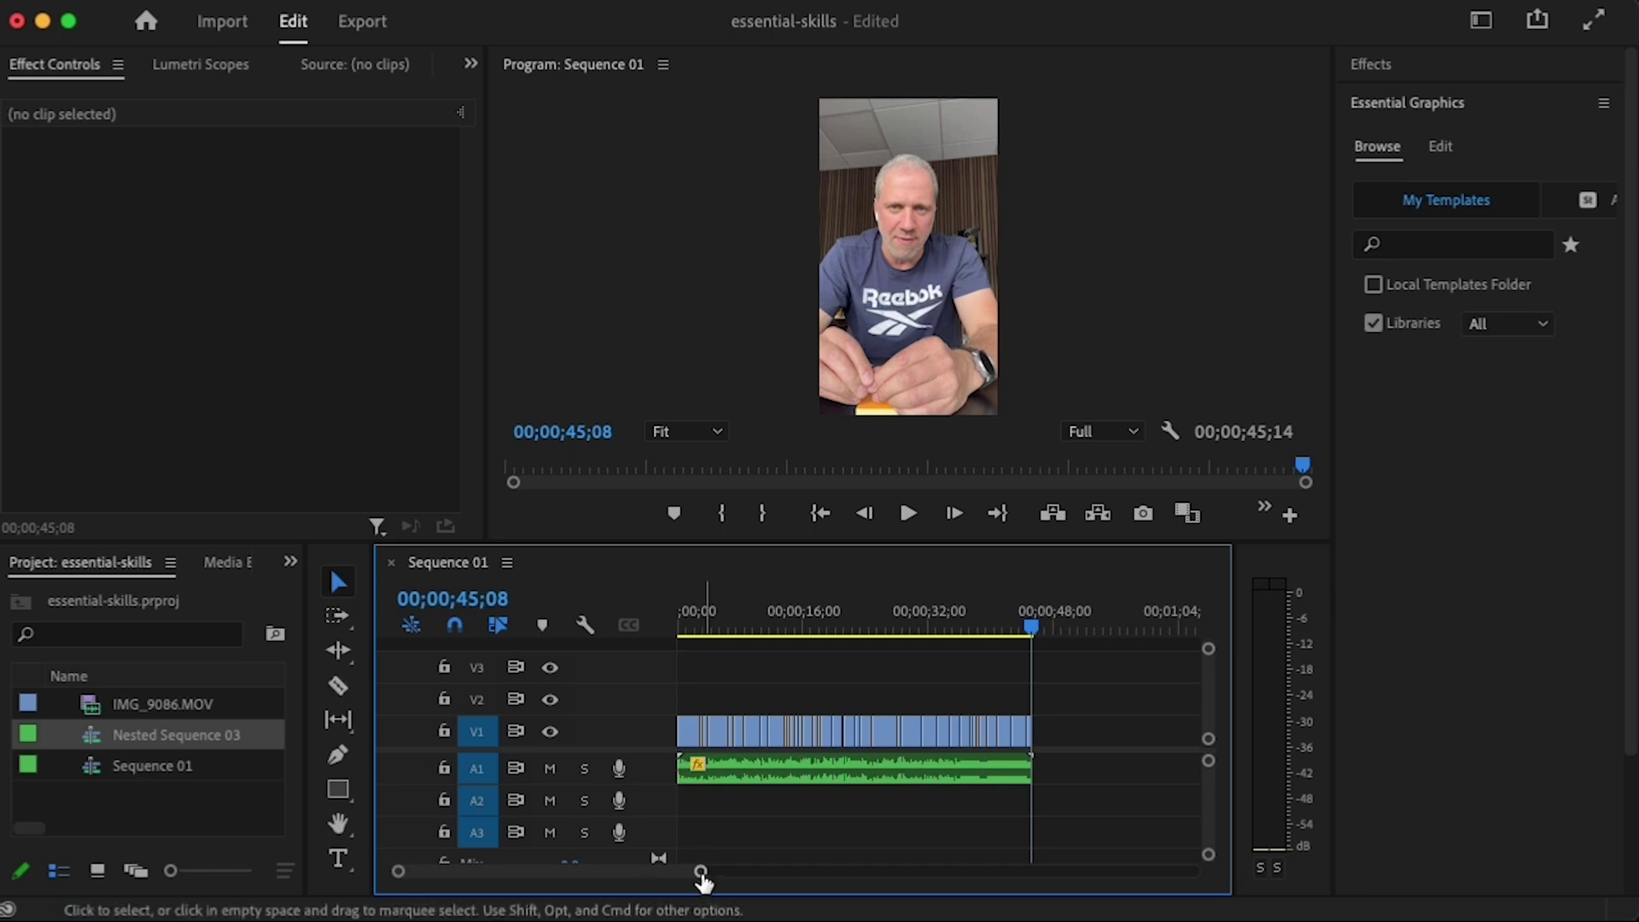
{"action": "mouse_move", "coordinate": [702, 873]}
{"action": "left_mouse_down"}
{"action": "mouse_move", "coordinate": [762, 872]}
{"action": "mouse_move", "coordinate": [617, 873]}
{"action": "left_mouse_up"}
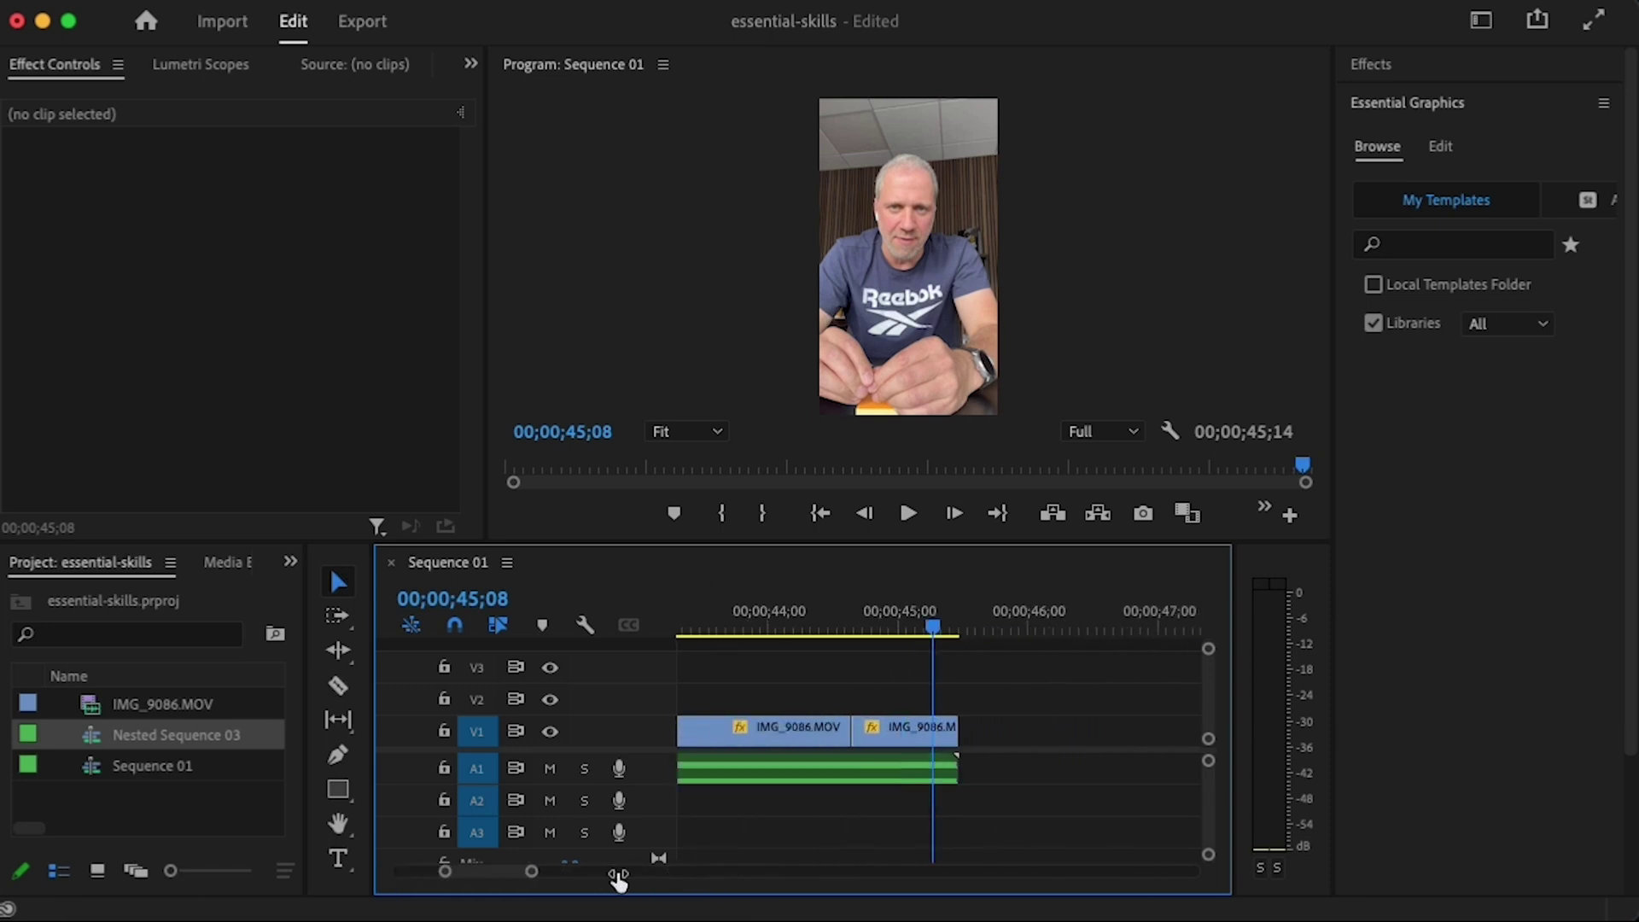
{"action": "left_click_drag", "start_coordinate": [517, 872], "coordinate": [433, 871]}
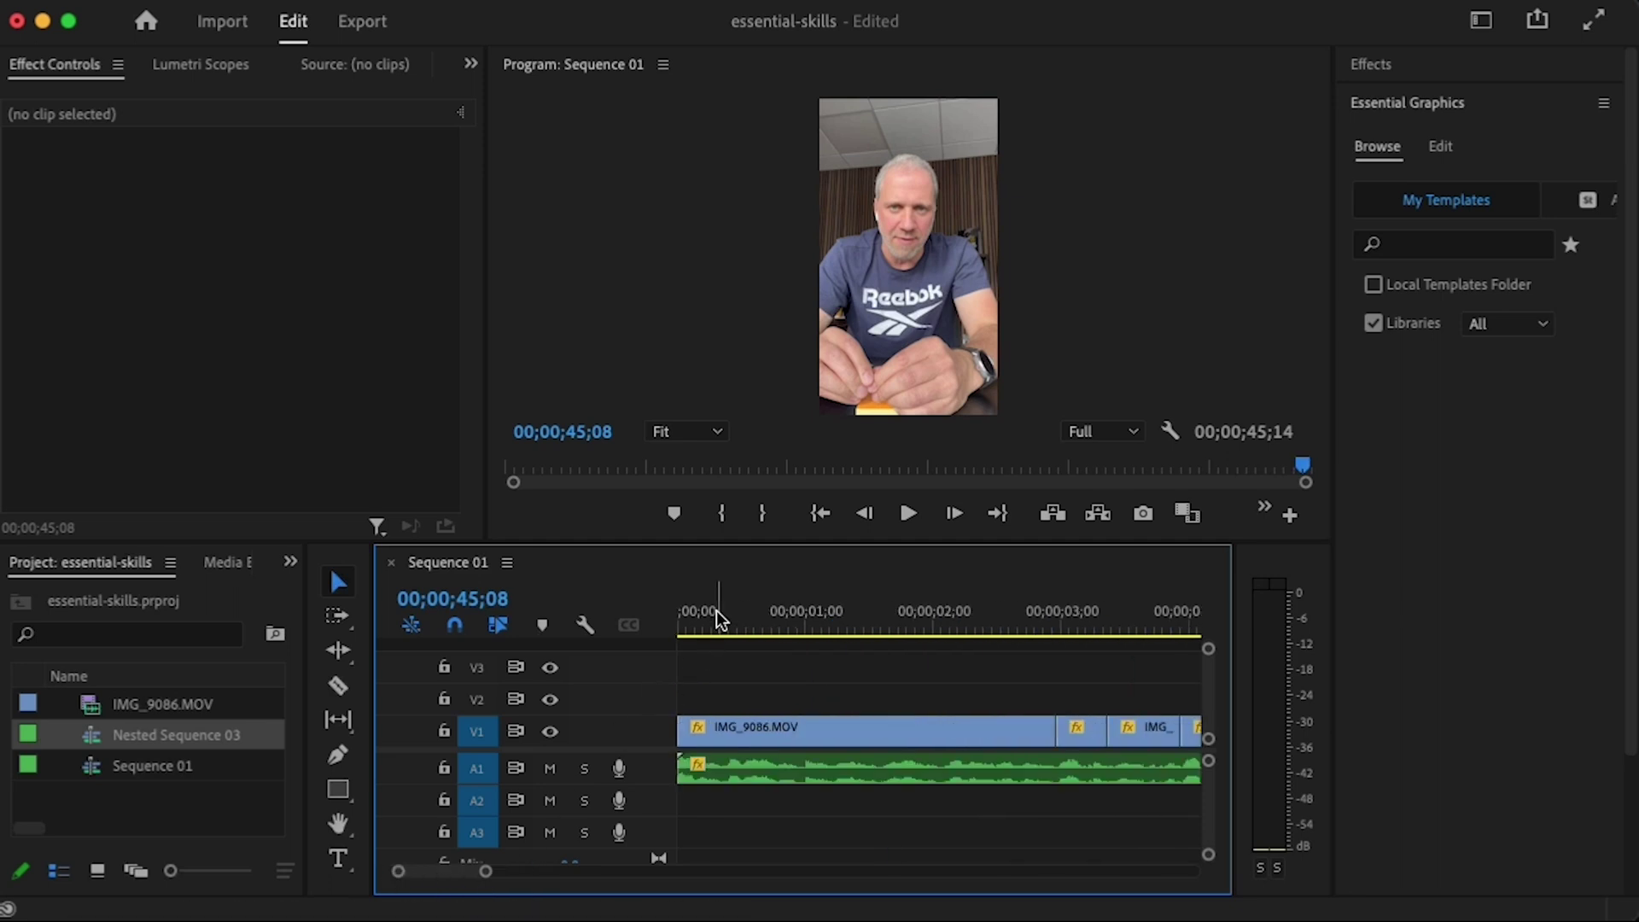
{"action": "left_click_drag", "start_coordinate": [717, 612], "coordinate": [647, 638]}
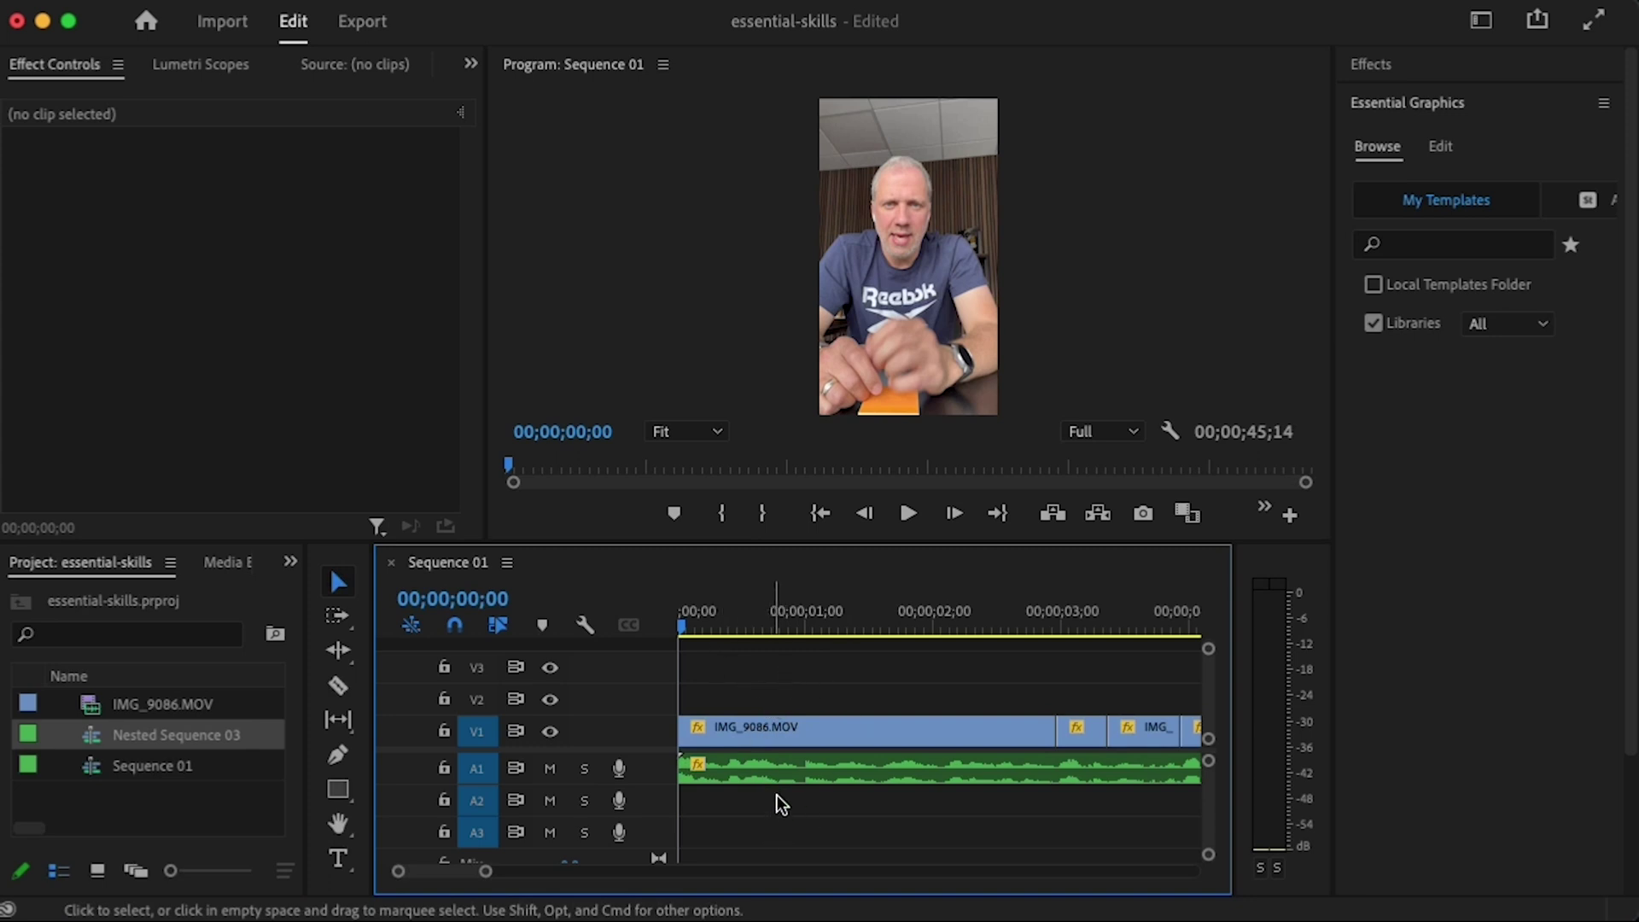
- Transcribe Sequence 01 from the Audio 1 track in the Text panel's Transcript view
{"action": "left_click", "coordinate": [470, 61]}
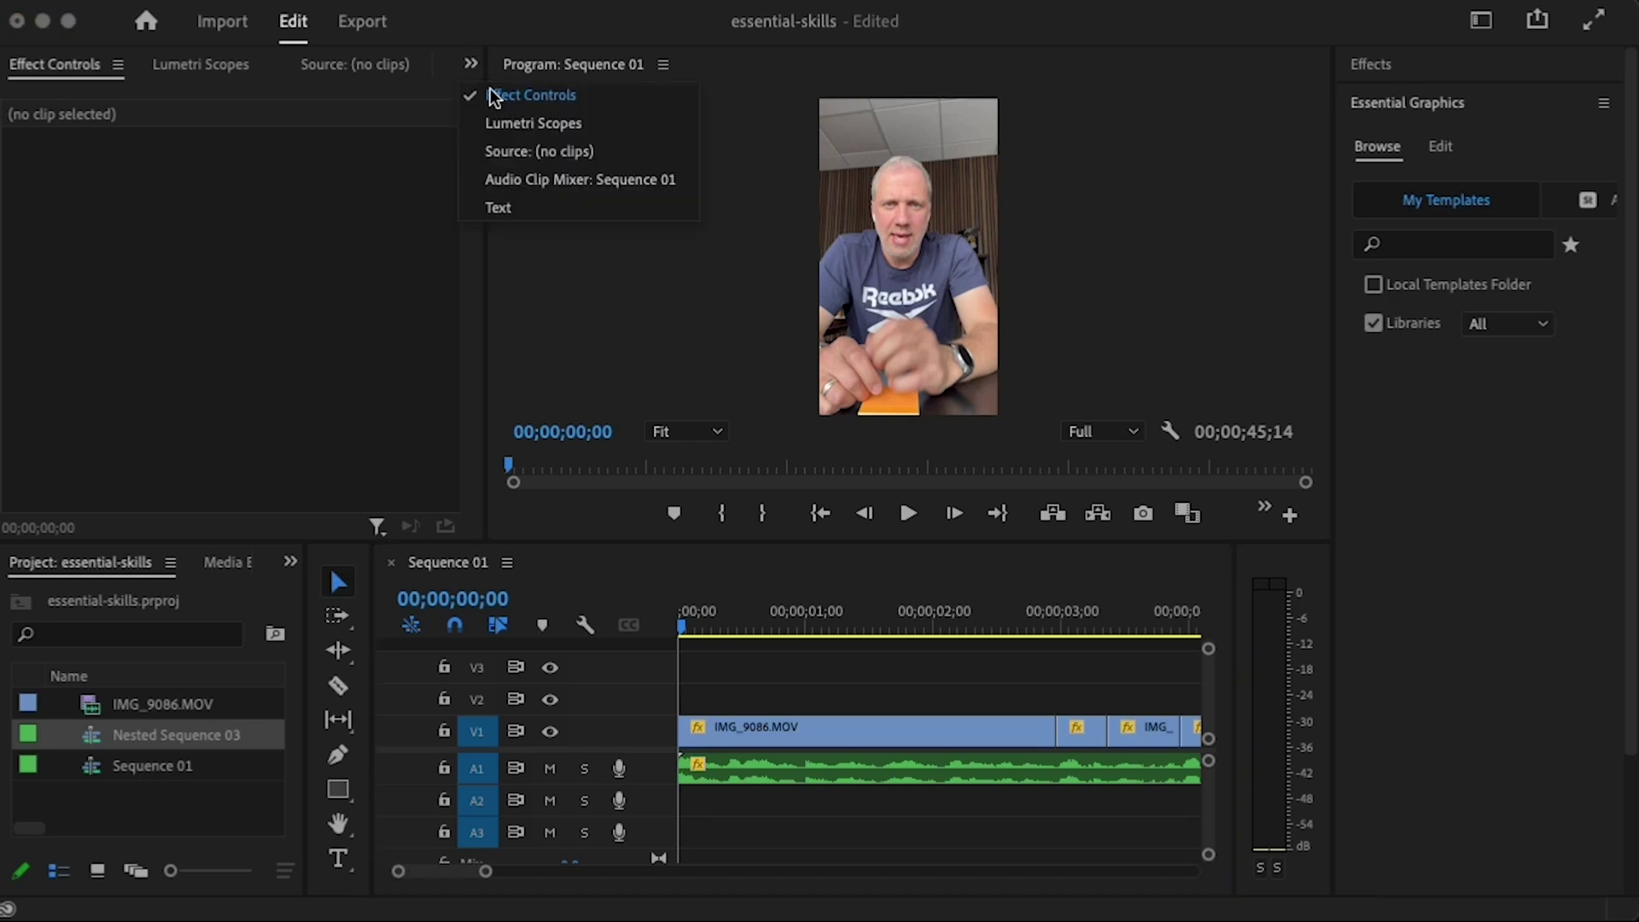
{"action": "left_click", "coordinate": [506, 207]}
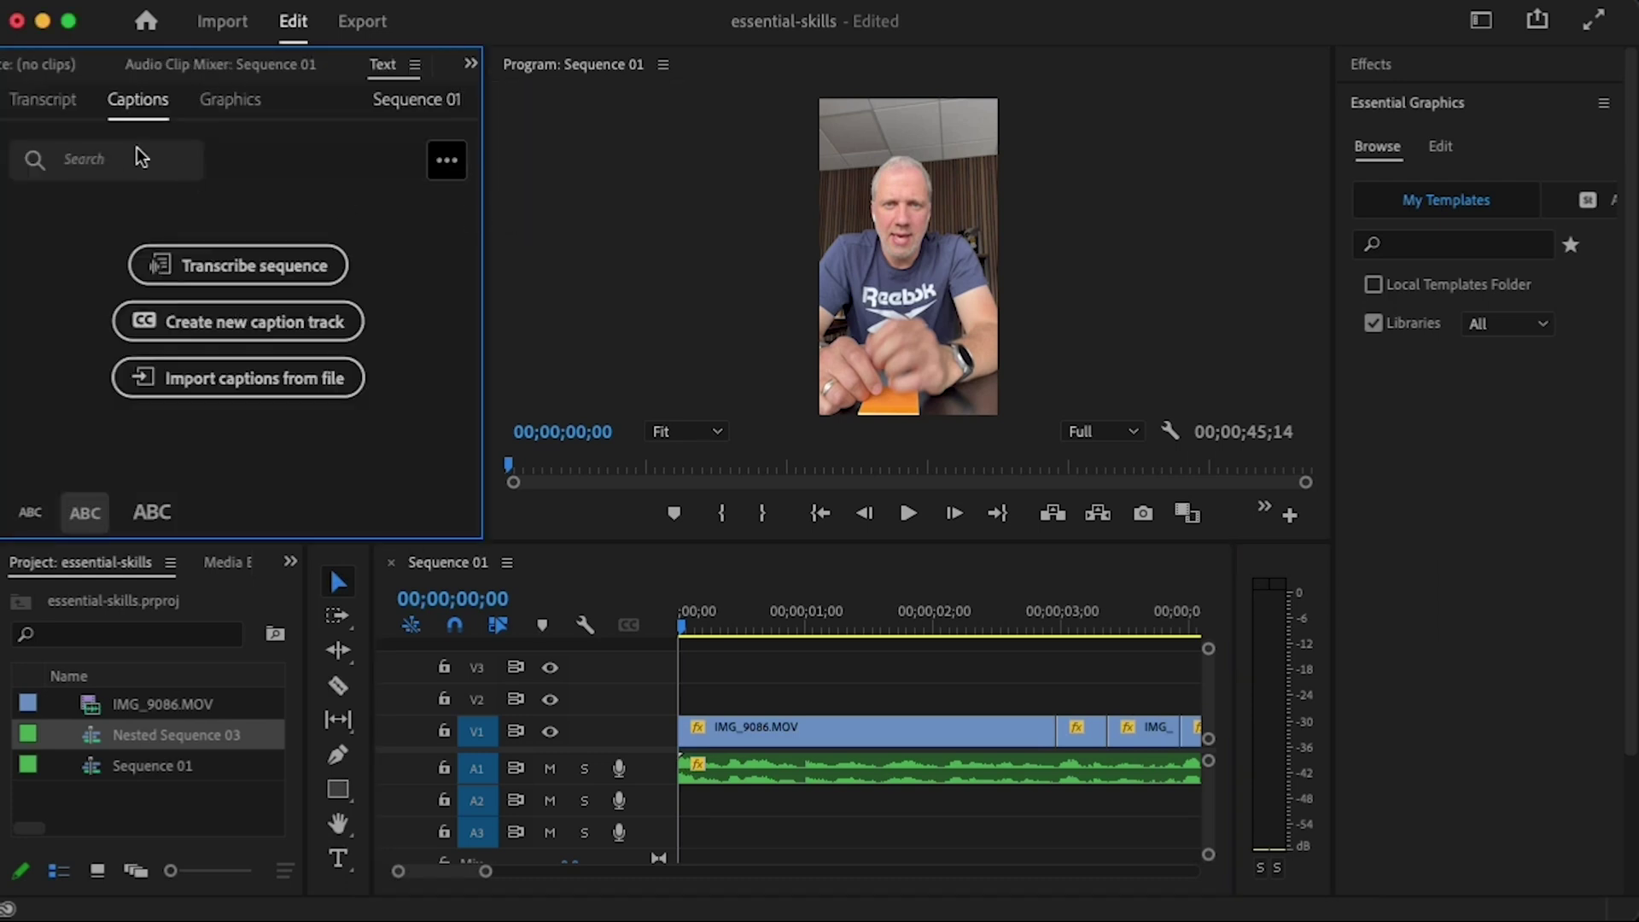
{"action": "left_click", "coordinate": [26, 100]}
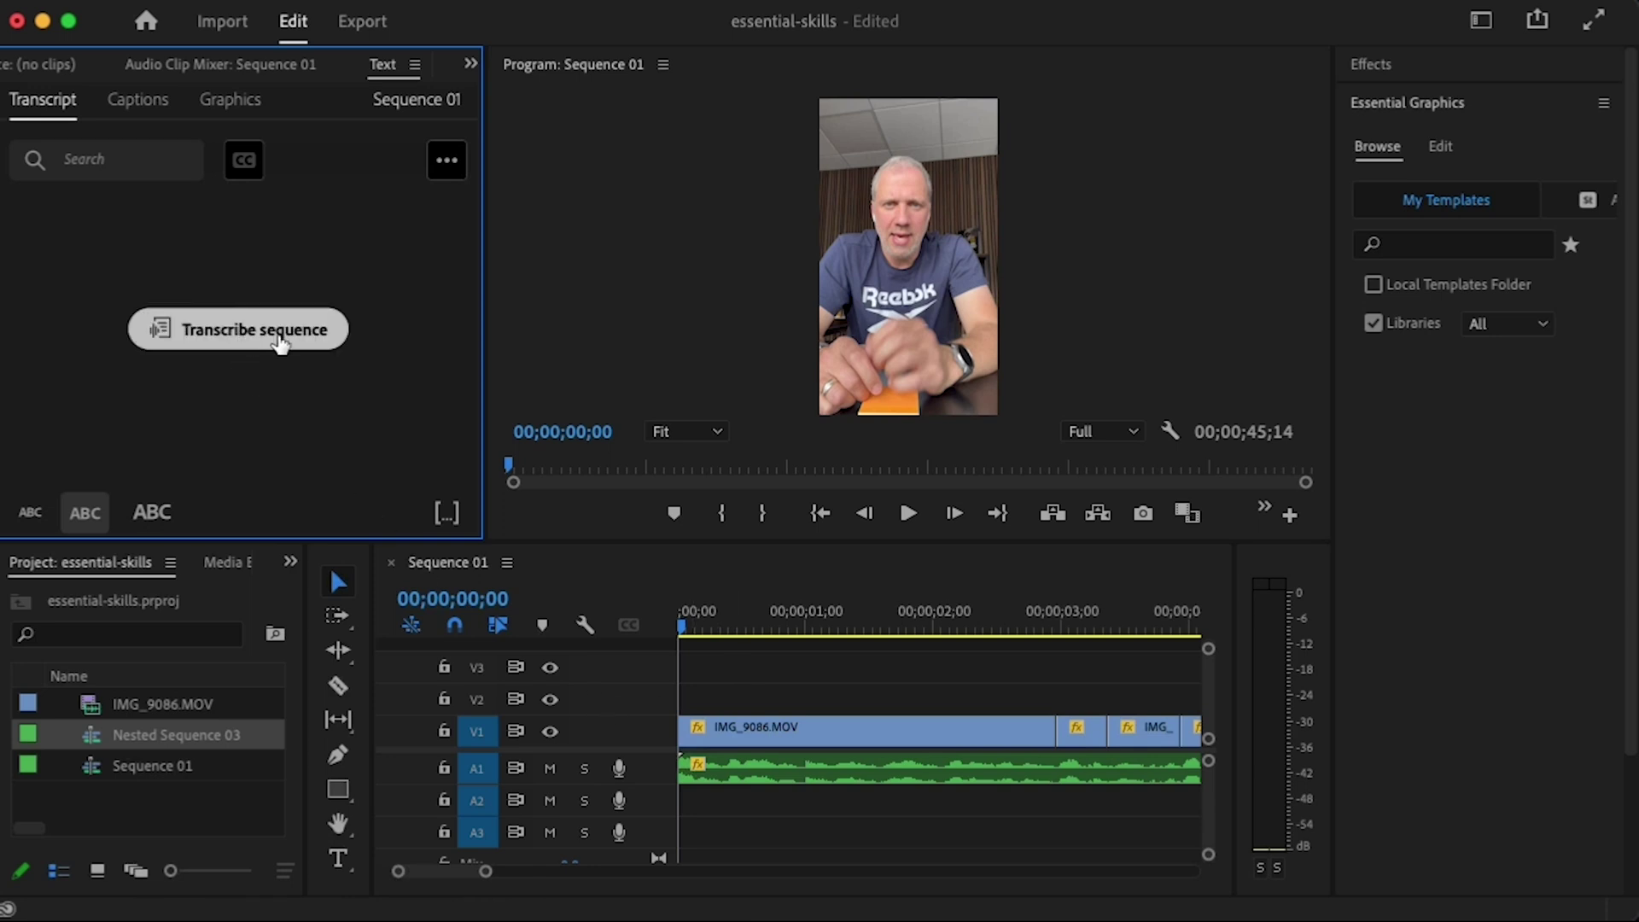
{"action": "left_click", "coordinate": [233, 340]}
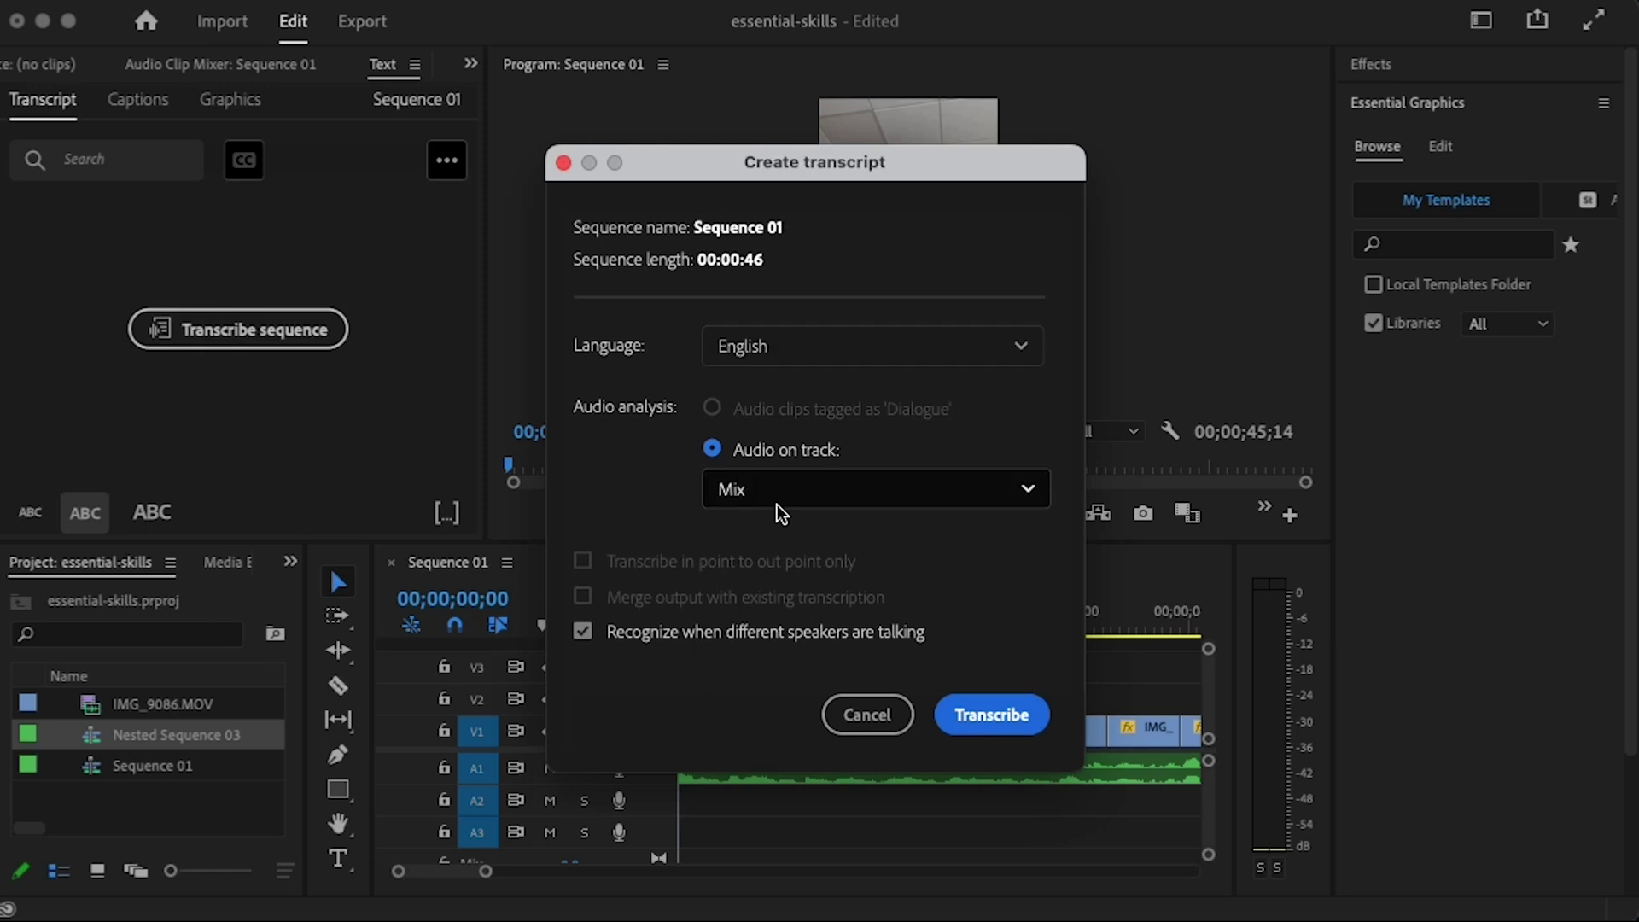
{"action": "left_click", "coordinate": [710, 499]}
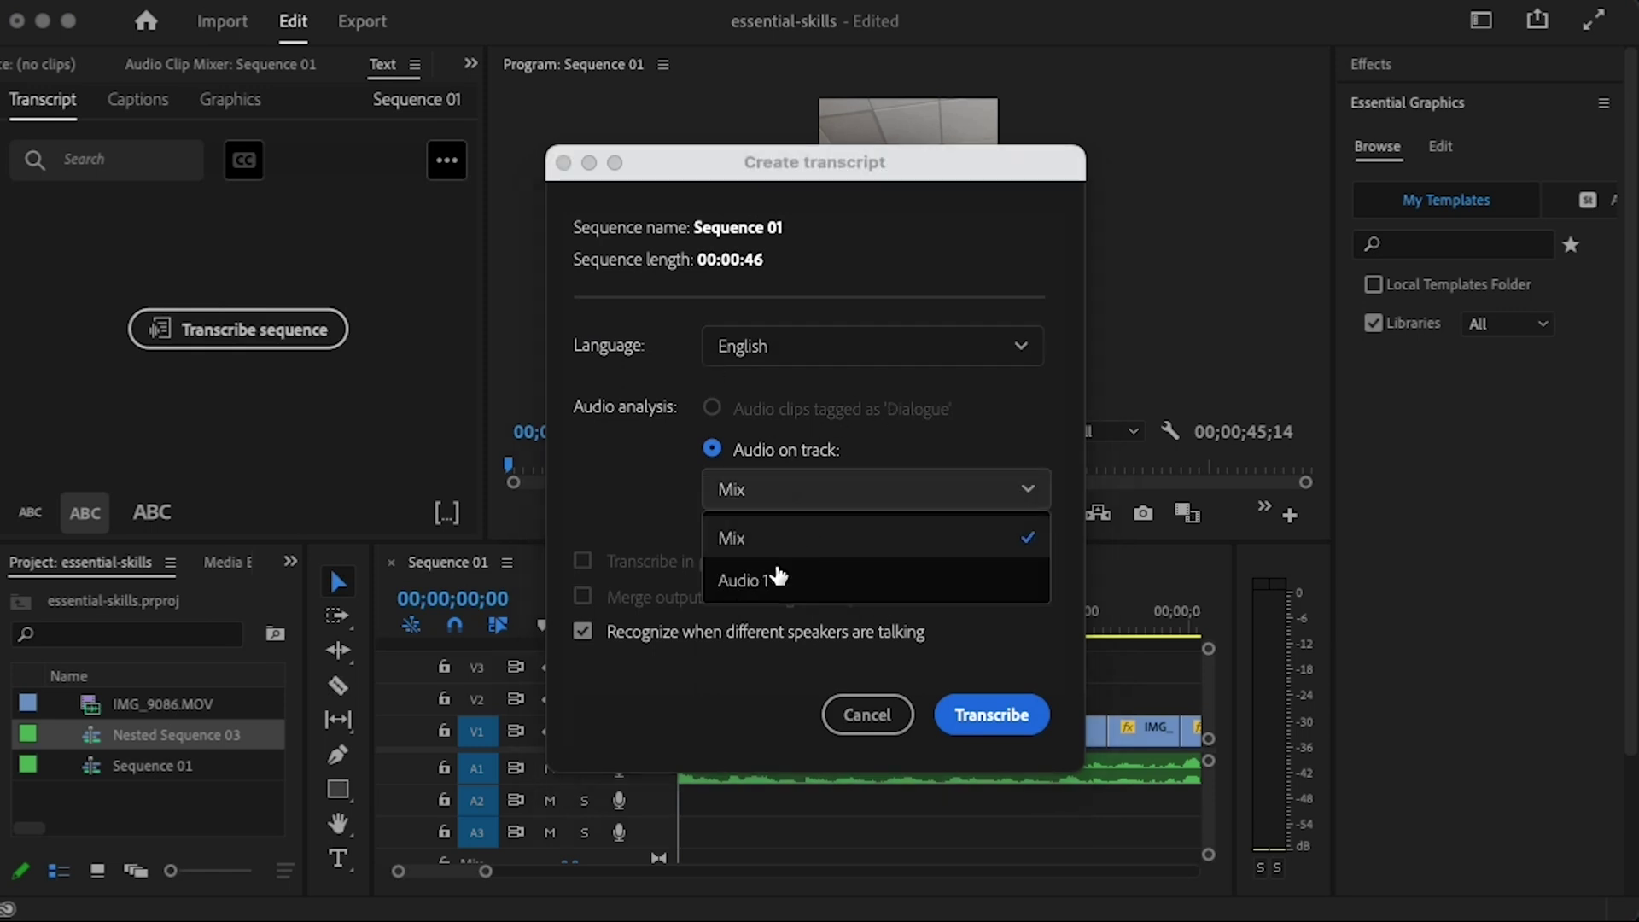
{"action": "left_click", "coordinate": [741, 582]}
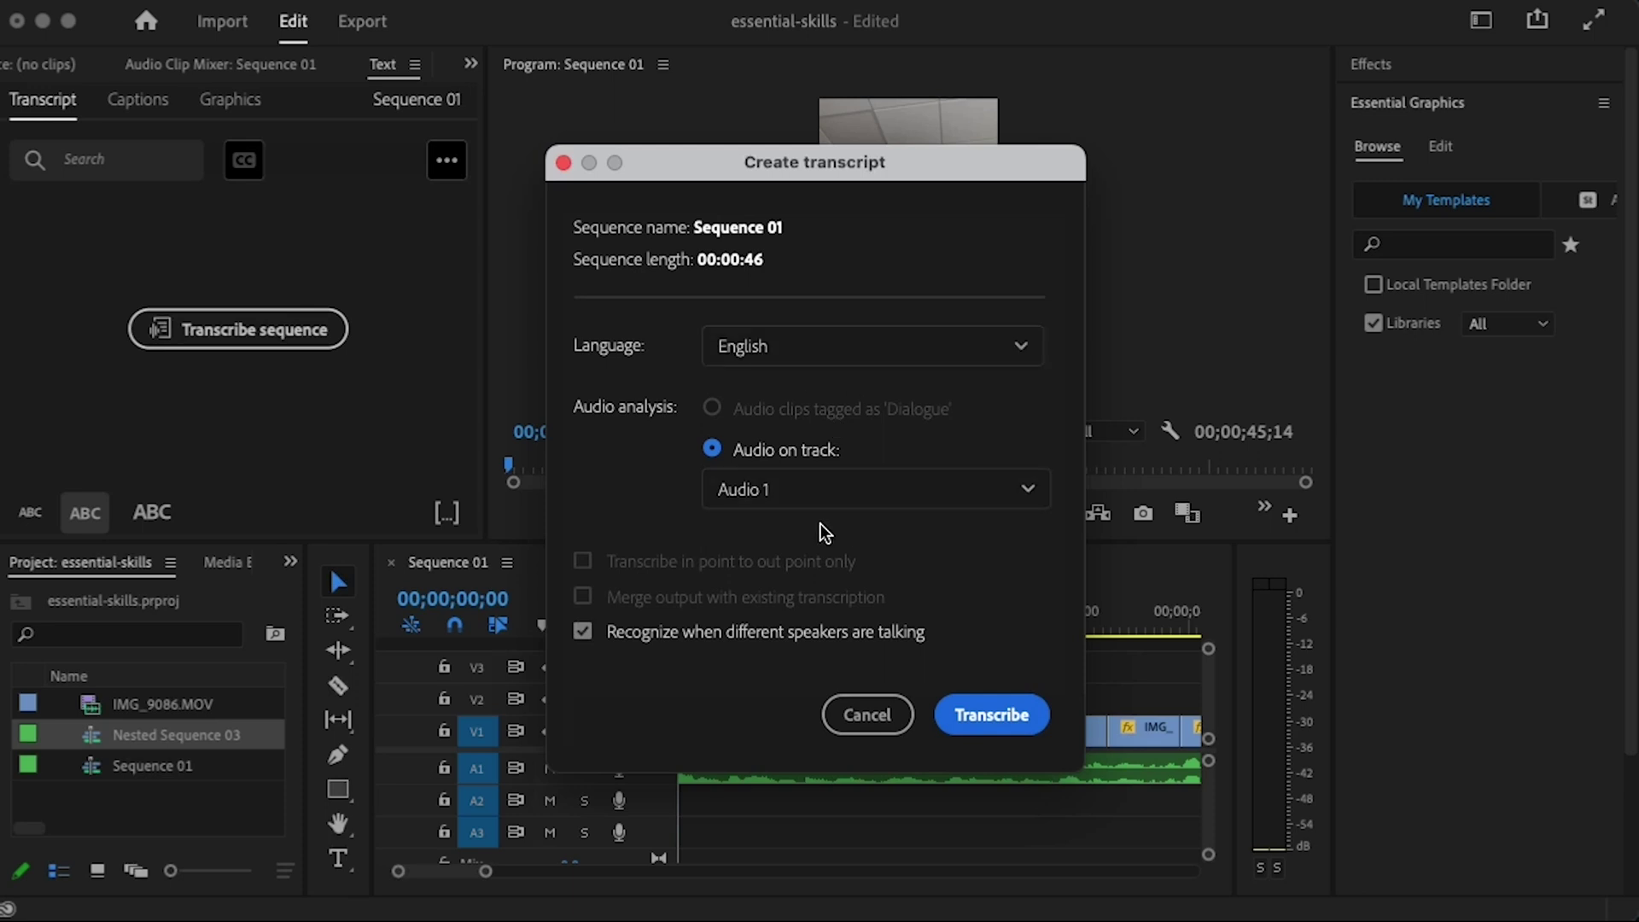
{"action": "left_click", "coordinate": [988, 719]}
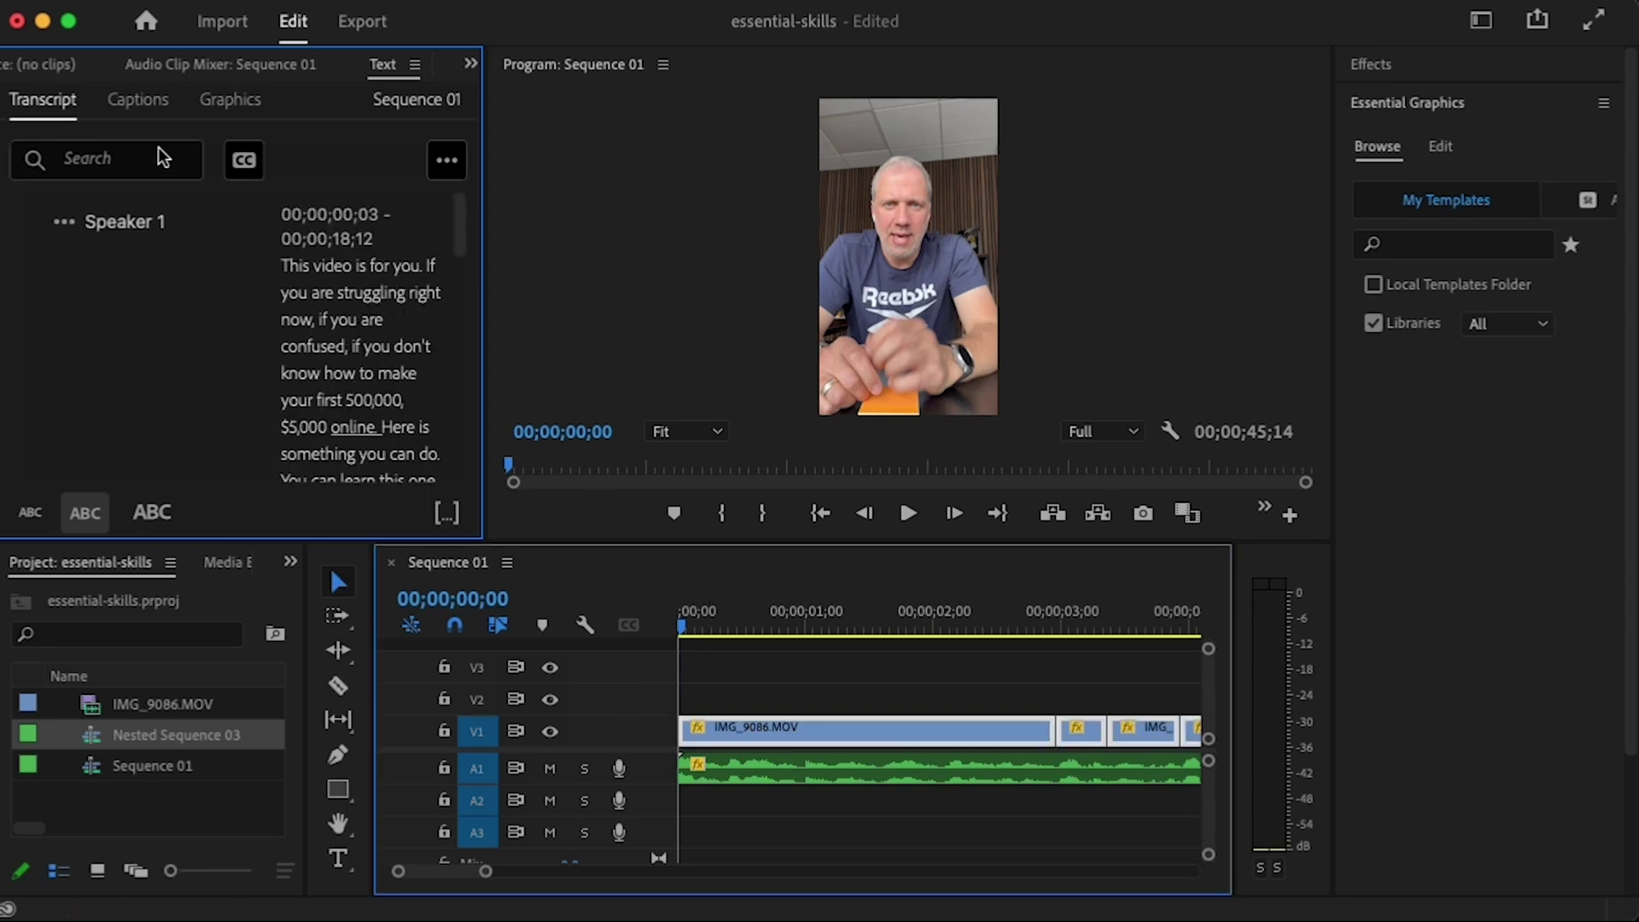
- Generate double-line subtitle captions from the transcript with a 35-character maximum length
{"action": "left_click", "coordinate": [246, 162]}
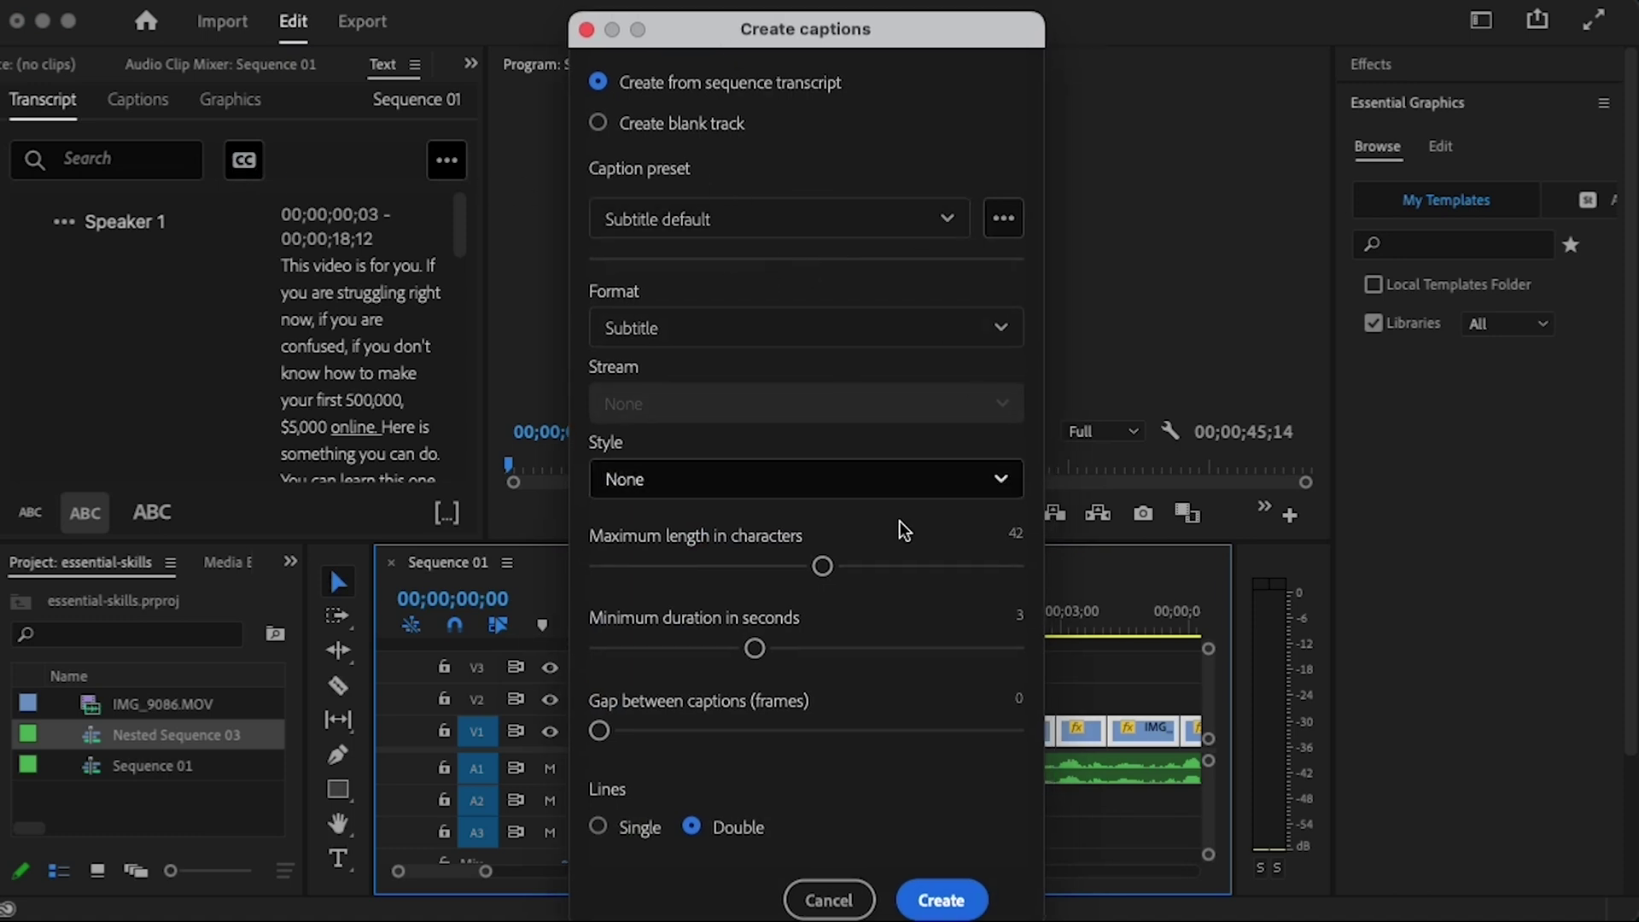
{"action": "left_click_drag", "start_coordinate": [816, 567], "coordinate": [763, 579]}
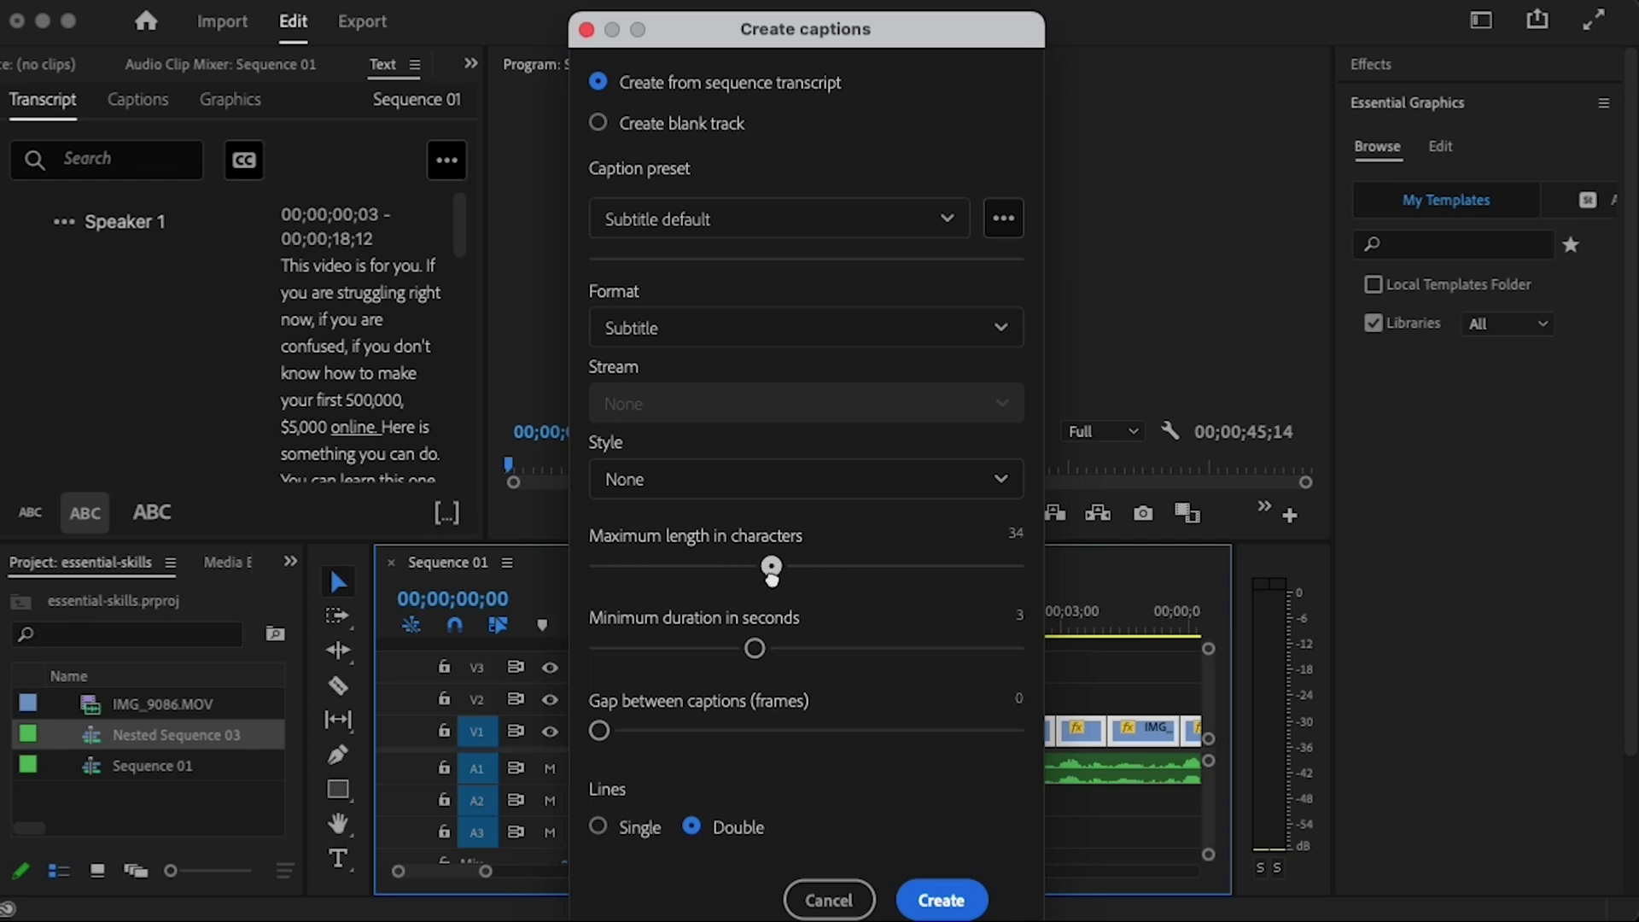
{"action": "left_click_drag", "start_coordinate": [772, 576], "coordinate": [776, 578]}
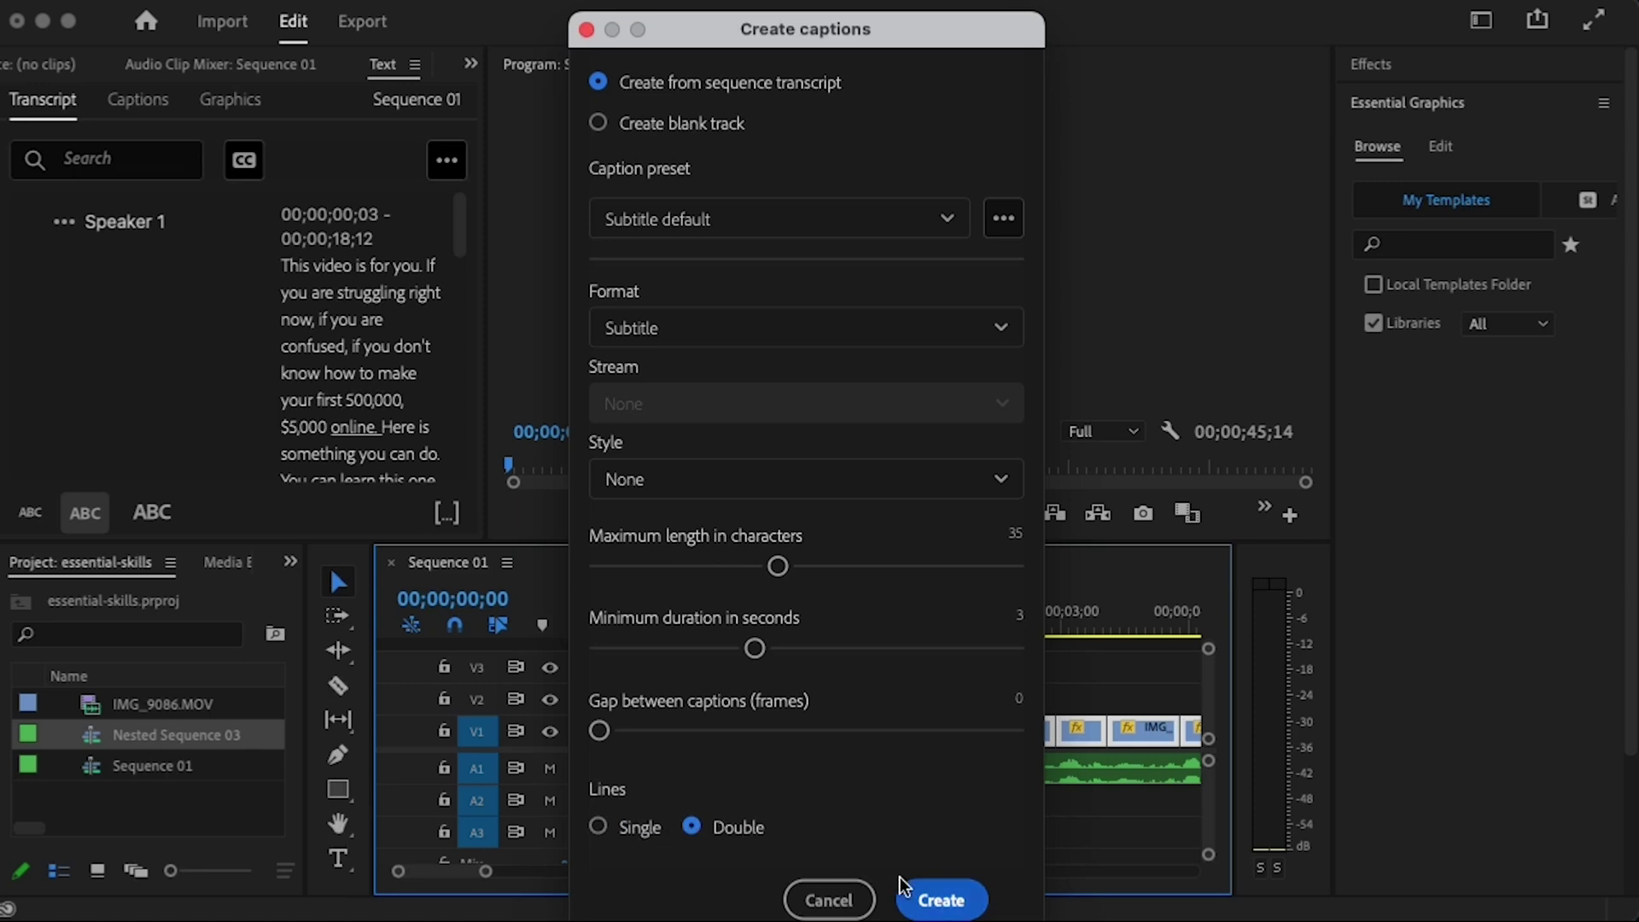
{"action": "left_click", "coordinate": [939, 903]}
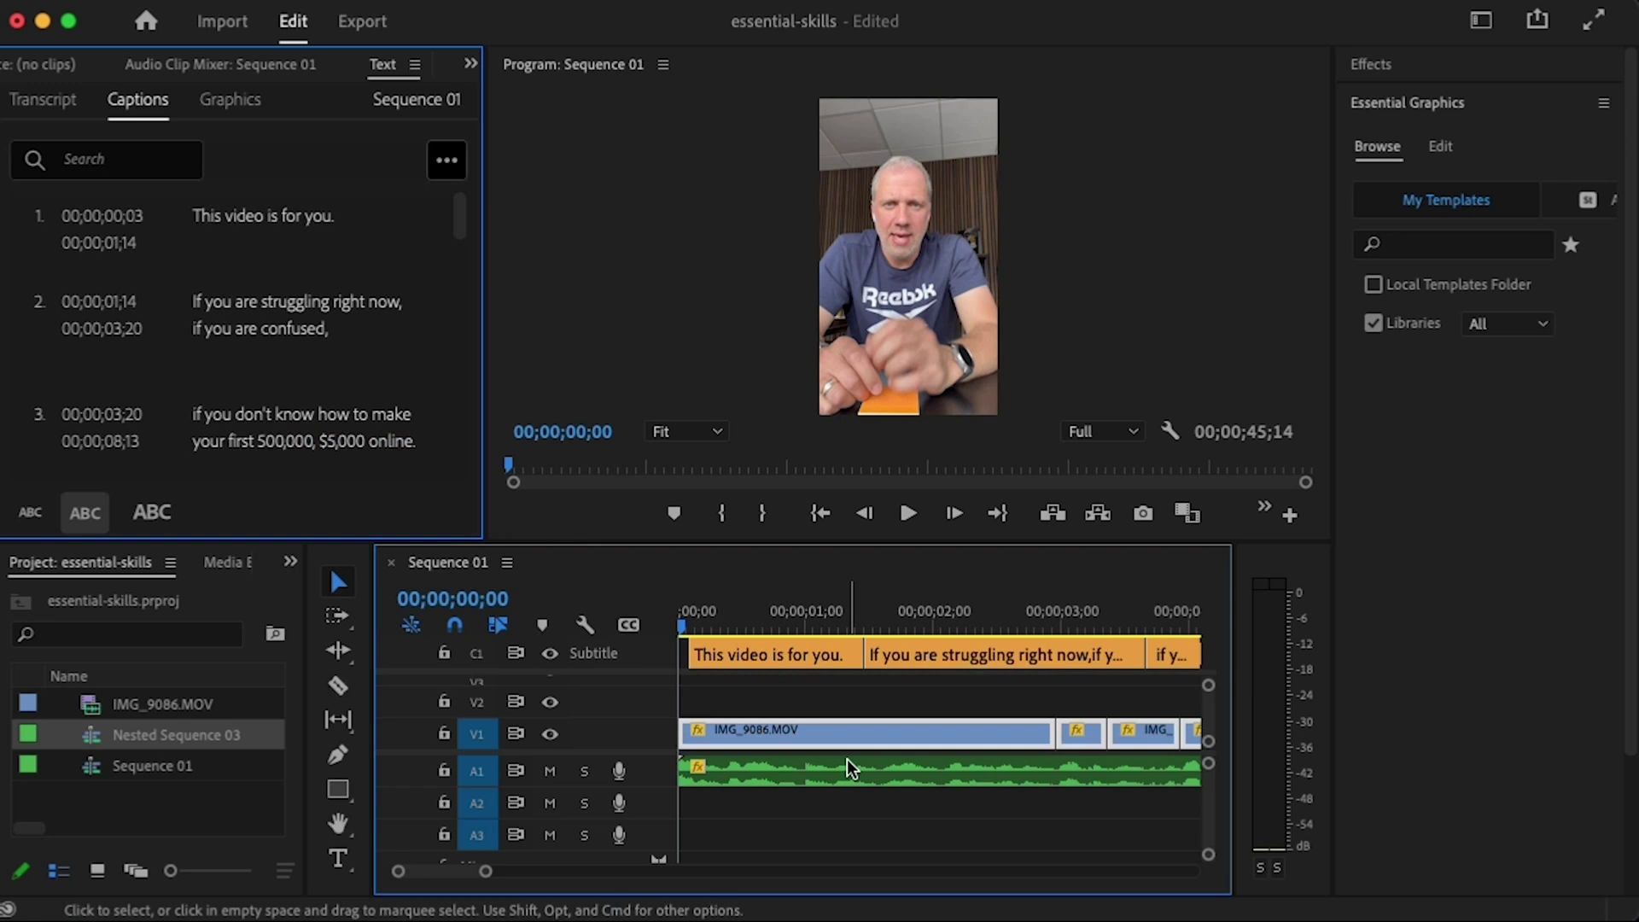
- Select the 'This video is for you.' caption and drag it up over the shirt to -13, -275
{"action": "left_click_drag", "start_coordinate": [683, 616], "coordinate": [766, 621]}
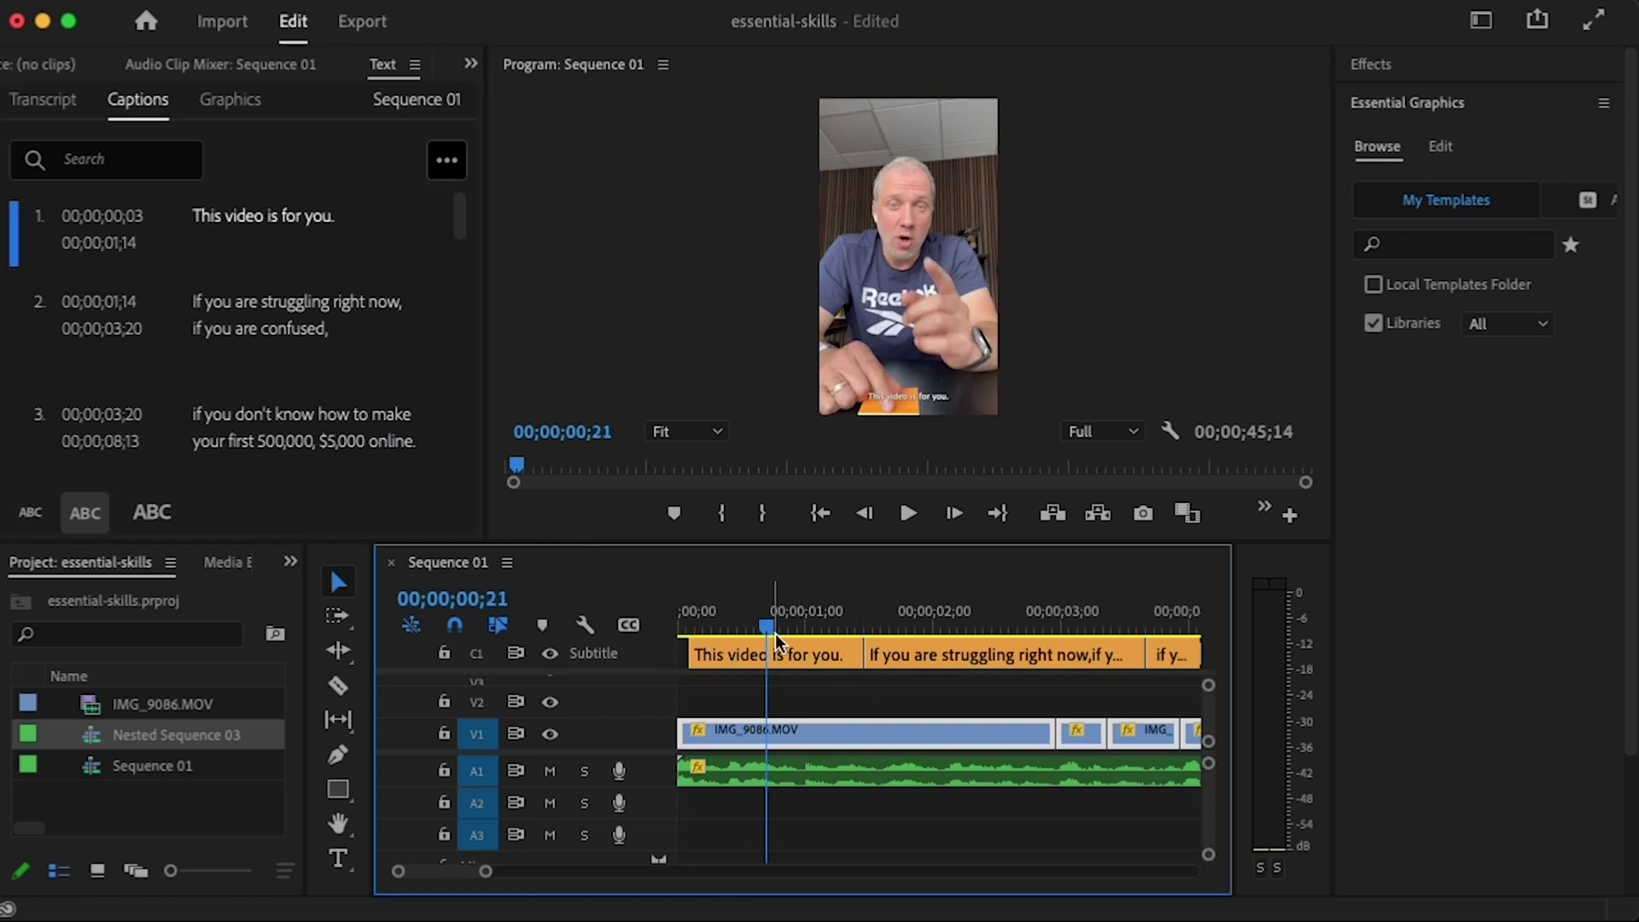
{"action": "left_click", "coordinate": [786, 652]}
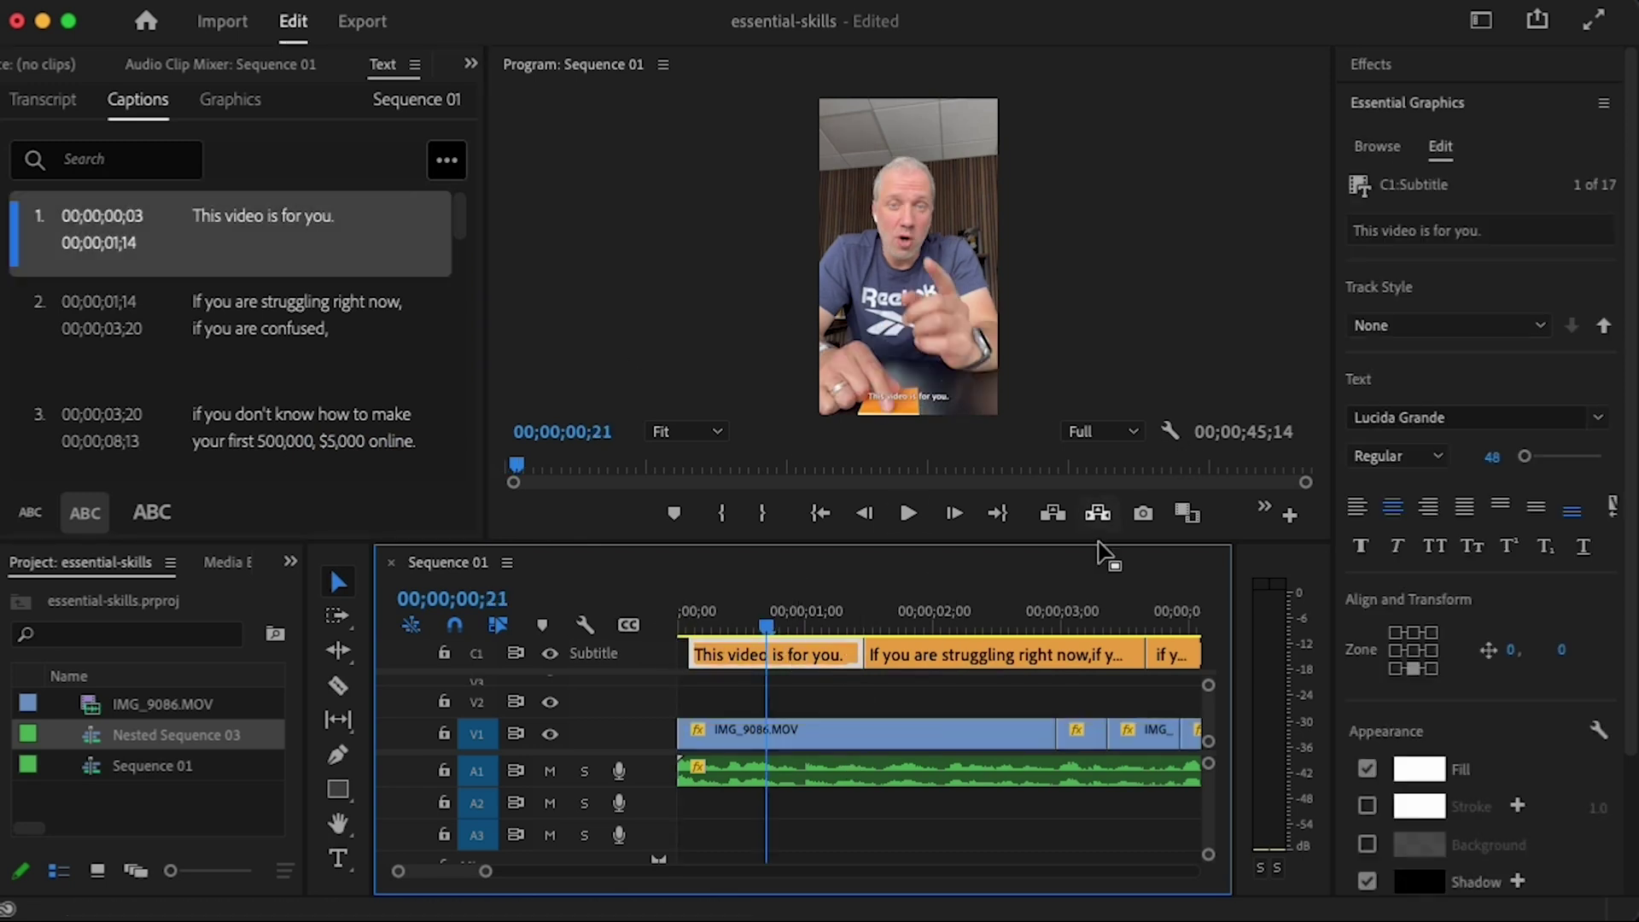
{"action": "left_click_drag", "start_coordinate": [762, 626], "coordinate": [785, 619]}
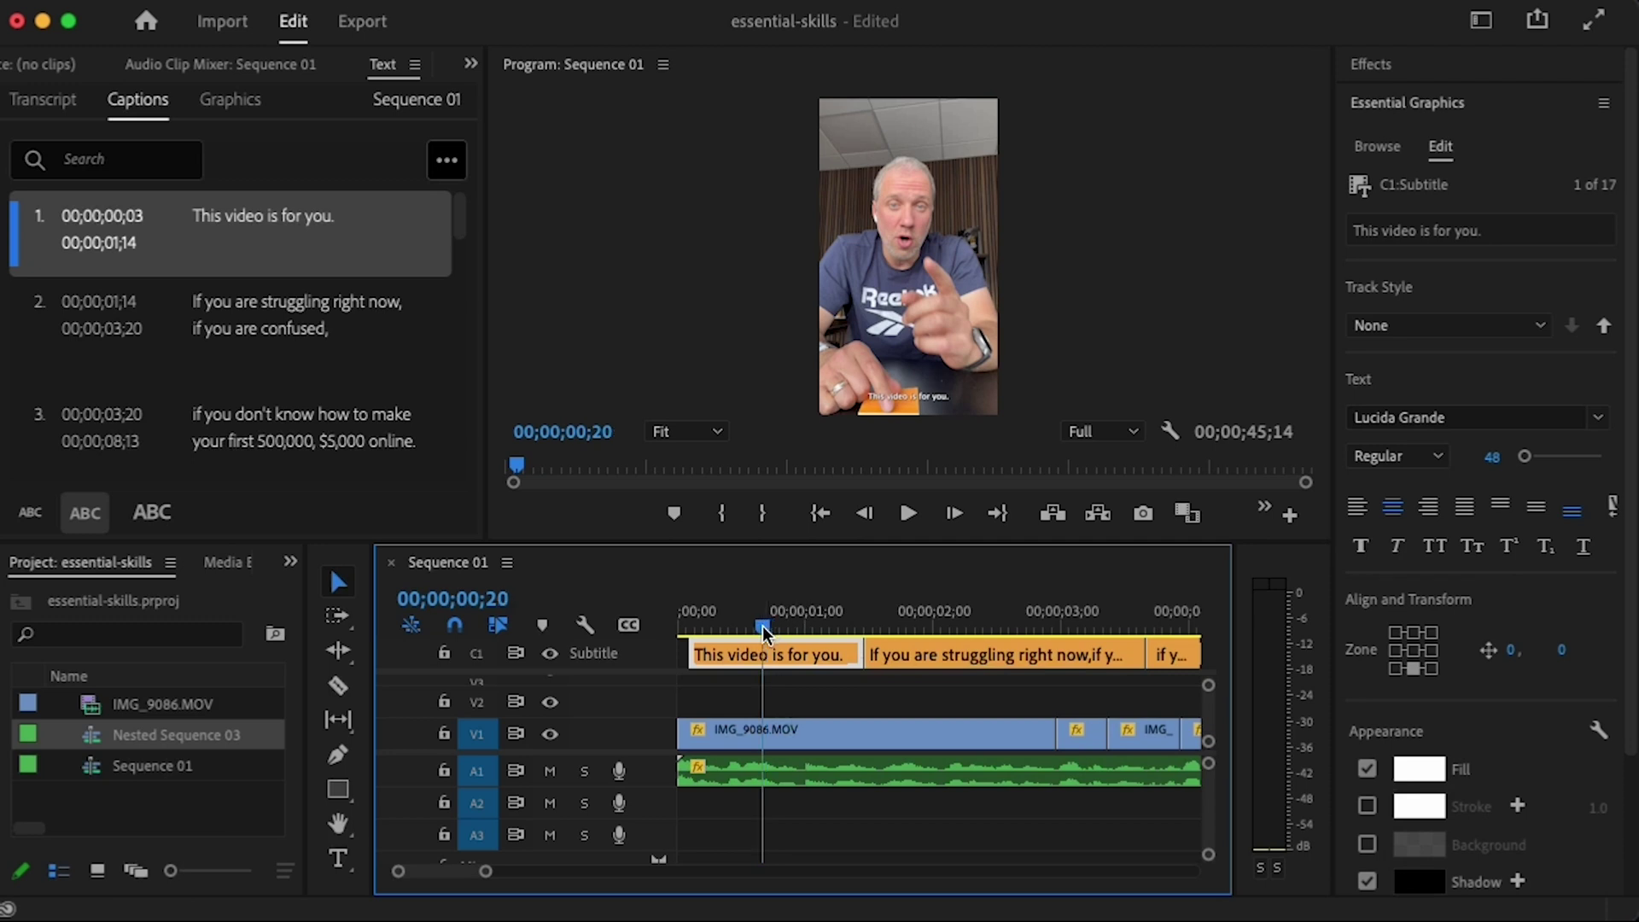
{"action": "mouse_move", "coordinate": [780, 620]}
{"action": "left_mouse_down"}
{"action": "mouse_move", "coordinate": [862, 602]}
{"action": "mouse_move", "coordinate": [749, 586]}
{"action": "left_mouse_up"}
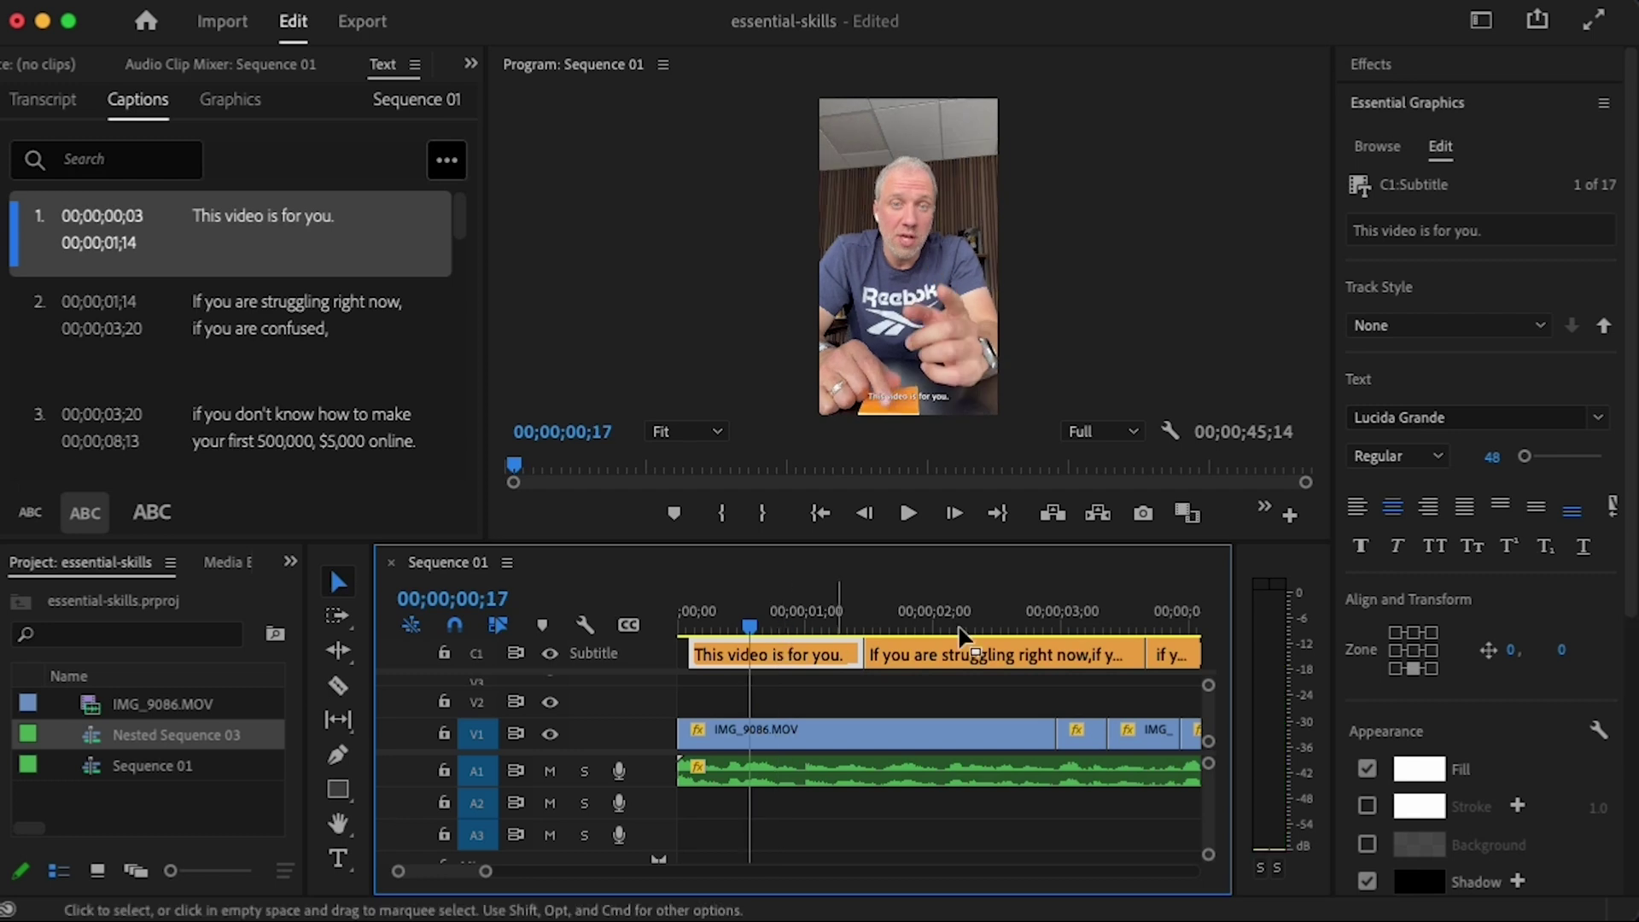
{"action": "mouse_move", "coordinate": [908, 396]}
{"action": "left_mouse_down"}
{"action": "mouse_move", "coordinate": [918, 289]}
{"action": "mouse_move", "coordinate": [920, 334]}
{"action": "left_mouse_up"}
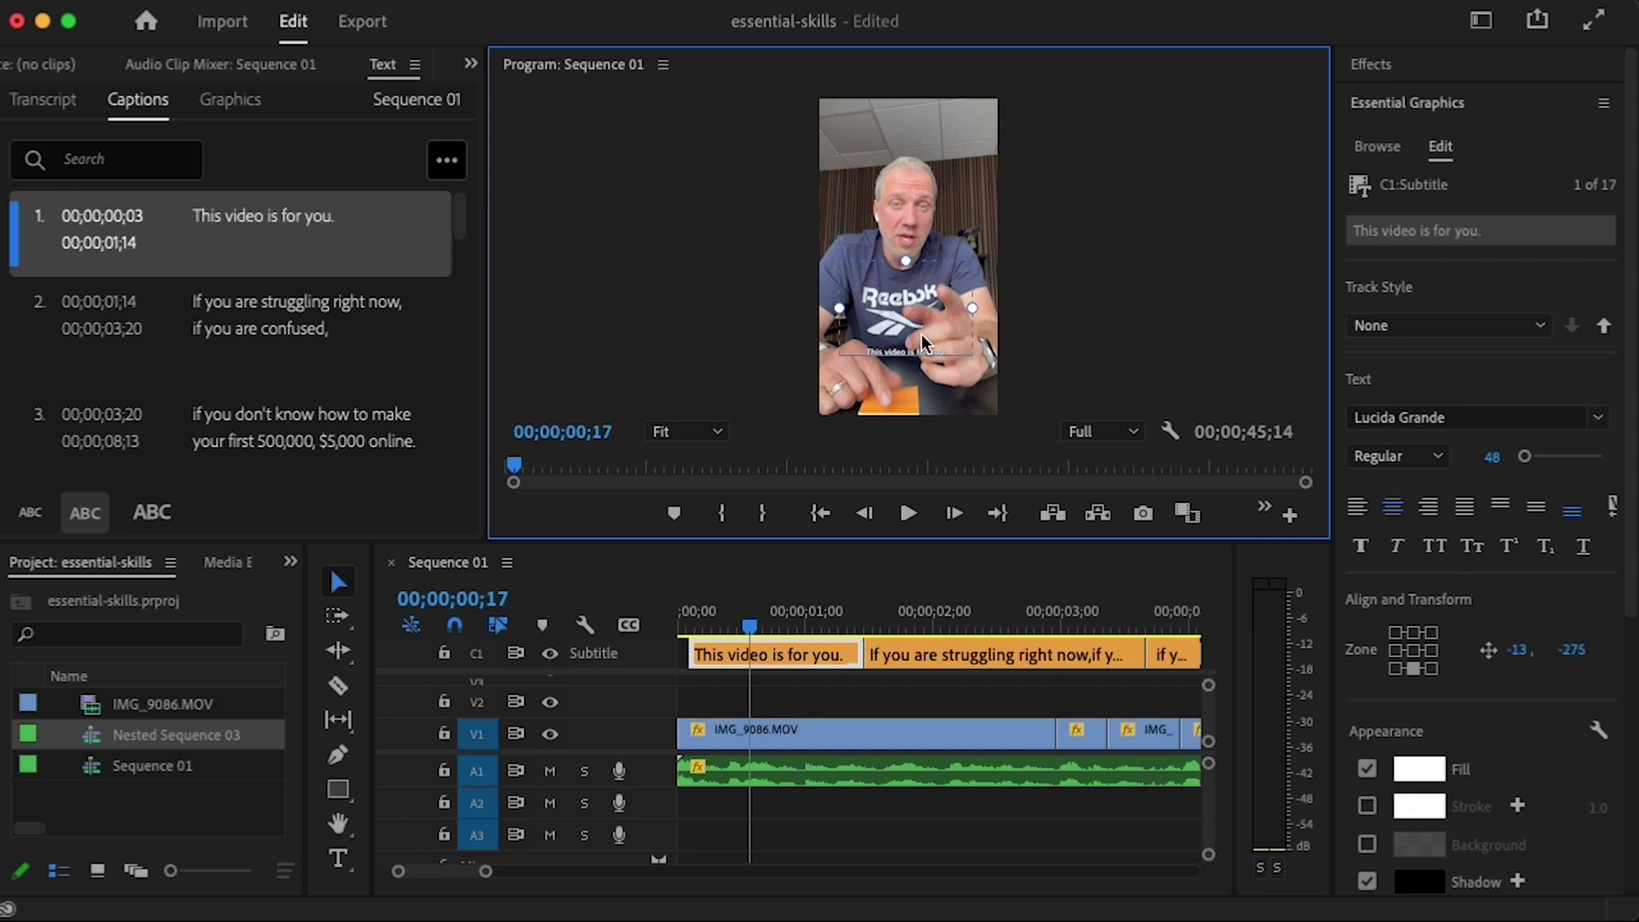
- Set the caption font to Phosphate and enlarge it to size 296
{"action": "left_click", "coordinate": [1449, 417]}
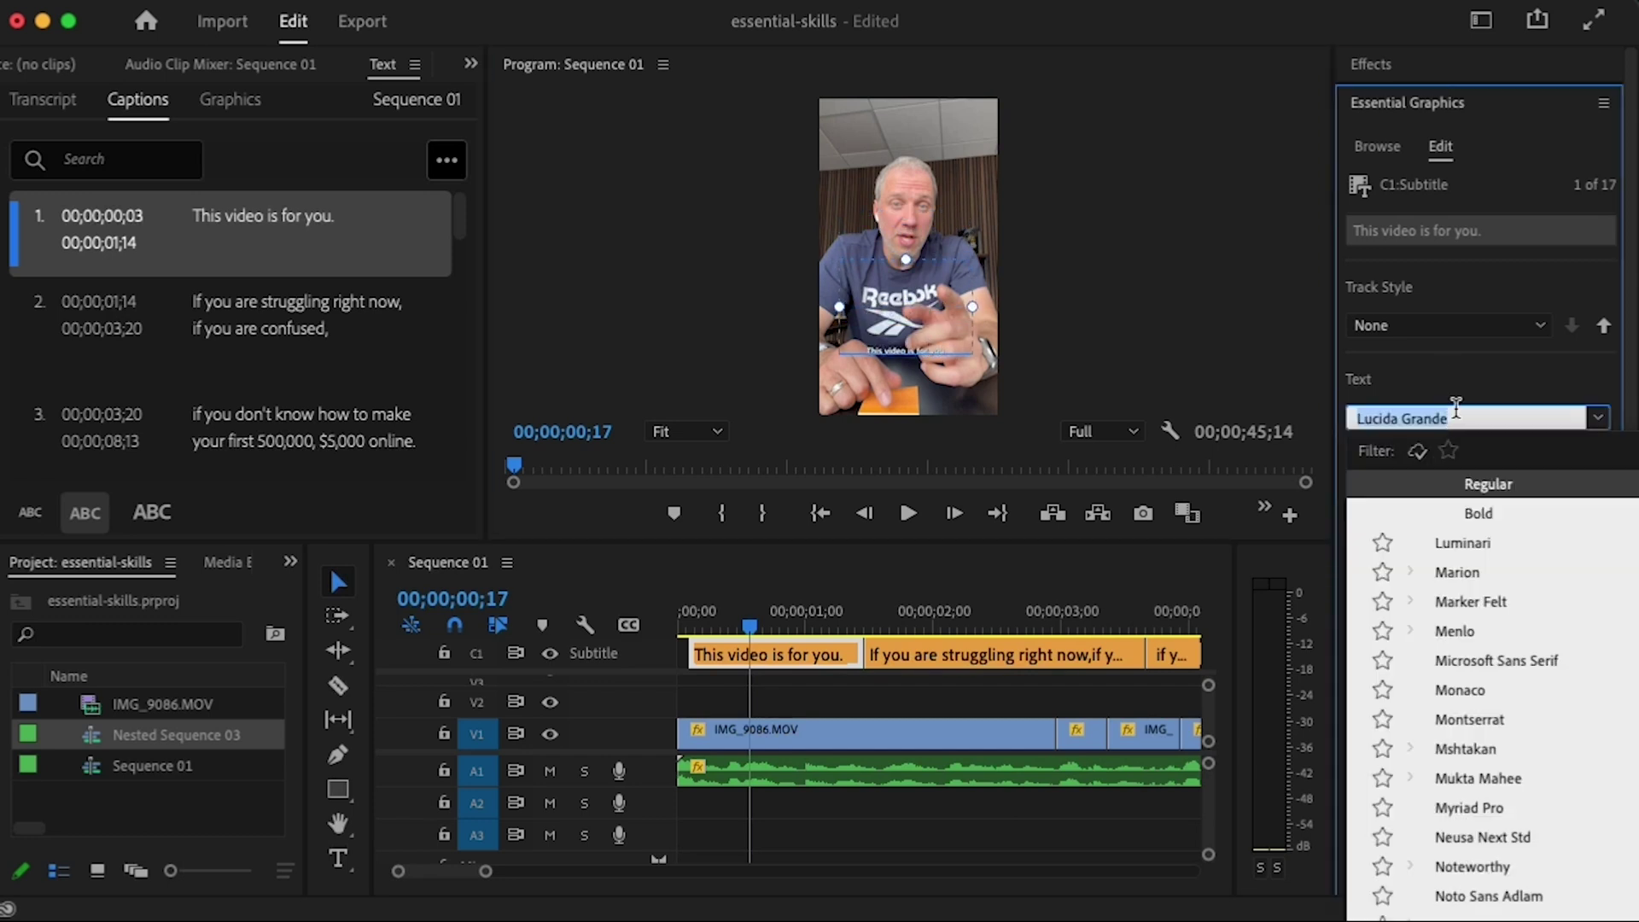
{"action": "scroll", "coordinate": [1541, 648], "scroll_direction": "down", "scroll_amount": 2}
{"action": "scroll", "coordinate": [1519, 693], "scroll_direction": "down", "scroll_amount": 10}
{"action": "scroll", "coordinate": [1509, 705], "scroll_direction": "down", "scroll_amount": 10}
{"action": "scroll", "coordinate": [1508, 699], "scroll_direction": "down", "scroll_amount": 10}
{"action": "scroll", "coordinate": [1492, 777], "scroll_direction": "down", "scroll_amount": 5}
{"action": "scroll", "coordinate": [1497, 773], "scroll_direction": "up", "scroll_amount": 5}
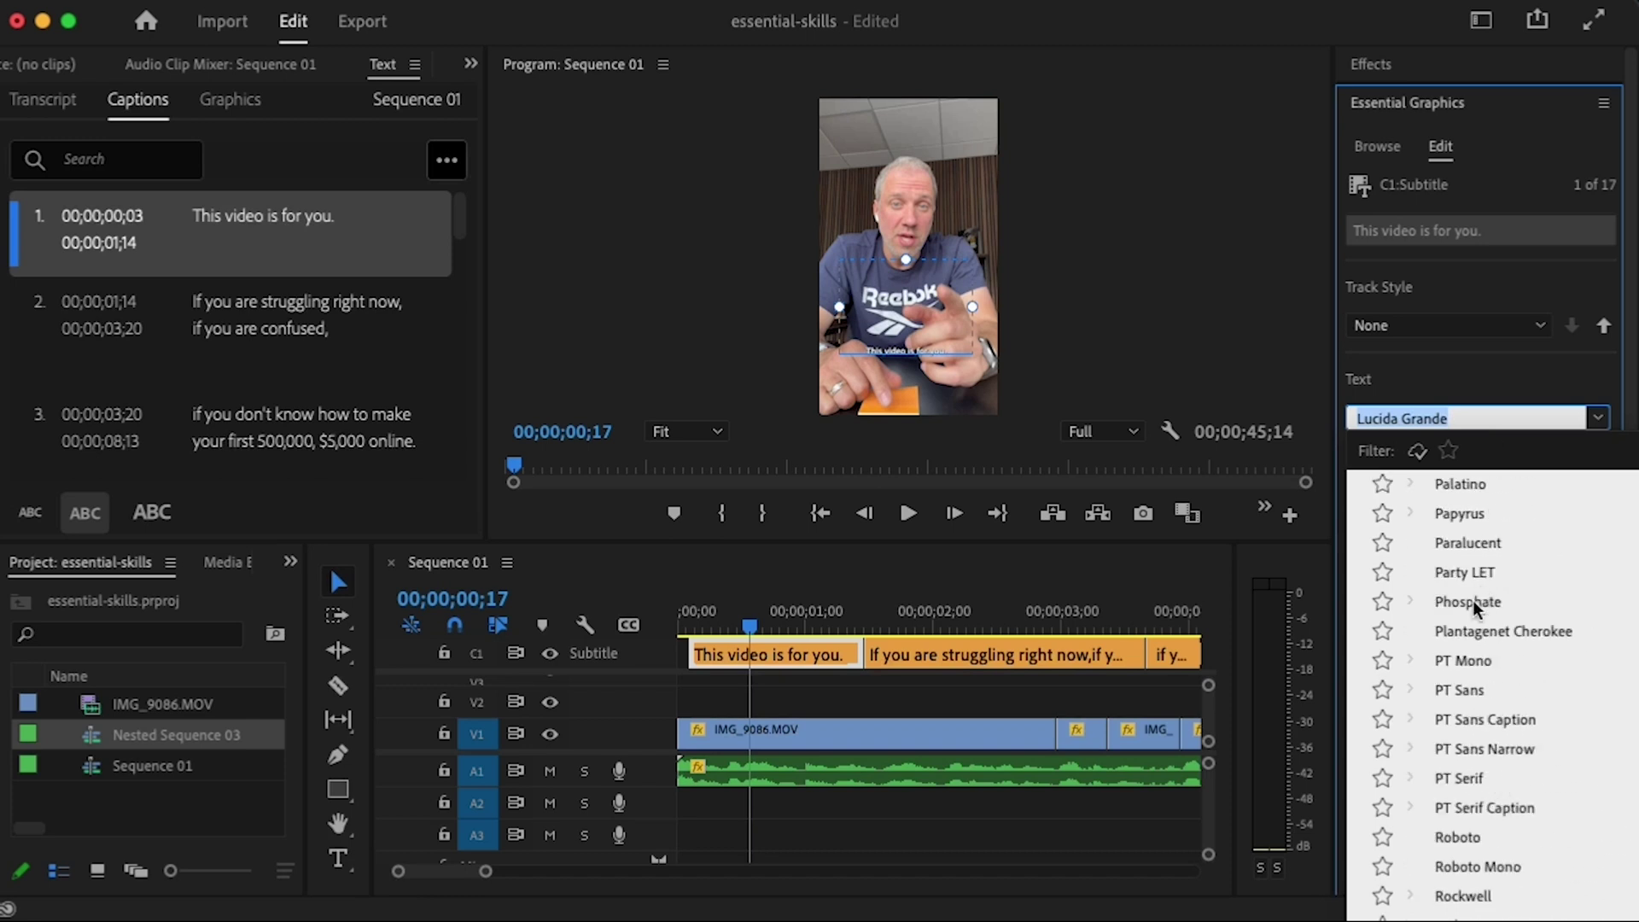
{"action": "left_click", "coordinate": [1472, 601]}
{"action": "left_click_drag", "start_coordinate": [1525, 456], "coordinate": [1558, 459]}
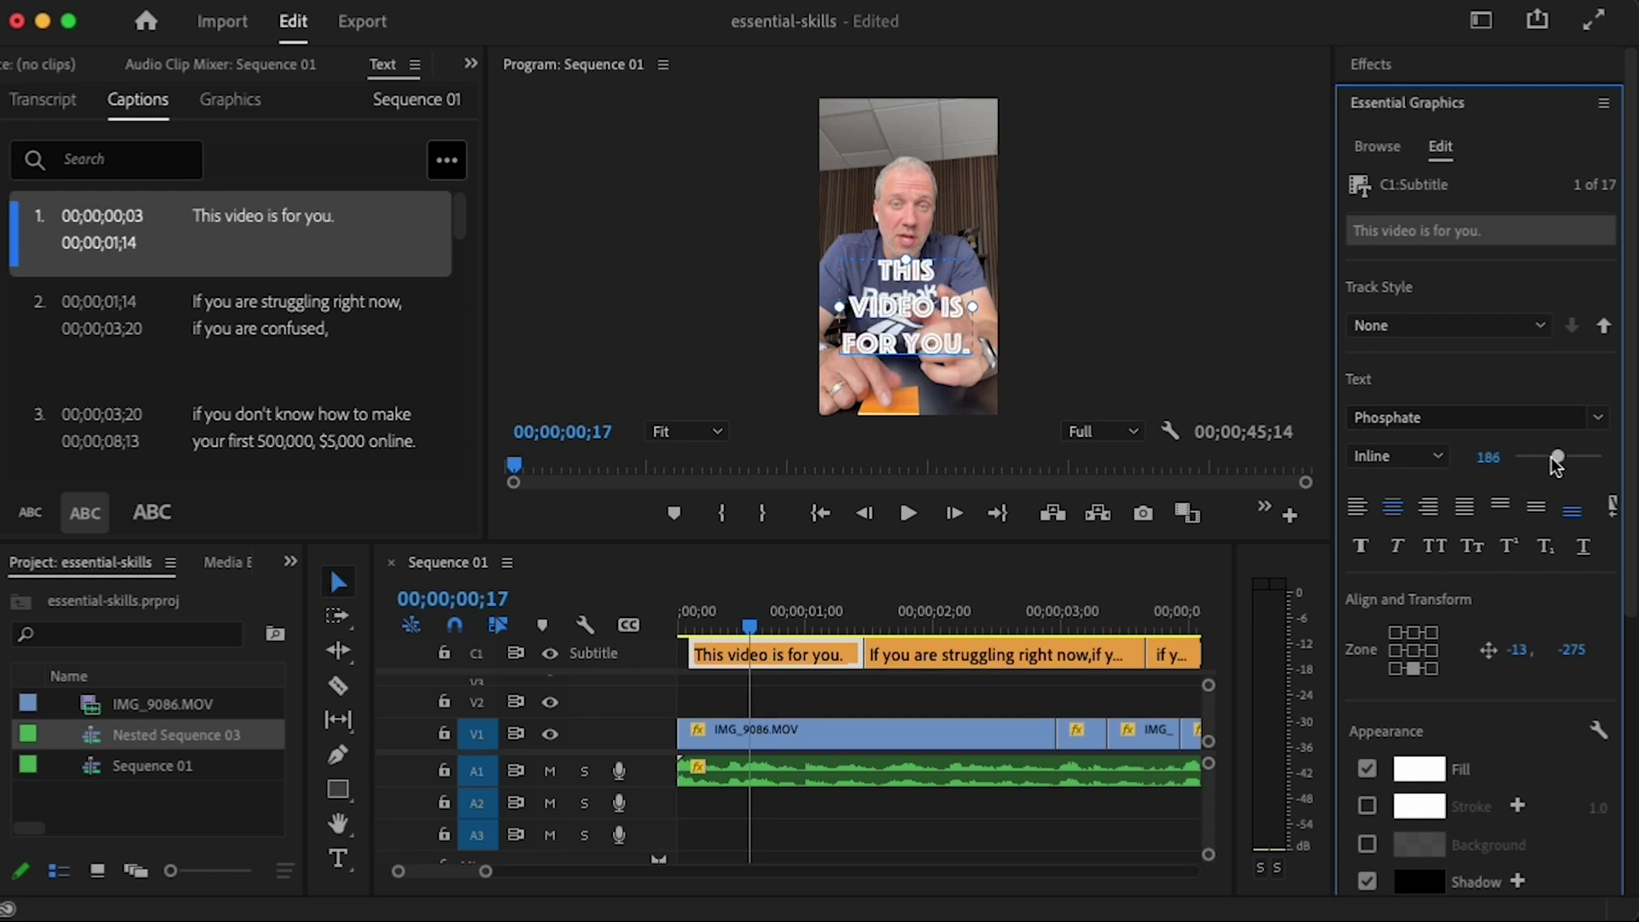
{"action": "left_click_drag", "start_coordinate": [1558, 461], "coordinate": [1584, 456]}
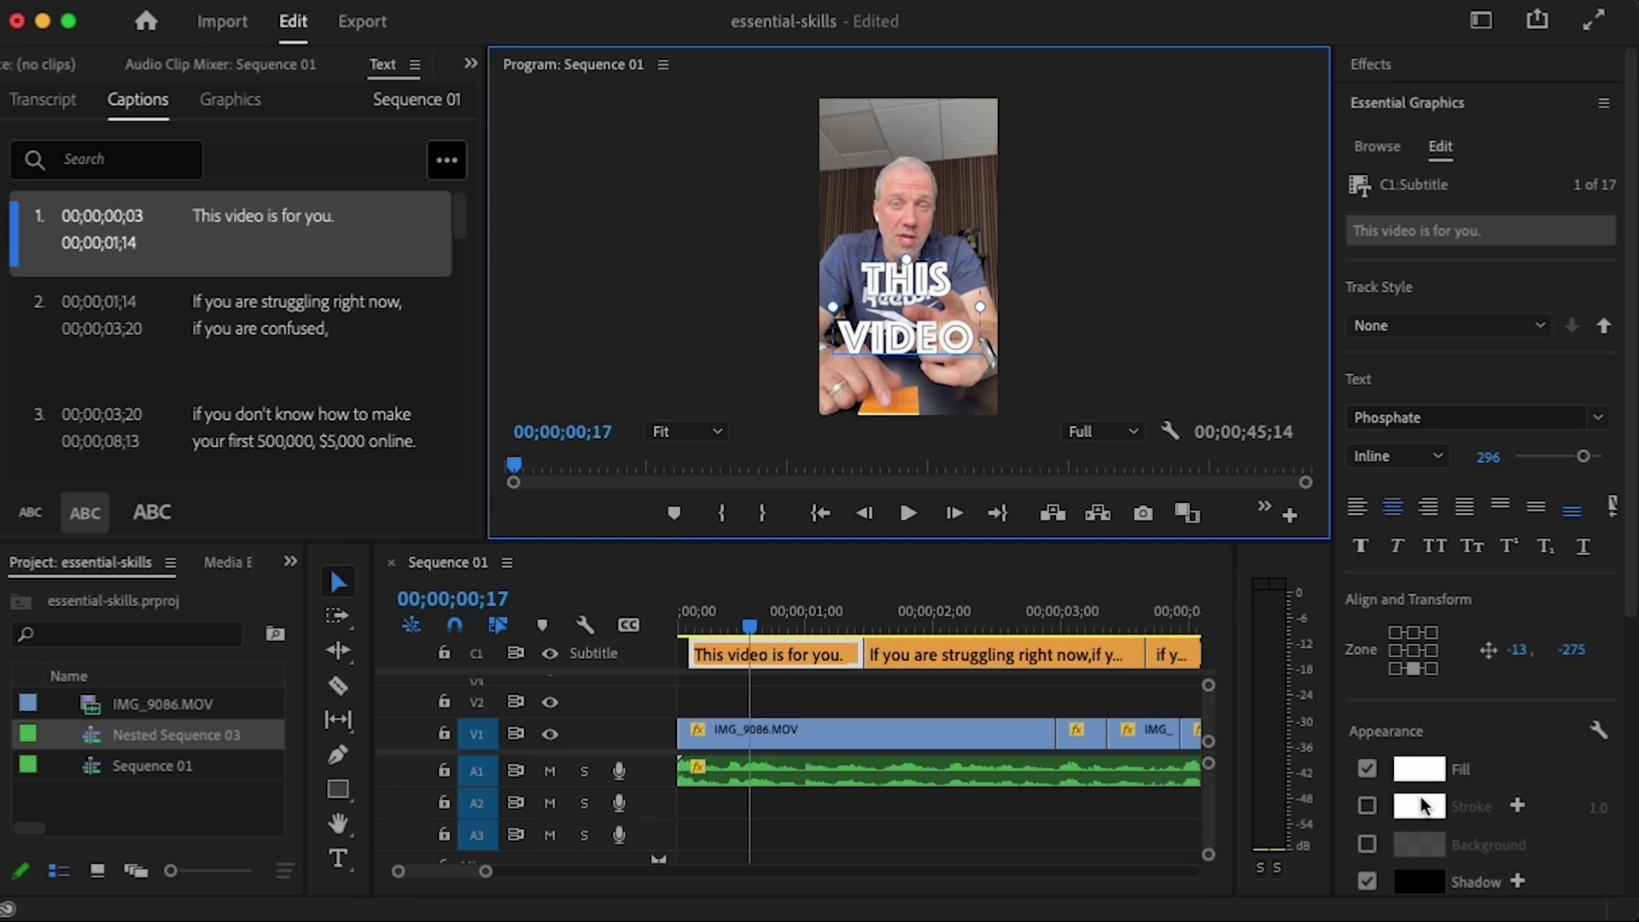
- Give the caption a bright yellow FEF108 fill and centre it in the frame
{"action": "scroll", "coordinate": [1421, 725], "scroll_direction": "down", "scroll_amount": 2}
{"action": "left_click", "coordinate": [1425, 684]}
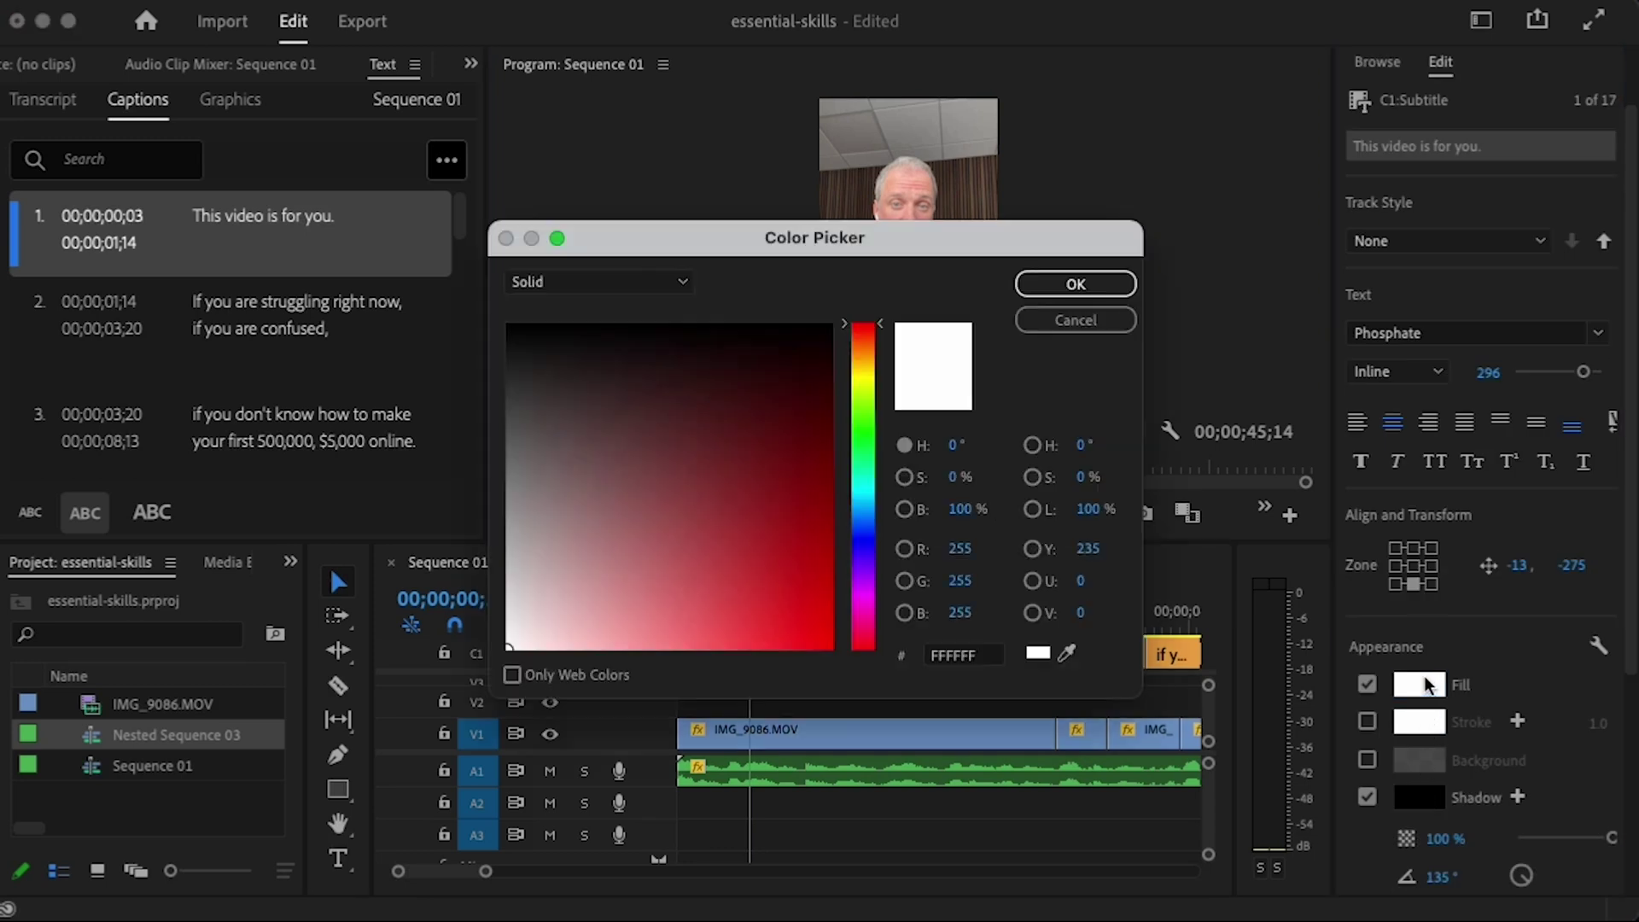
{"action": "left_click_drag", "start_coordinate": [862, 366], "coordinate": [865, 384]}
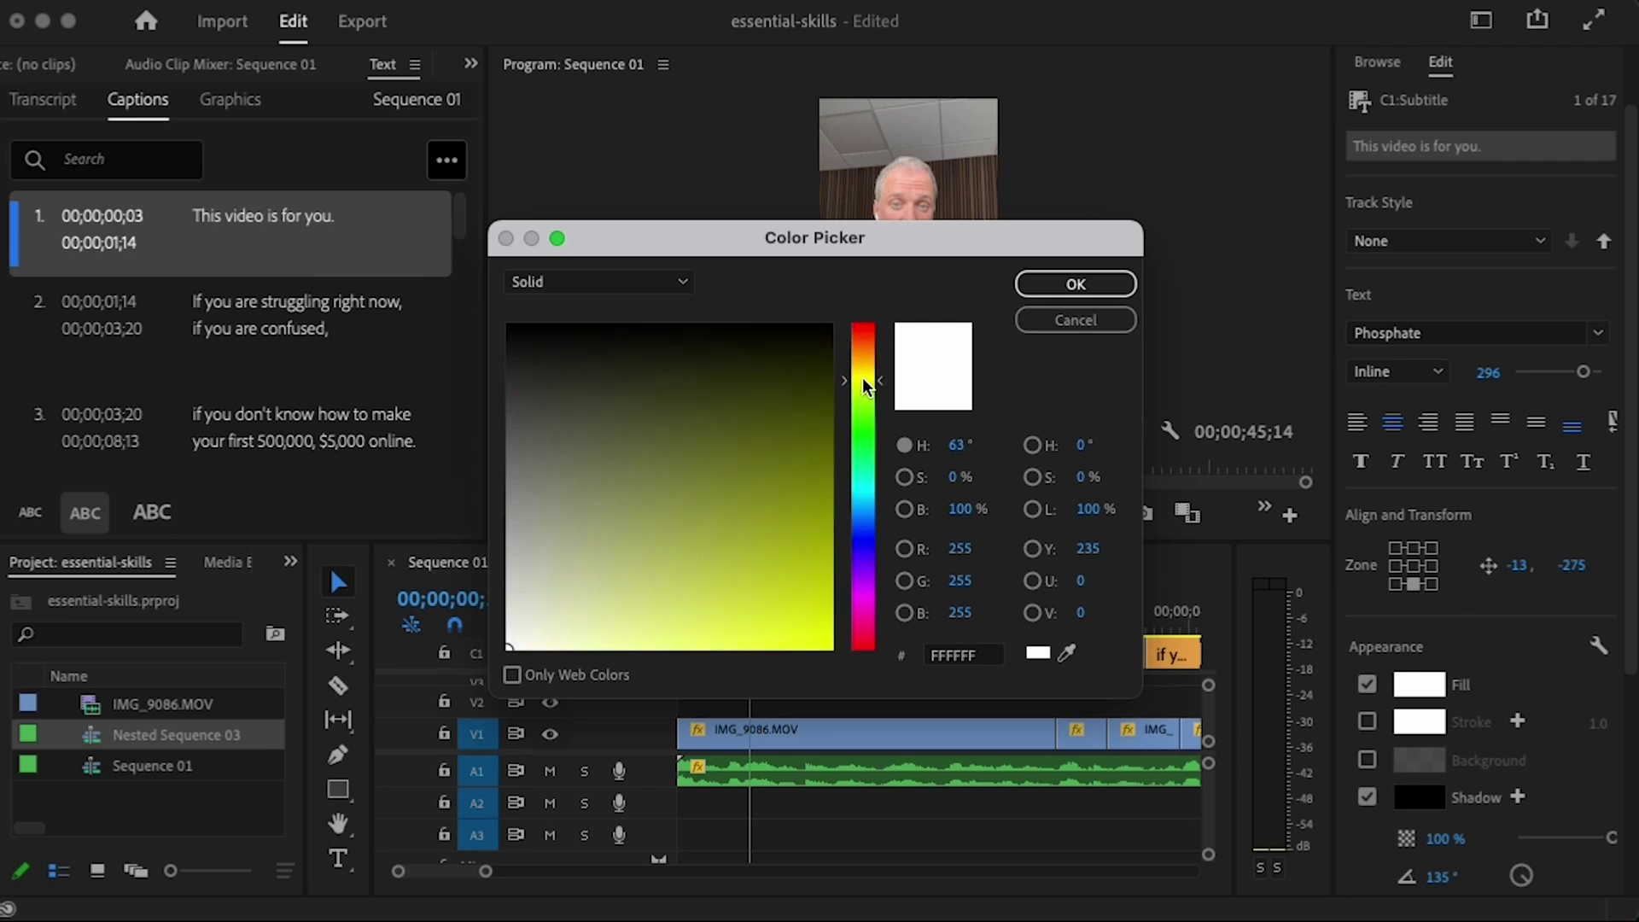
{"action": "left_click_drag", "start_coordinate": [795, 443], "coordinate": [823, 646]}
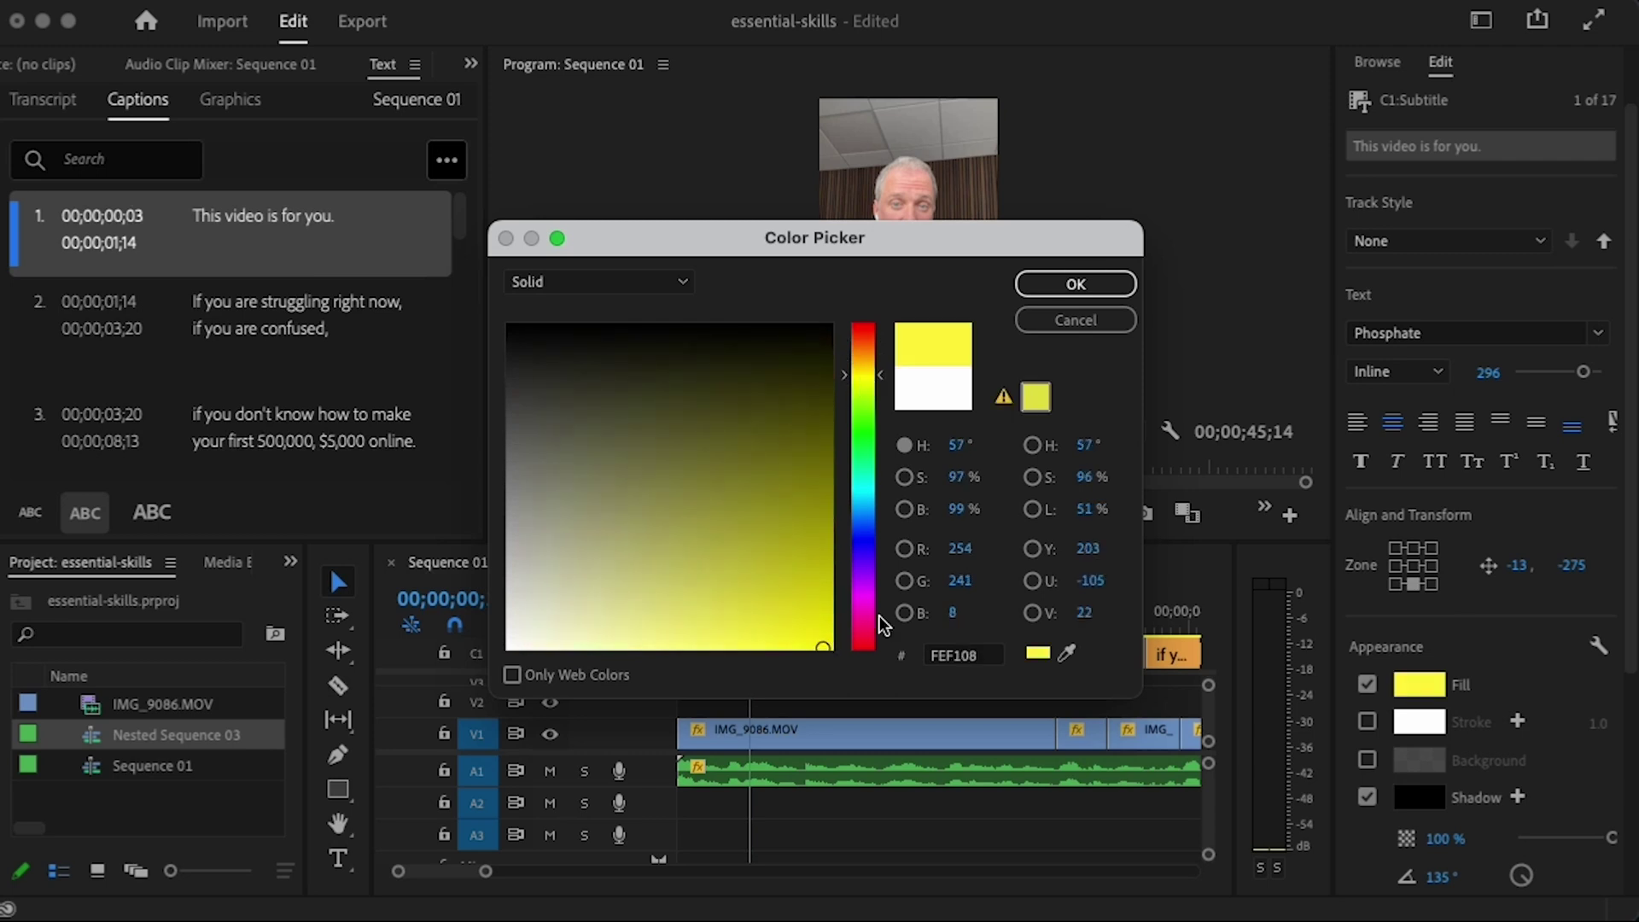
{"action": "left_click", "coordinate": [1056, 292]}
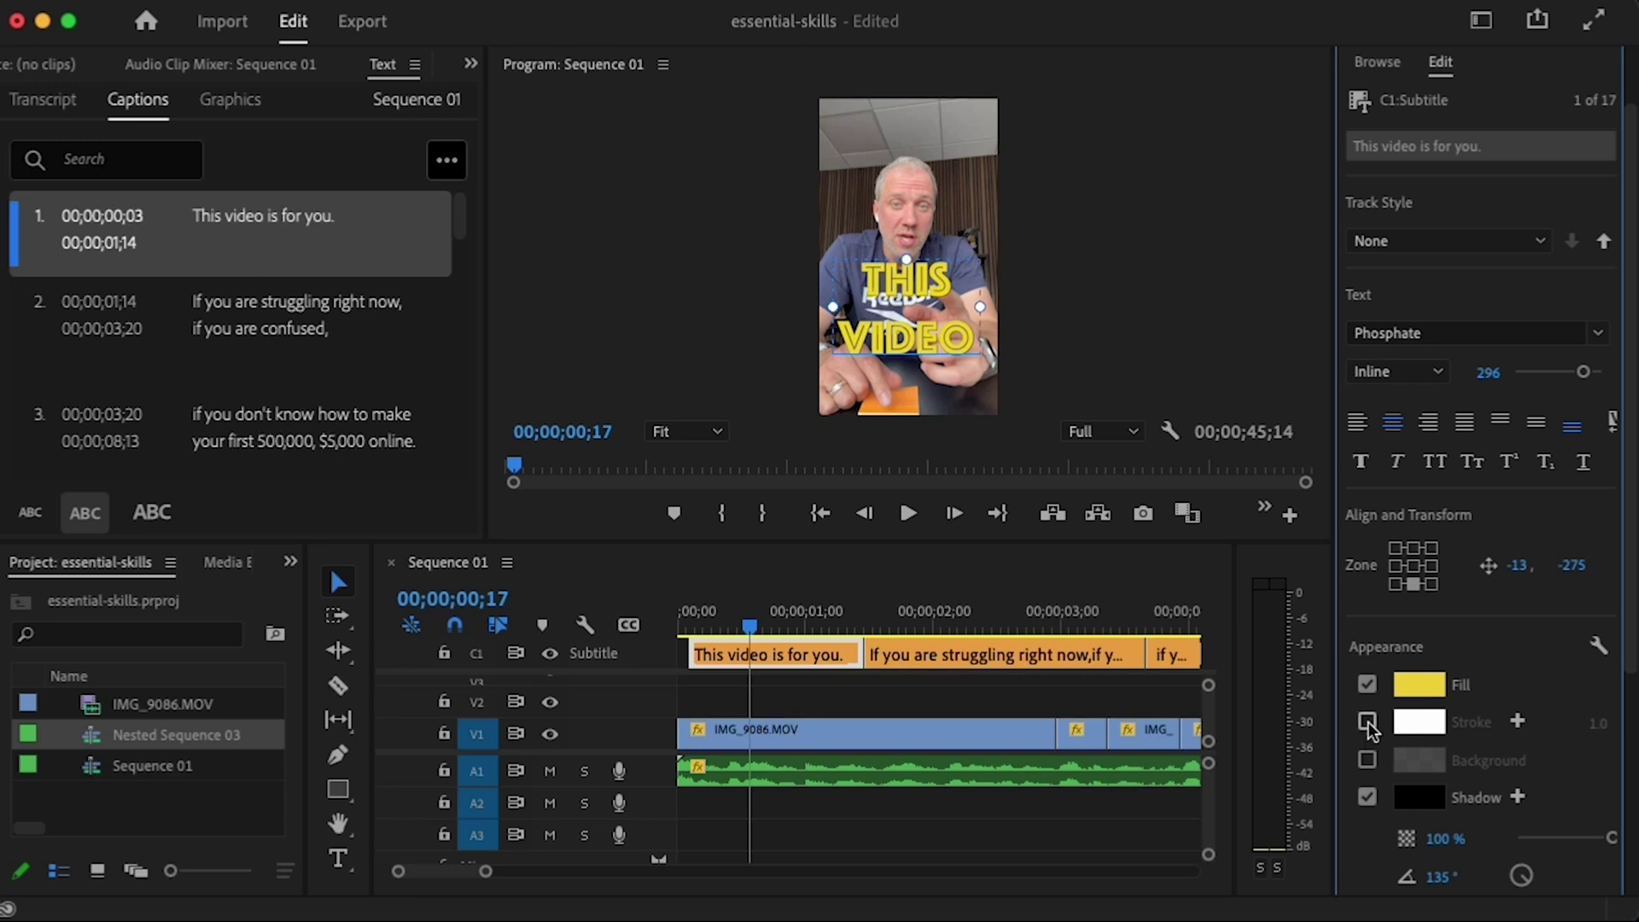
{"action": "left_click", "coordinate": [1412, 565]}
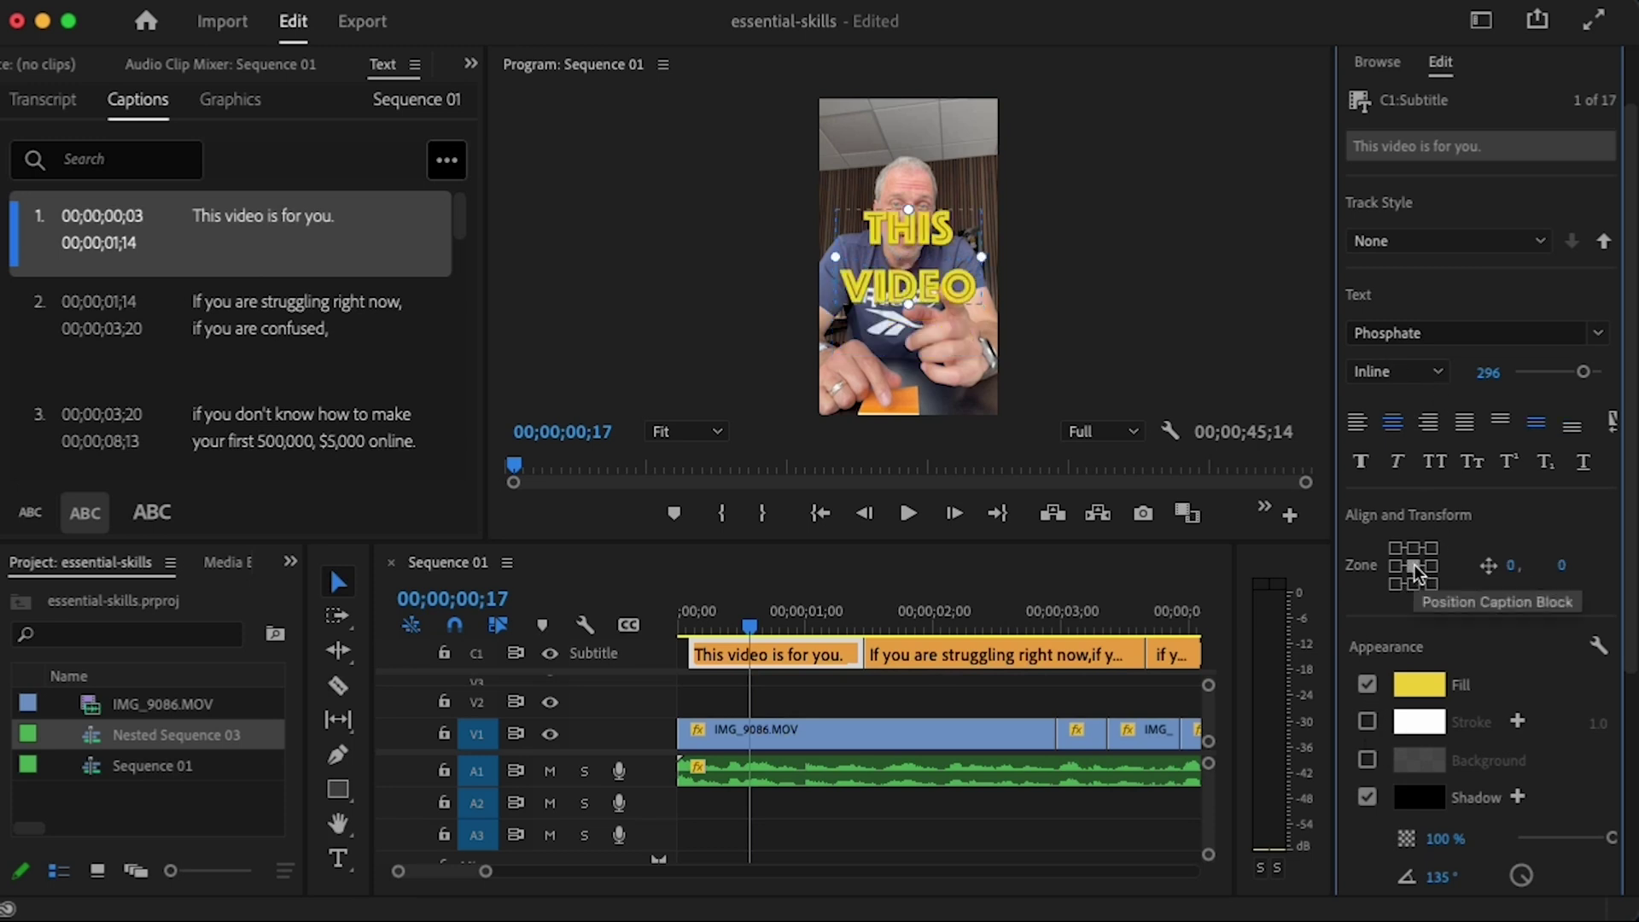
- Shrink the caption text to fit two lines and add a drop shadow at distance 32
{"action": "left_click_drag", "start_coordinate": [1584, 372], "coordinate": [1546, 376]}
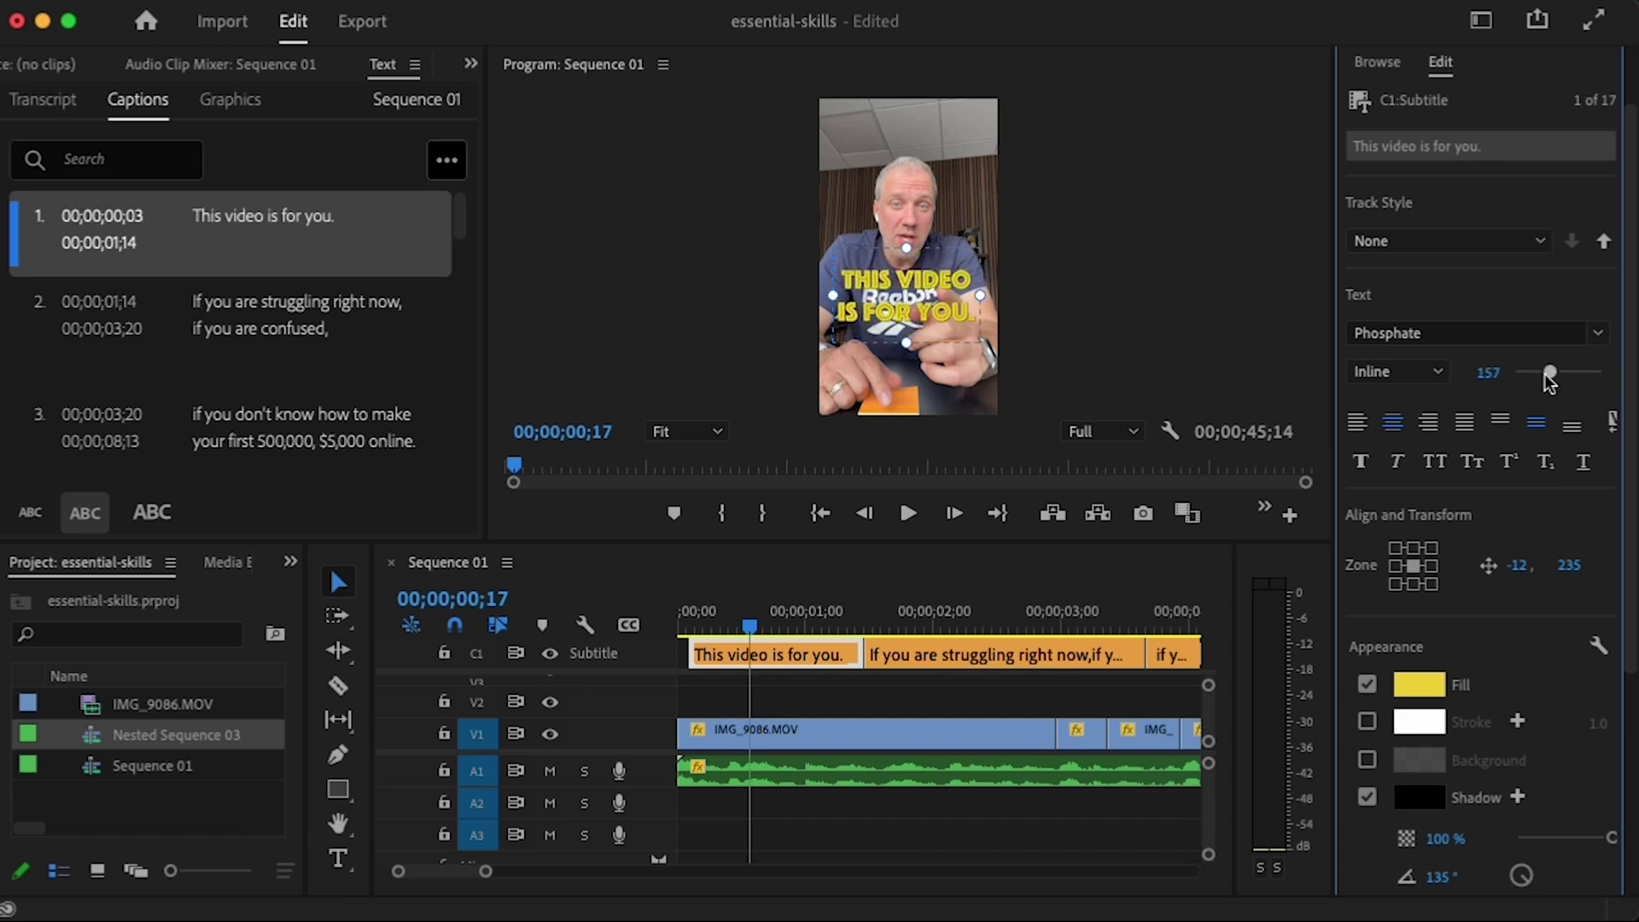
{"action": "left_click_drag", "start_coordinate": [1546, 376], "coordinate": [1551, 381]}
{"action": "left_click", "coordinate": [1367, 796]}
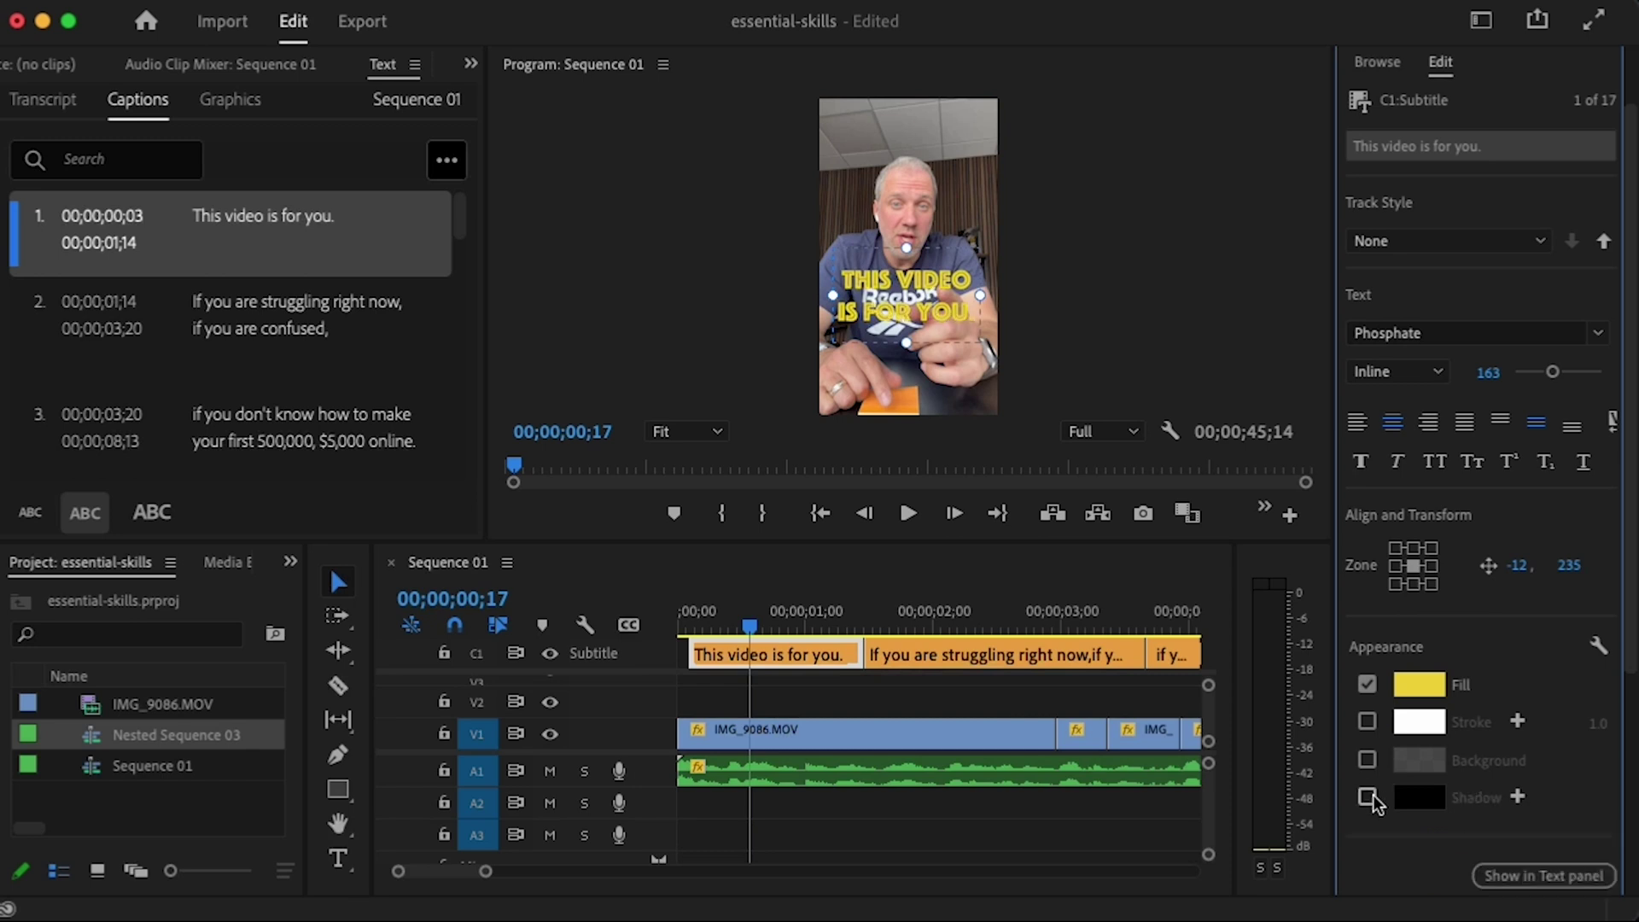
{"action": "scroll", "coordinate": [1512, 826], "scroll_direction": "down", "scroll_amount": 2}
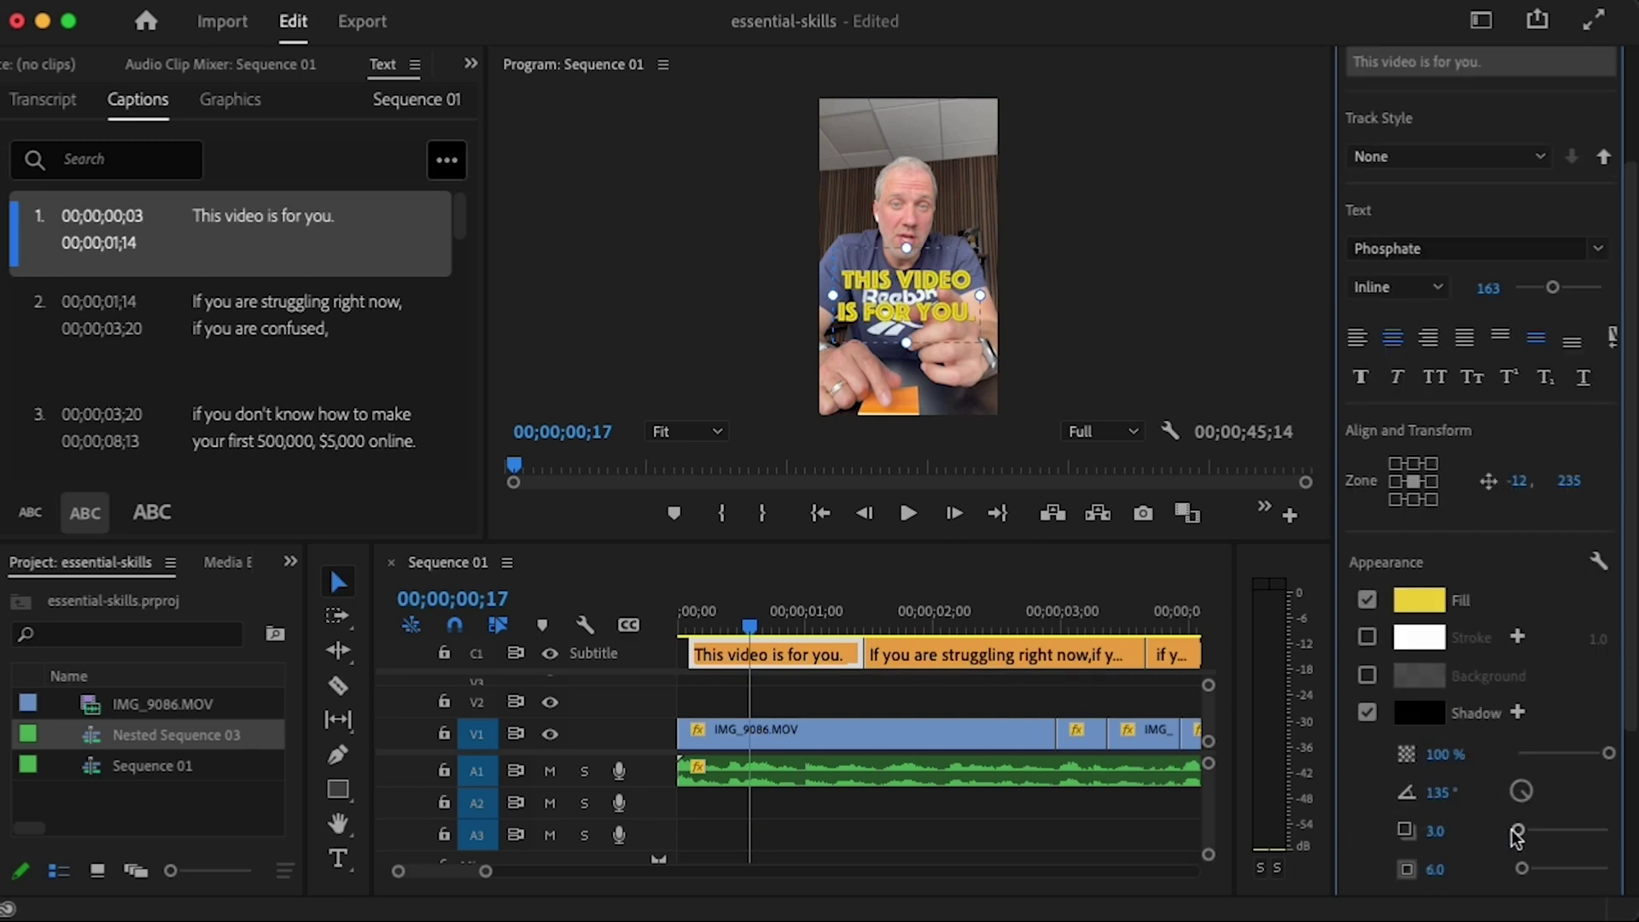
{"action": "scroll", "coordinate": [1514, 836], "scroll_direction": "down", "scroll_amount": 2}
{"action": "left_click_drag", "start_coordinate": [1518, 748], "coordinate": [1529, 754]}
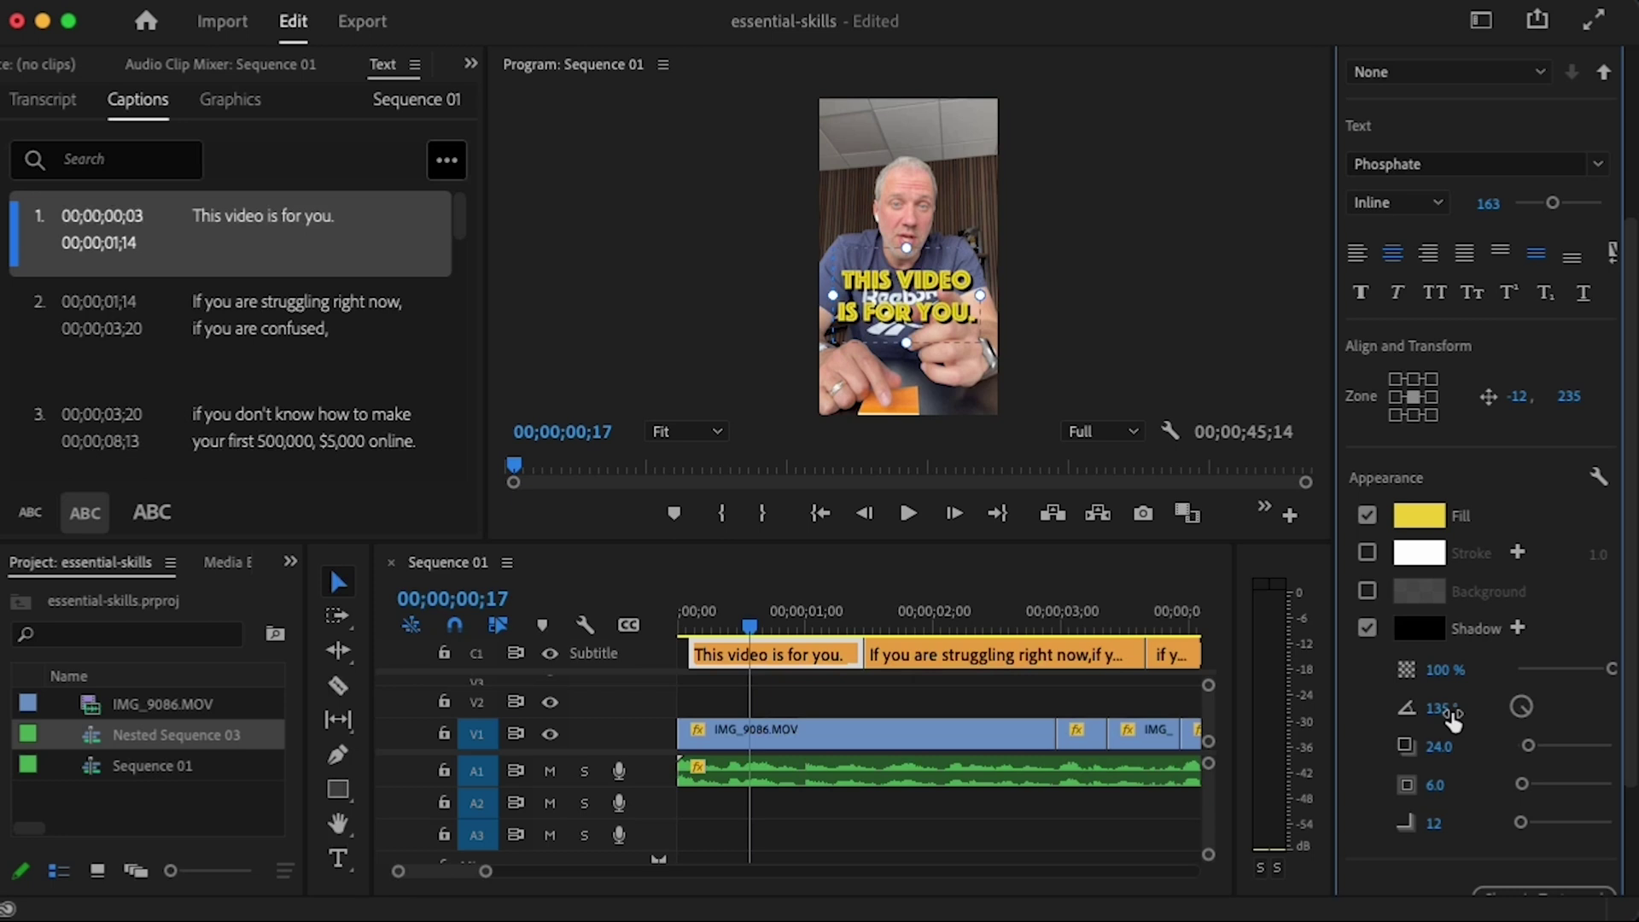
- Add a single black outline stroke around the caption text
{"action": "left_click", "coordinate": [1367, 552]}
{"action": "left_click", "coordinate": [1417, 554]}
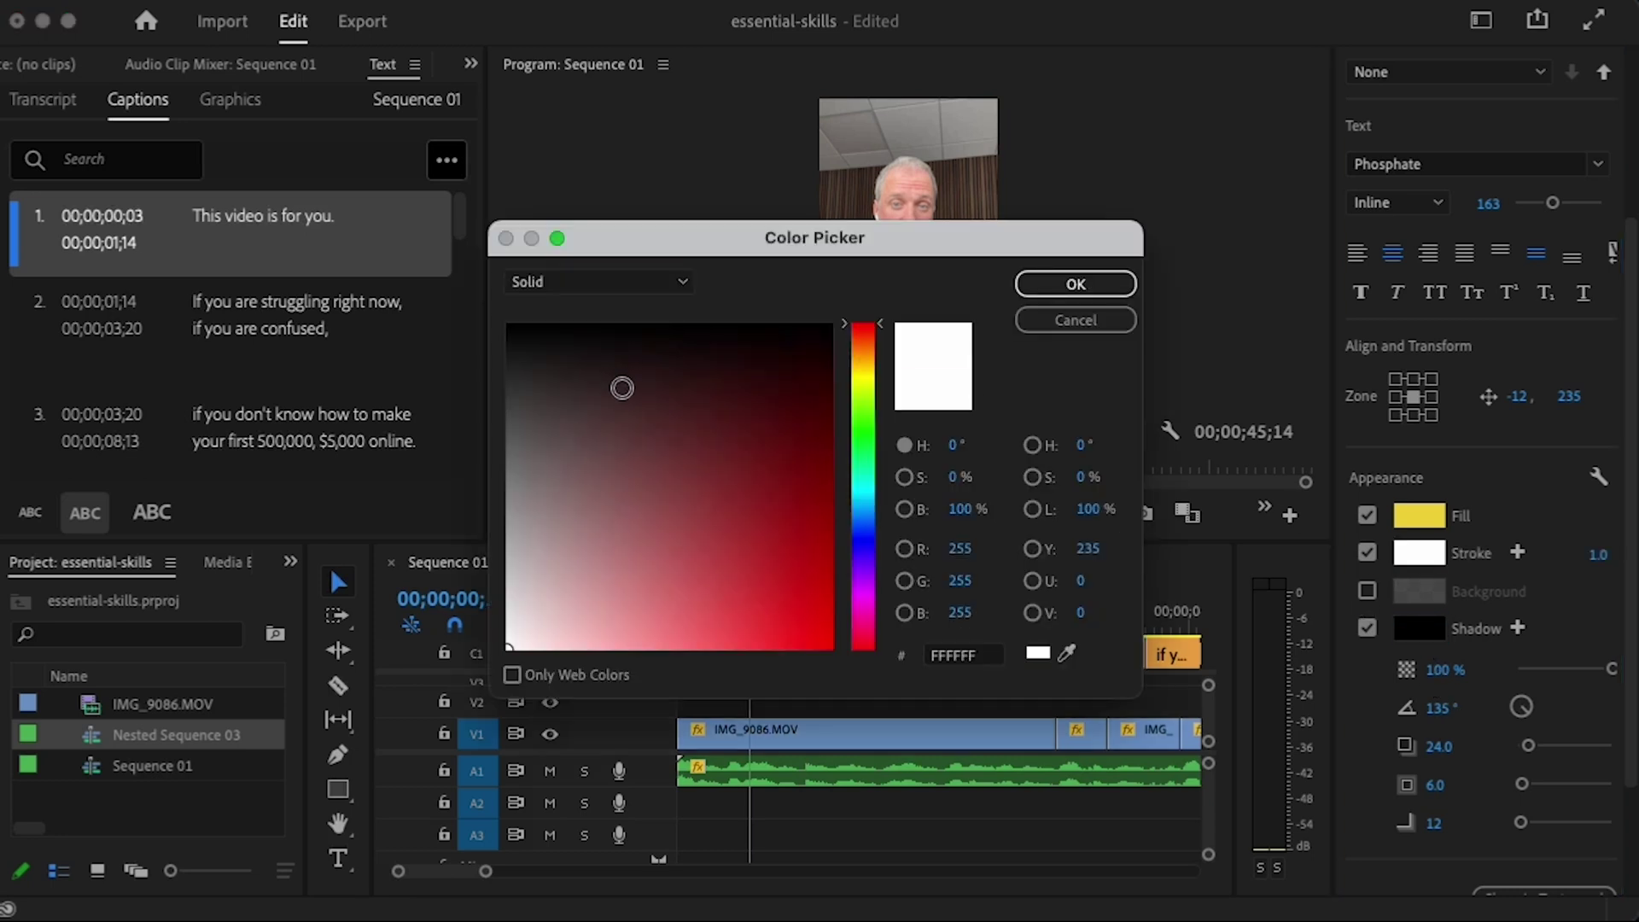
{"action": "left_click", "coordinate": [513, 326]}
{"action": "left_click", "coordinate": [1076, 284]}
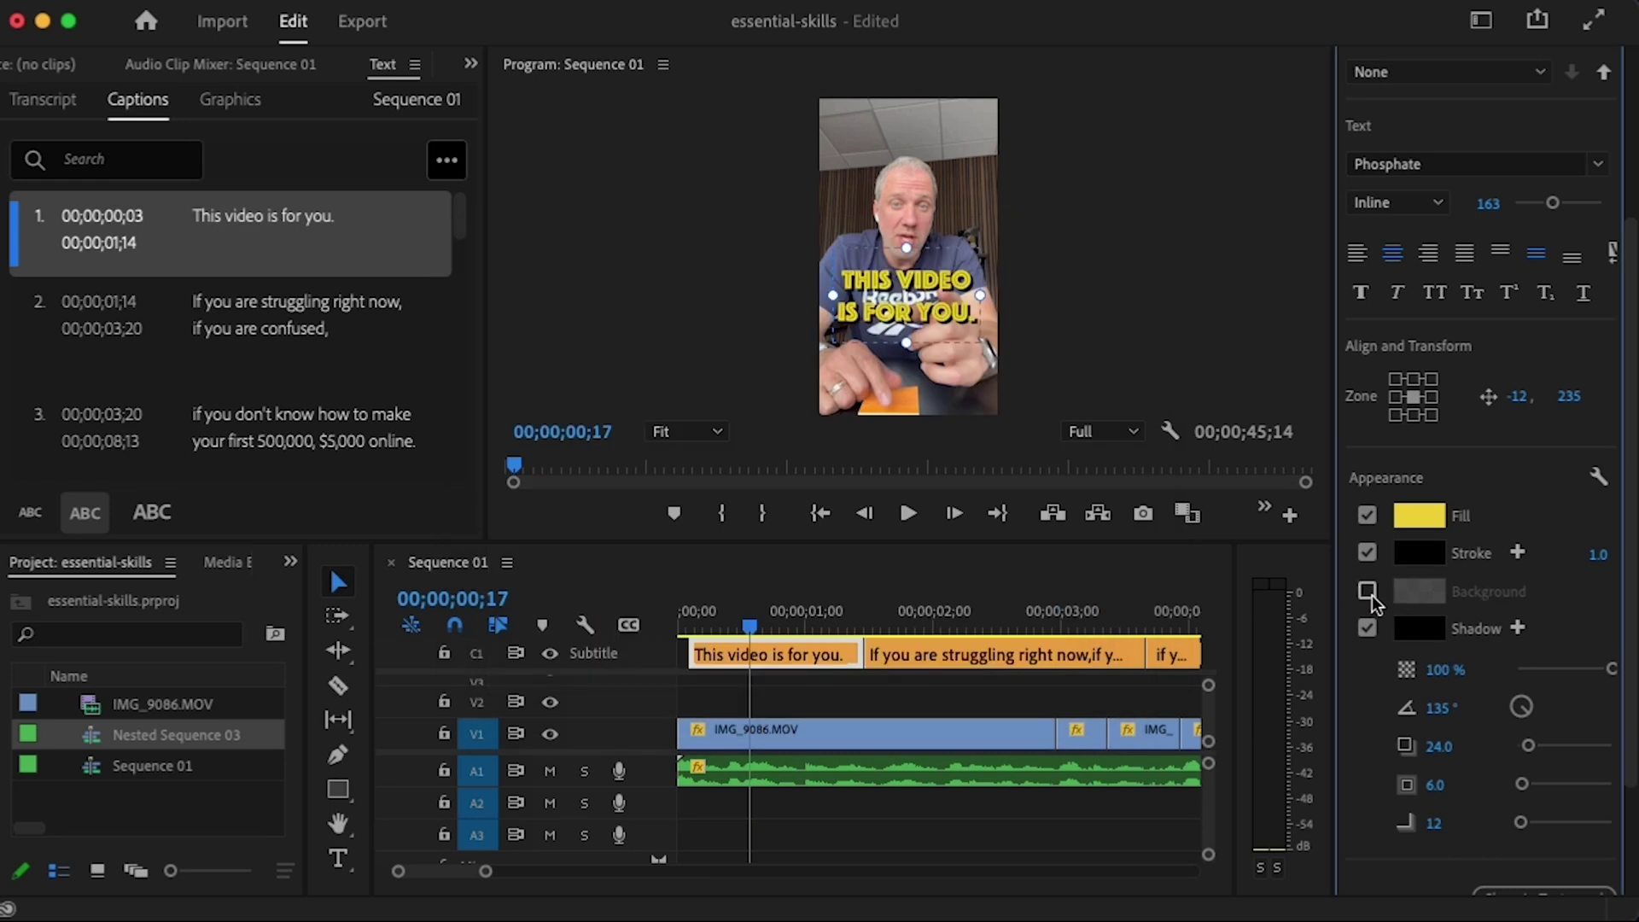
{"action": "left_click", "coordinate": [1518, 551]}
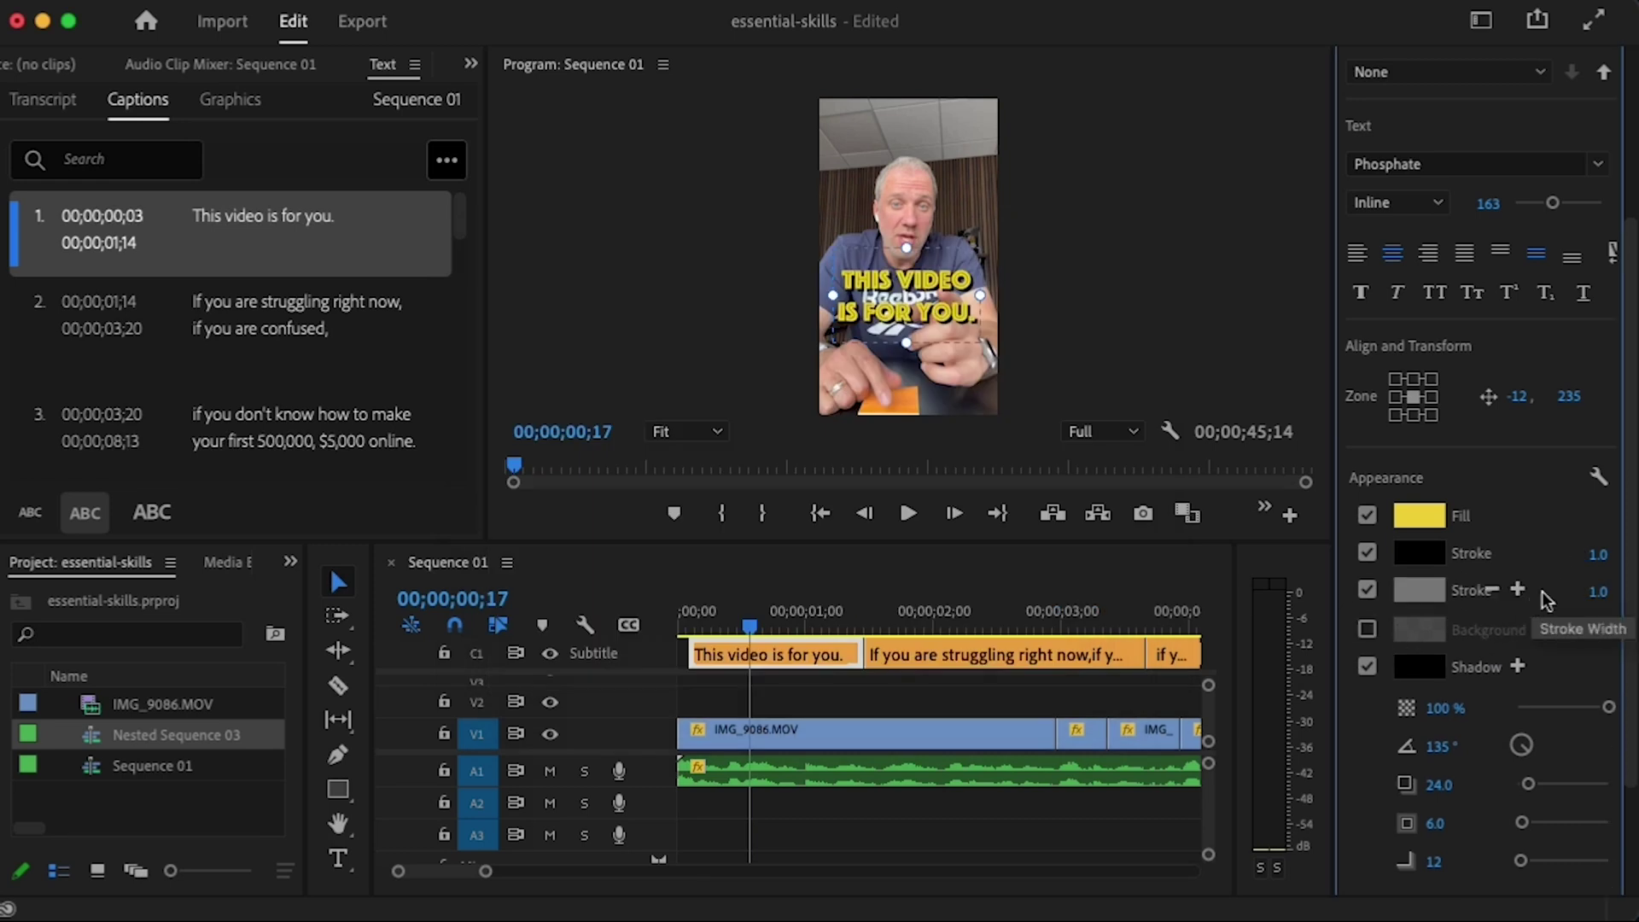
{"action": "left_click", "coordinate": [1487, 589]}
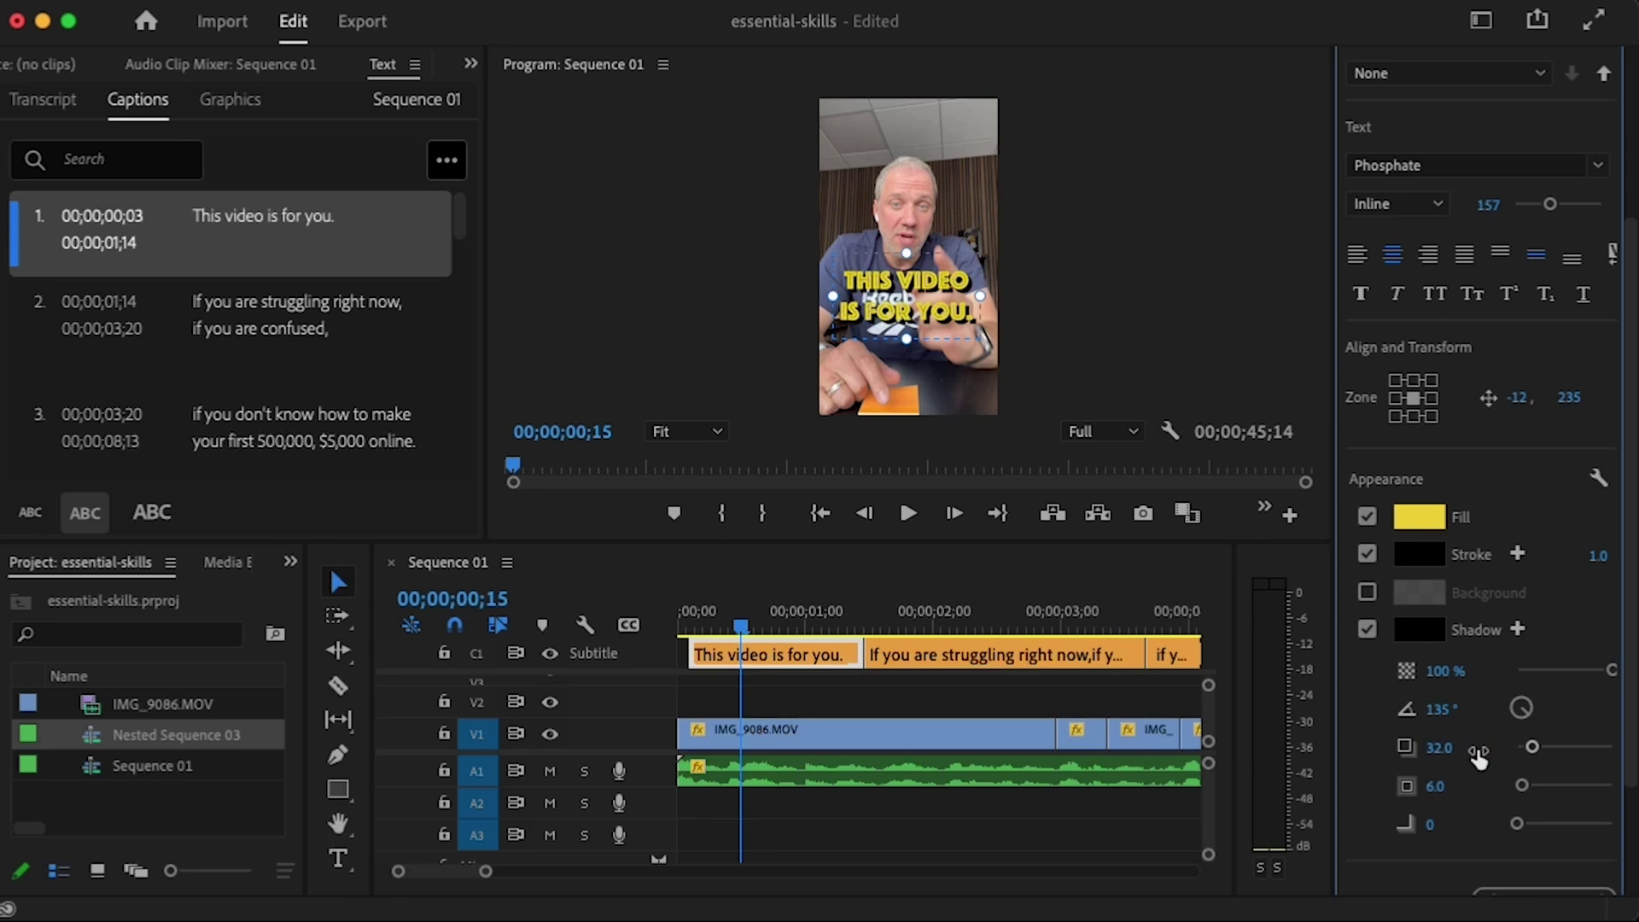
- Set the caption background style to Solid and move the caption lower in the frame
{"action": "left_click", "coordinate": [1436, 205]}
{"action": "left_click", "coordinate": [1419, 258]}
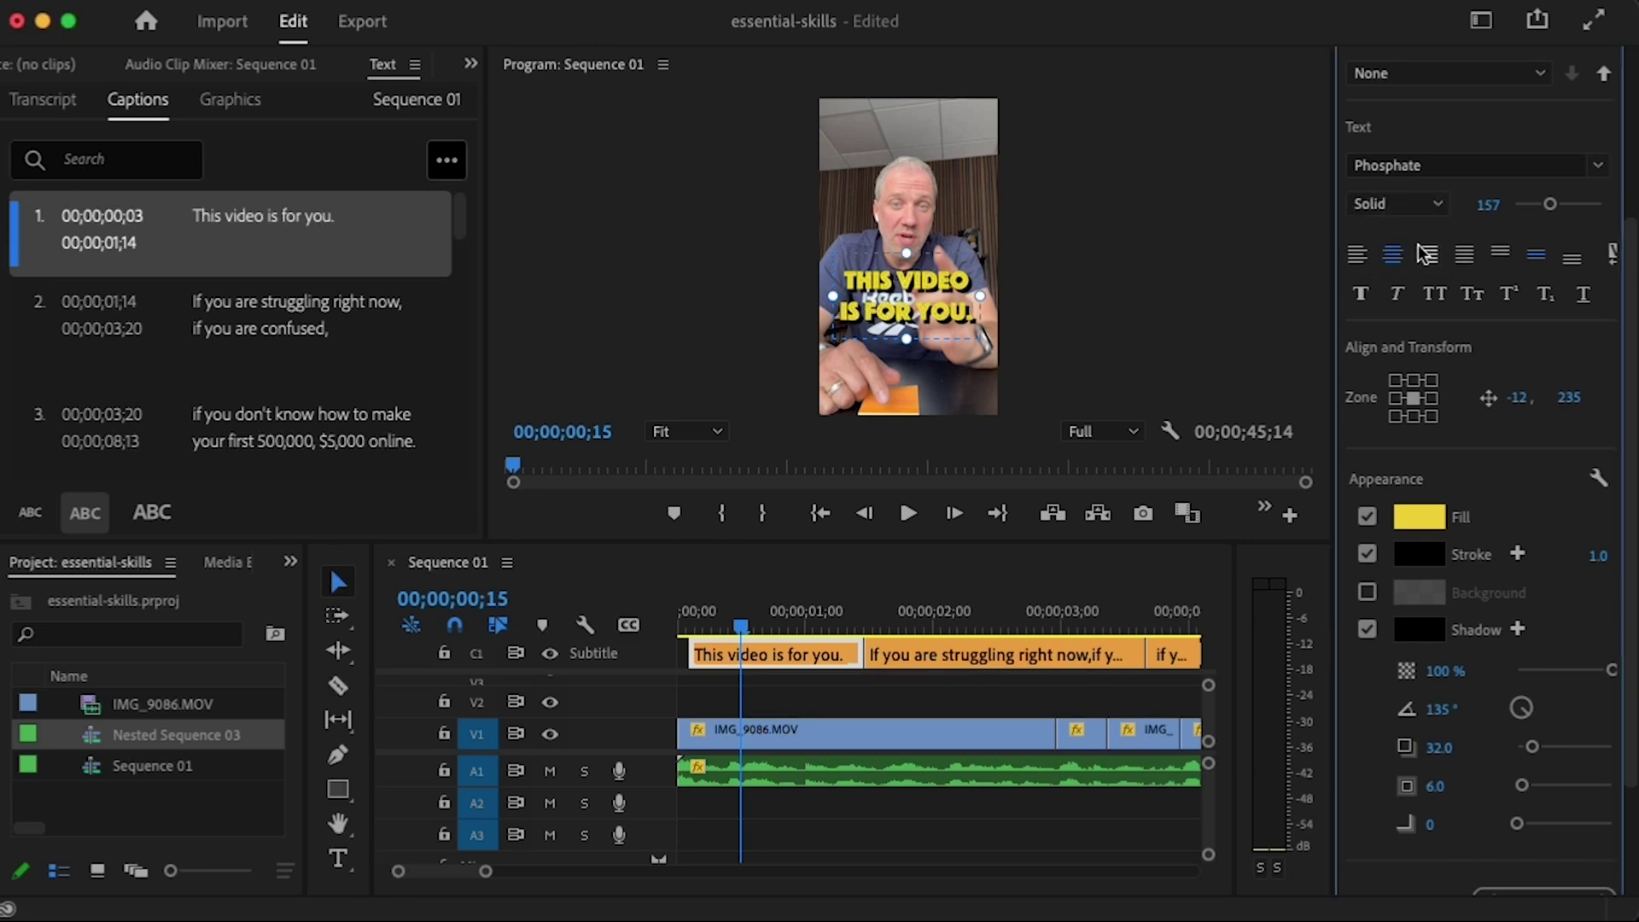
{"action": "left_click", "coordinate": [1416, 207]}
{"action": "left_click", "coordinate": [1391, 256]}
{"action": "left_click_drag", "start_coordinate": [881, 300], "coordinate": [893, 309]}
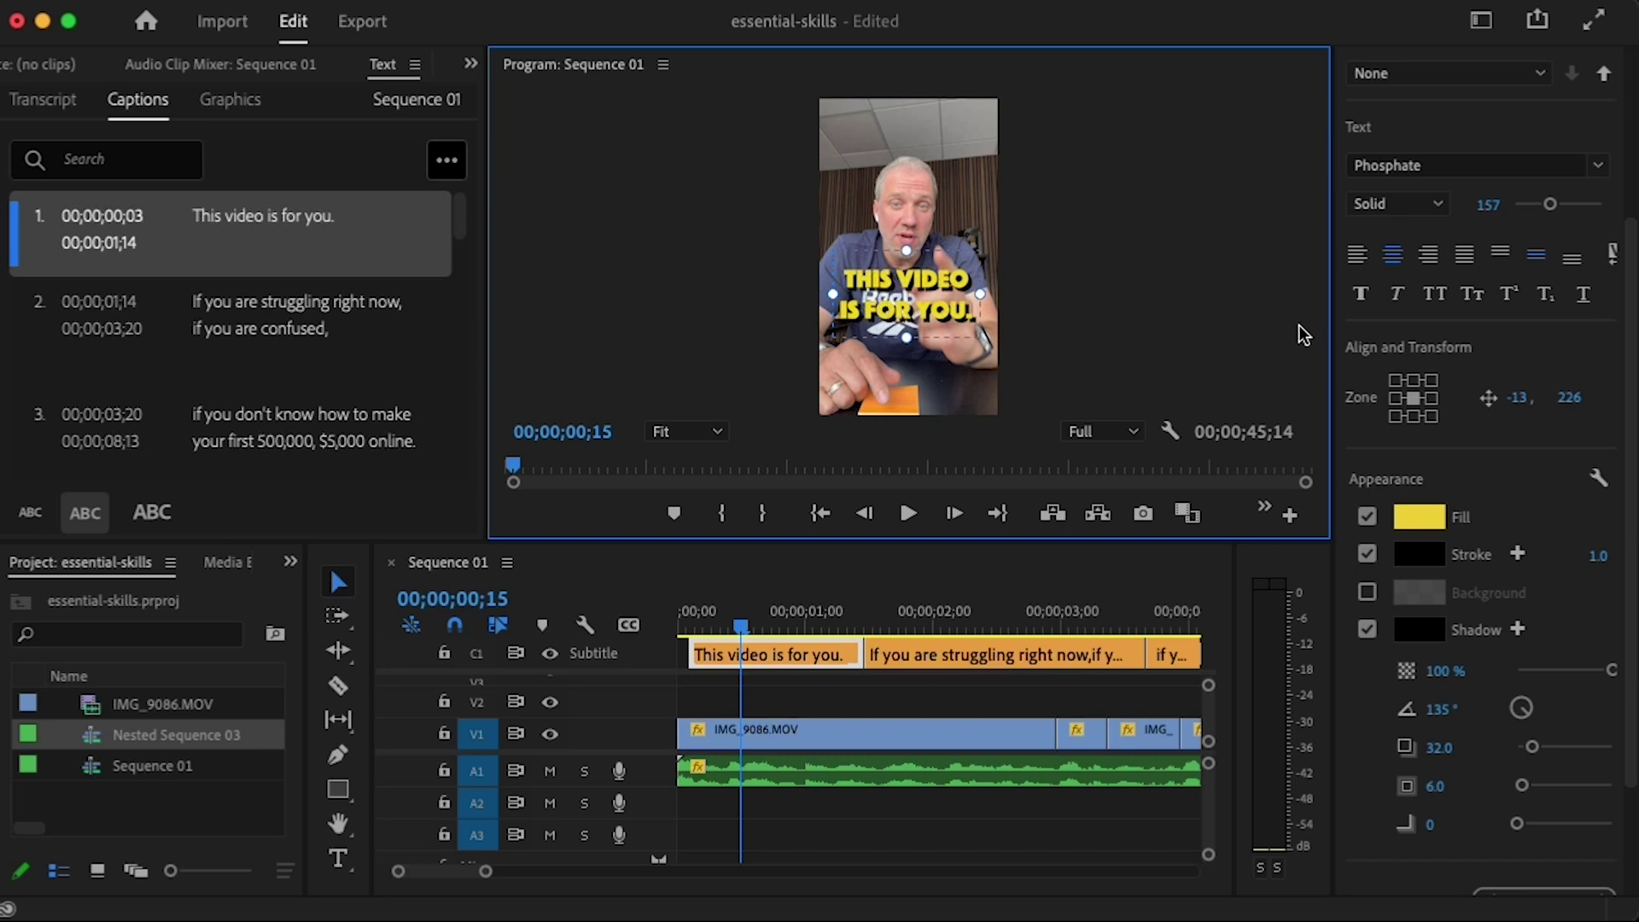
{"action": "scroll", "coordinate": [1505, 256], "scroll_direction": "up", "scroll_amount": 2}
- Save the current caption formatting as a new track style named P1
{"action": "left_click", "coordinate": [1541, 160]}
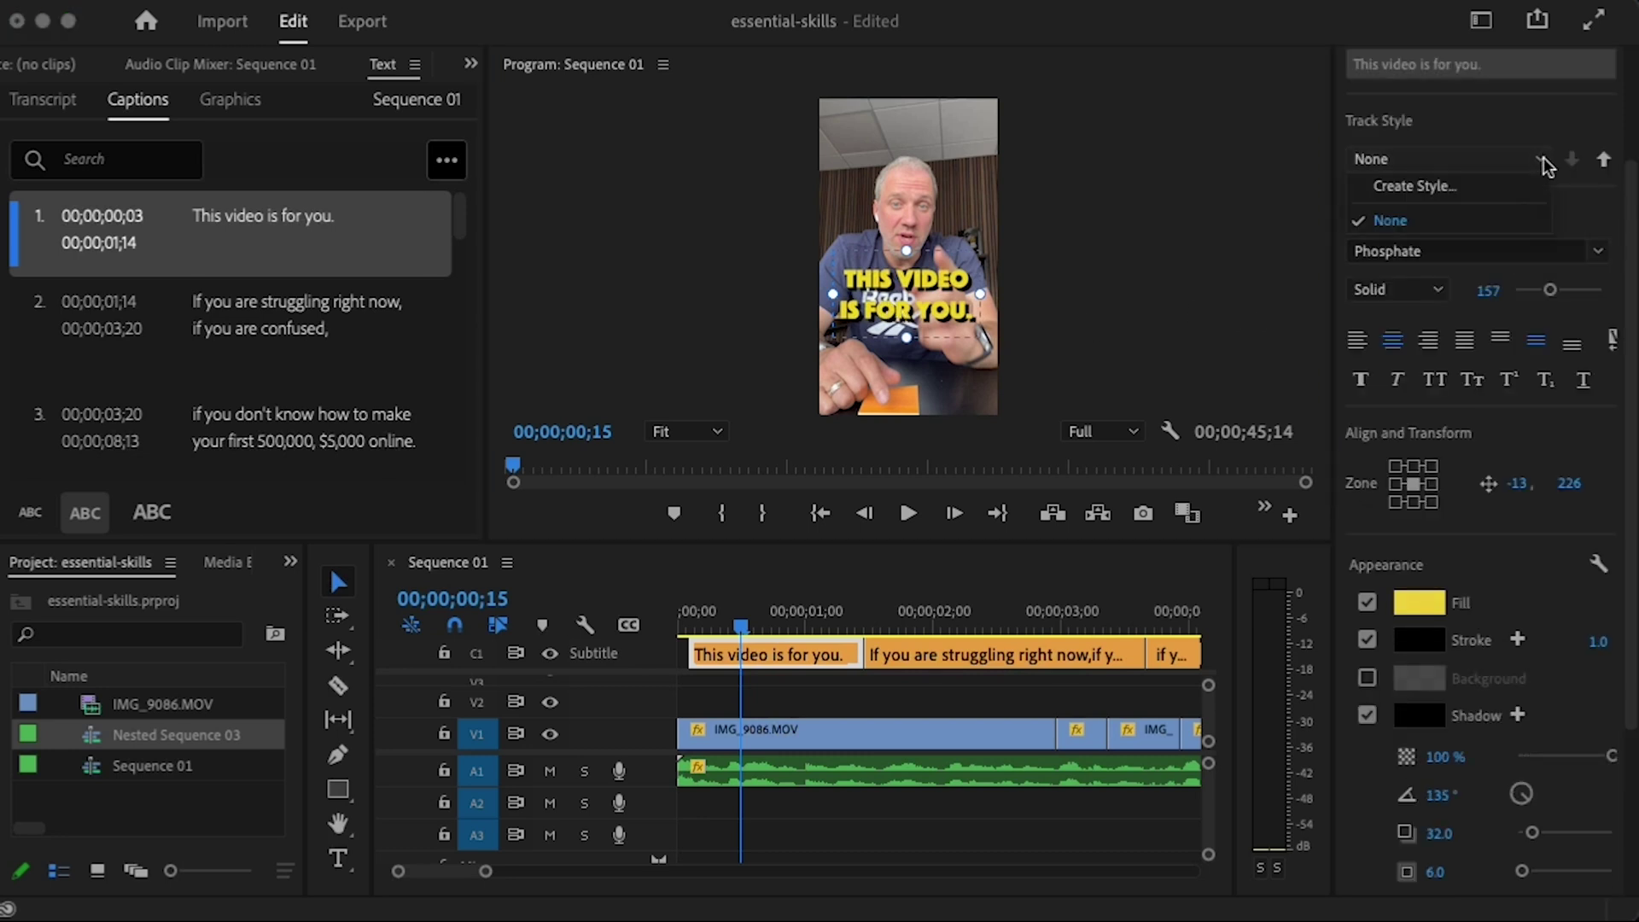
{"action": "left_click", "coordinate": [1456, 187]}
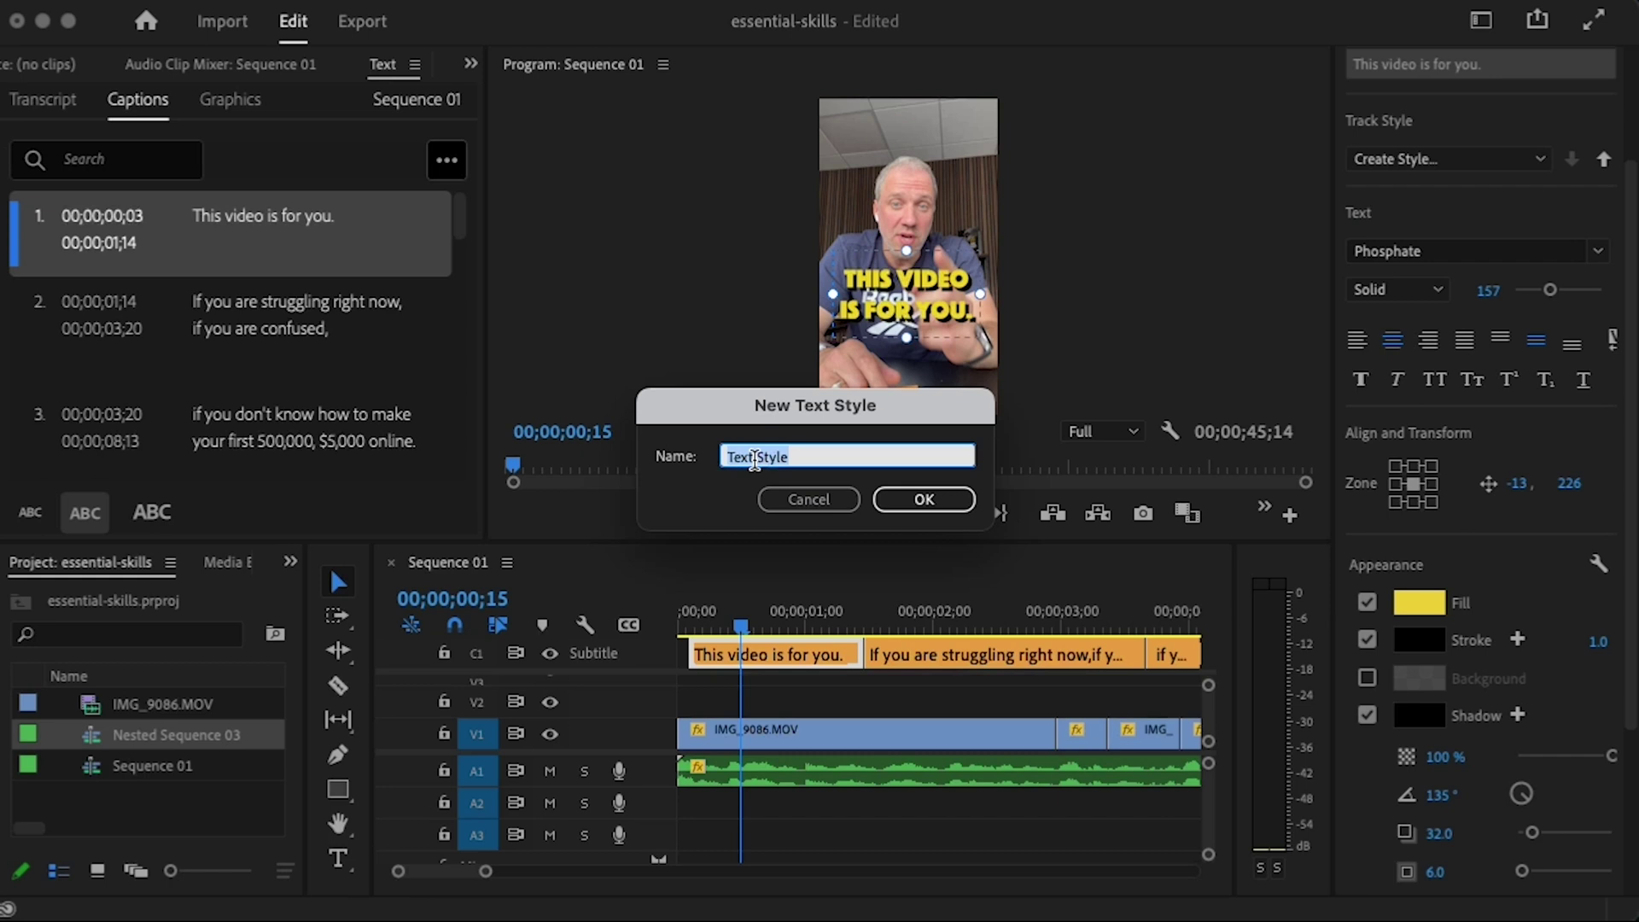
{"action": "type", "text": "P1"}
{"action": "key", "text": "Return"}
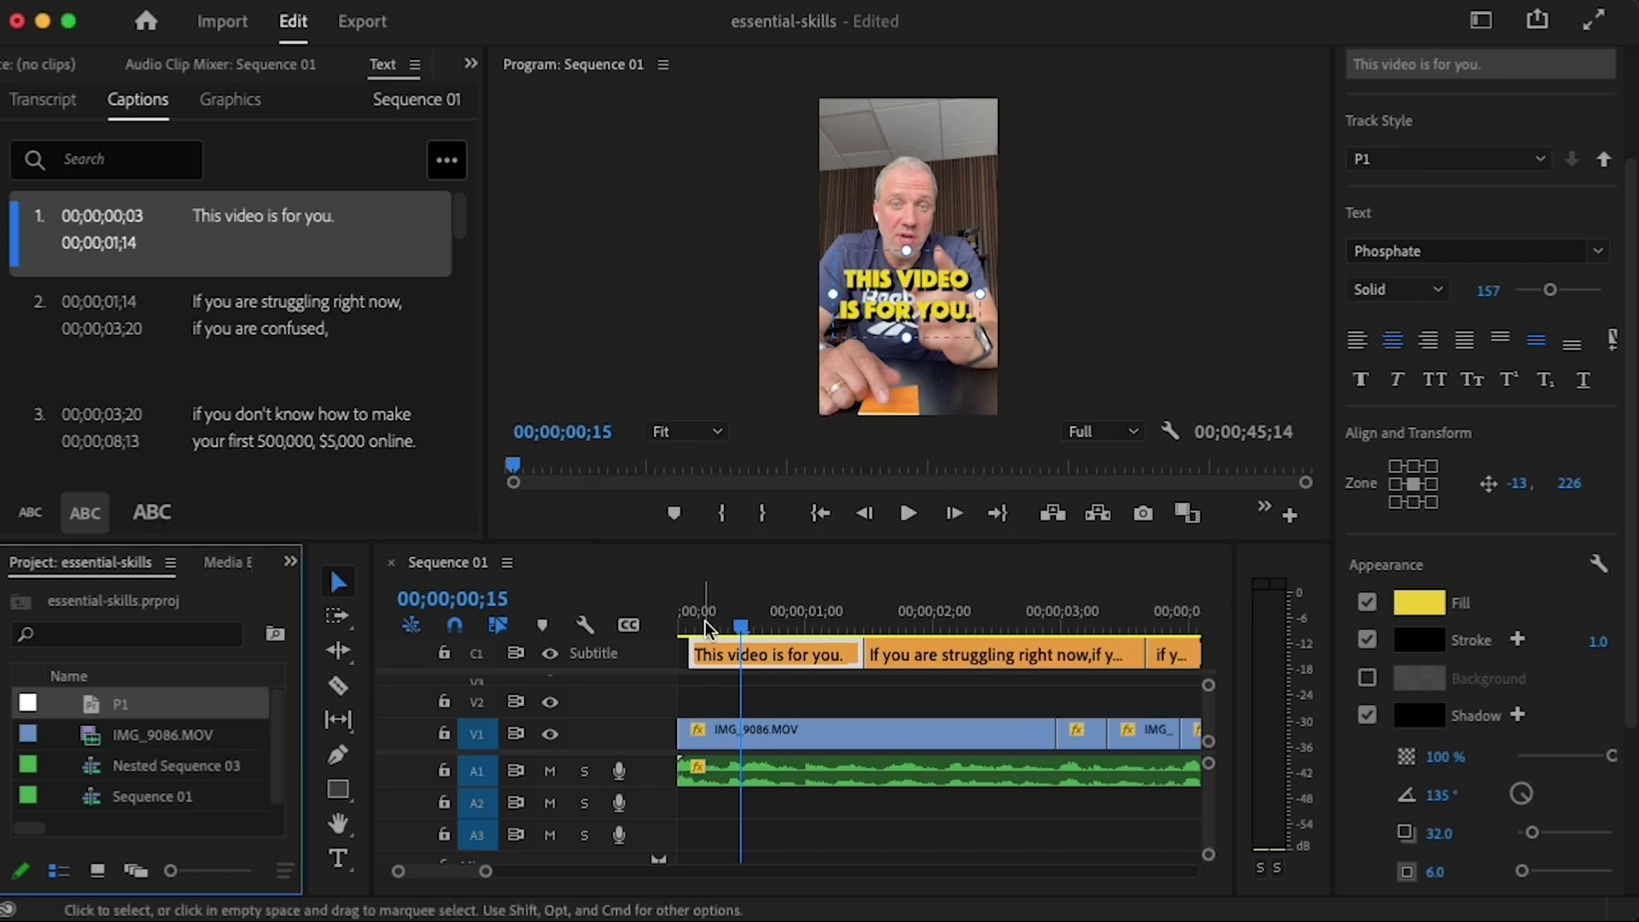
- Scrub through the sequence to preview the first and second captions, then select the first caption
{"action": "left_click_drag", "start_coordinate": [740, 629], "coordinate": [1152, 636]}
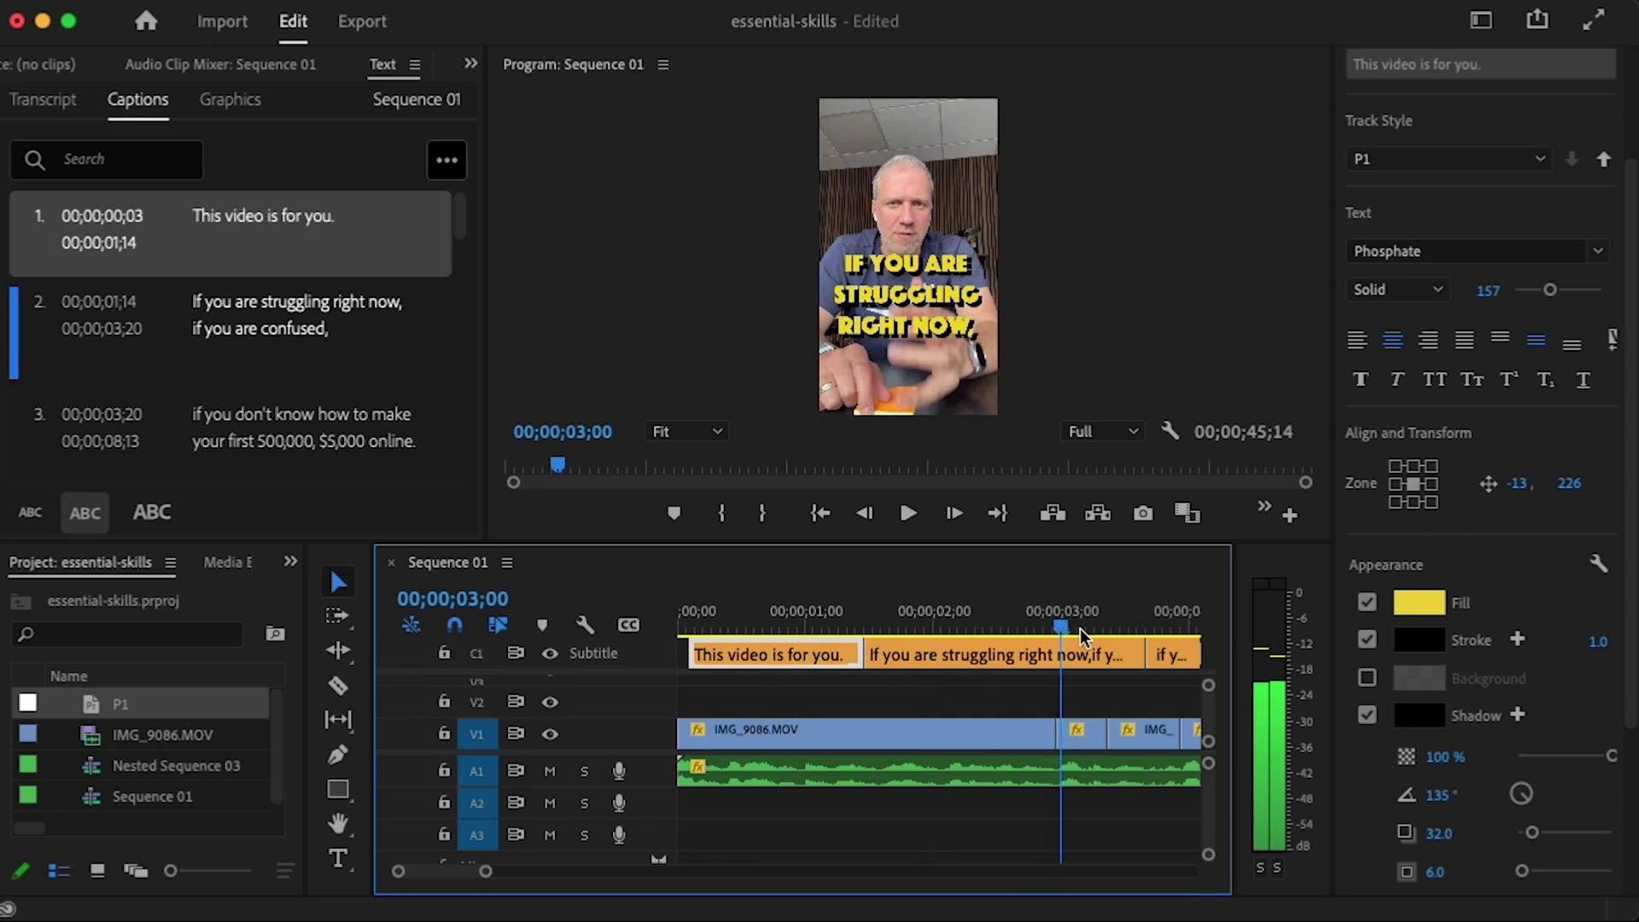
{"action": "key", "text": "Home"}
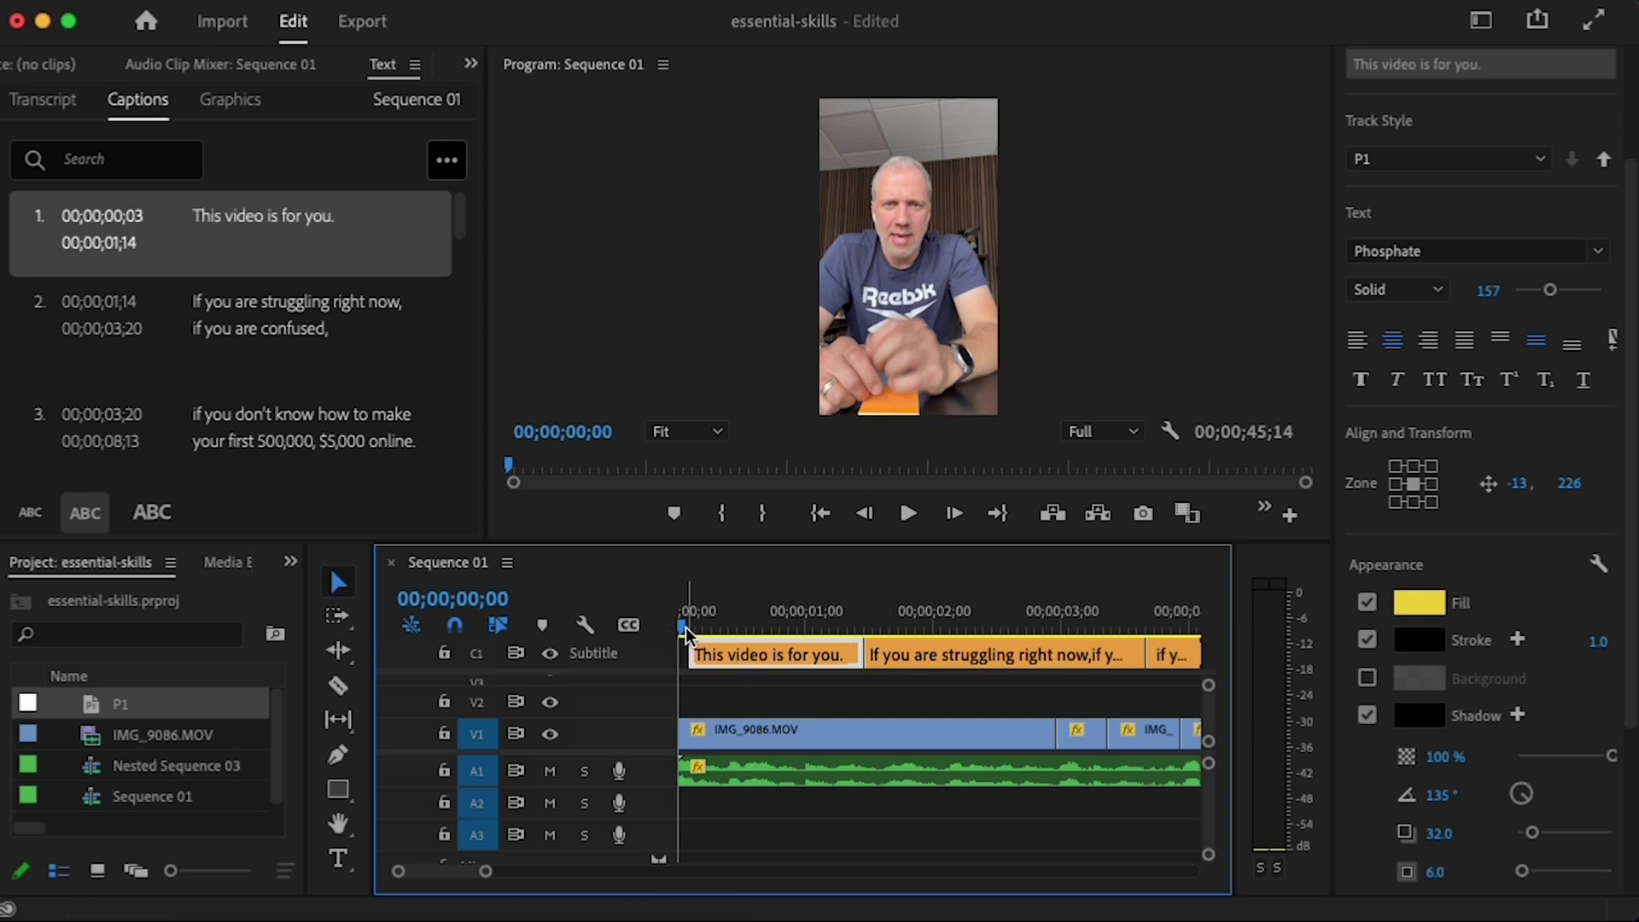
{"action": "mouse_move", "coordinate": [682, 630]}
{"action": "left_mouse_down"}
{"action": "mouse_move", "coordinate": [738, 624]}
{"action": "mouse_move", "coordinate": [631, 611]}
{"action": "mouse_move", "coordinate": [790, 628]}
{"action": "left_mouse_up"}
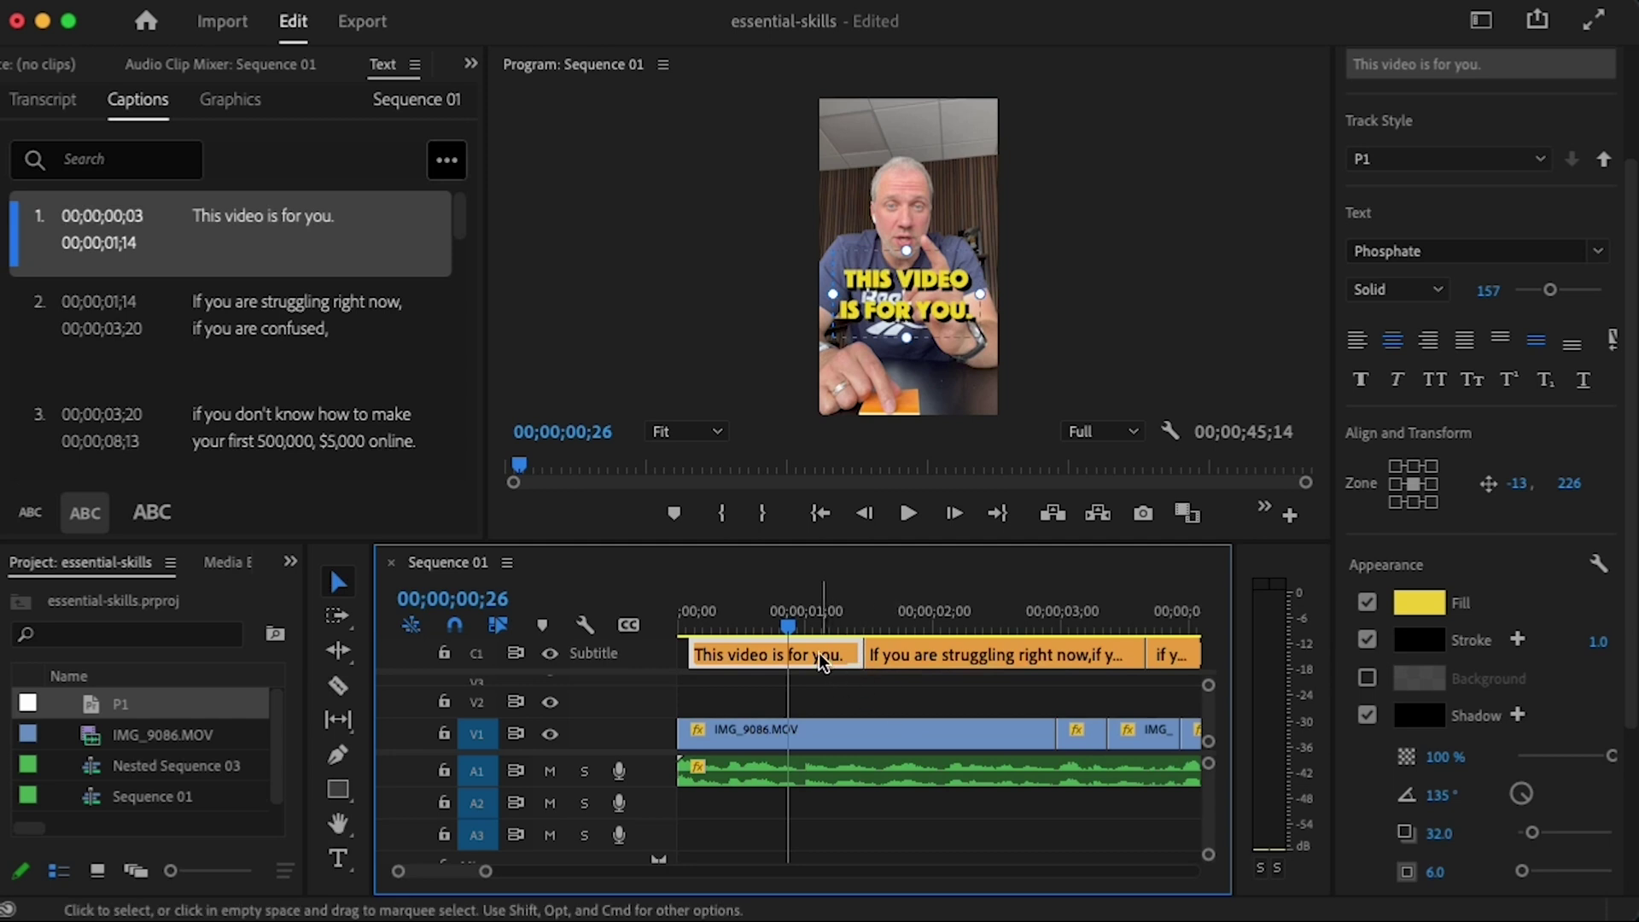
{"action": "mouse_move", "coordinate": [790, 630]}
{"action": "left_mouse_down"}
{"action": "mouse_move", "coordinate": [681, 630]}
{"action": "mouse_move", "coordinate": [777, 630]}
{"action": "left_mouse_up"}
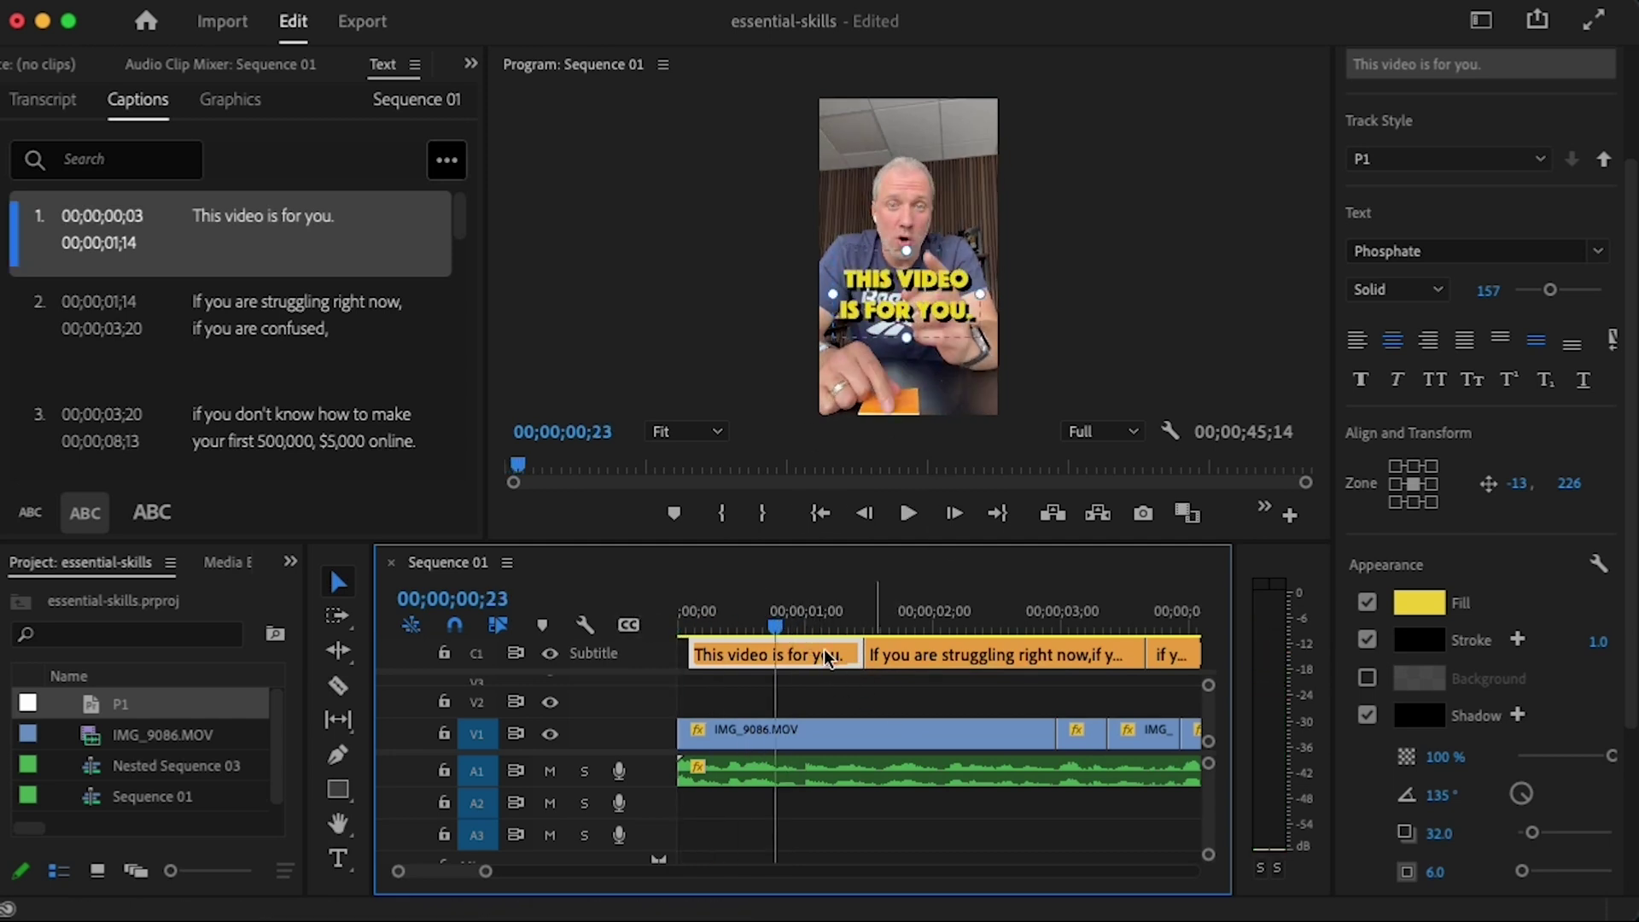
{"action": "mouse_move", "coordinate": [777, 630]}
{"action": "left_mouse_down"}
{"action": "mouse_move", "coordinate": [899, 630]}
{"action": "mouse_move", "coordinate": [732, 630]}
{"action": "left_mouse_up"}
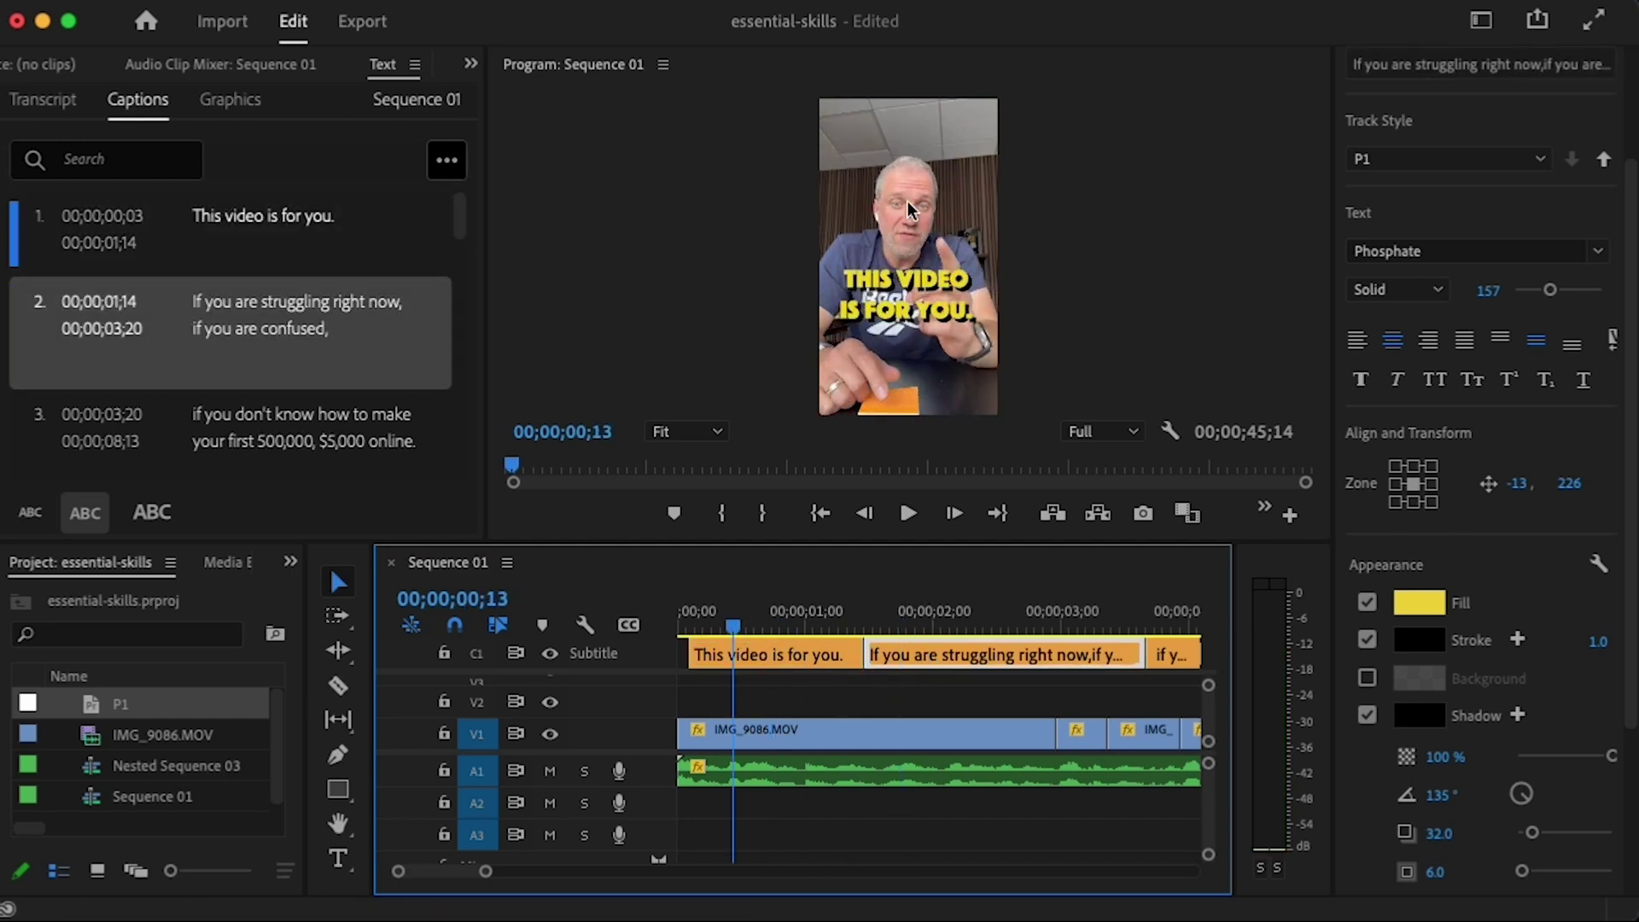
{"action": "left_click", "coordinate": [899, 299]}
- Colour the word VIDEO in the first caption red (FF0000)
{"action": "key", "text": "t"}
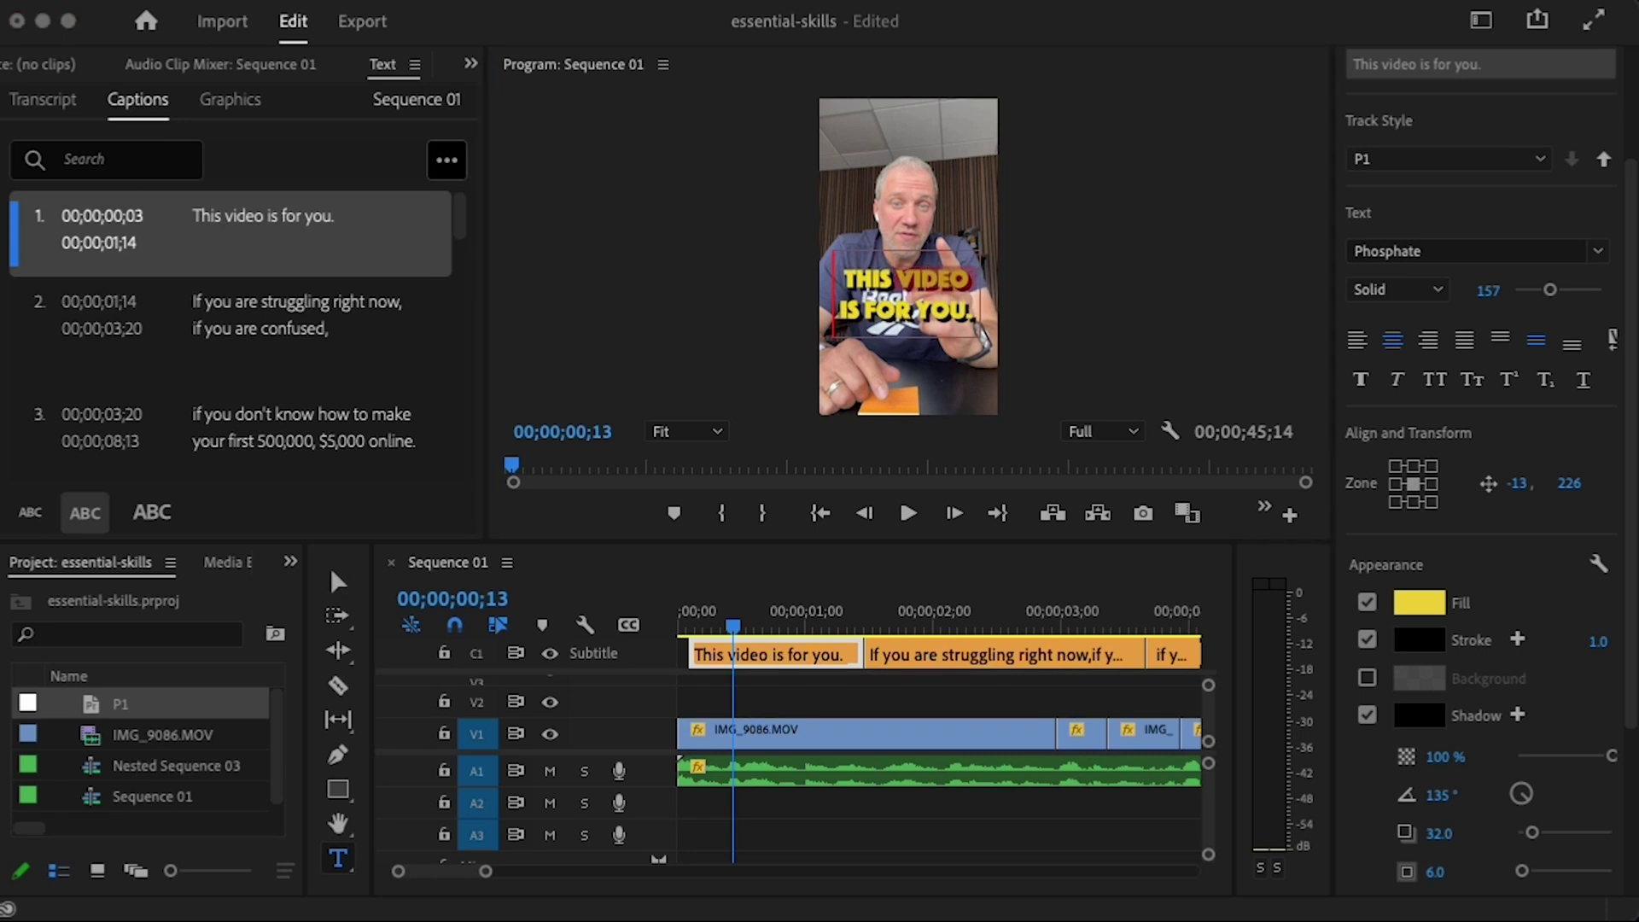
{"action": "left_click", "coordinate": [627, 258]}
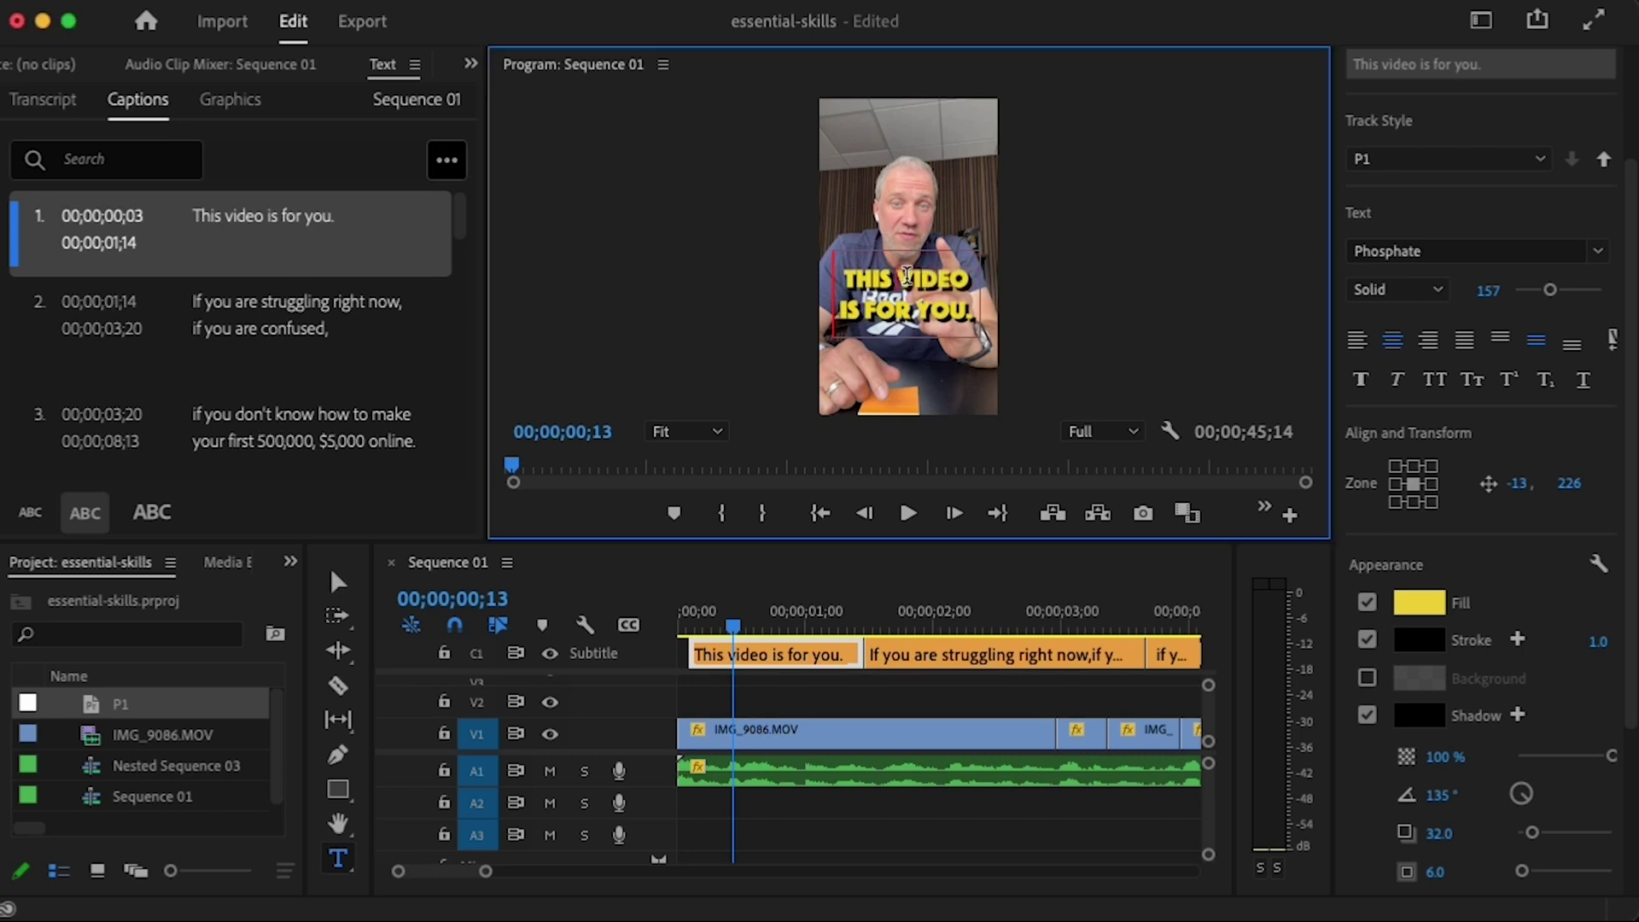
{"action": "left_click", "coordinate": [1423, 601]}
{"action": "left_click", "coordinate": [970, 653]}
{"action": "type", "text": "FF0000"}
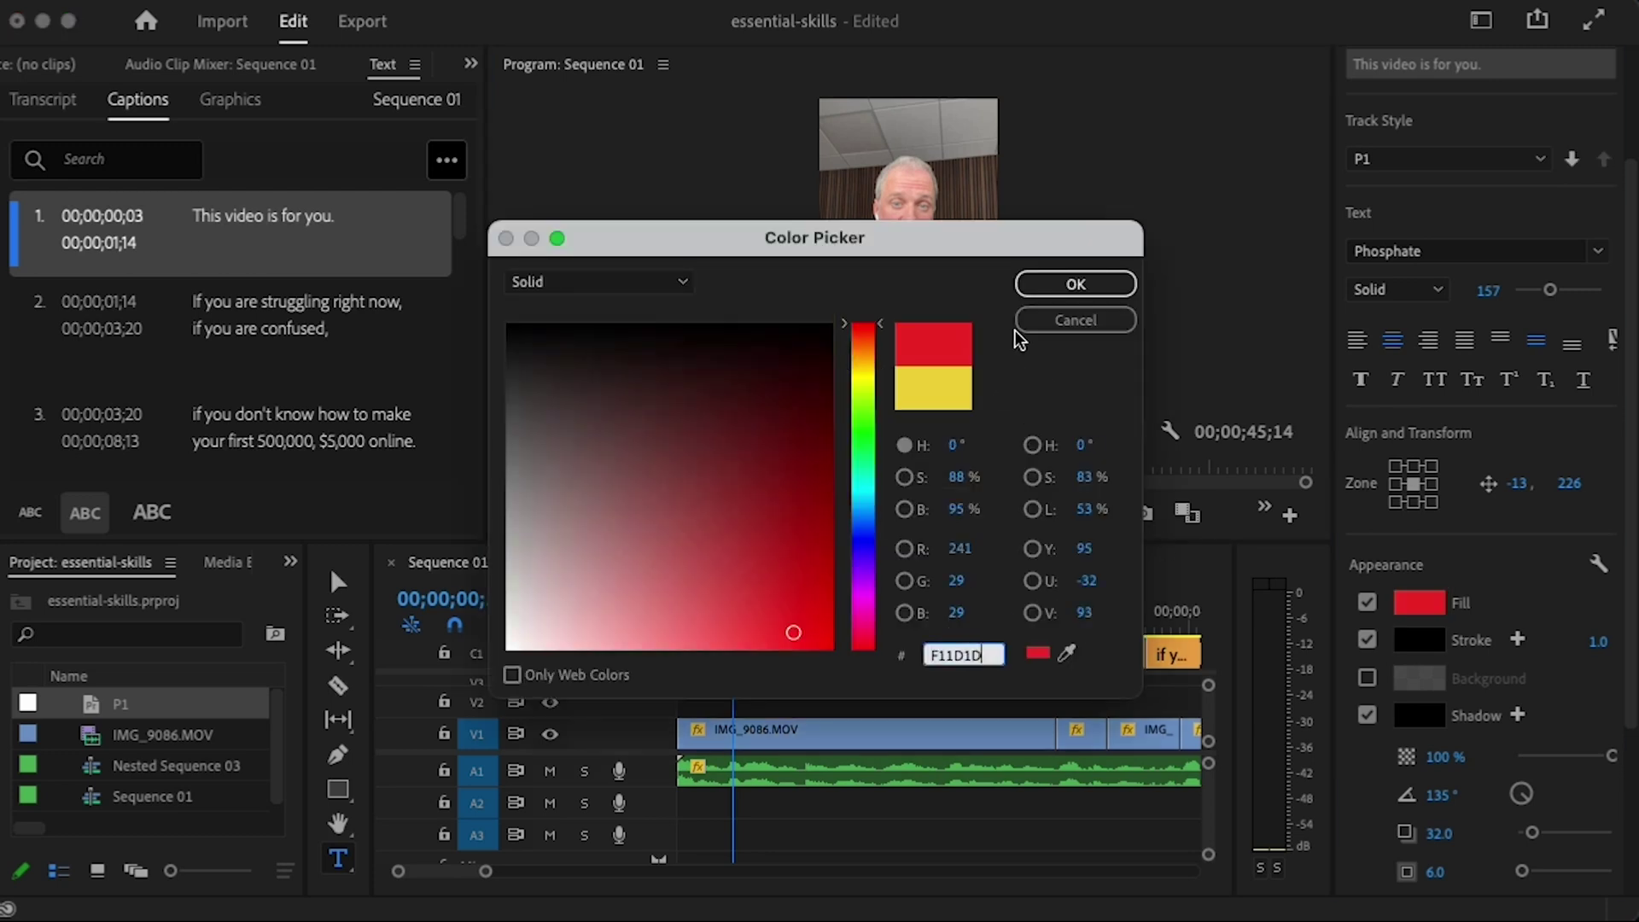
{"action": "left_click", "coordinate": [1043, 289]}
- Widen and heighten the first caption's box and enlarge its lettering
{"action": "key", "text": "v"}
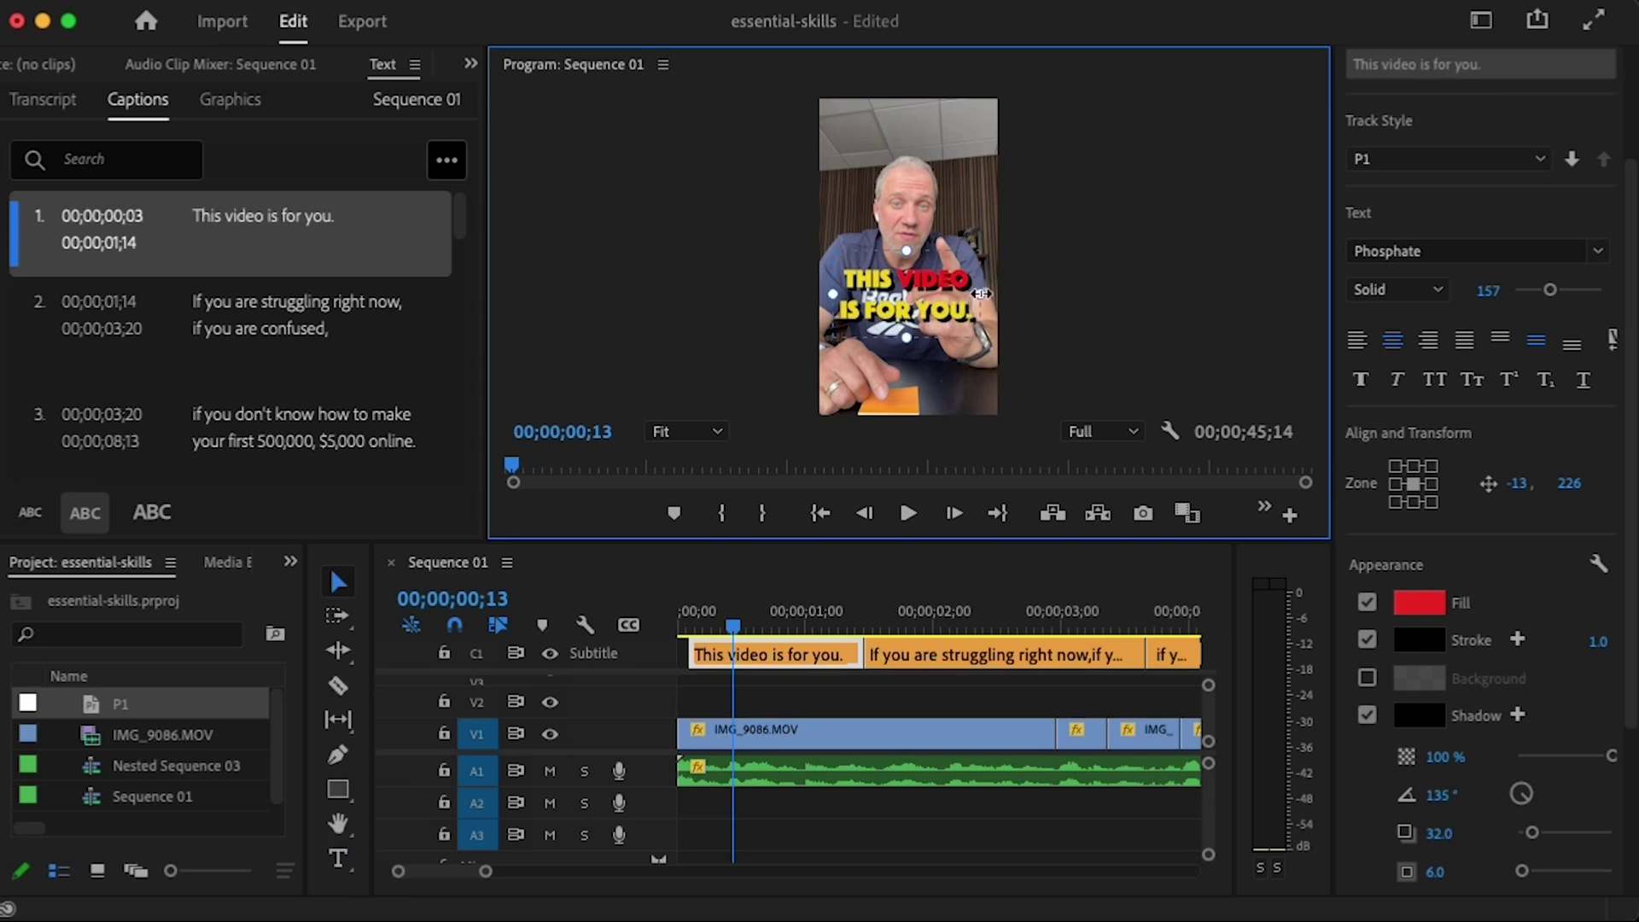
{"action": "left_click_drag", "start_coordinate": [982, 292], "coordinate": [985, 292]}
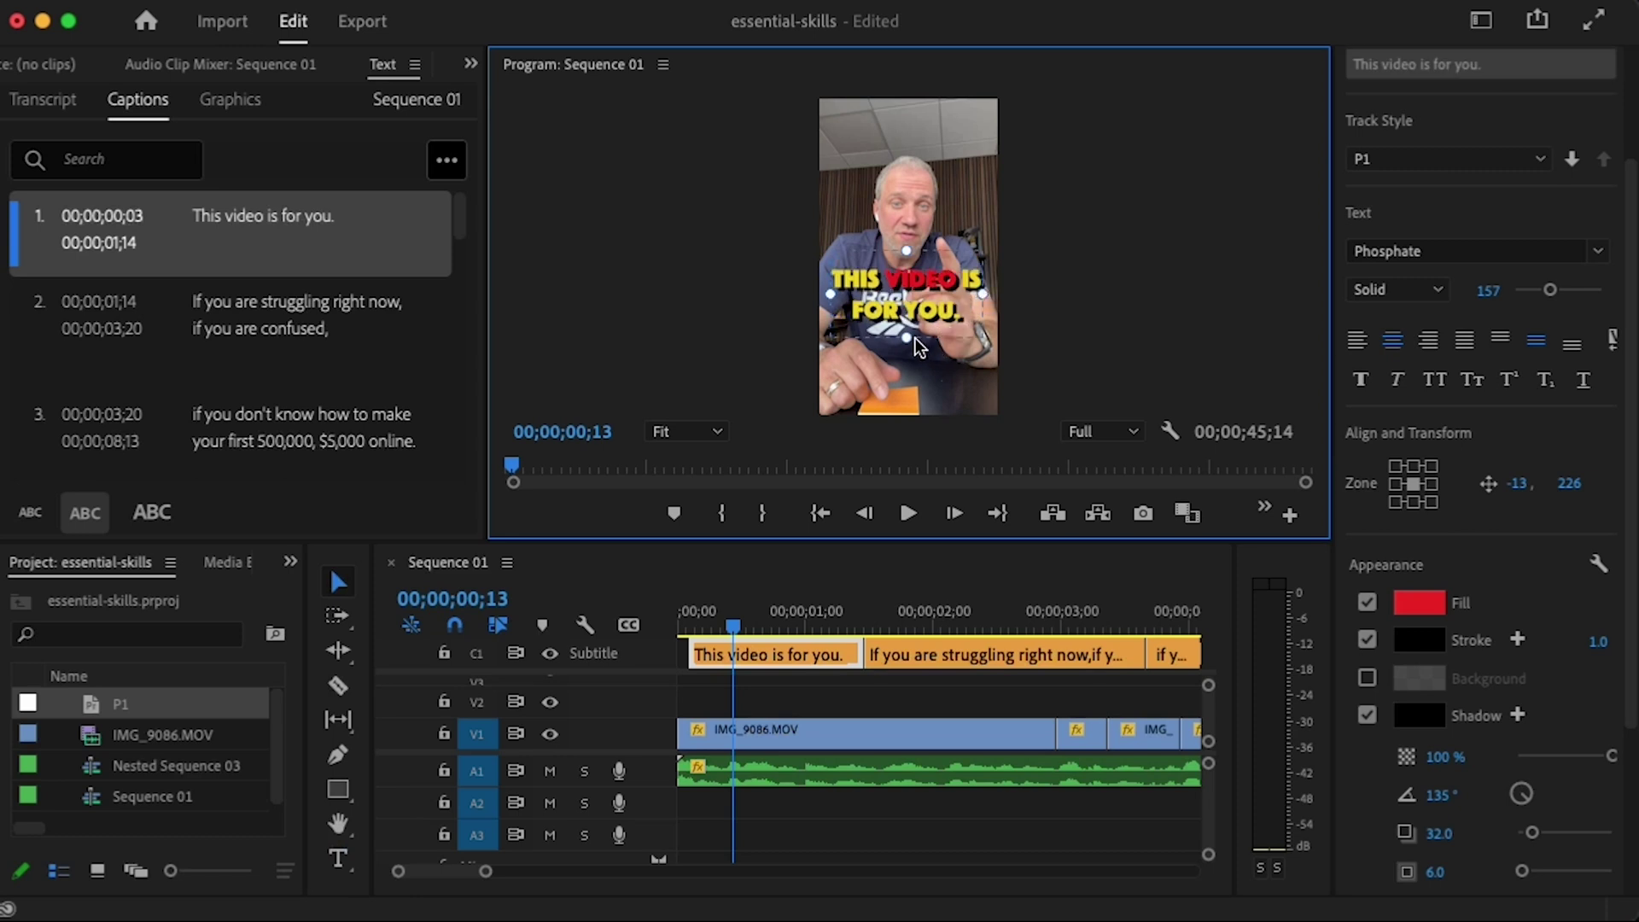
{"action": "left_click_drag", "start_coordinate": [909, 337], "coordinate": [904, 357]}
{"action": "left_click_drag", "start_coordinate": [1549, 290], "coordinate": [1561, 296]}
- Delete the trailing period from caption 1, then move to caption 2 and scrub through it
{"action": "left_click", "coordinate": [348, 224]}
{"action": "double_click", "coordinate": [345, 224]}
{"action": "left_click", "coordinate": [349, 217]}
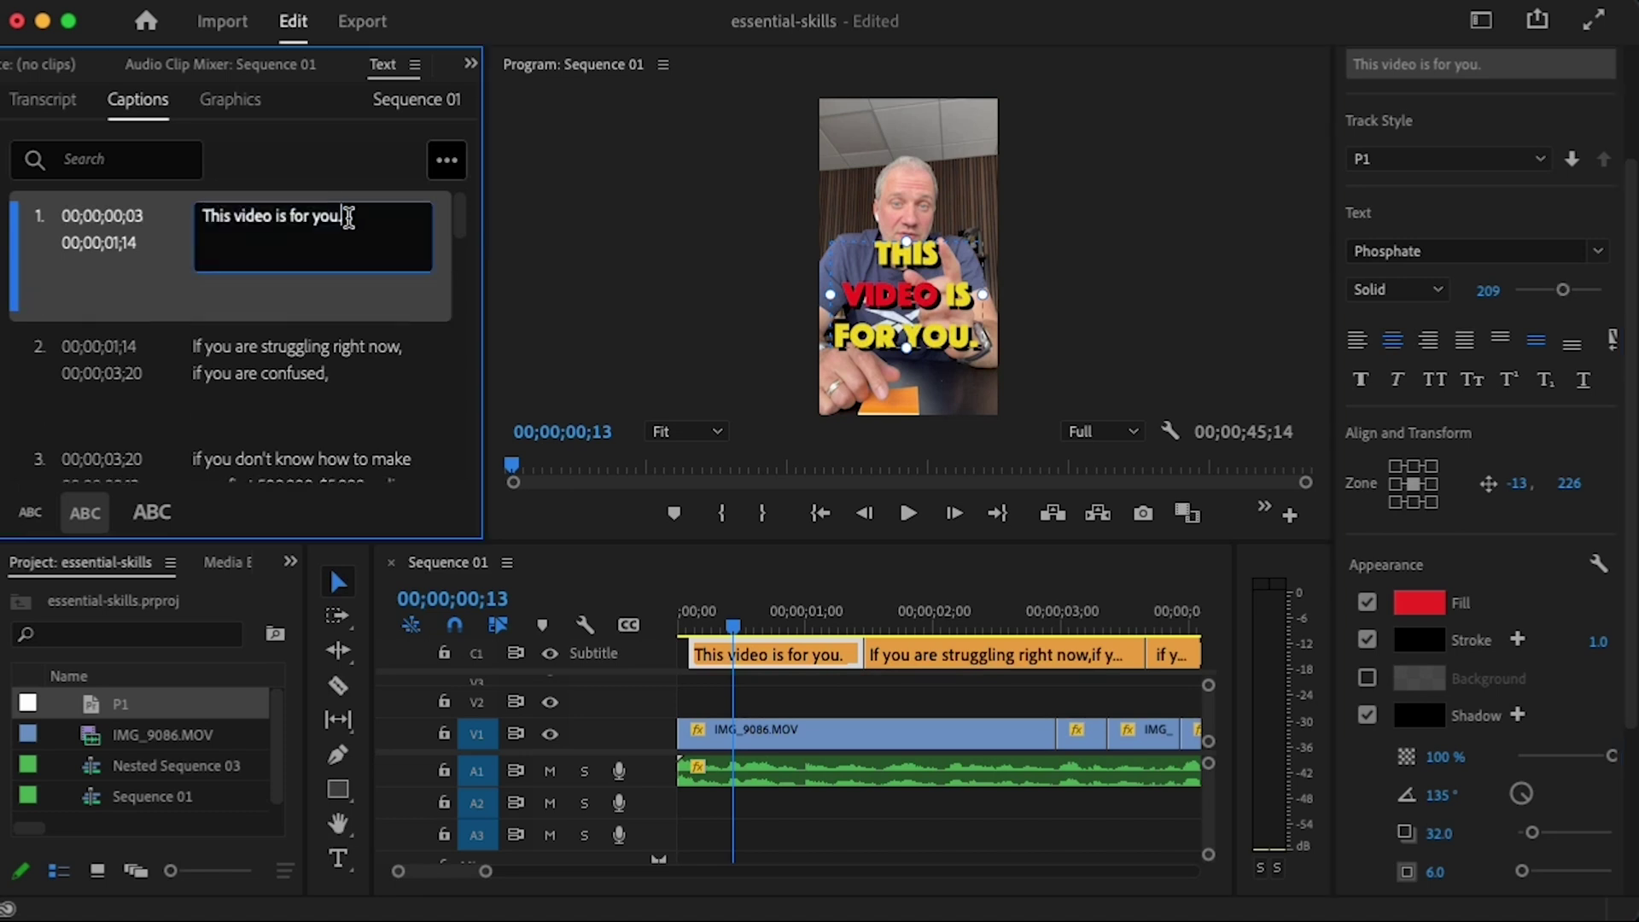
{"action": "key", "text": "BackSpace"}
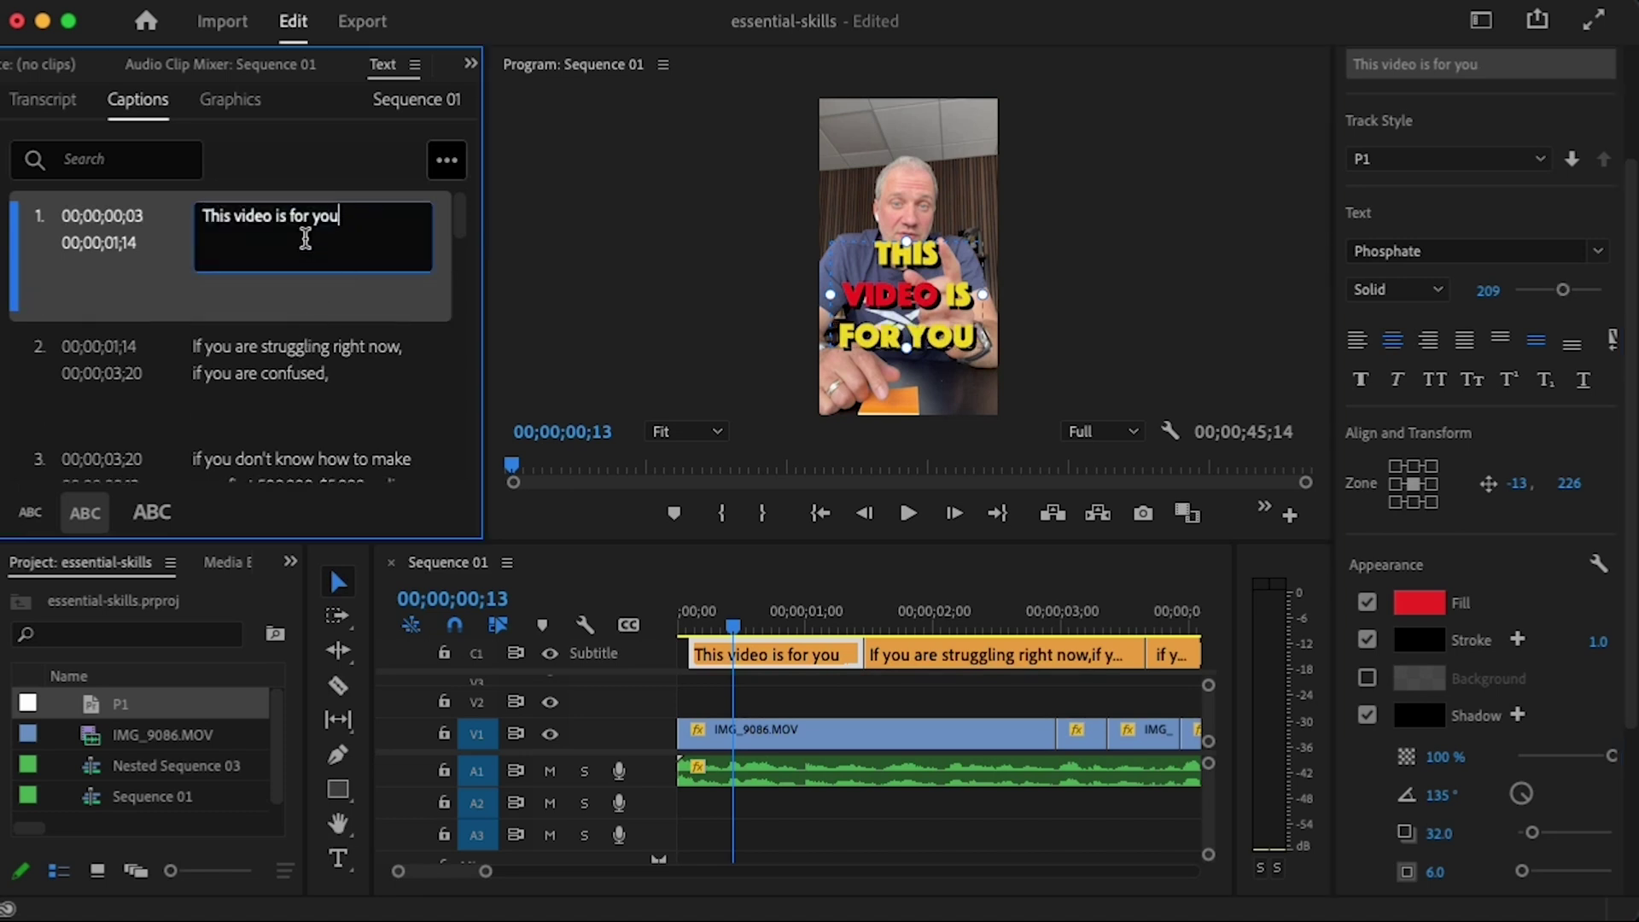
{"action": "key", "text": "ctrl+a"}
{"action": "left_click", "coordinate": [328, 333]}
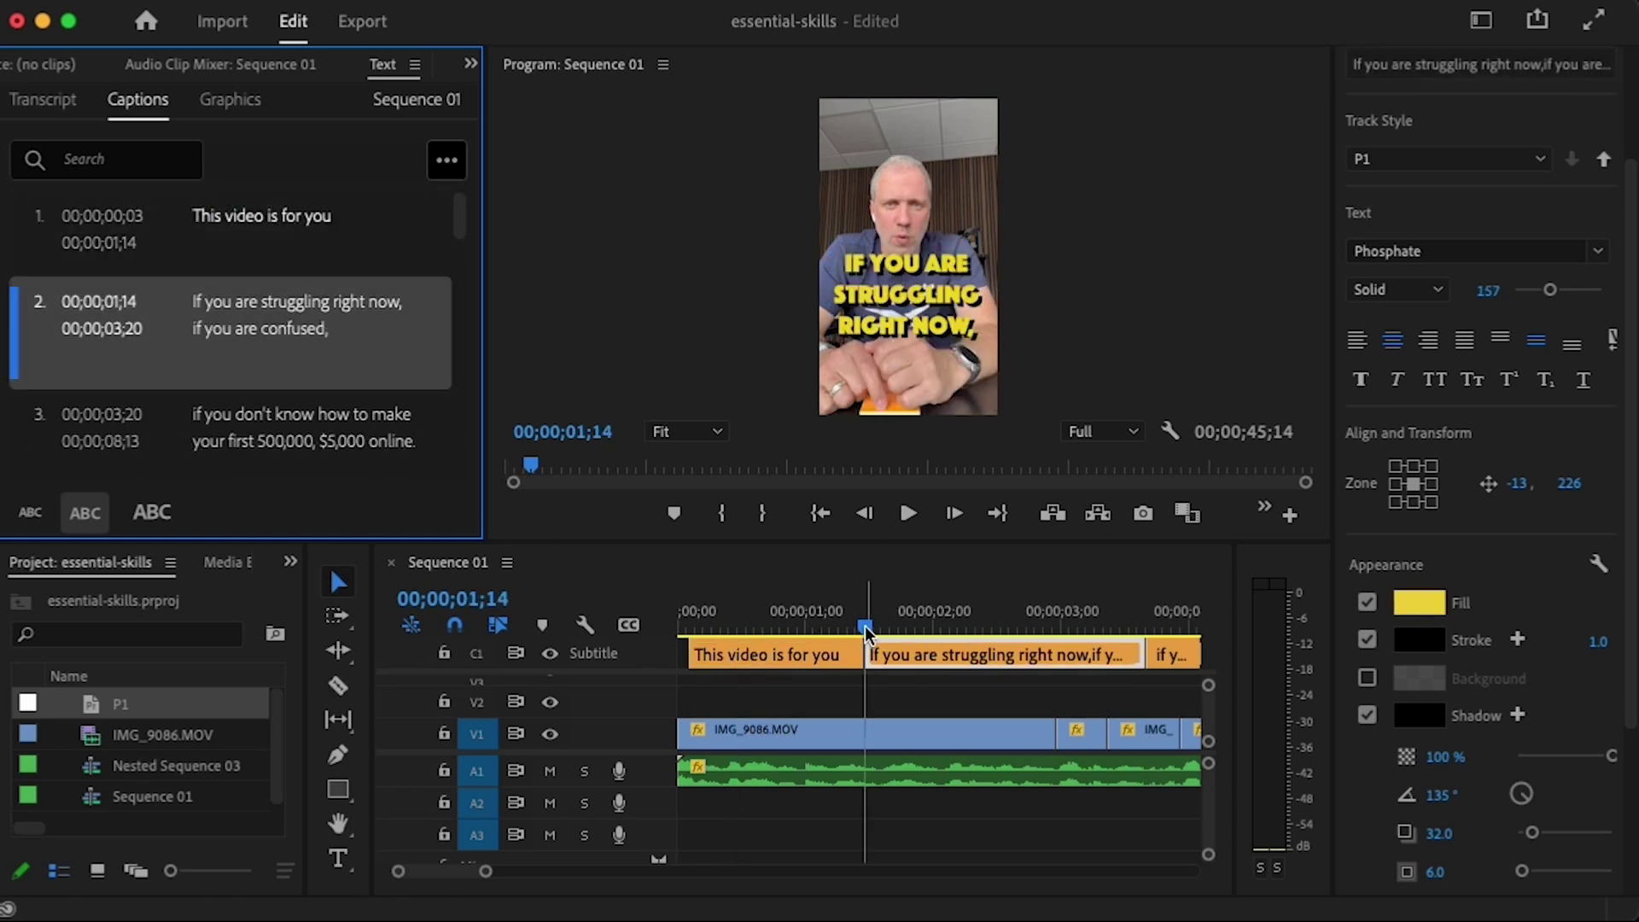
{"action": "left_click_drag", "start_coordinate": [879, 634], "coordinate": [1091, 621]}
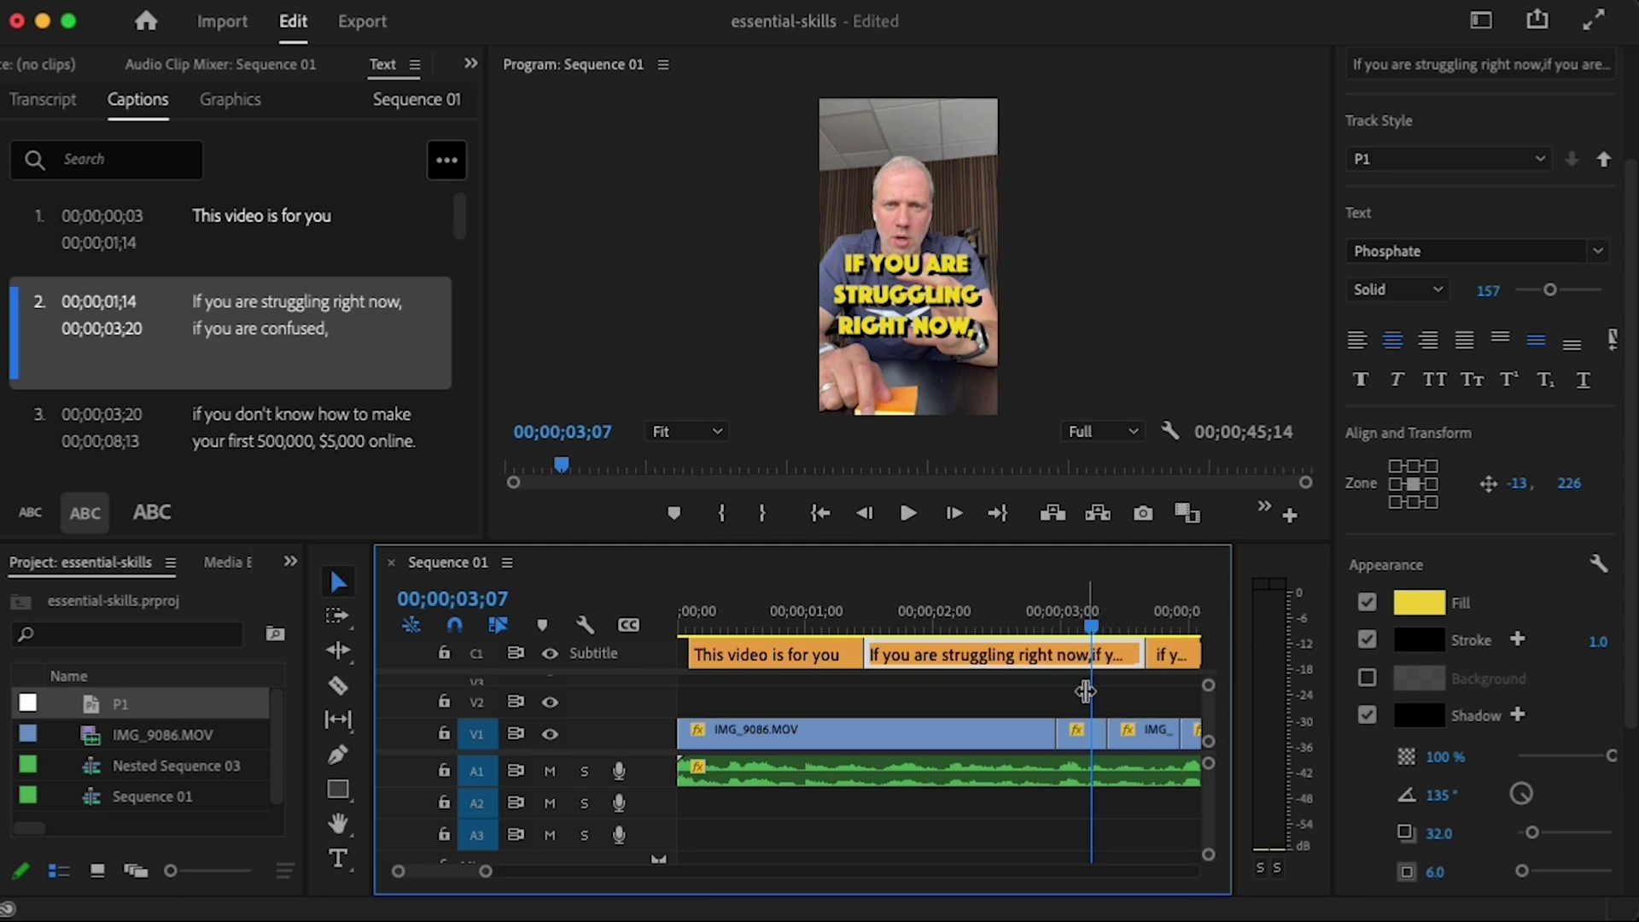
- Lock the V1 and A1 tracks and razor the second caption at 00;00;03;07
{"action": "left_click", "coordinate": [443, 771]}
{"action": "left_click", "coordinate": [444, 734]}
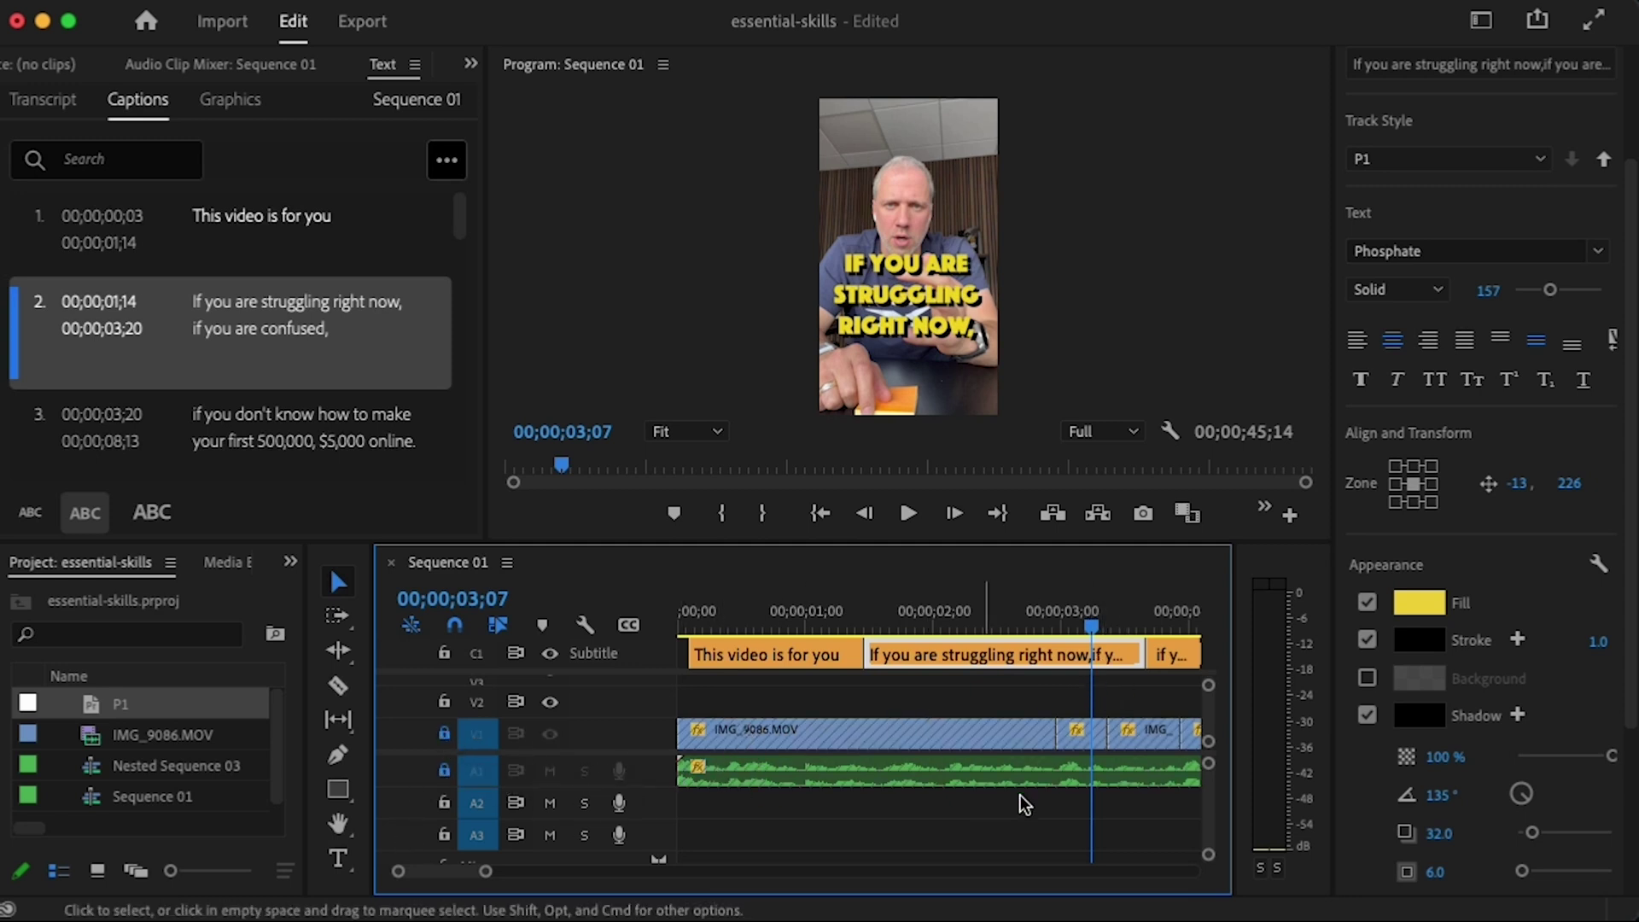
{"action": "left_click_drag", "start_coordinate": [1092, 628], "coordinate": [1095, 632]}
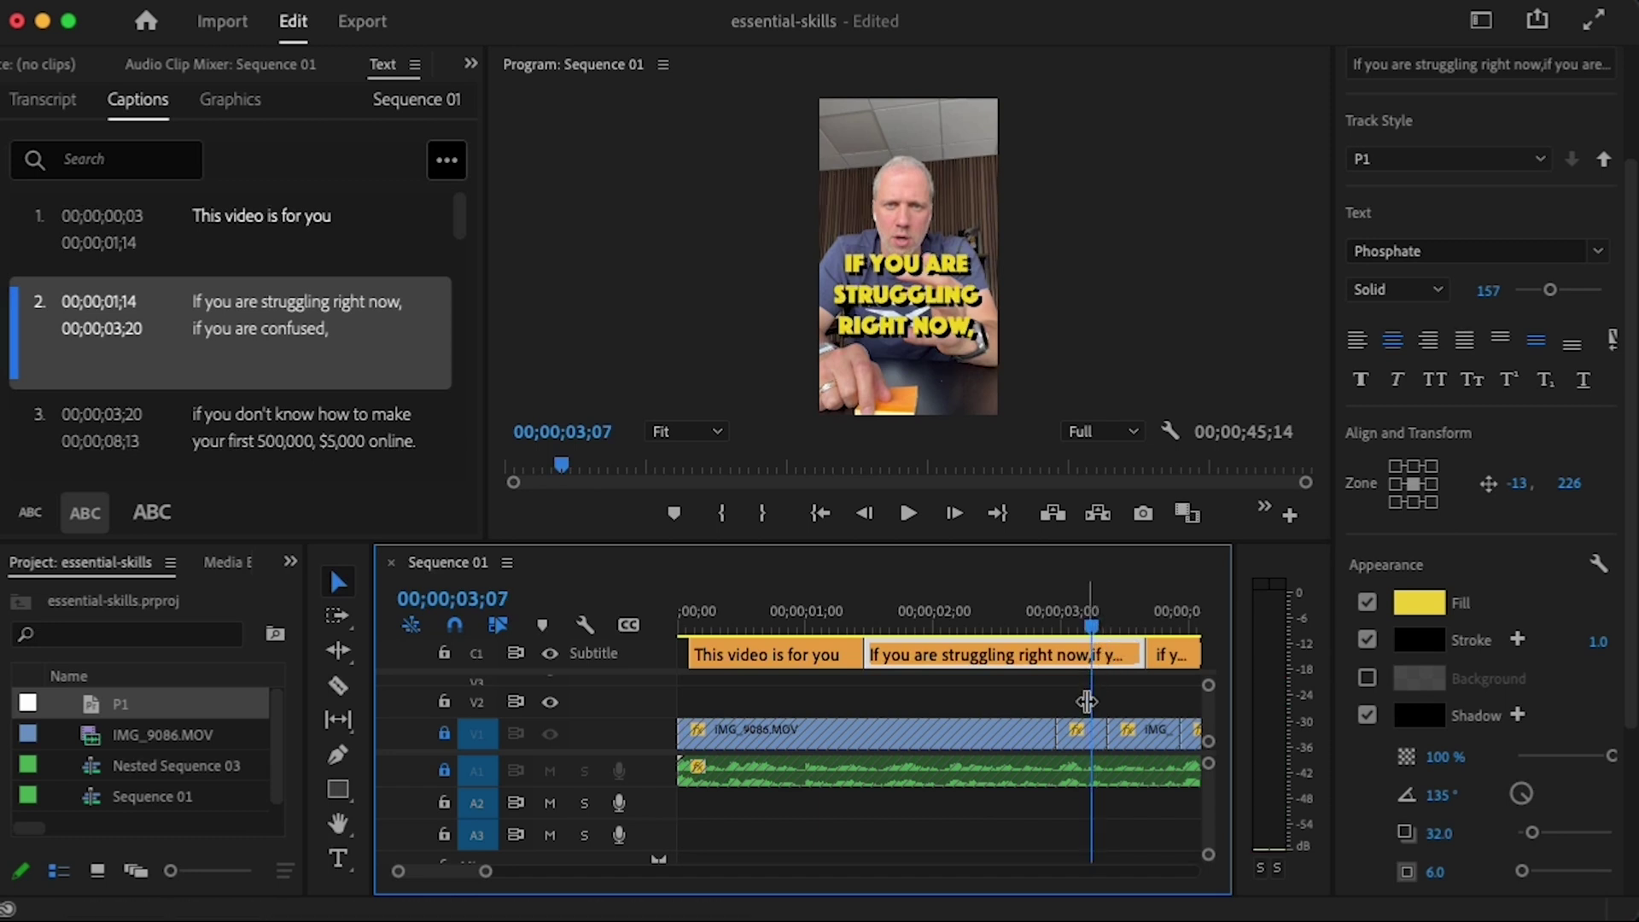
{"action": "key", "text": "c"}
{"action": "left_click", "coordinate": [1094, 654]}
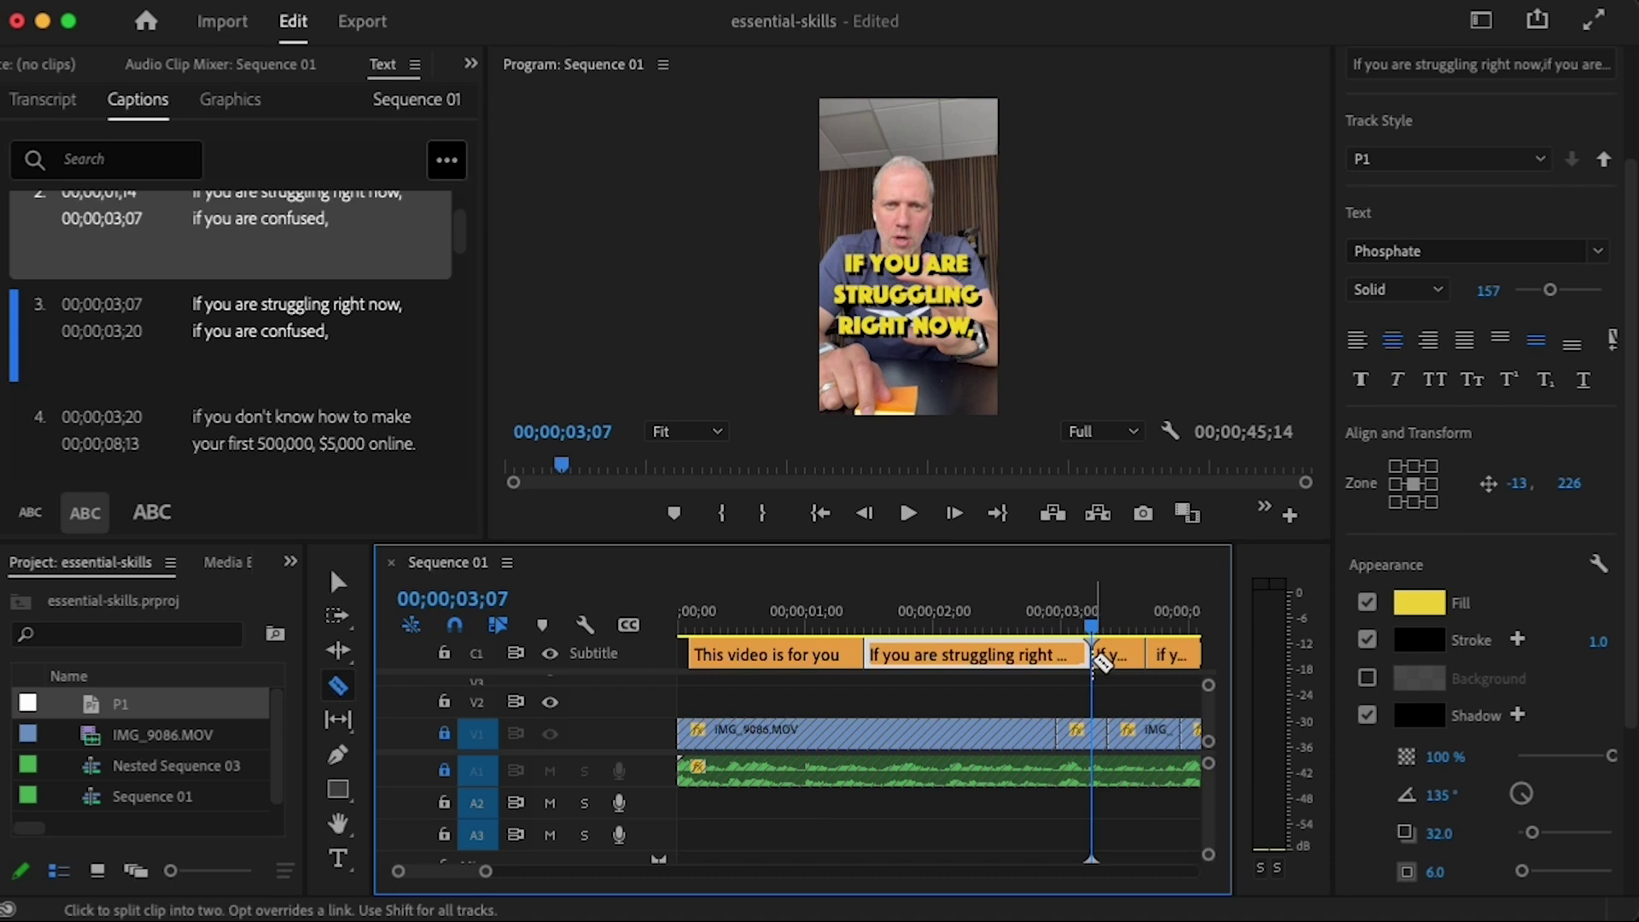
{"action": "key", "text": "v"}
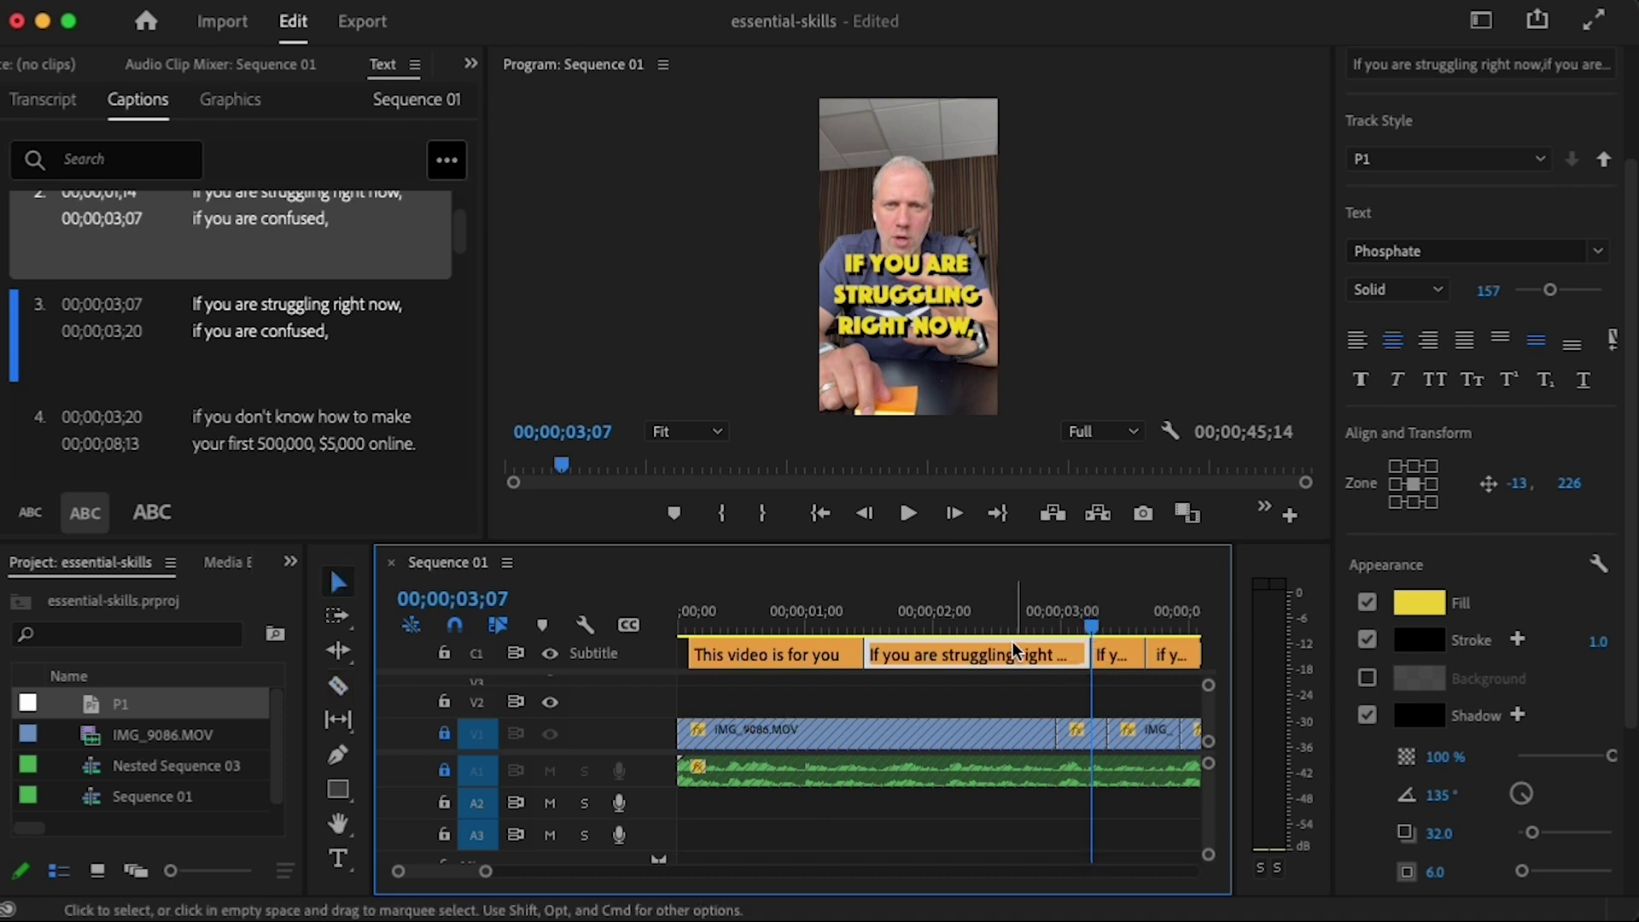
{"action": "scroll", "coordinate": [332, 273], "scroll_direction": "up", "scroll_amount": 1}
{"action": "scroll", "coordinate": [334, 299], "scroll_direction": "up", "scroll_amount": 1}
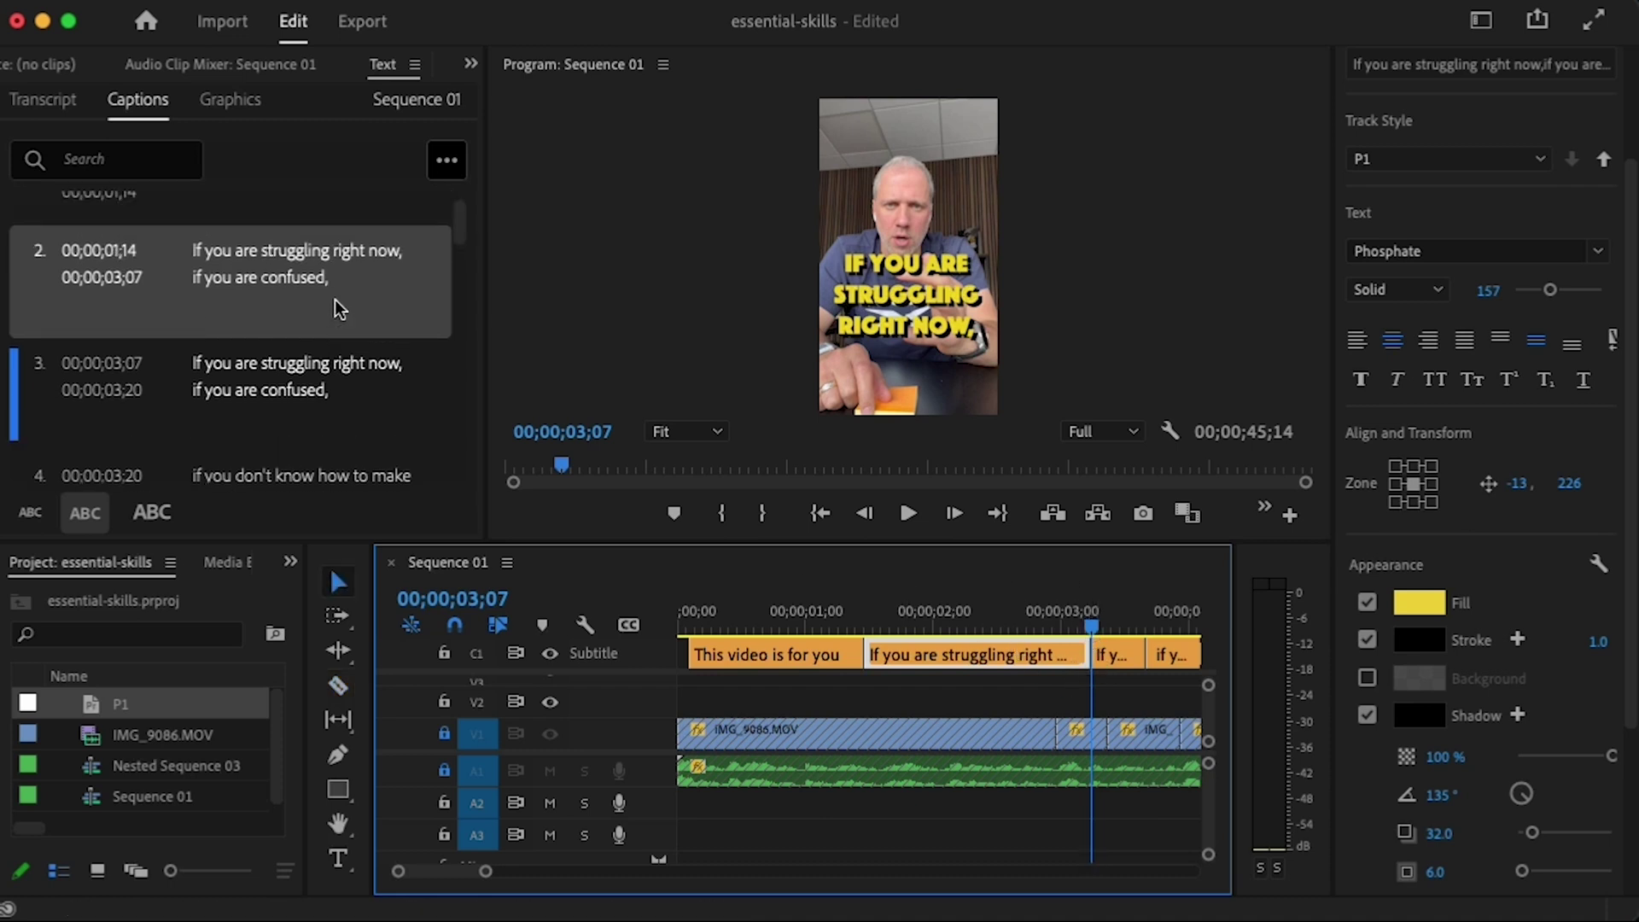
- Retype the second caption as 'IF YOU ARE STRUGGLING'
{"action": "left_click_drag", "start_coordinate": [1092, 627], "coordinate": [960, 626]}
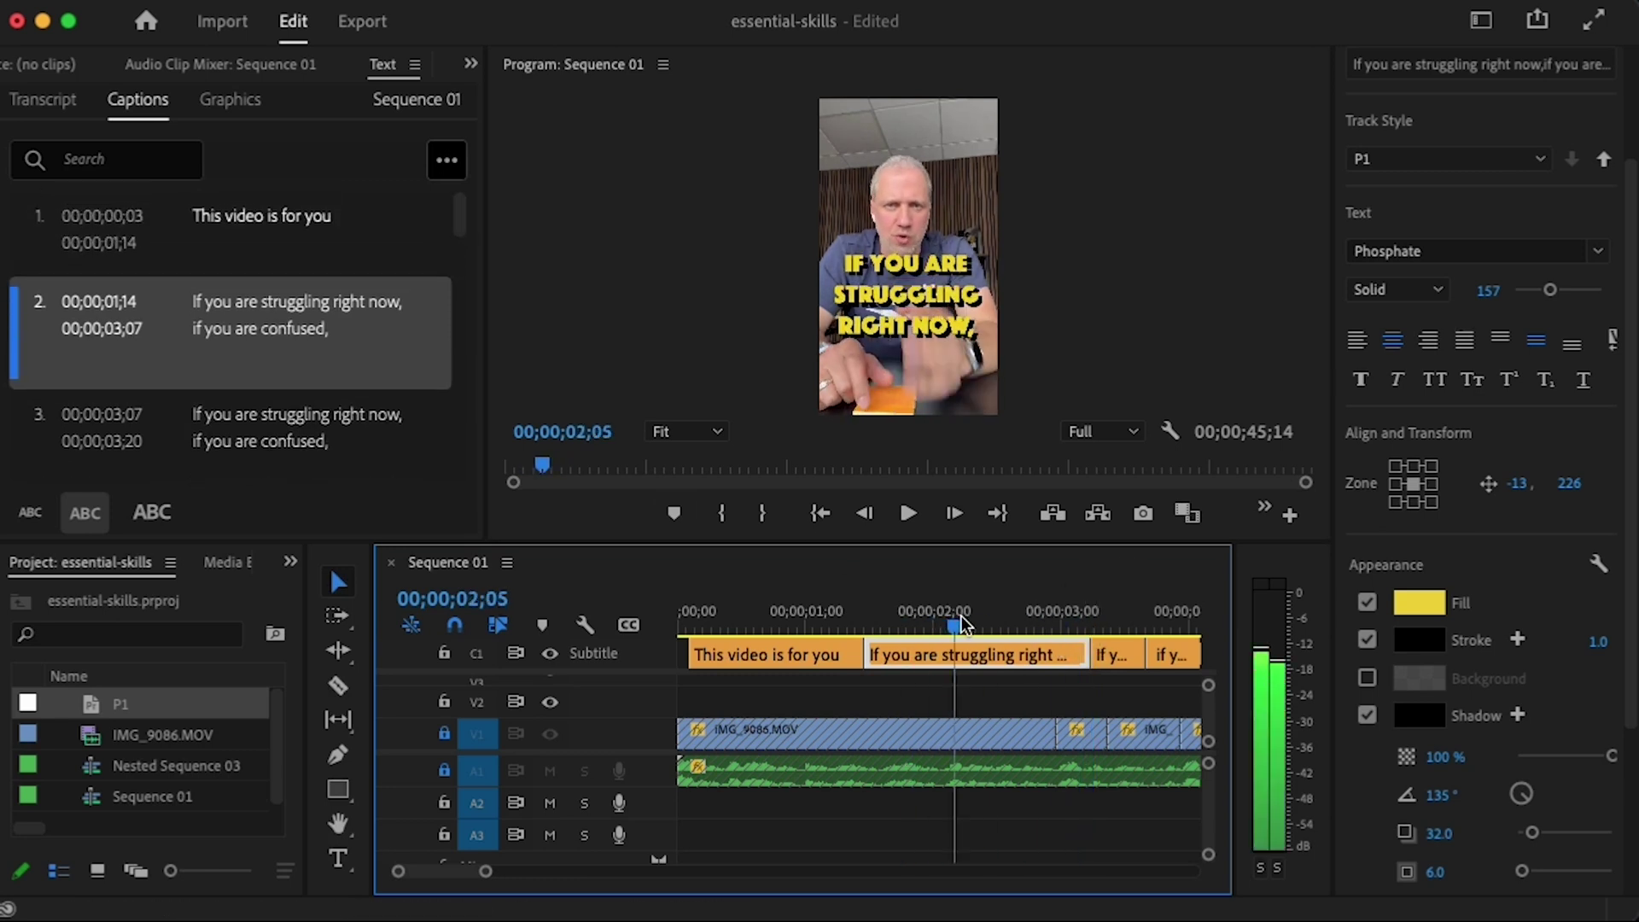
{"action": "double_click", "coordinate": [283, 324]}
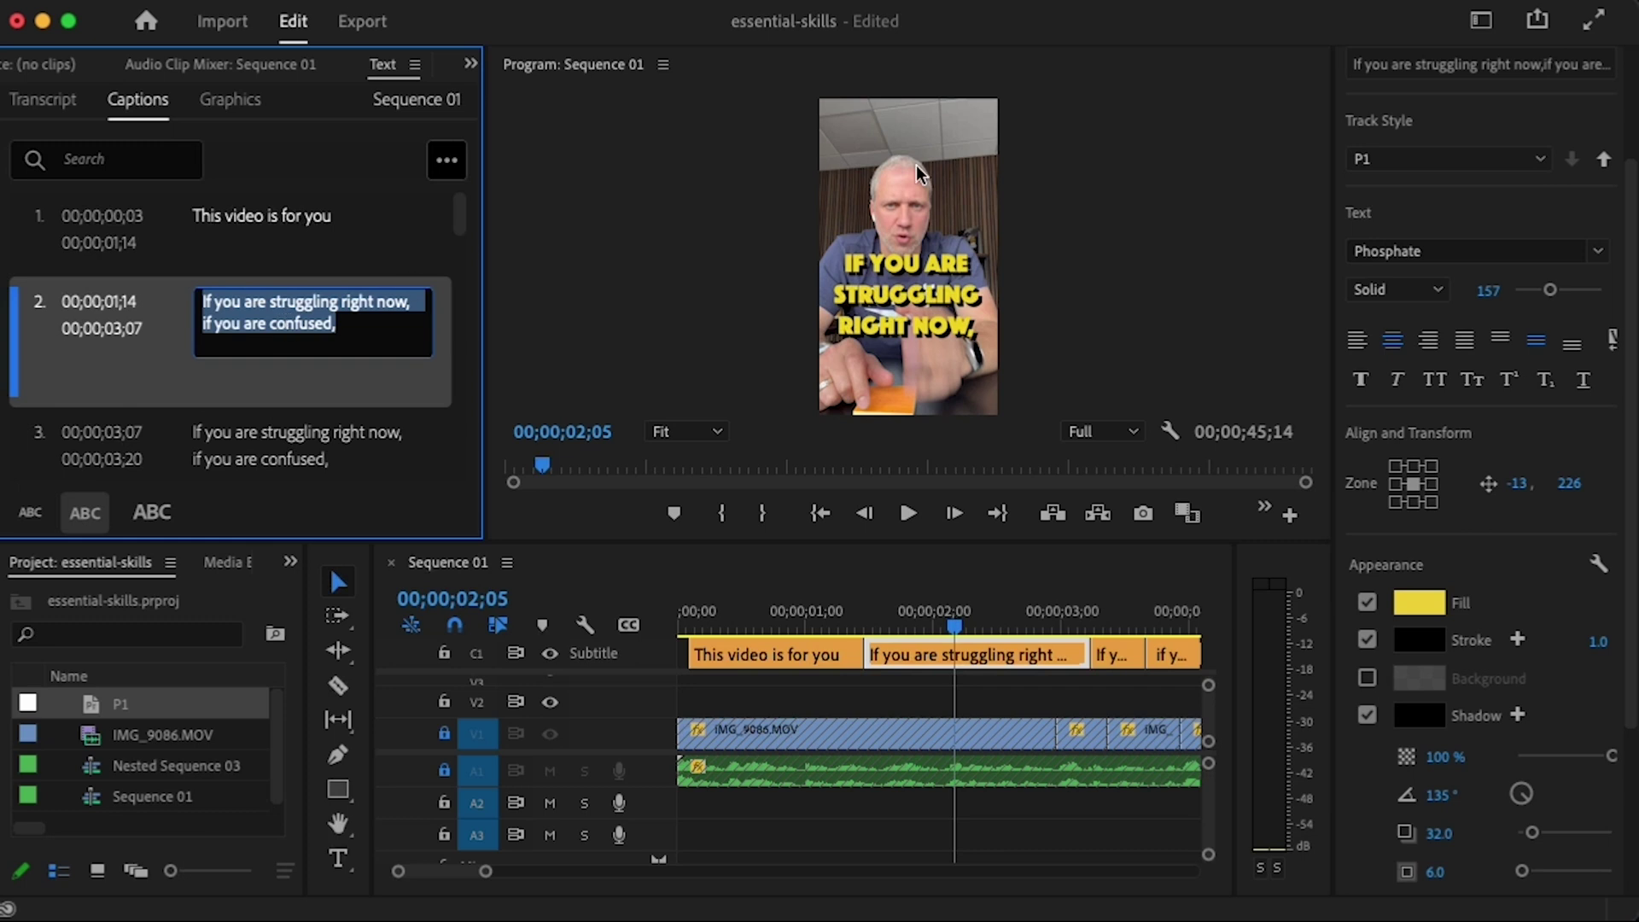
{"action": "type", "text": "IF YOU ARE STRUGGLING"}
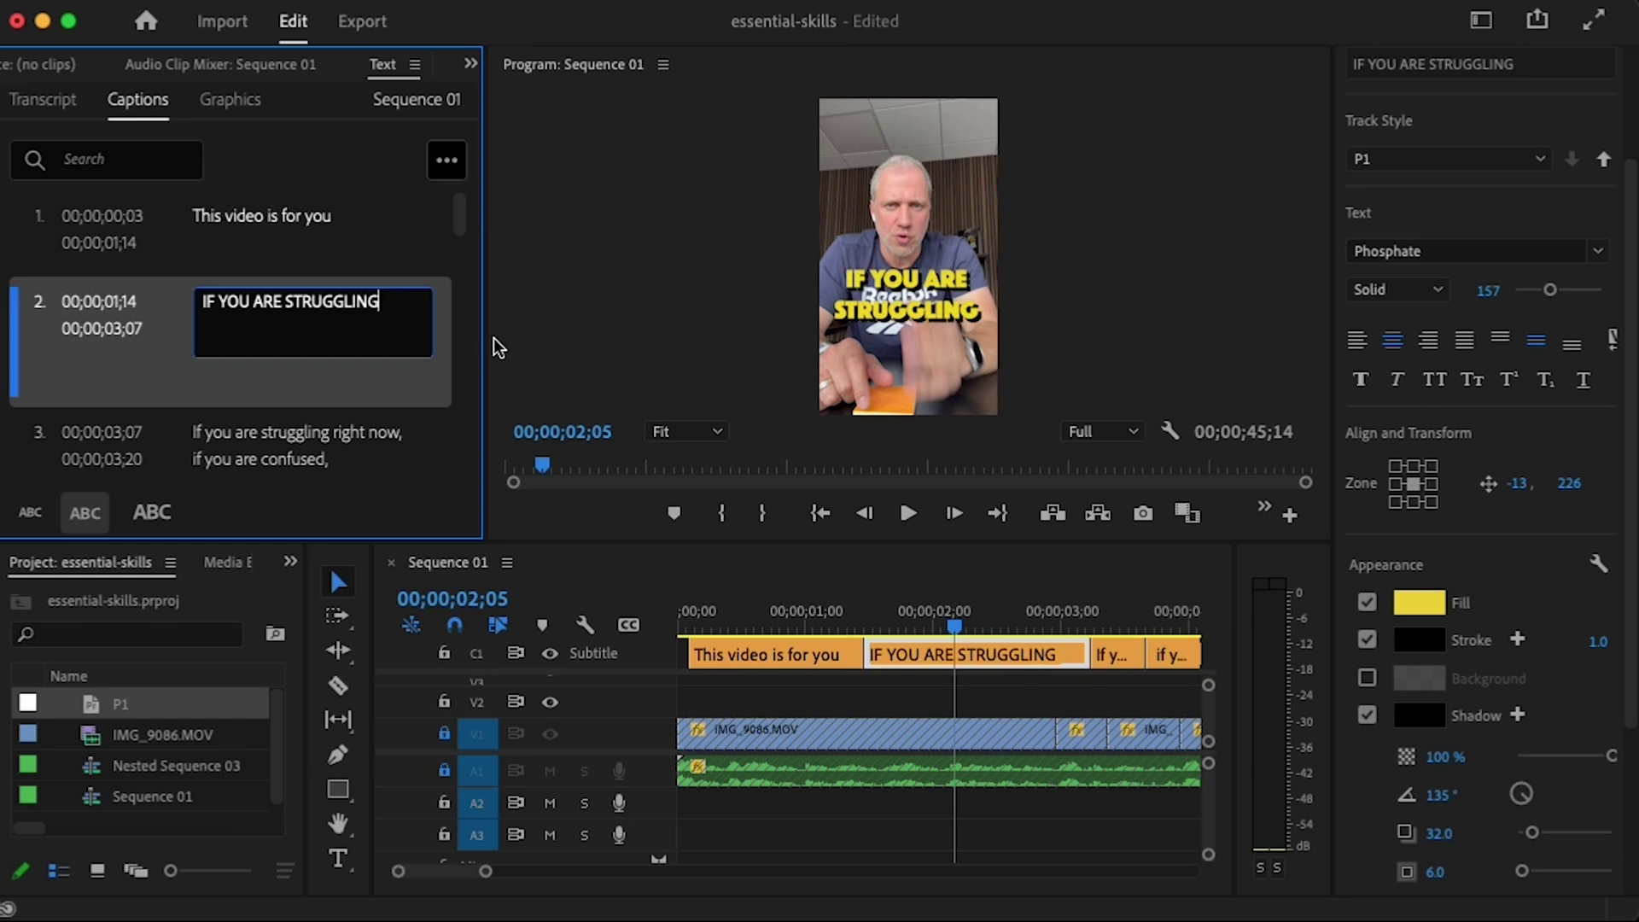
{"action": "left_click", "coordinate": [929, 315]}
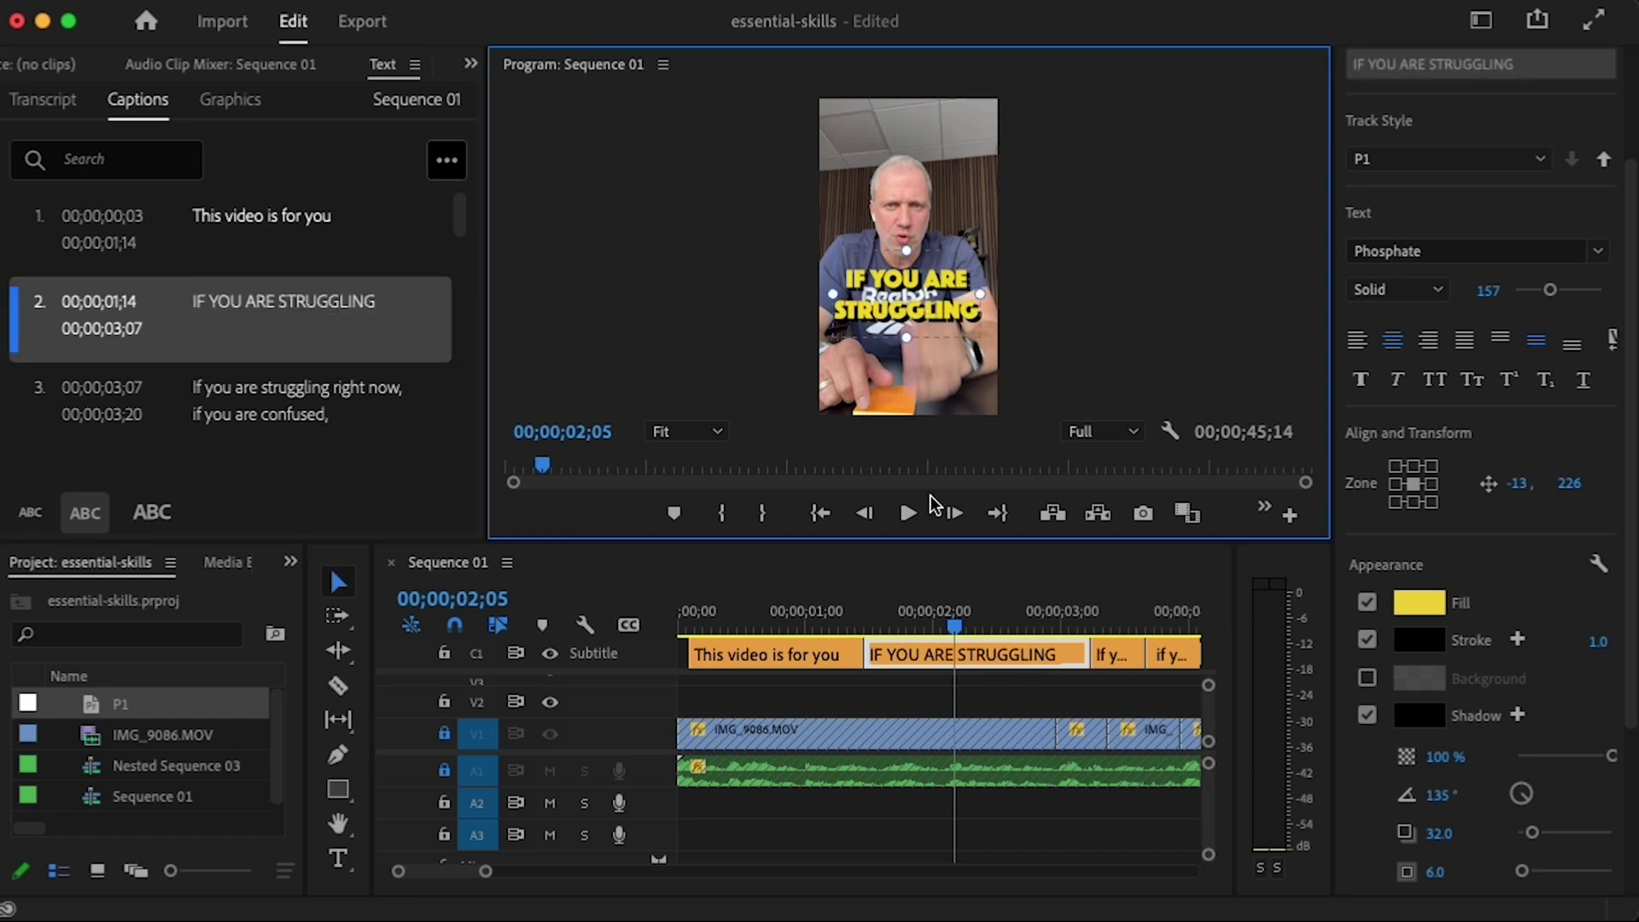
- Select the caption in the preview, try font size 169, then revert to 157
{"action": "left_click", "coordinate": [942, 629]}
{"action": "left_click_drag", "start_coordinate": [944, 633], "coordinate": [963, 629]}
{"action": "left_click", "coordinate": [927, 331]}
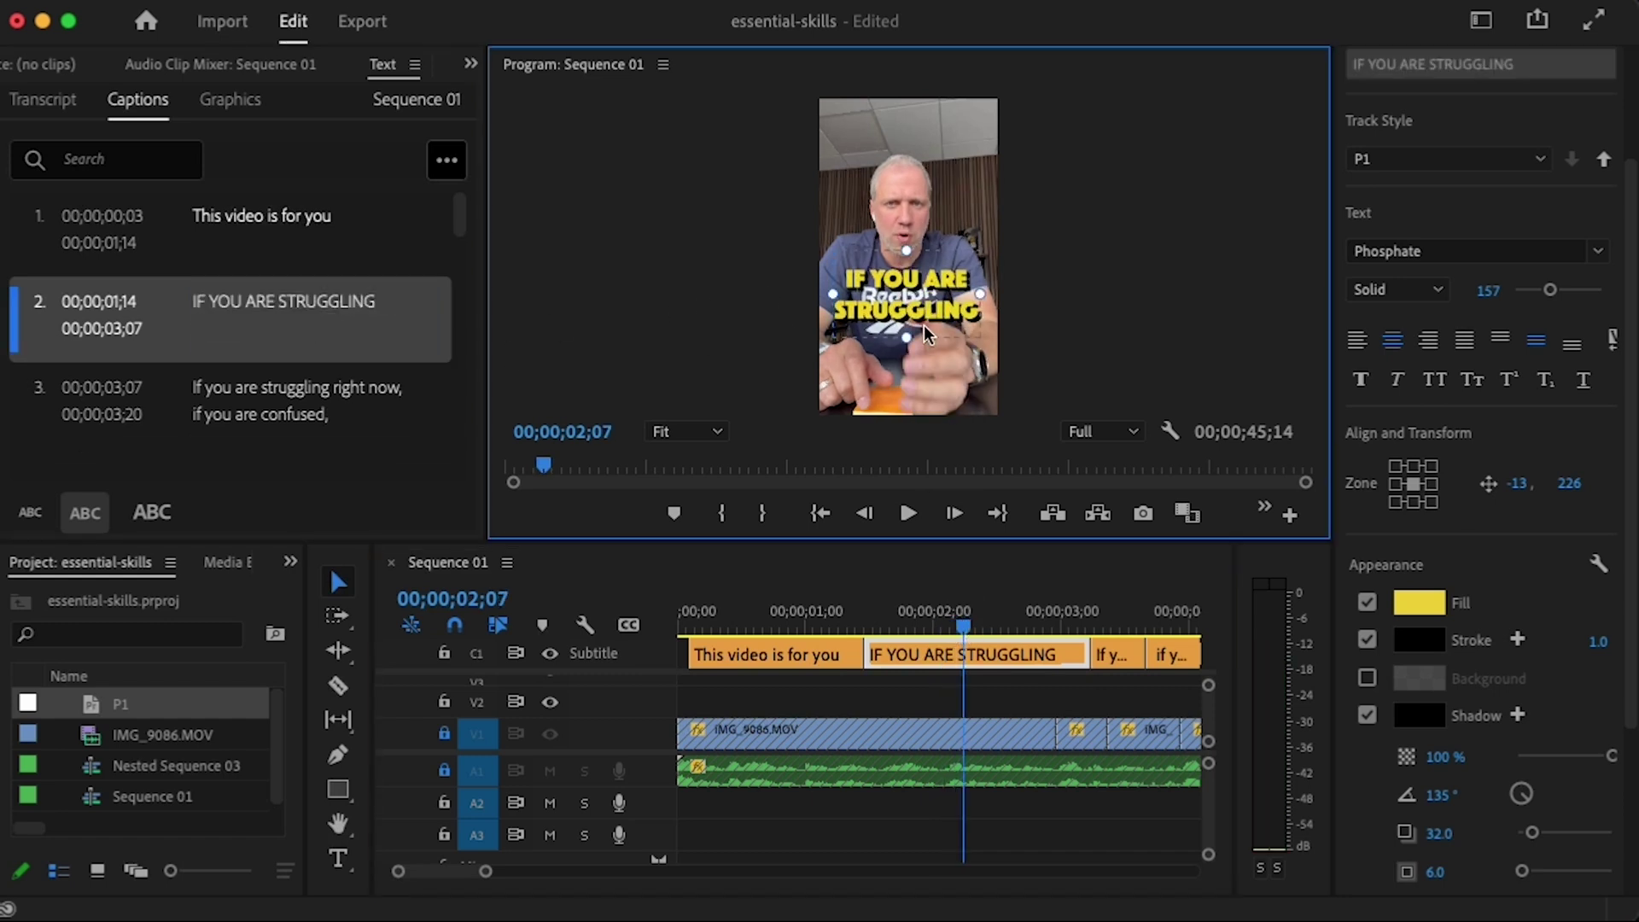
{"action": "left_click_drag", "start_coordinate": [1548, 291], "coordinate": [1551, 291]}
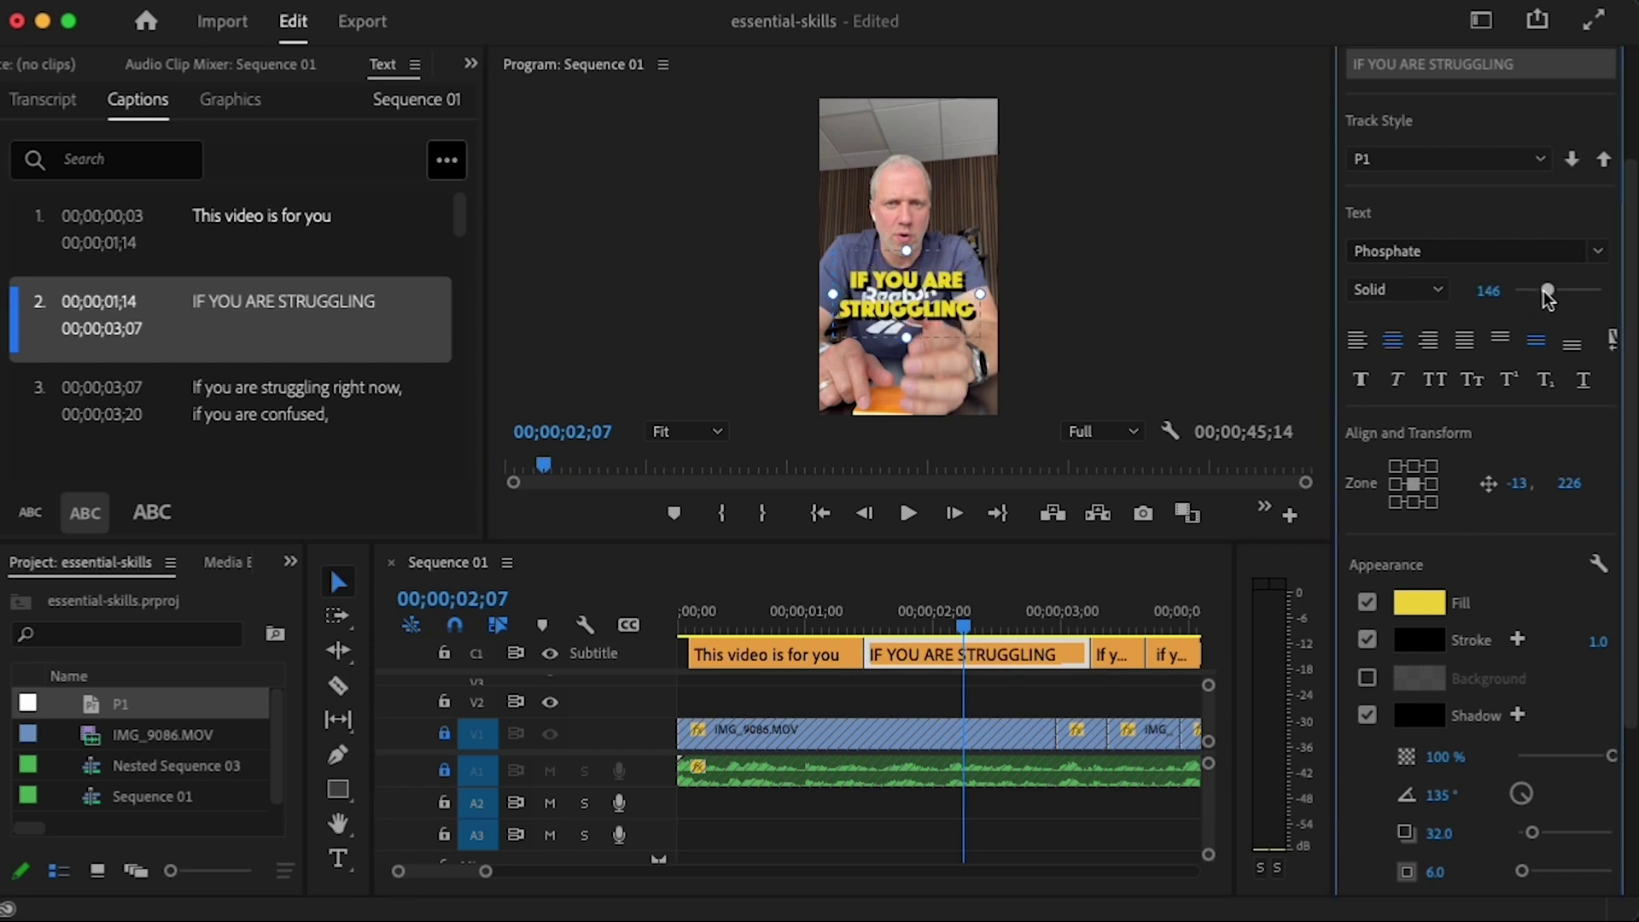
{"action": "key", "text": "ctrl+z"}
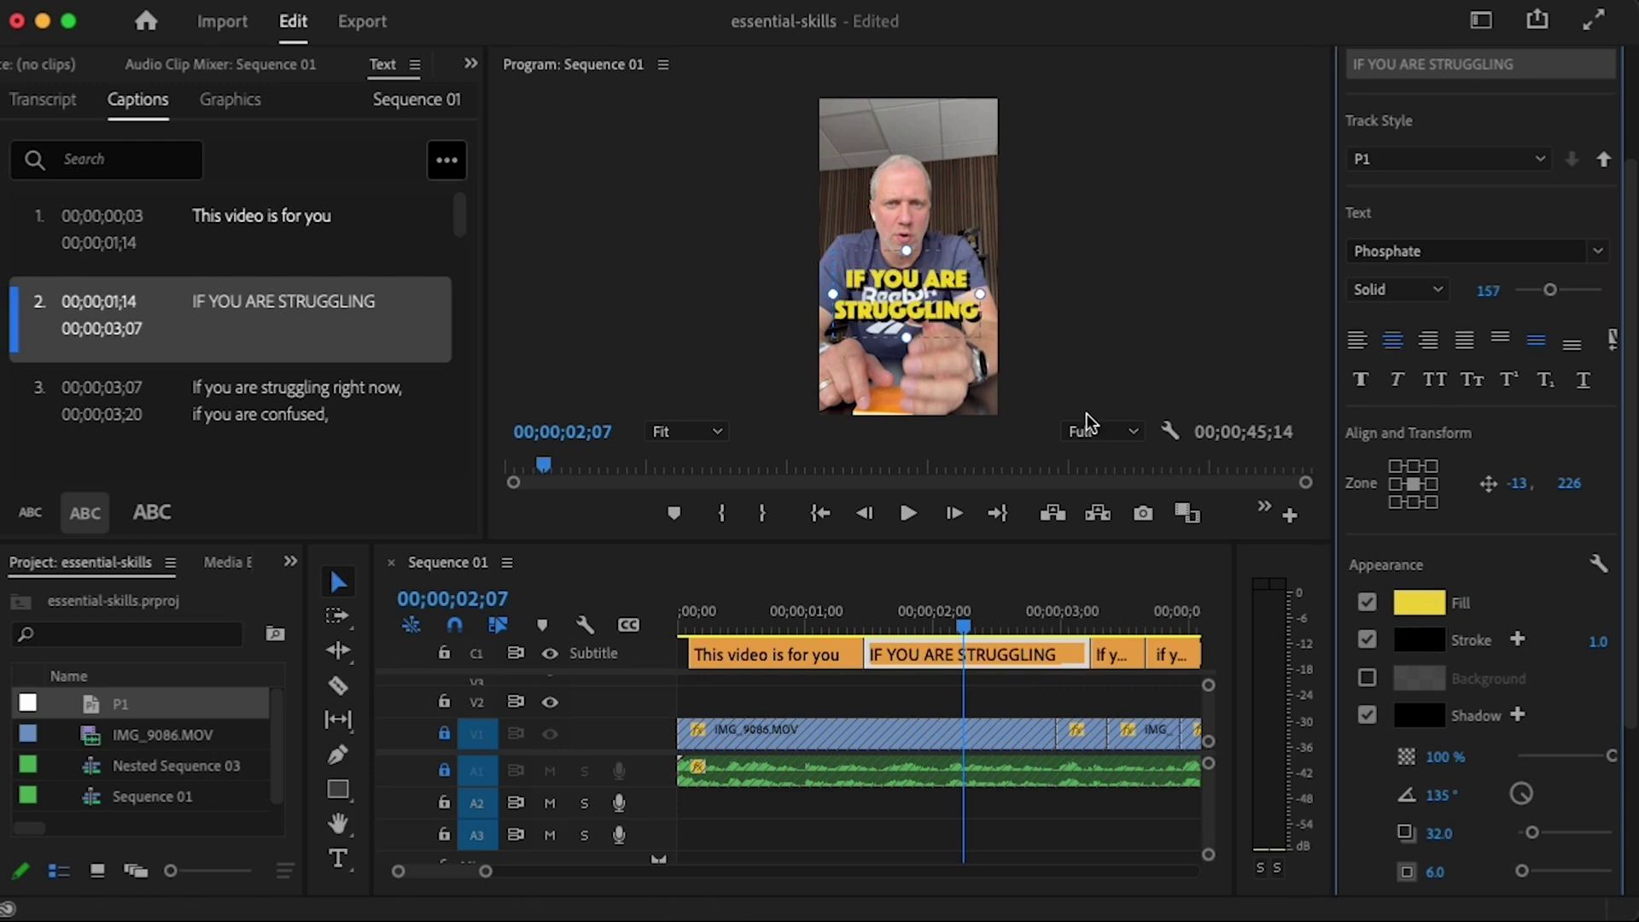
- Colour STRUGGLING red (F11D1D) and trim the caption to end at 00;00;03;04
{"action": "double_click", "coordinate": [914, 305]}
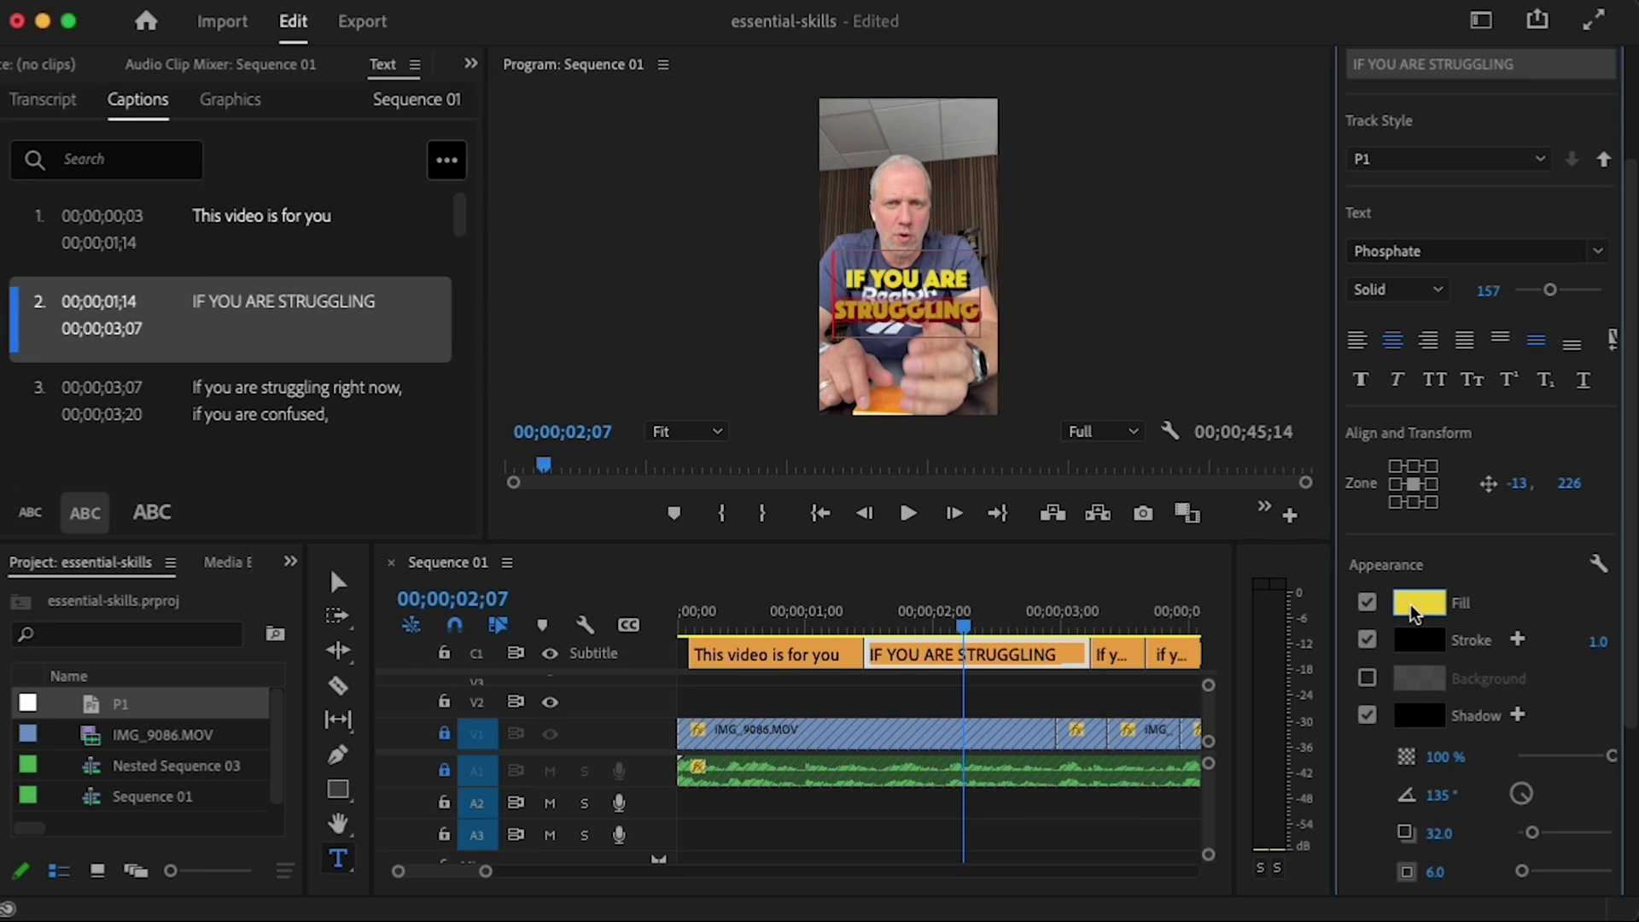
{"action": "left_click", "coordinate": [1421, 602]}
{"action": "double_click", "coordinate": [947, 656]}
{"action": "type", "text": "F11D1D"}
{"action": "left_click", "coordinate": [1071, 286]}
{"action": "left_click", "coordinate": [1085, 309]}
{"action": "key", "text": "v"}
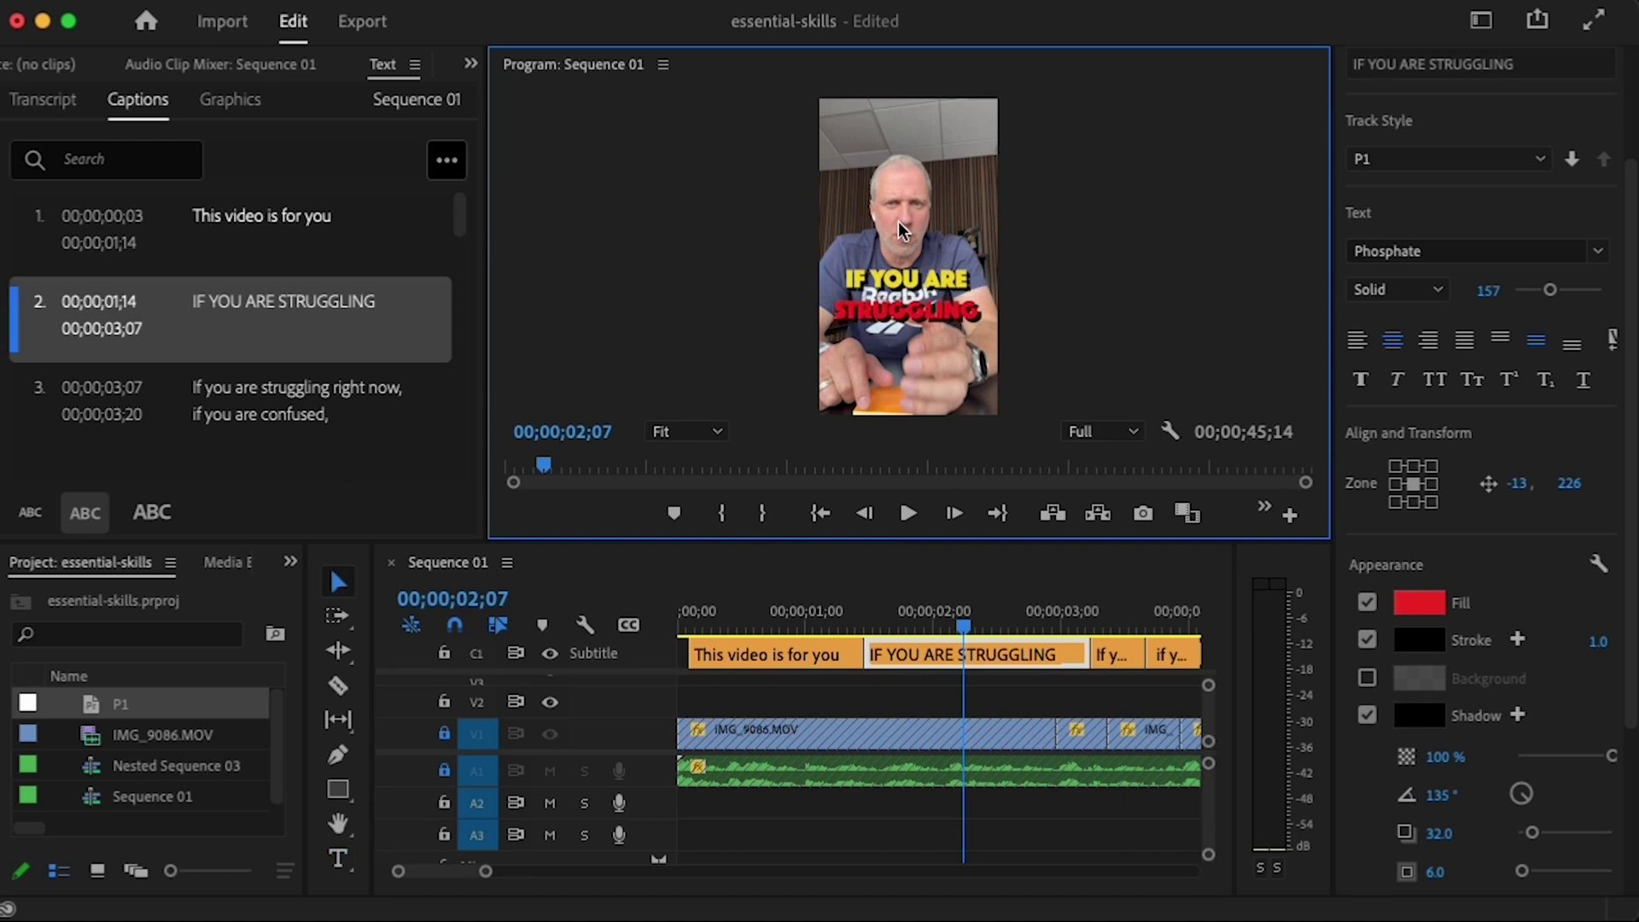
{"action": "mouse_move", "coordinate": [887, 616]}
{"action": "left_mouse_down"}
{"action": "mouse_move", "coordinate": [1129, 617]}
{"action": "mouse_move", "coordinate": [1078, 648]}
{"action": "left_mouse_up"}
{"action": "left_click", "coordinate": [1093, 653]}
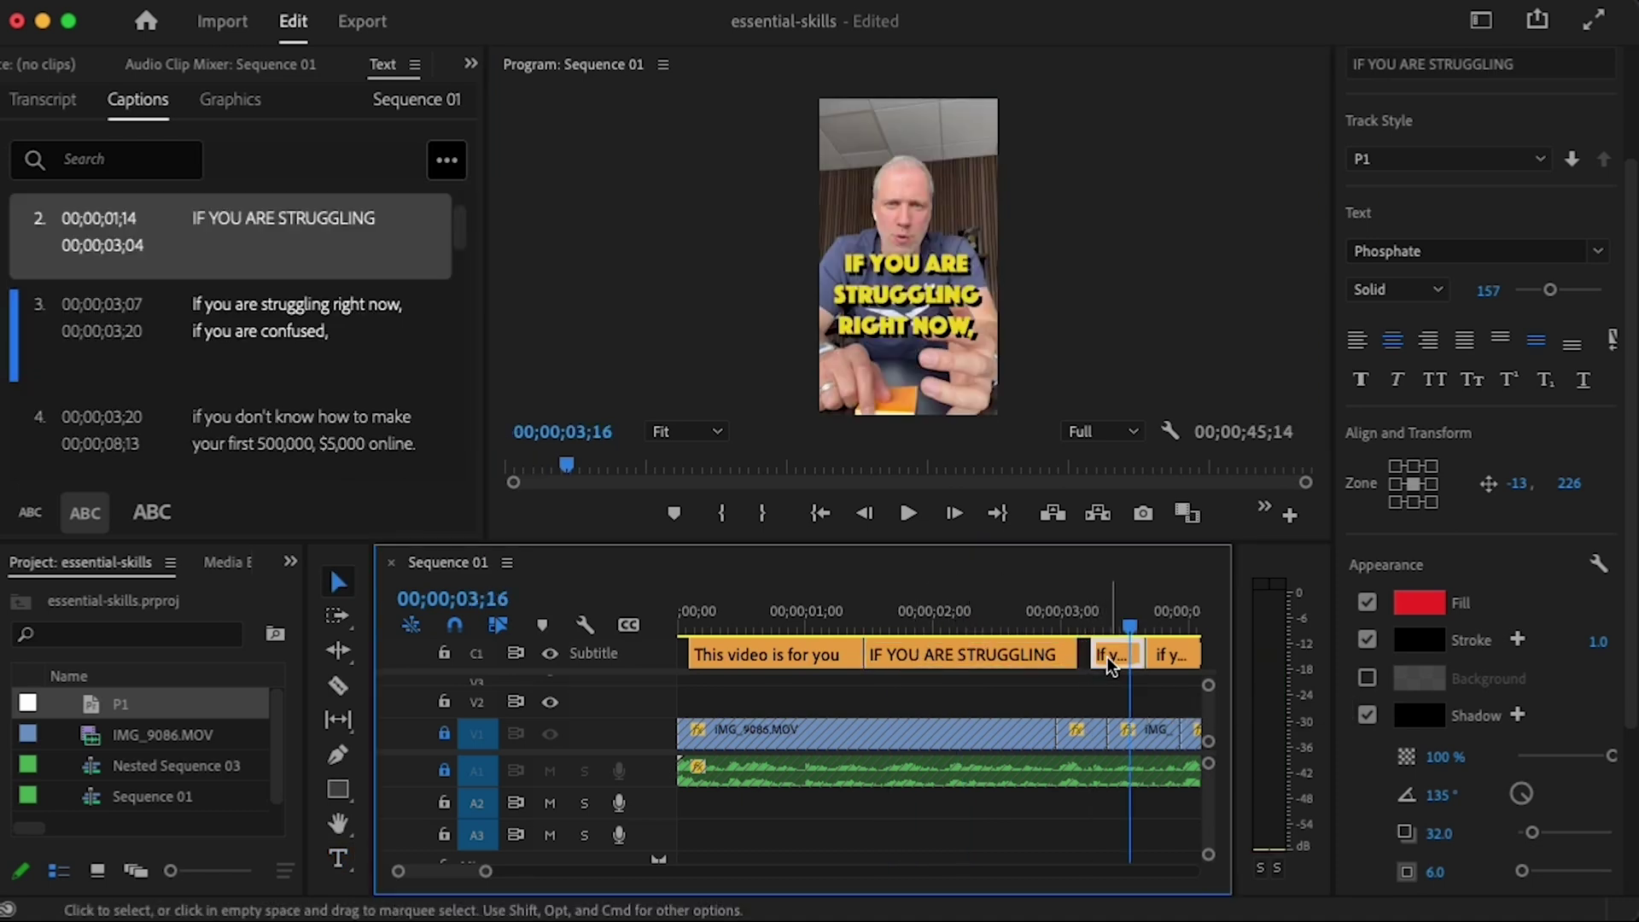
- Extend caption 3 to start at 03;04 and delete its repeated first line
{"action": "mouse_move", "coordinate": [1095, 653]}
{"action": "left_mouse_down"}
{"action": "mouse_move", "coordinate": [1078, 653]}
{"action": "mouse_move", "coordinate": [1112, 627]}
{"action": "left_mouse_up"}
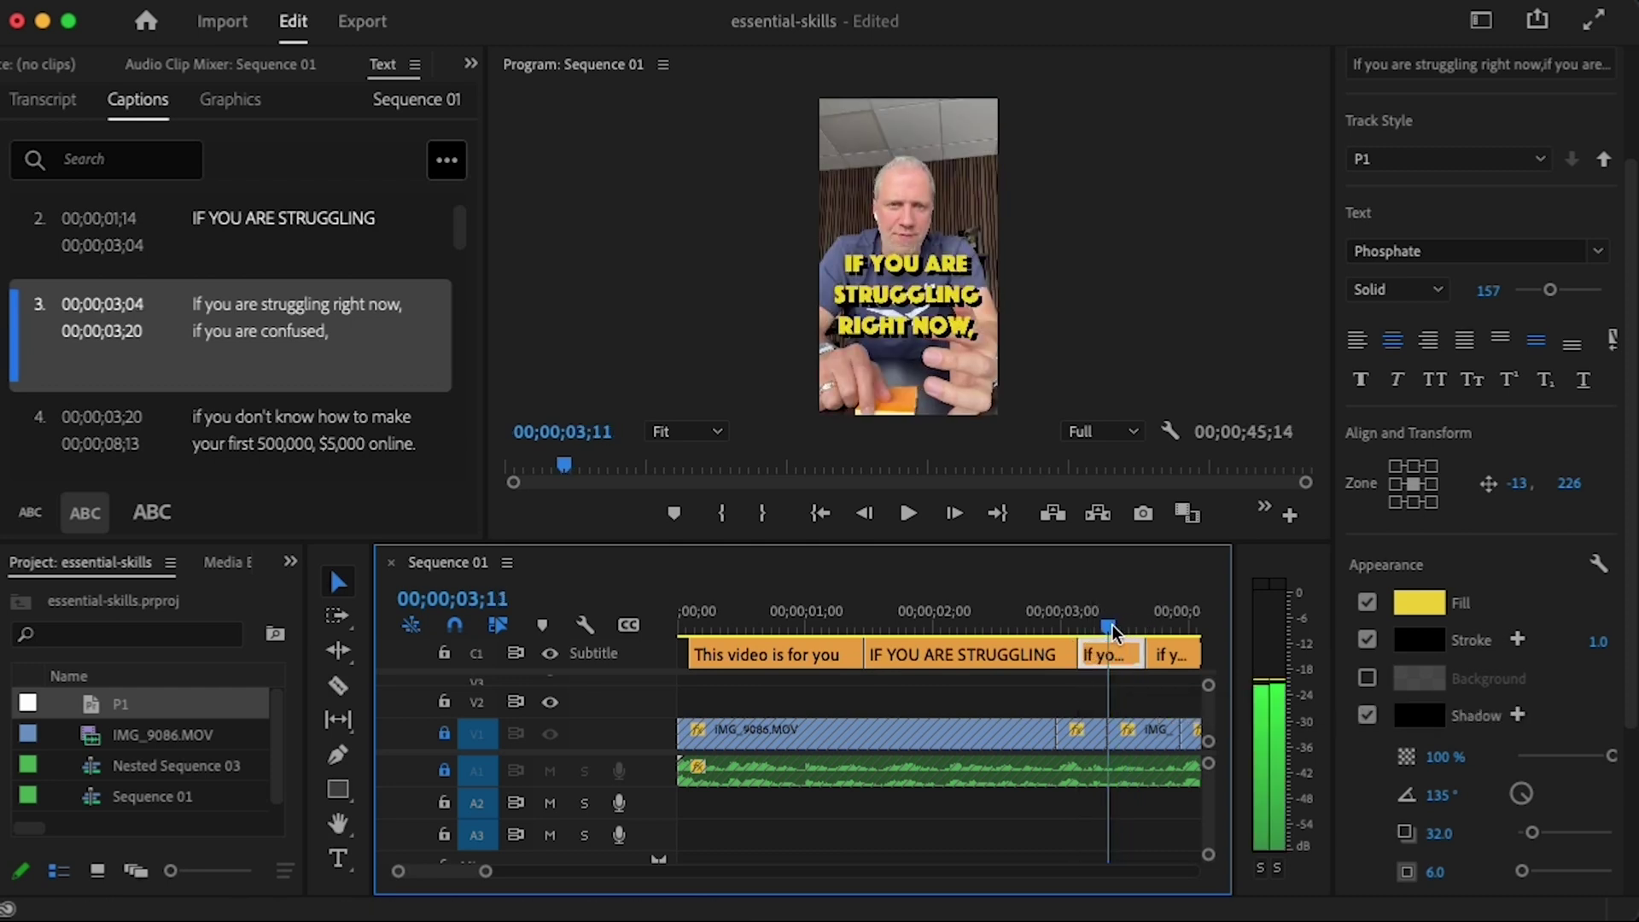
{"action": "left_click", "coordinate": [275, 324]}
{"action": "left_click", "coordinate": [279, 321]}
{"action": "left_click", "coordinate": [285, 325]}
{"action": "left_click_drag", "start_coordinate": [408, 303], "coordinate": [200, 305]}
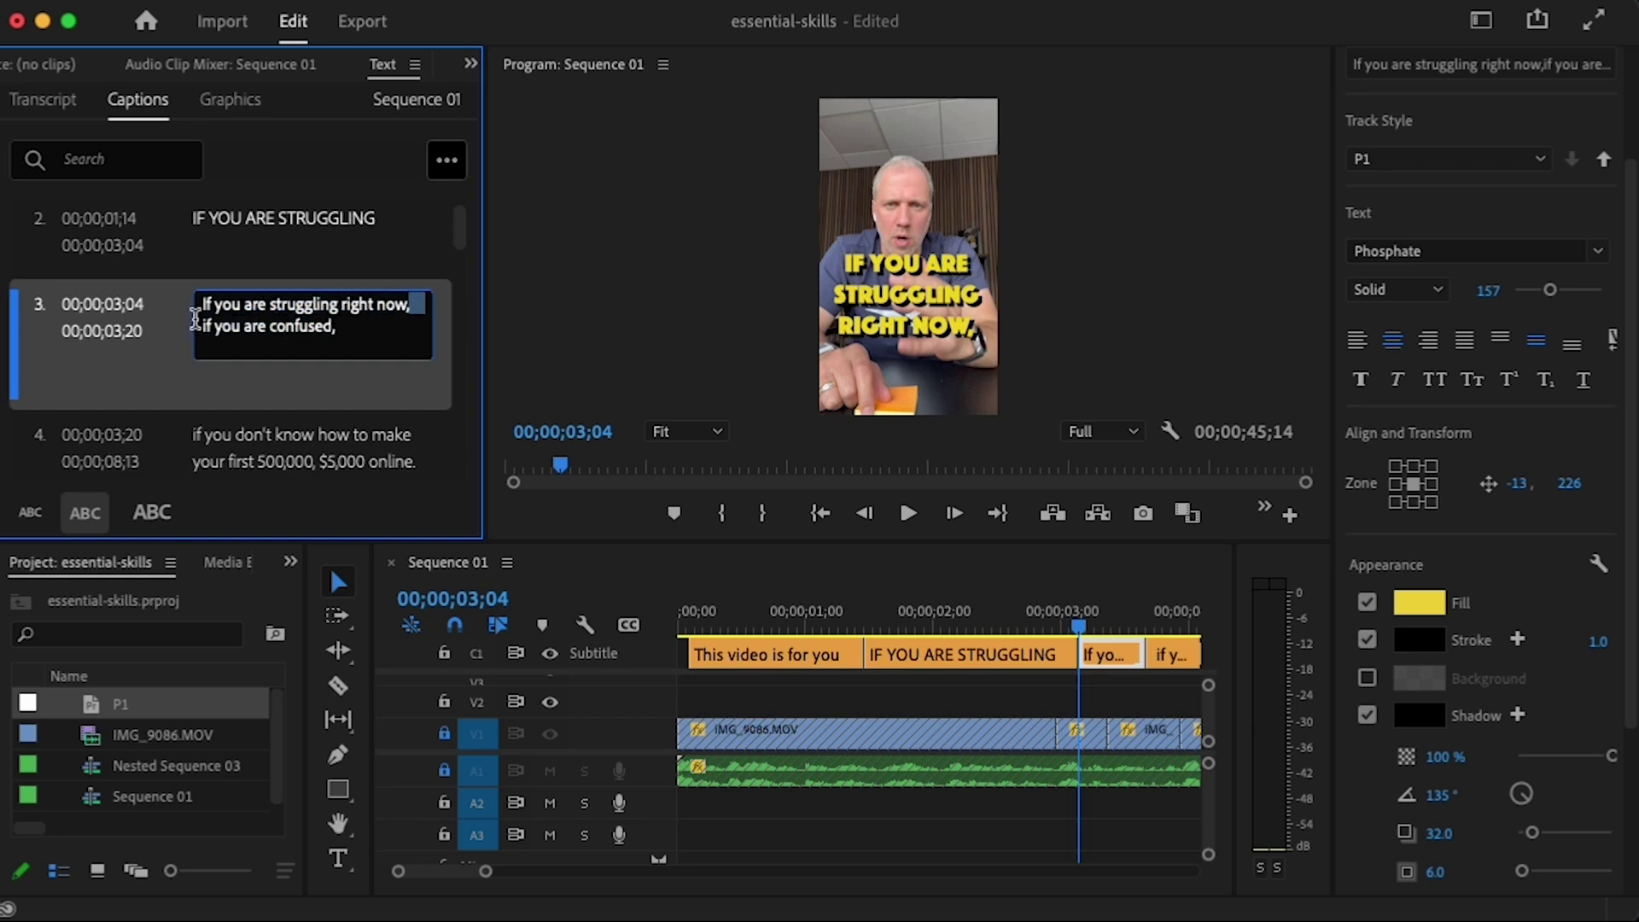
{"action": "key", "text": "BackSpace"}
{"action": "key", "text": "BackSpace"}
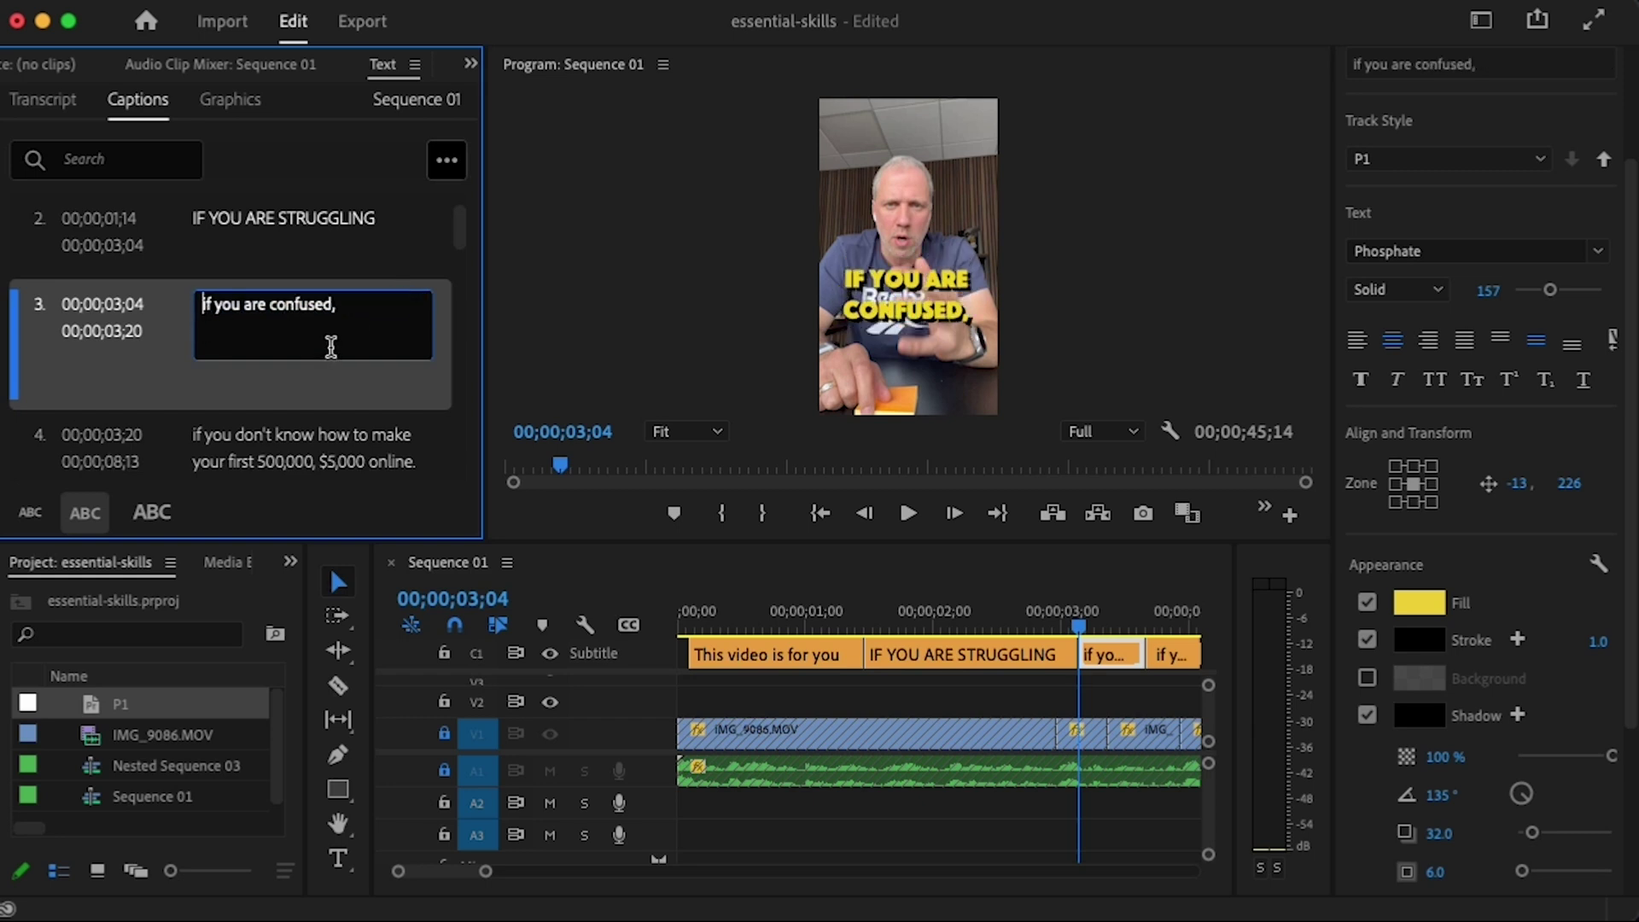
{"action": "key", "text": "BackSpace"}
{"action": "type", "text": "i"}
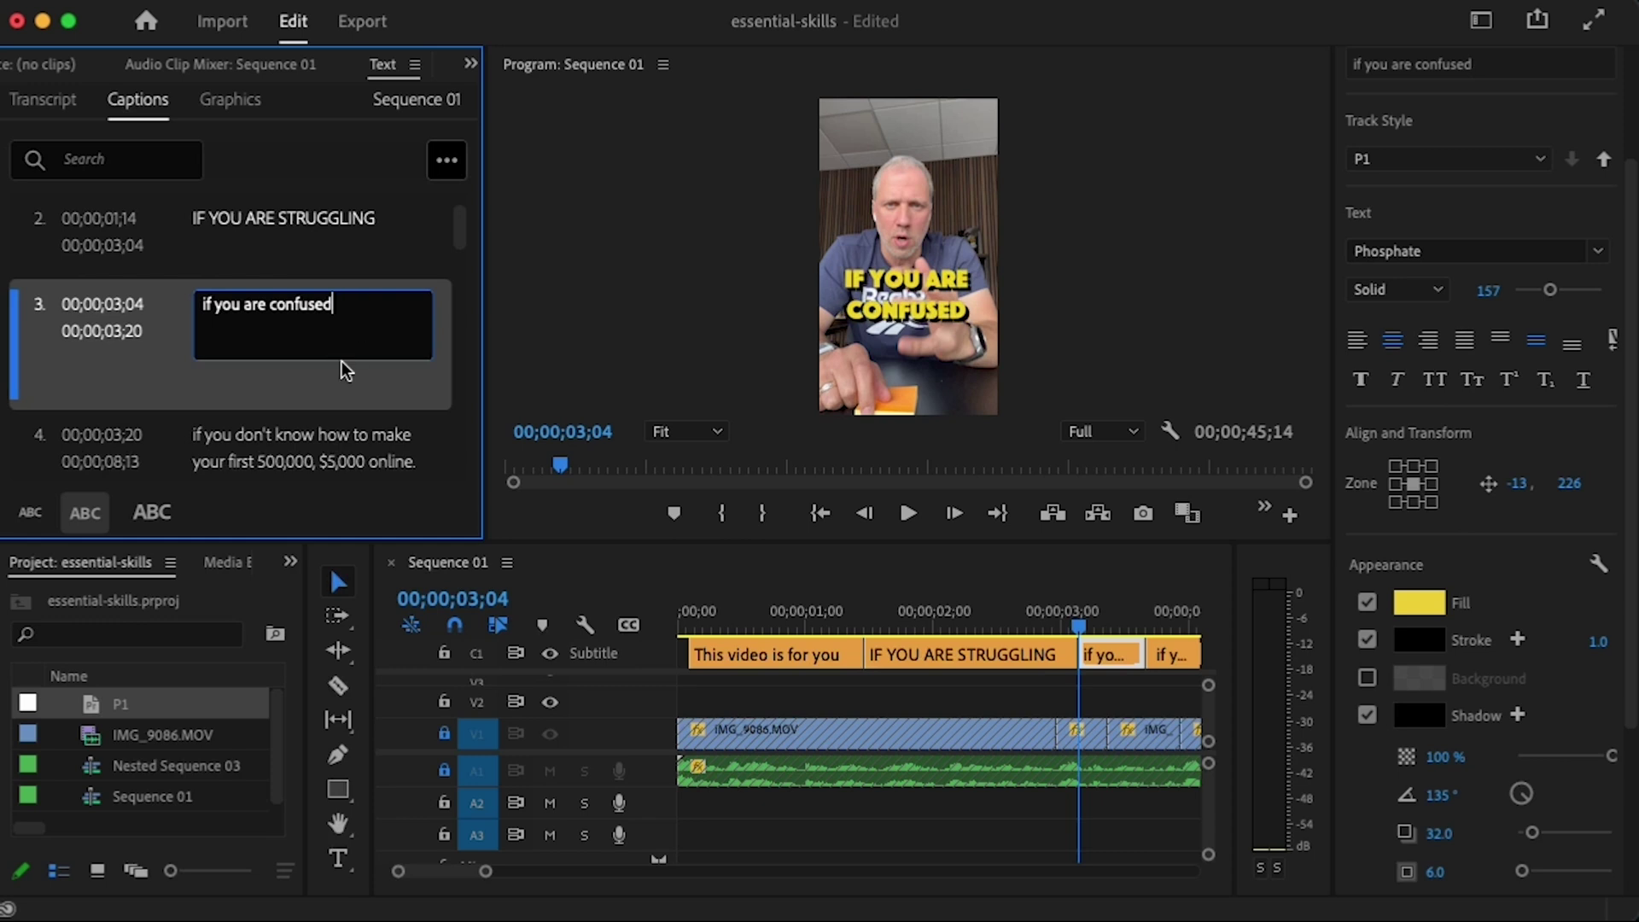
{"action": "left_click", "coordinate": [919, 300]}
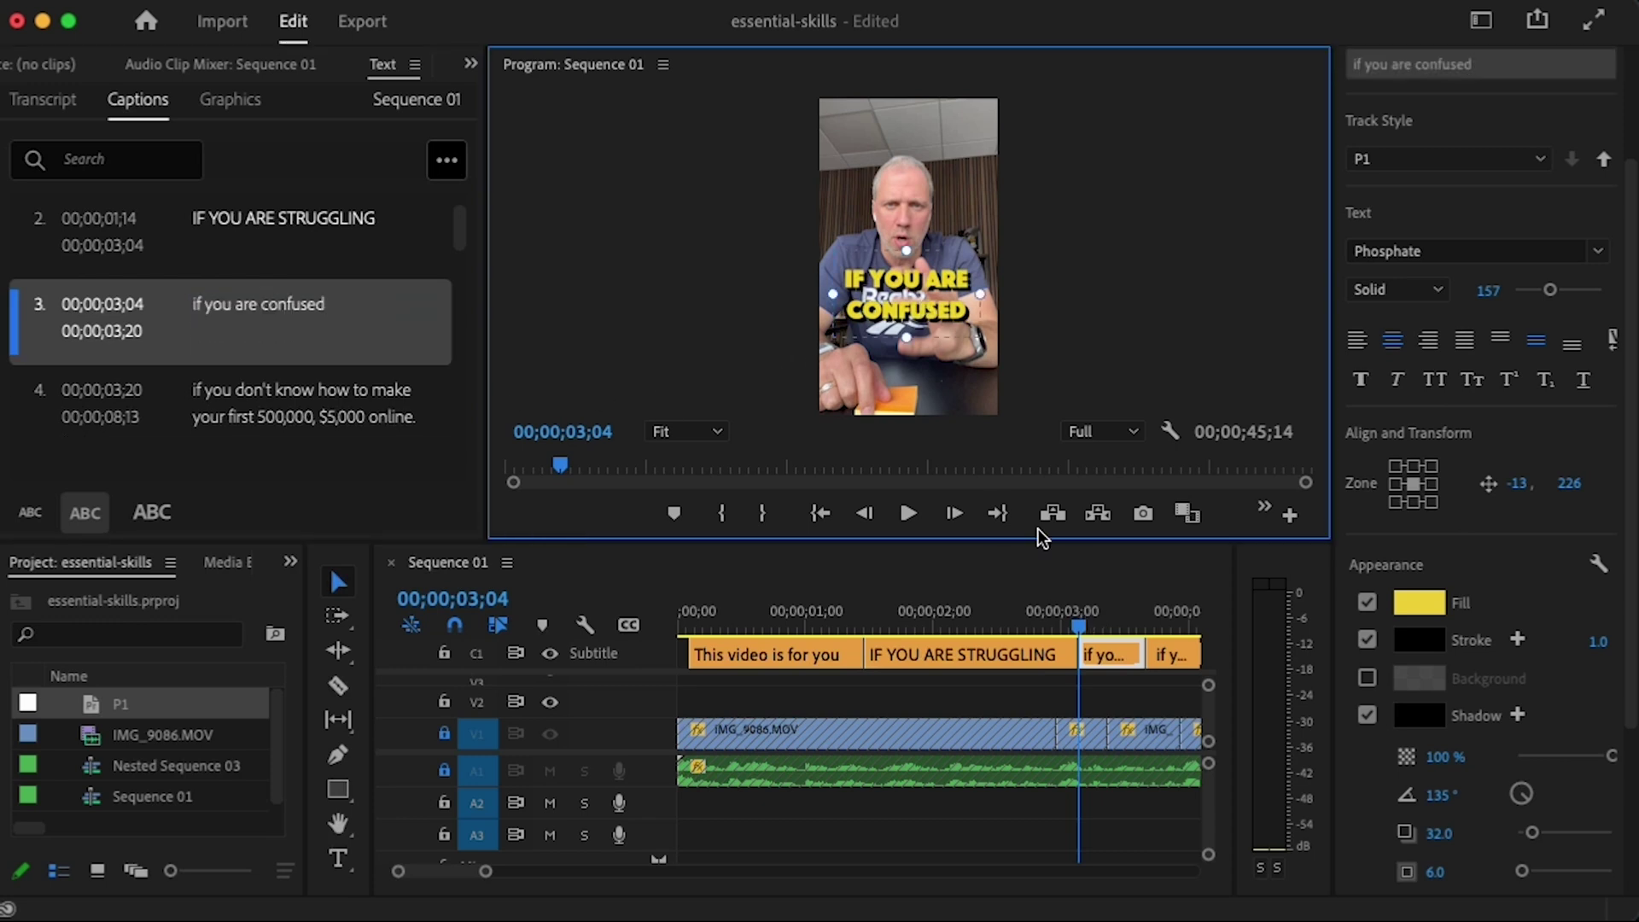
- Enlarge caption 3 to size 186 and colour CONFUSED red (F11D1D)
{"action": "left_click_drag", "start_coordinate": [1077, 623], "coordinate": [1094, 623]}
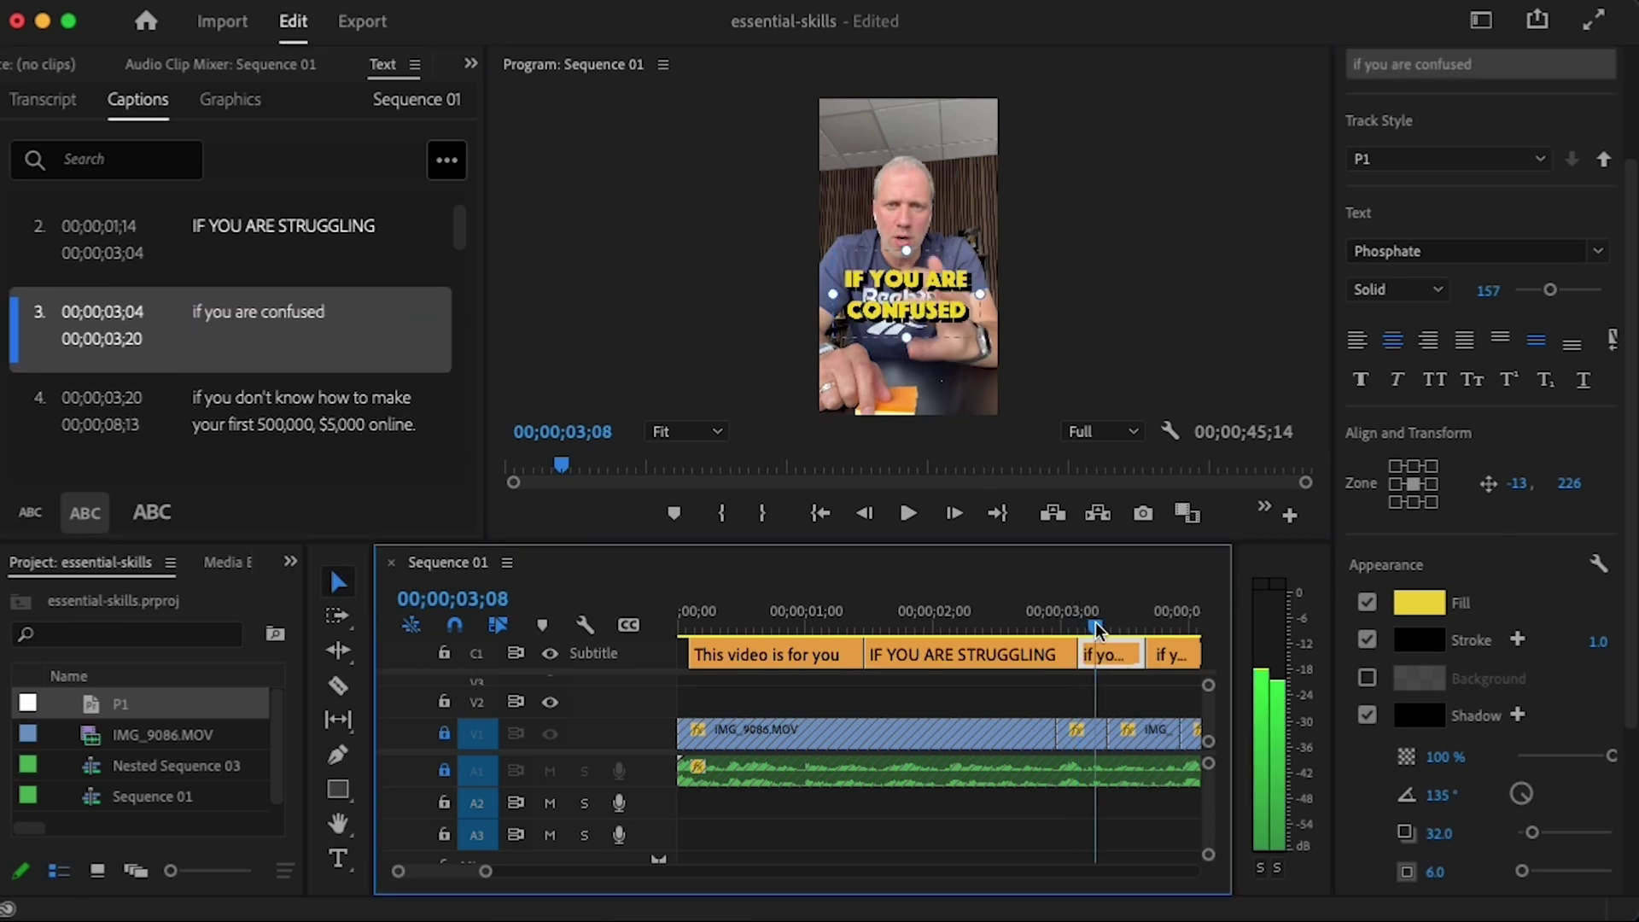
{"action": "left_click", "coordinate": [950, 292]}
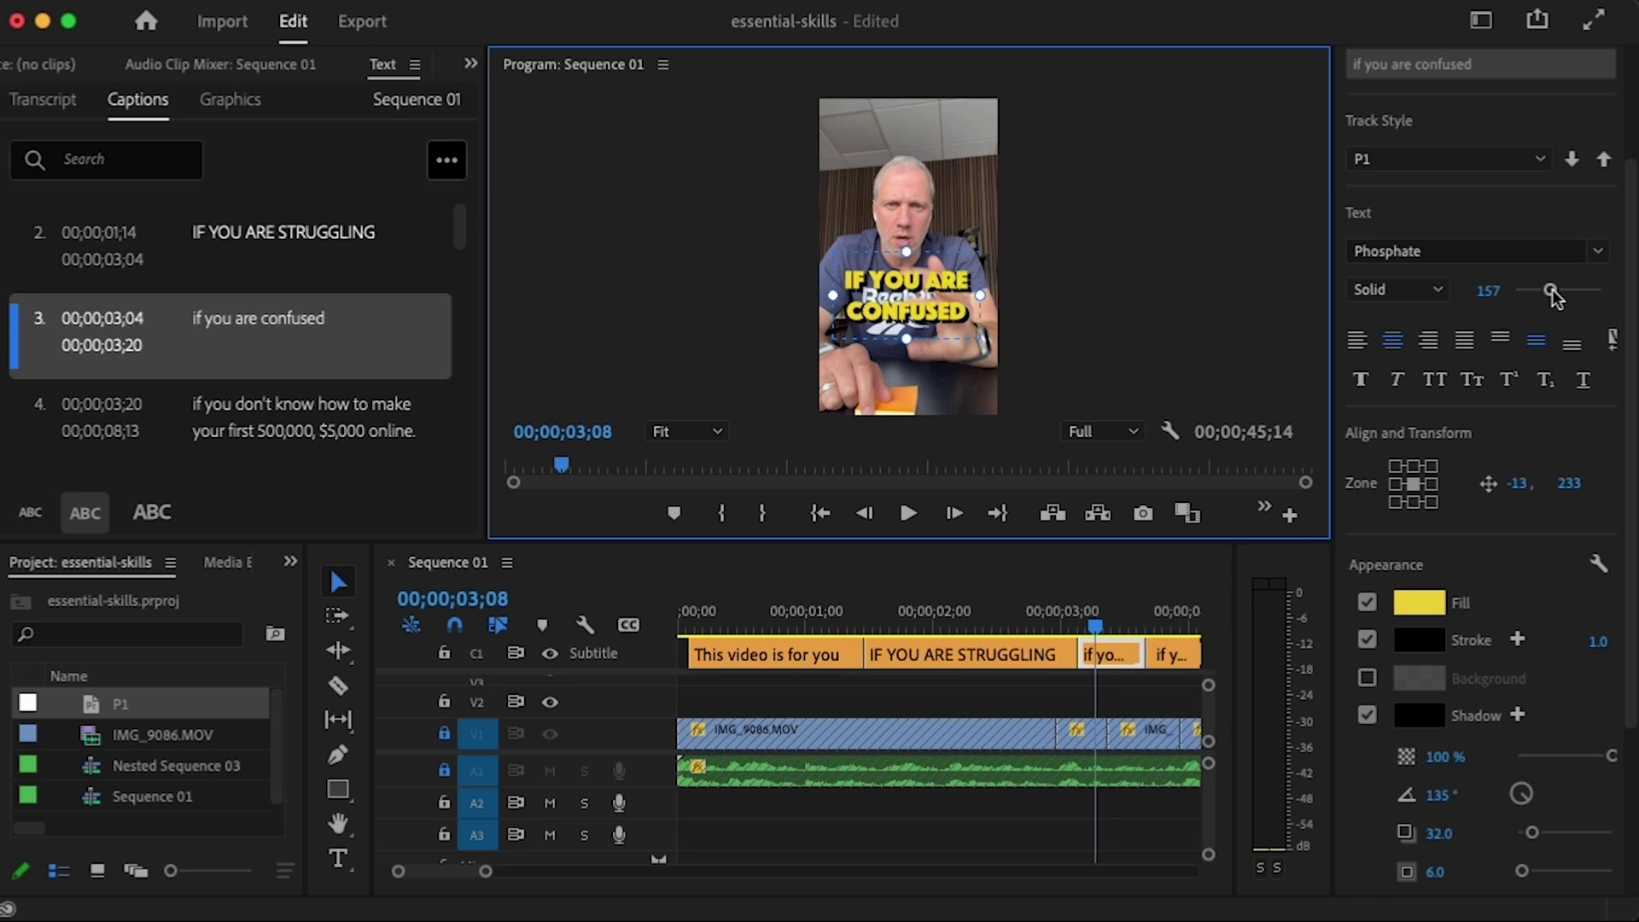
{"action": "left_click_drag", "start_coordinate": [1550, 290], "coordinate": [1557, 290]}
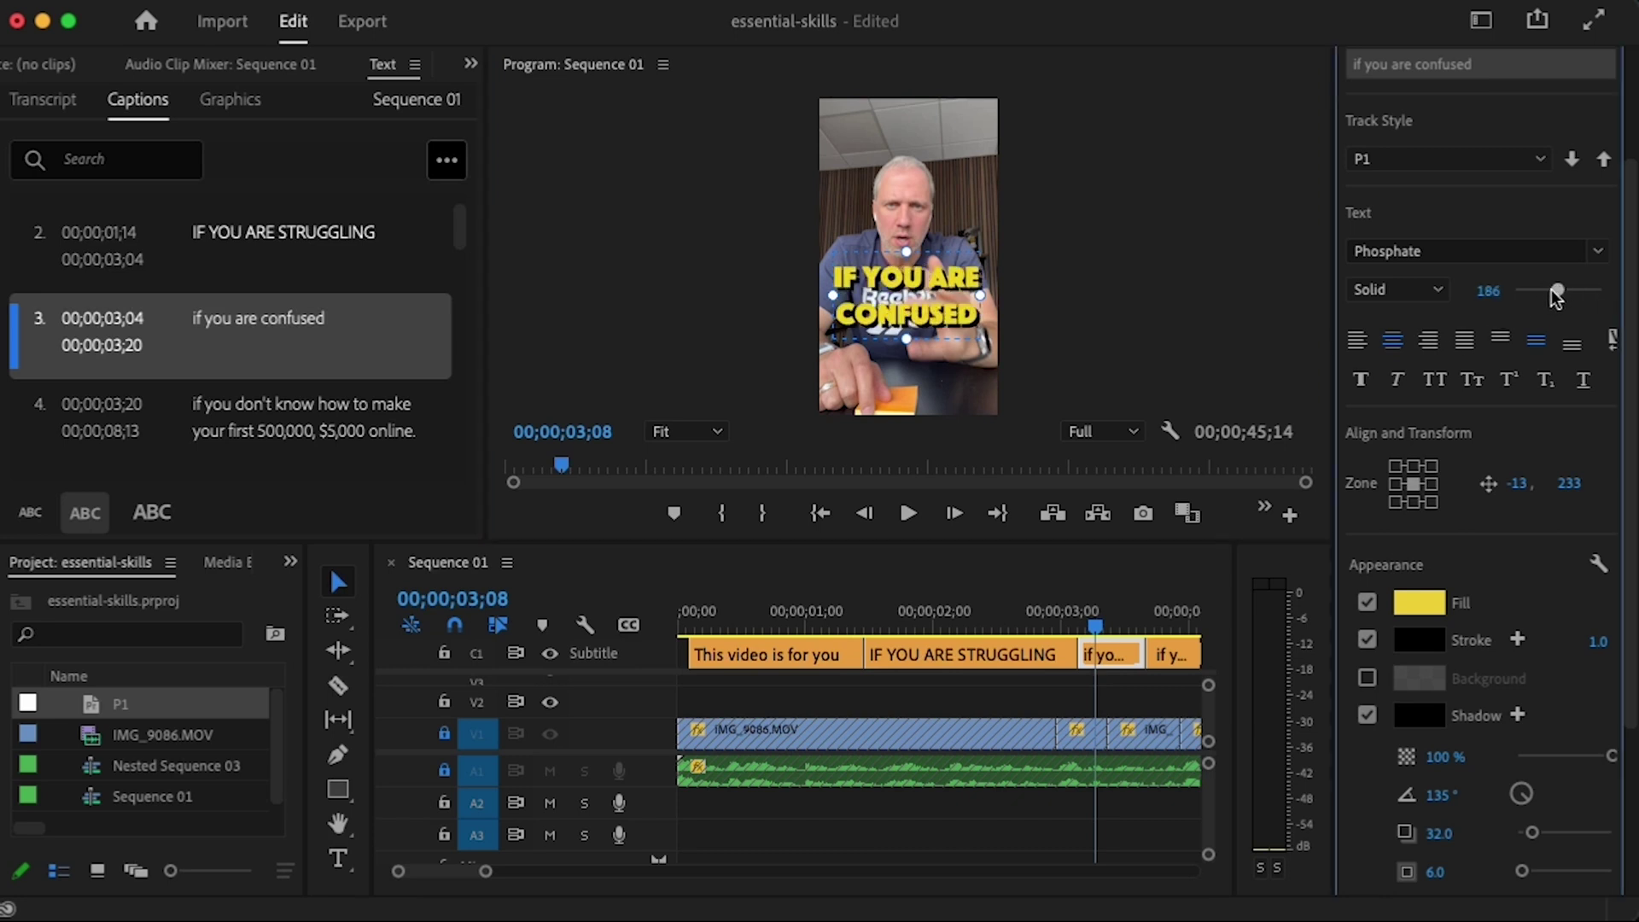
{"action": "double_click", "coordinate": [879, 307]}
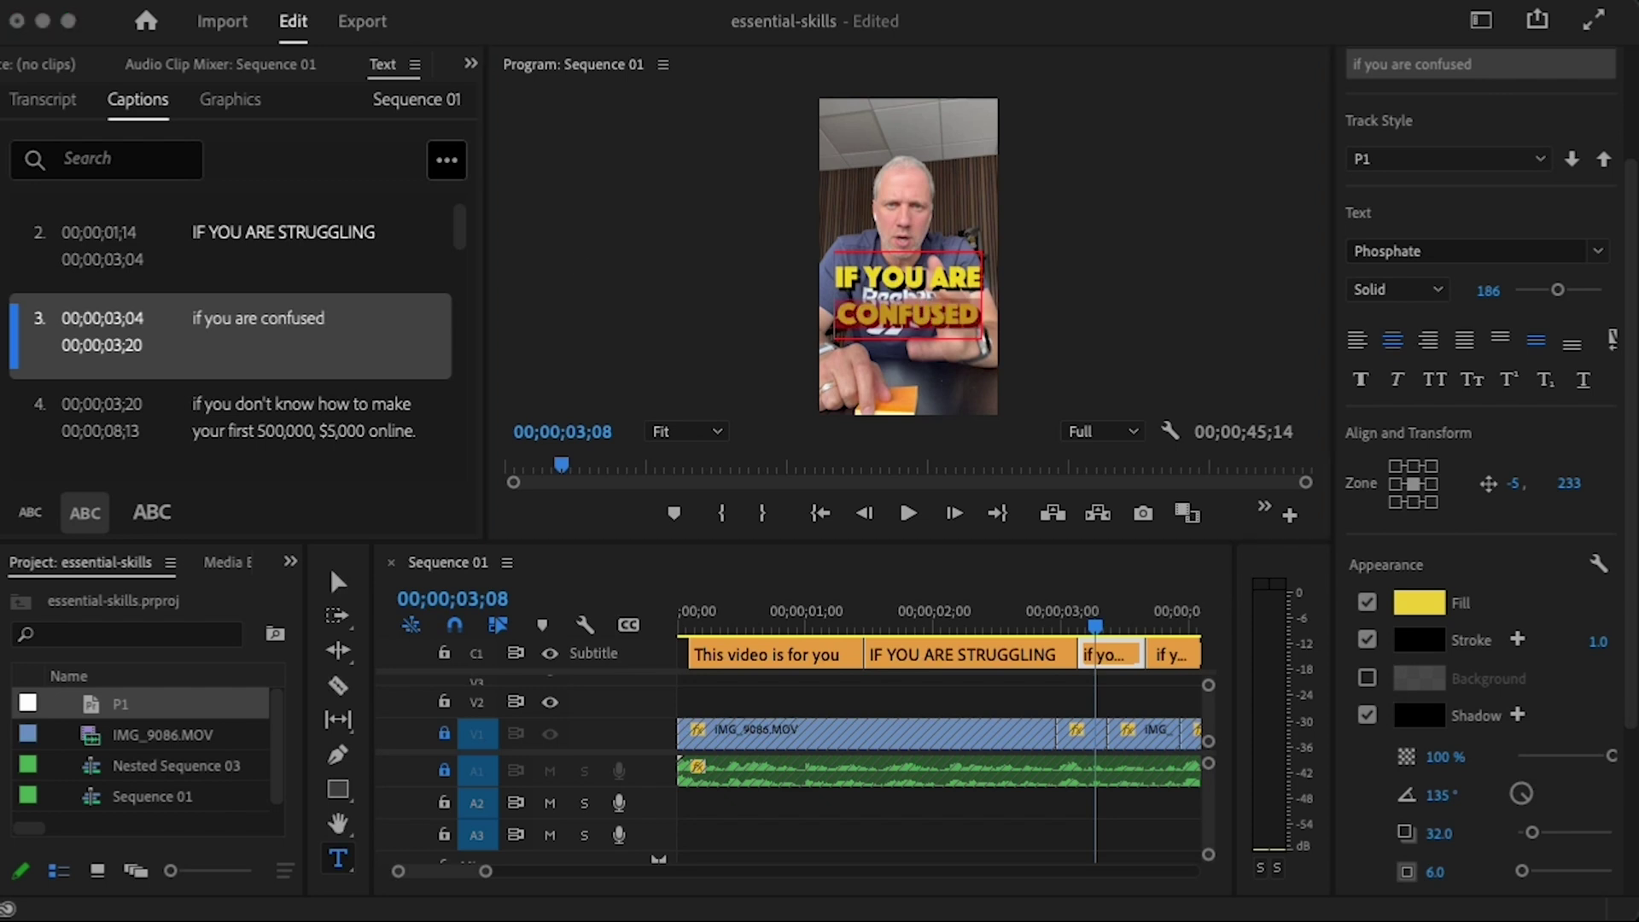
{"action": "left_click", "coordinate": [1416, 604]}
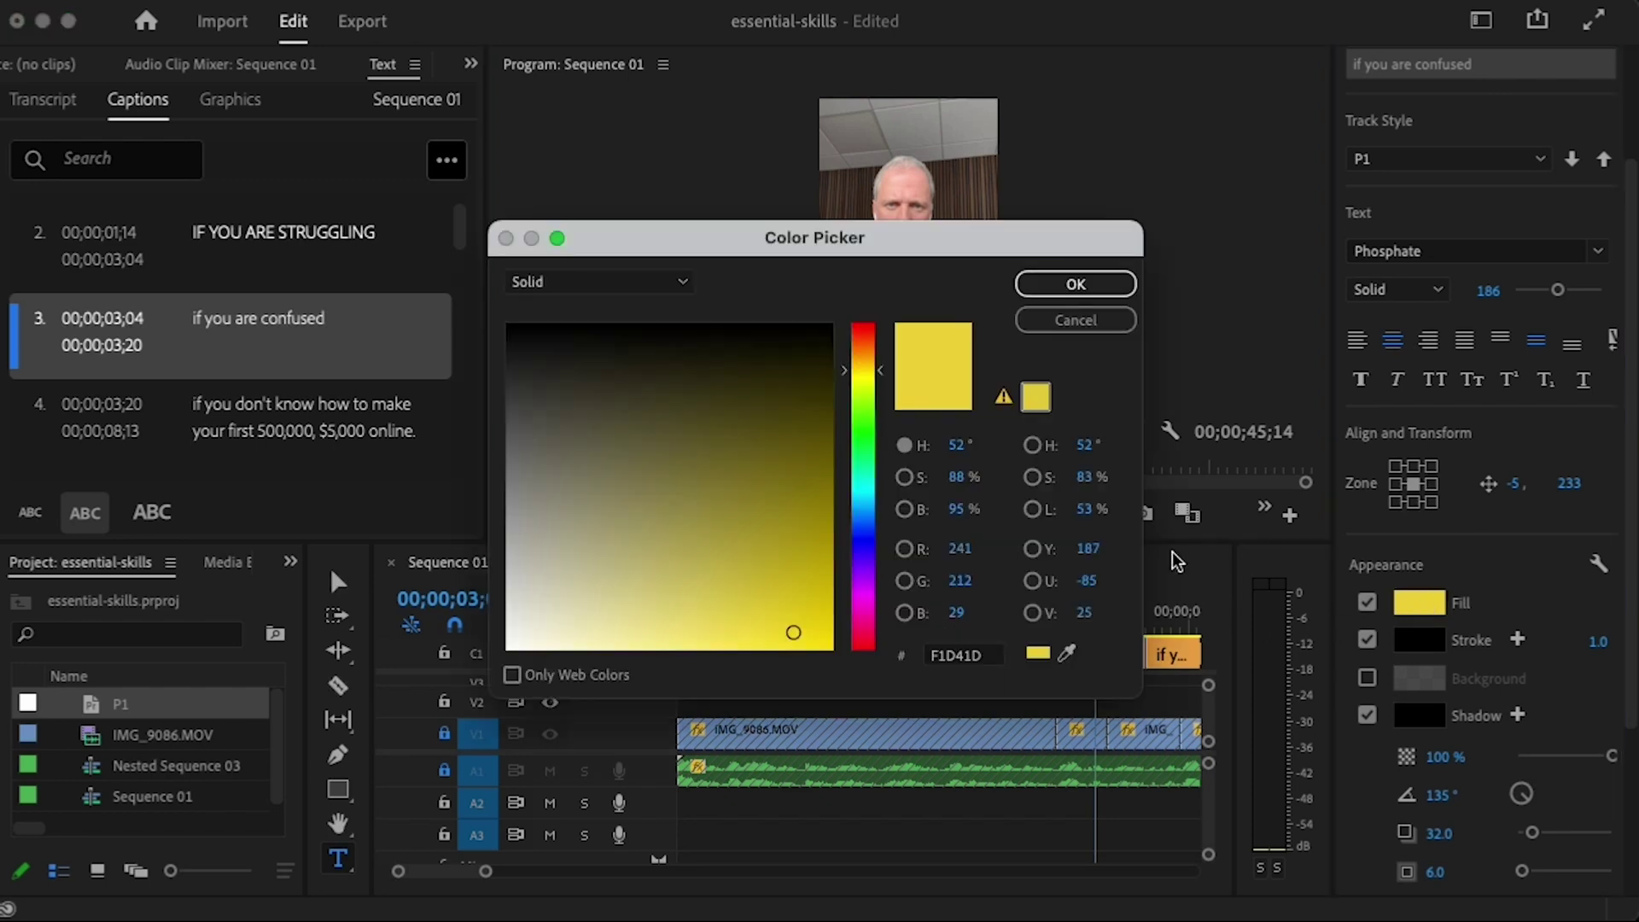
{"action": "double_click", "coordinate": [959, 654]}
{"action": "type", "text": "F11D1D"}
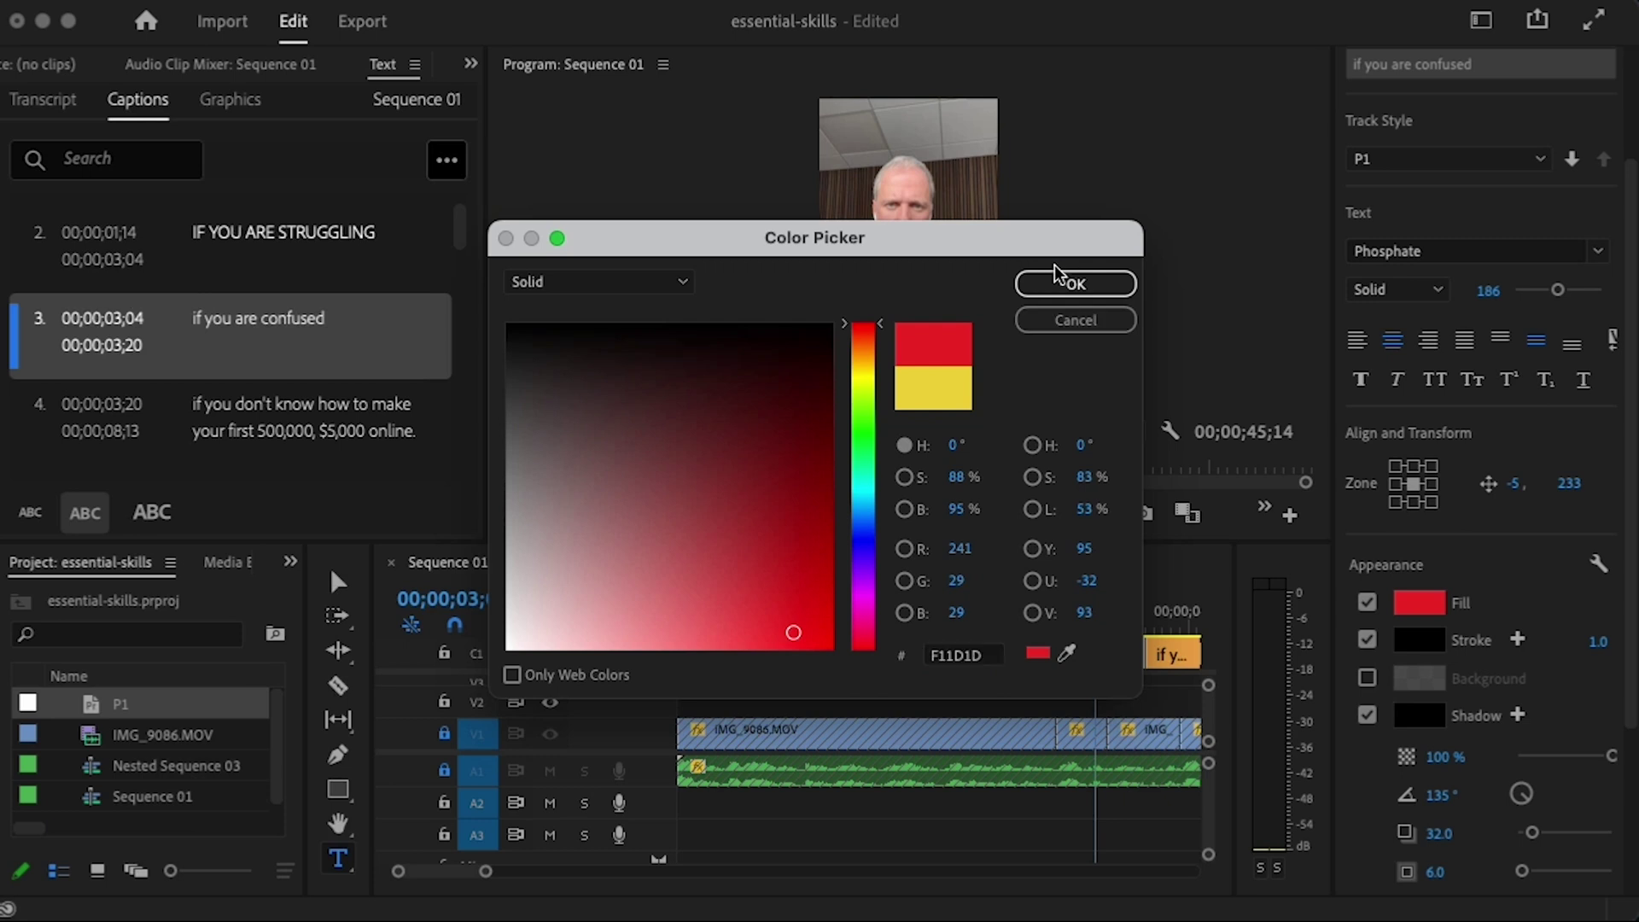
{"action": "left_click", "coordinate": [1067, 283]}
- Return to the start and play the sequence to review the captions
{"action": "left_click_drag", "start_coordinate": [1092, 627], "coordinate": [652, 658]}
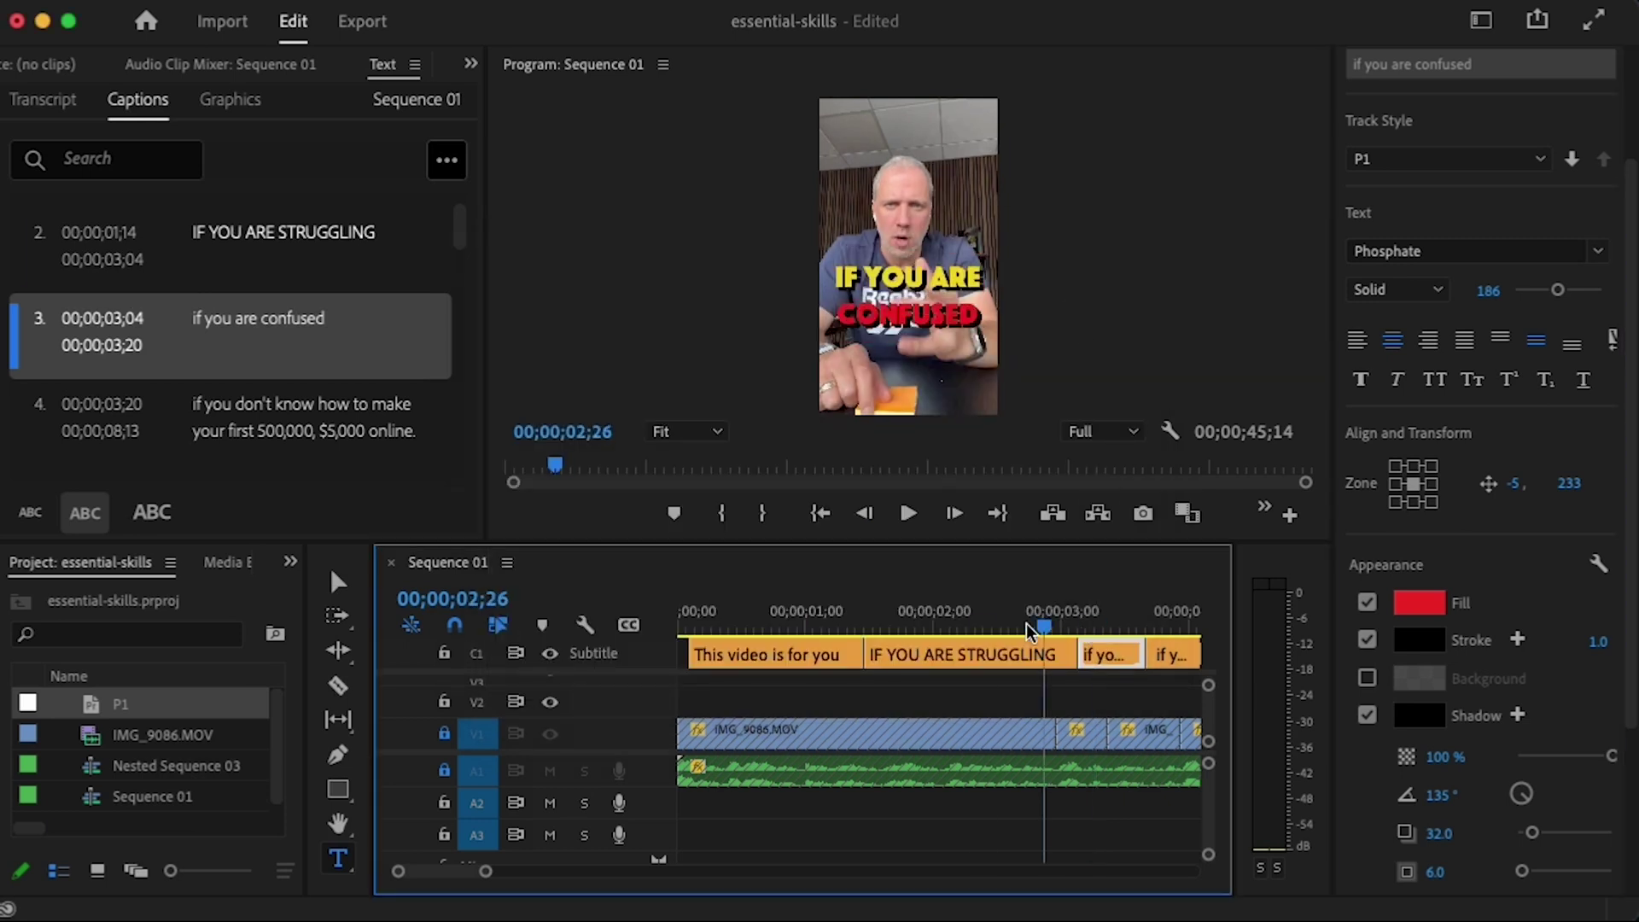
{"action": "left_click", "coordinate": [817, 838]}
{"action": "key", "text": "space"}
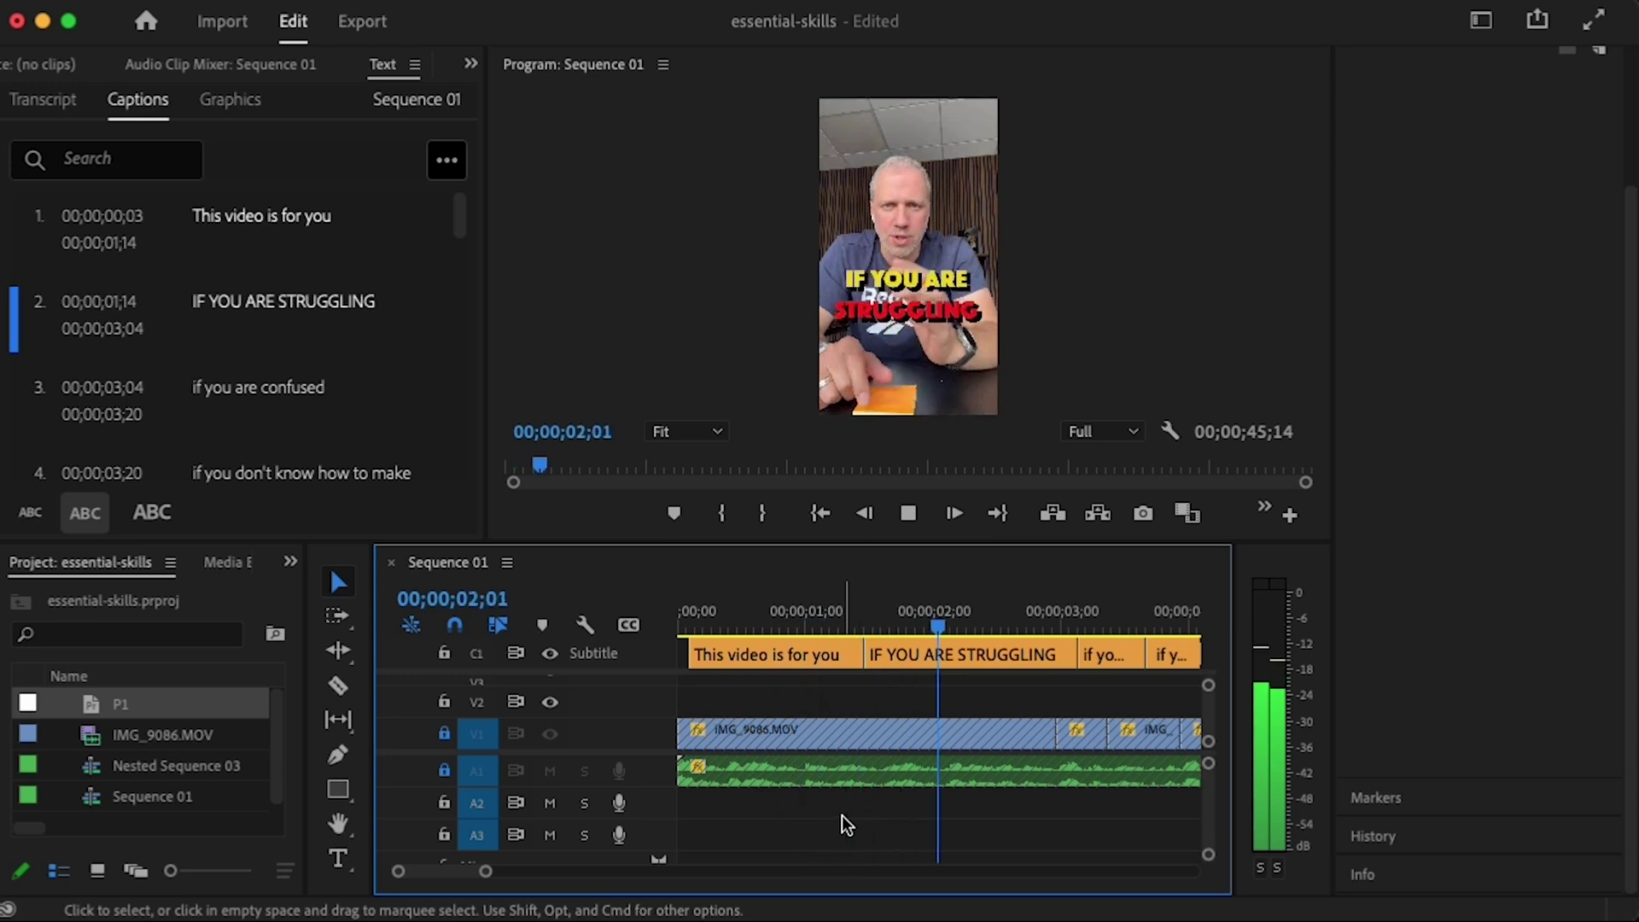
- Cut the long fourth caption with the Razor at 00;00;04;22 and 00;00;05;26
{"action": "key", "text": "space"}
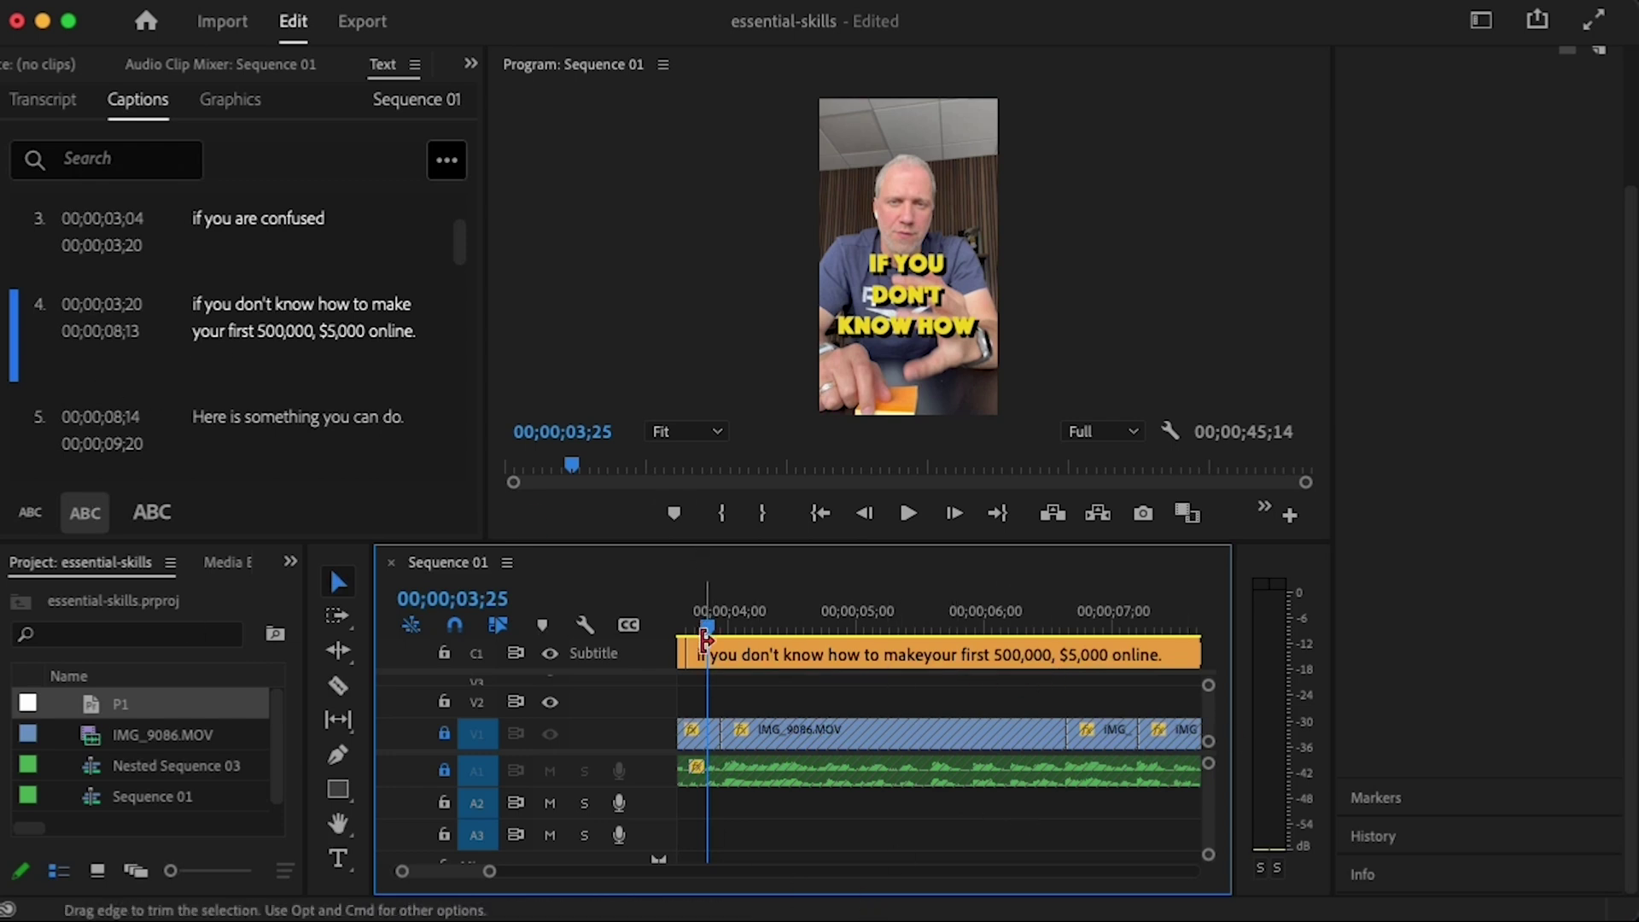
{"action": "left_click_drag", "start_coordinate": [708, 629], "coordinate": [863, 632]}
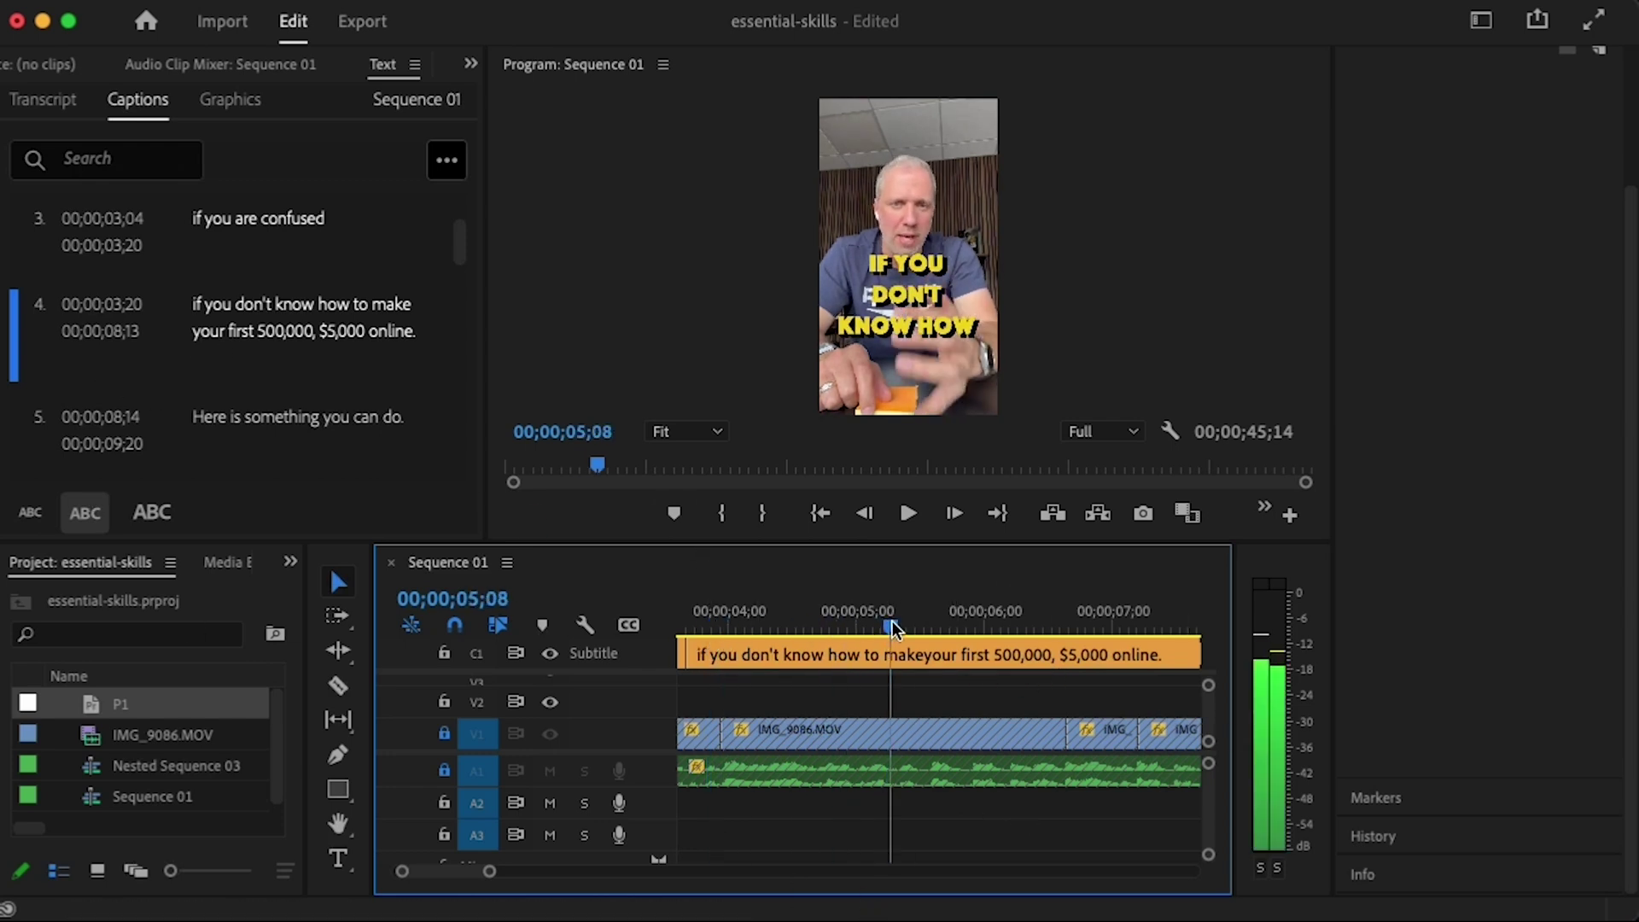
{"action": "key", "text": "c"}
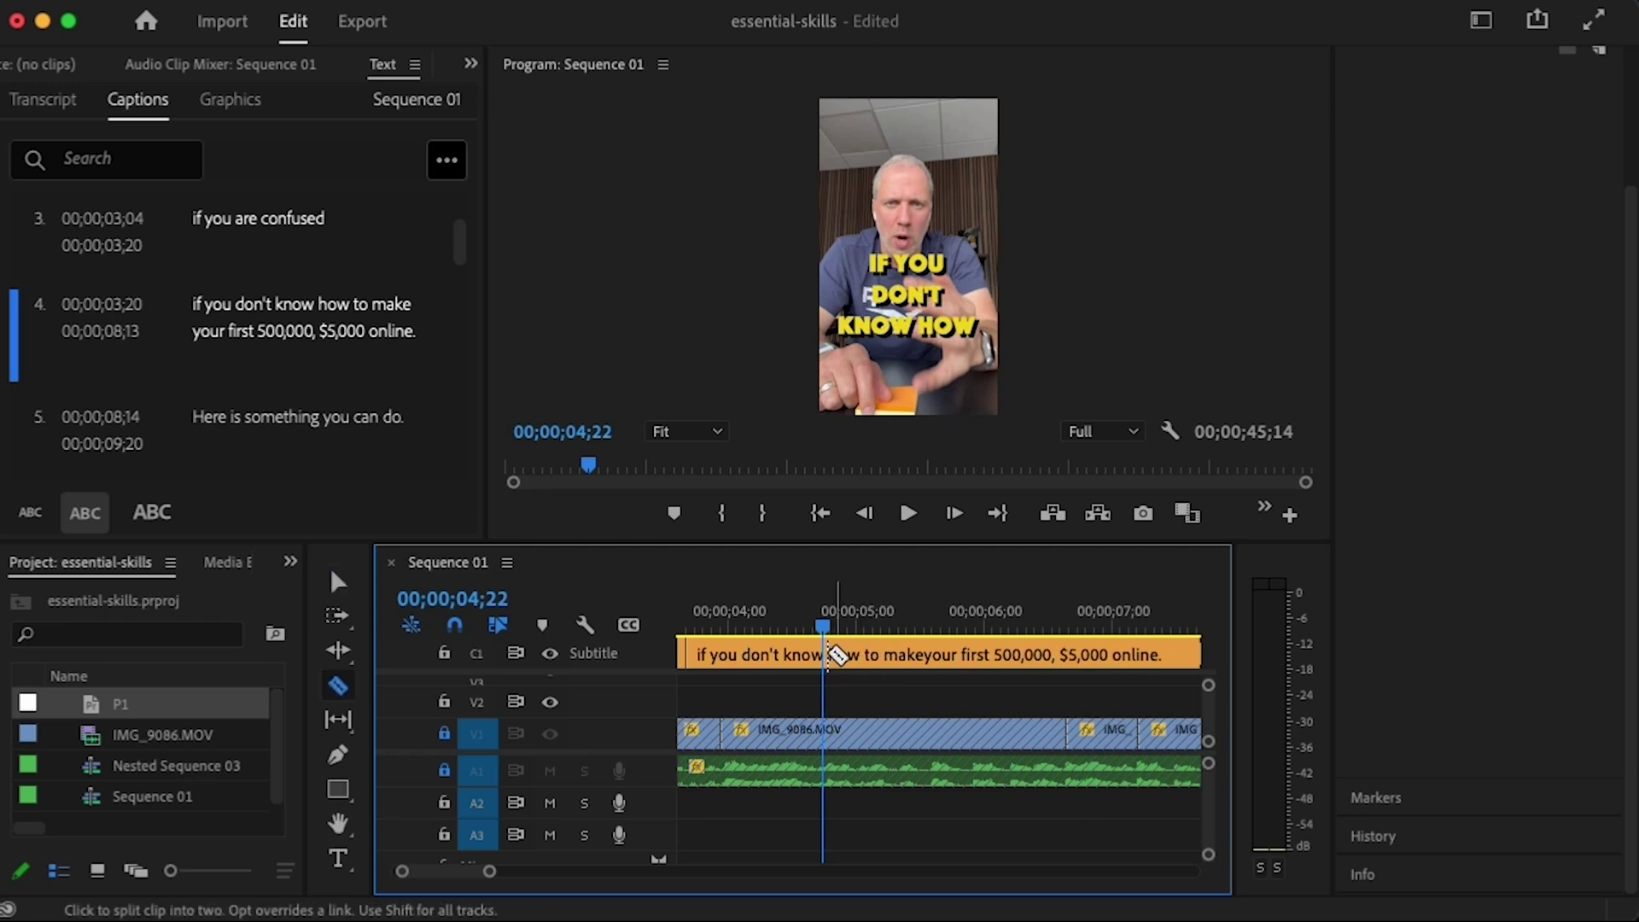
{"action": "left_click", "coordinate": [825, 653]}
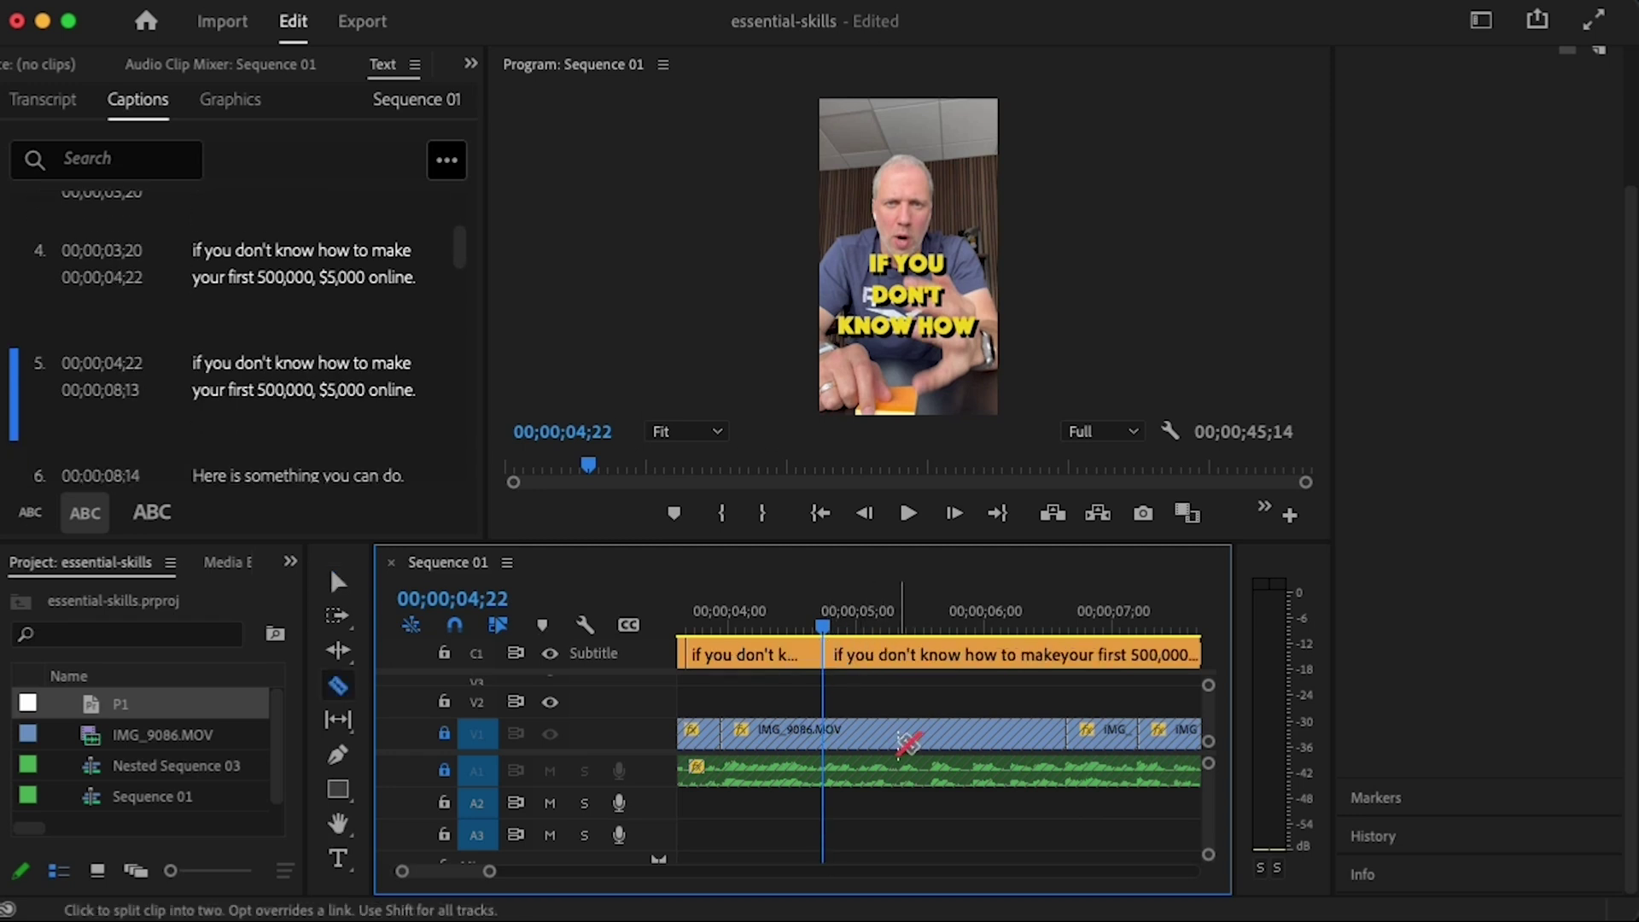
{"action": "left_click", "coordinate": [967, 656]}
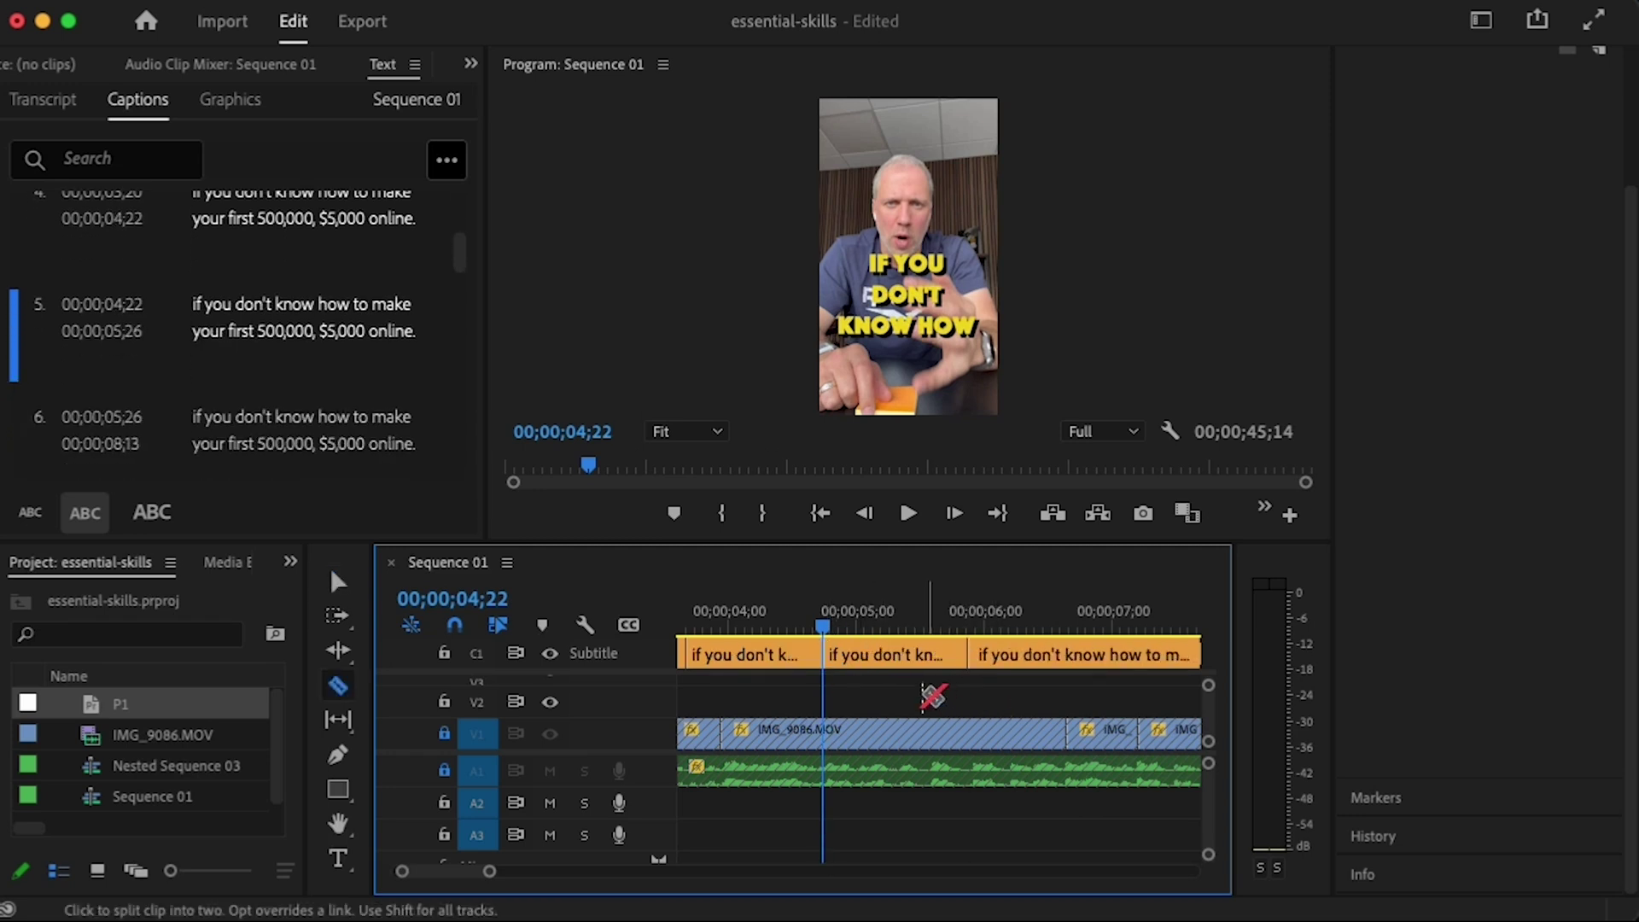
{"action": "key", "text": "v"}
{"action": "left_click", "coordinate": [817, 628]}
{"action": "left_click_drag", "start_coordinate": [816, 624], "coordinate": [740, 626]}
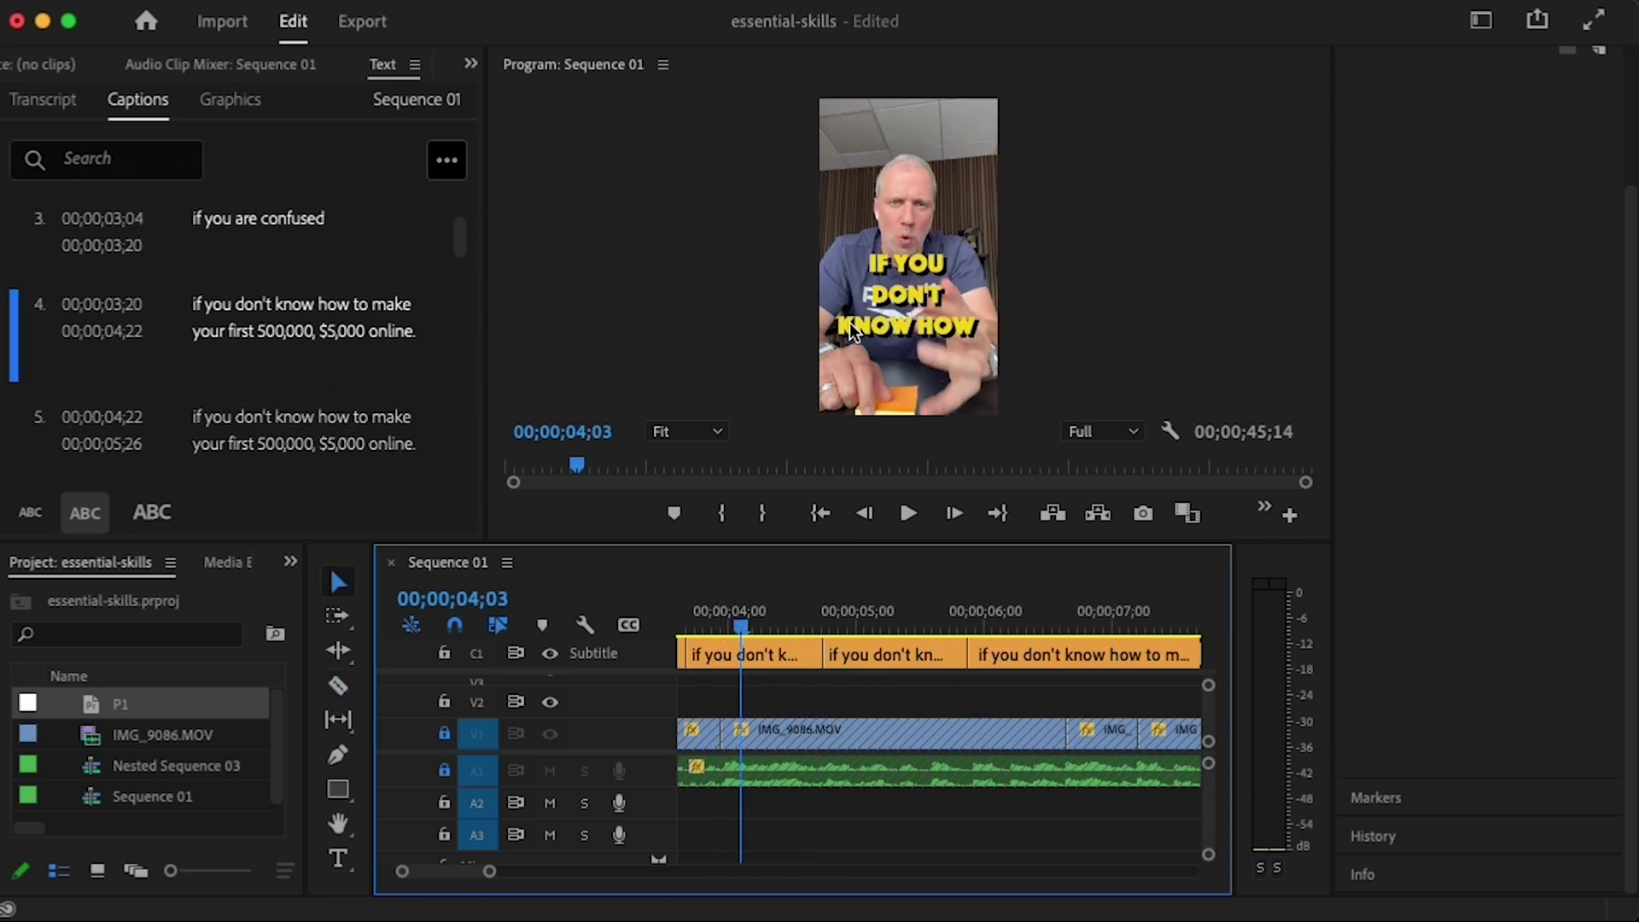
- Trim caption 4's text down to 'if you don't know'
{"action": "double_click", "coordinate": [304, 304]}
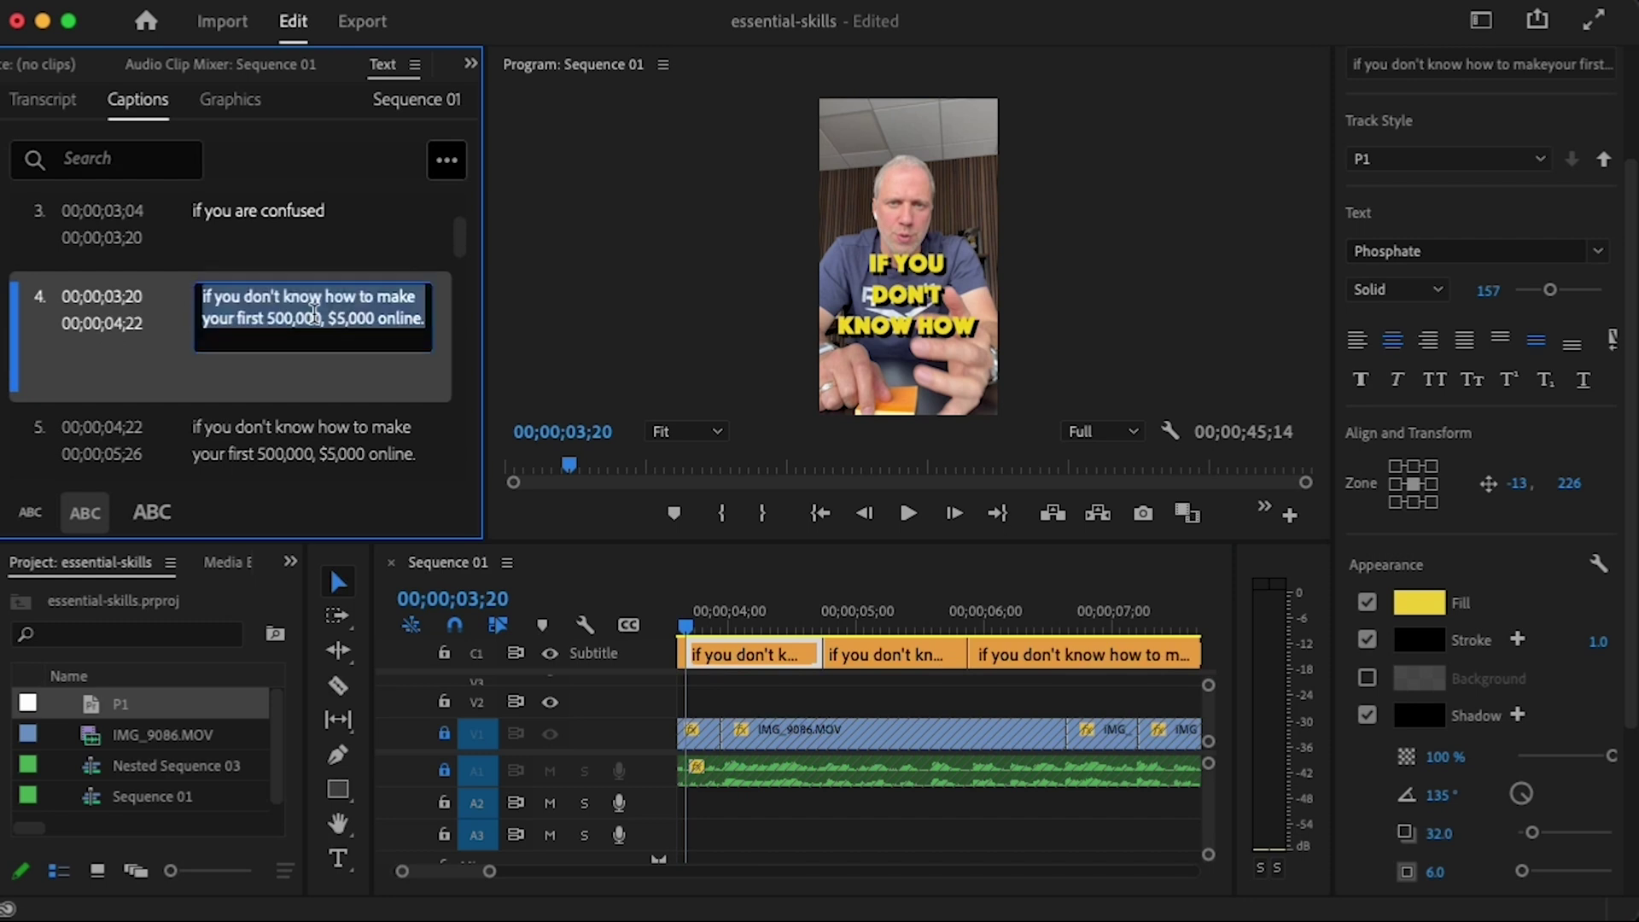
{"action": "left_click", "coordinate": [362, 316]}
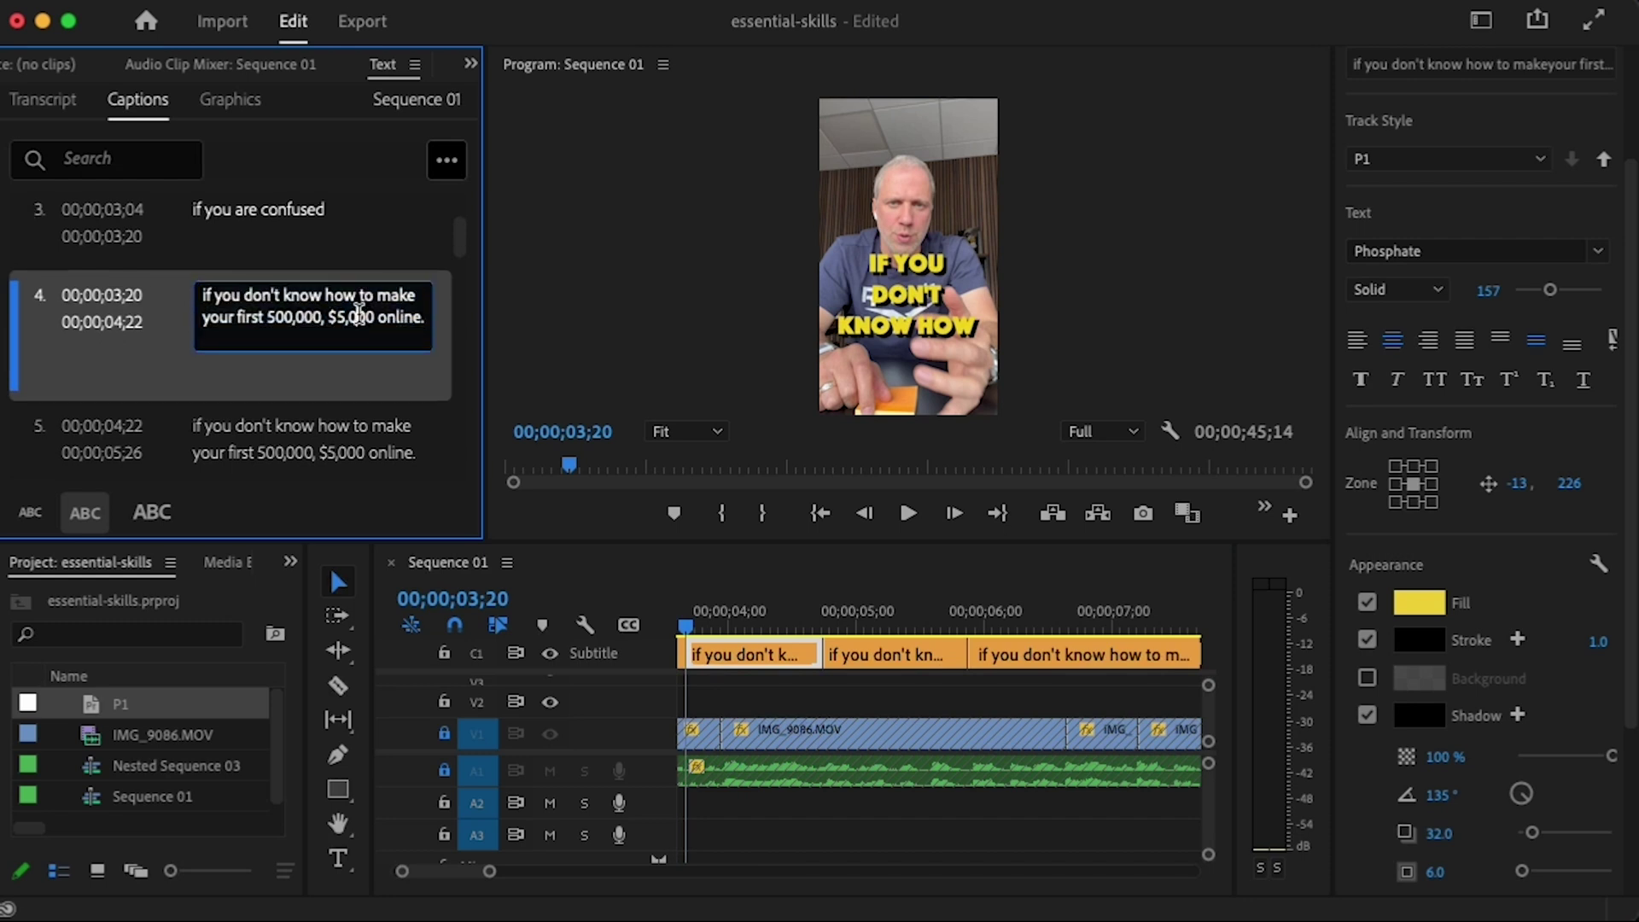
{"action": "left_click_drag", "start_coordinate": [326, 295], "coordinate": [418, 327]}
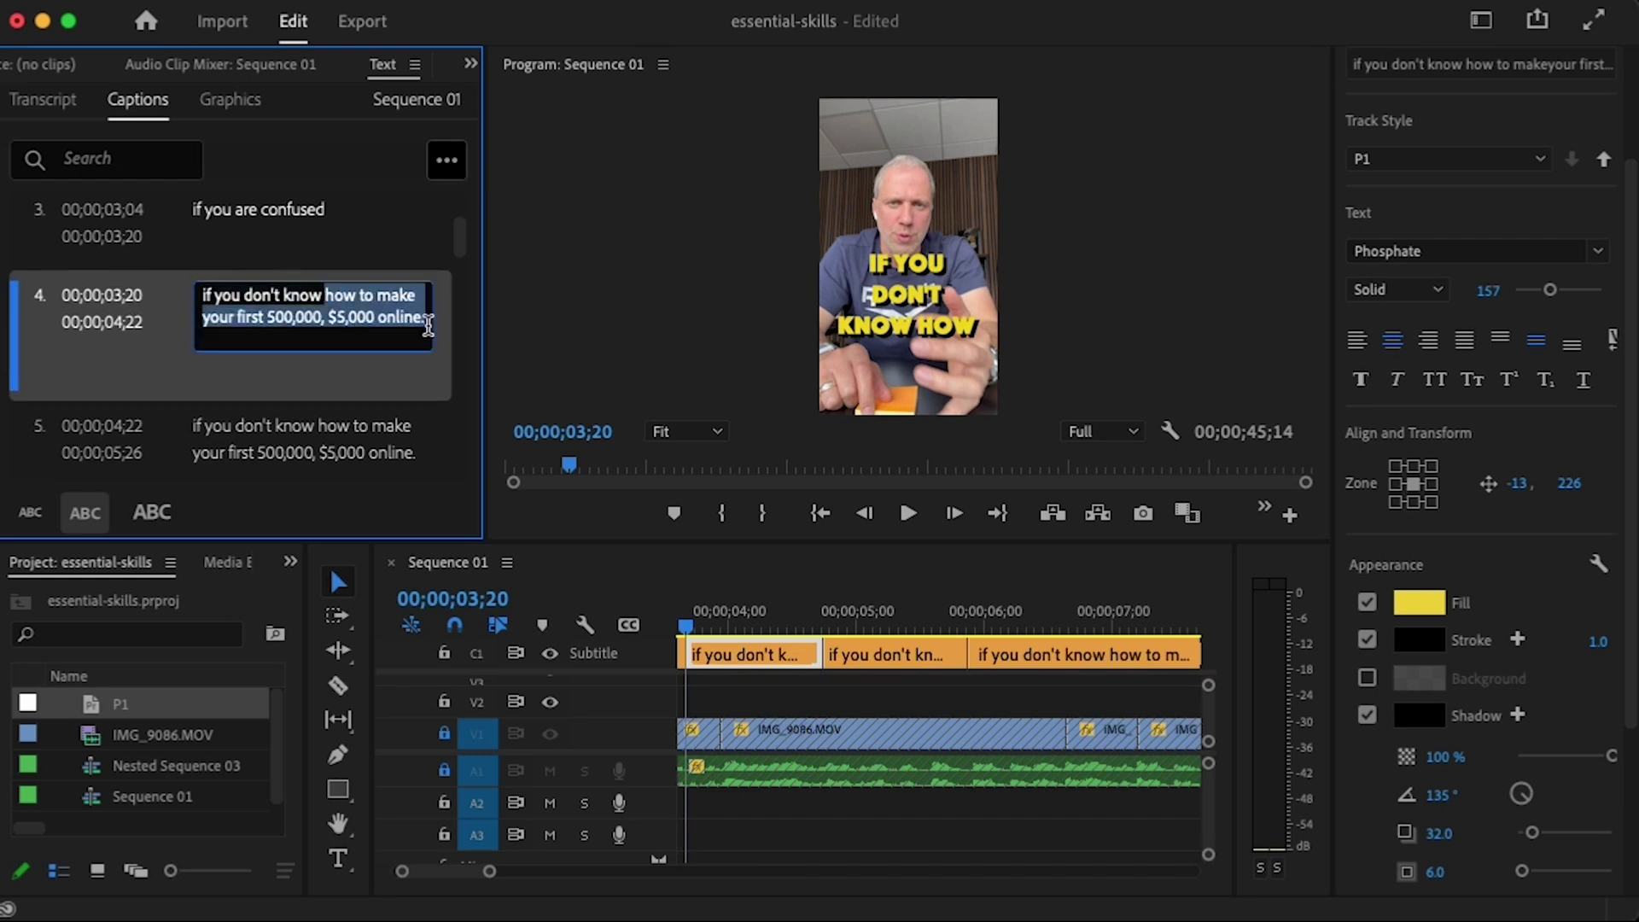
{"action": "key", "text": "BackSpace"}
- Edit caption 5 to read 'how to make' by deleting its opening words and second line
{"action": "left_click", "coordinate": [362, 425]}
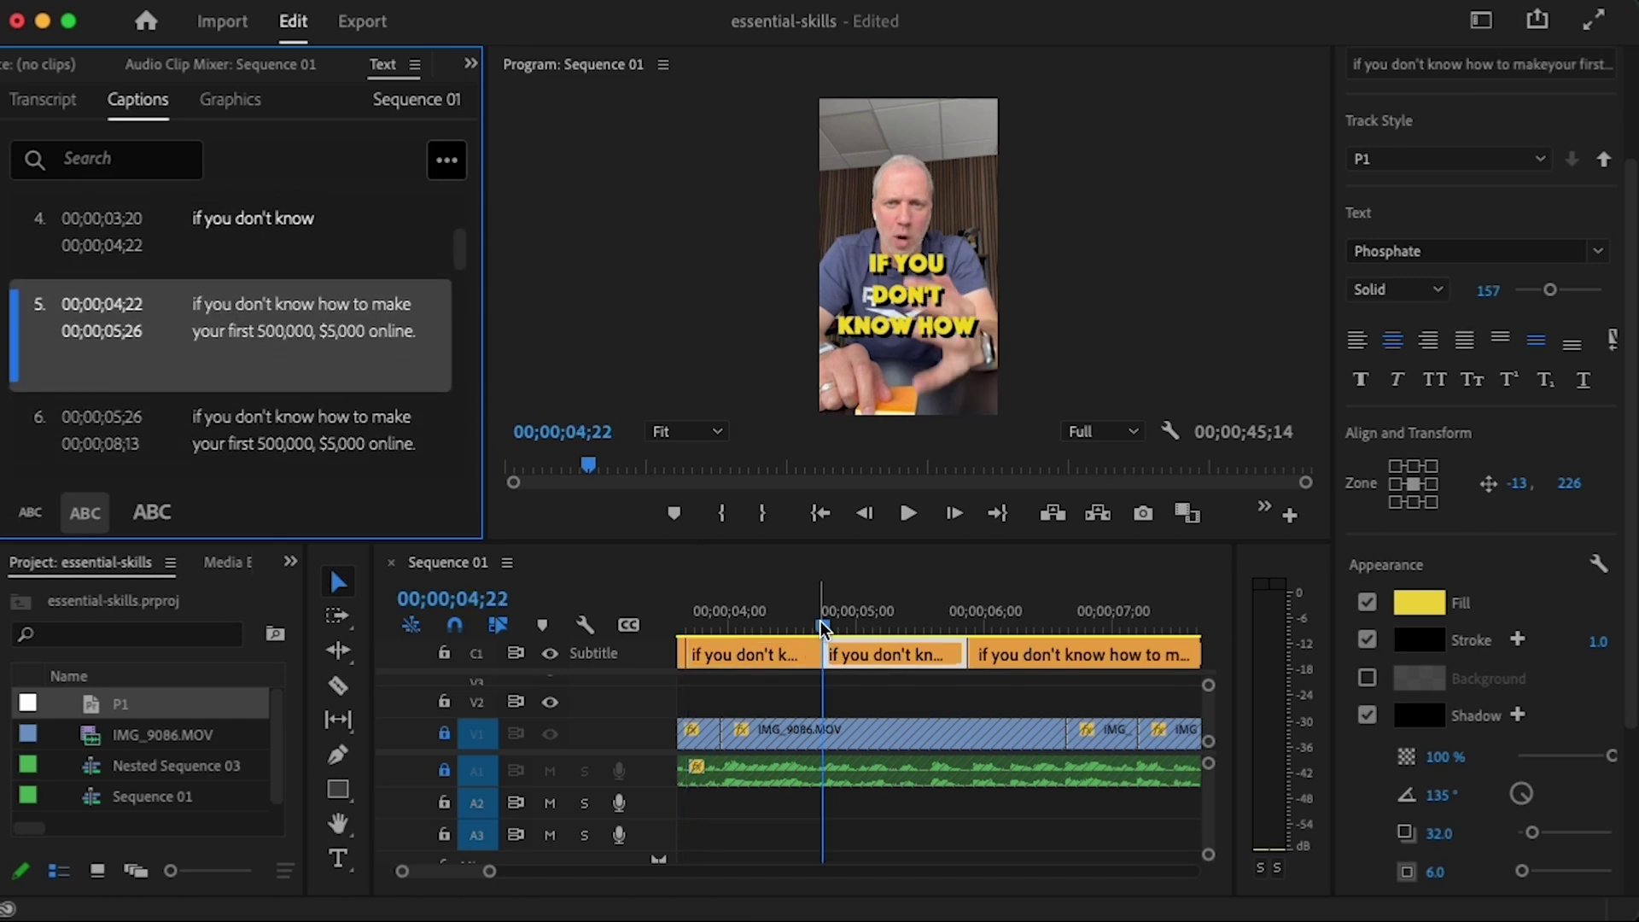
{"action": "left_click_drag", "start_coordinate": [822, 621], "coordinate": [865, 617]}
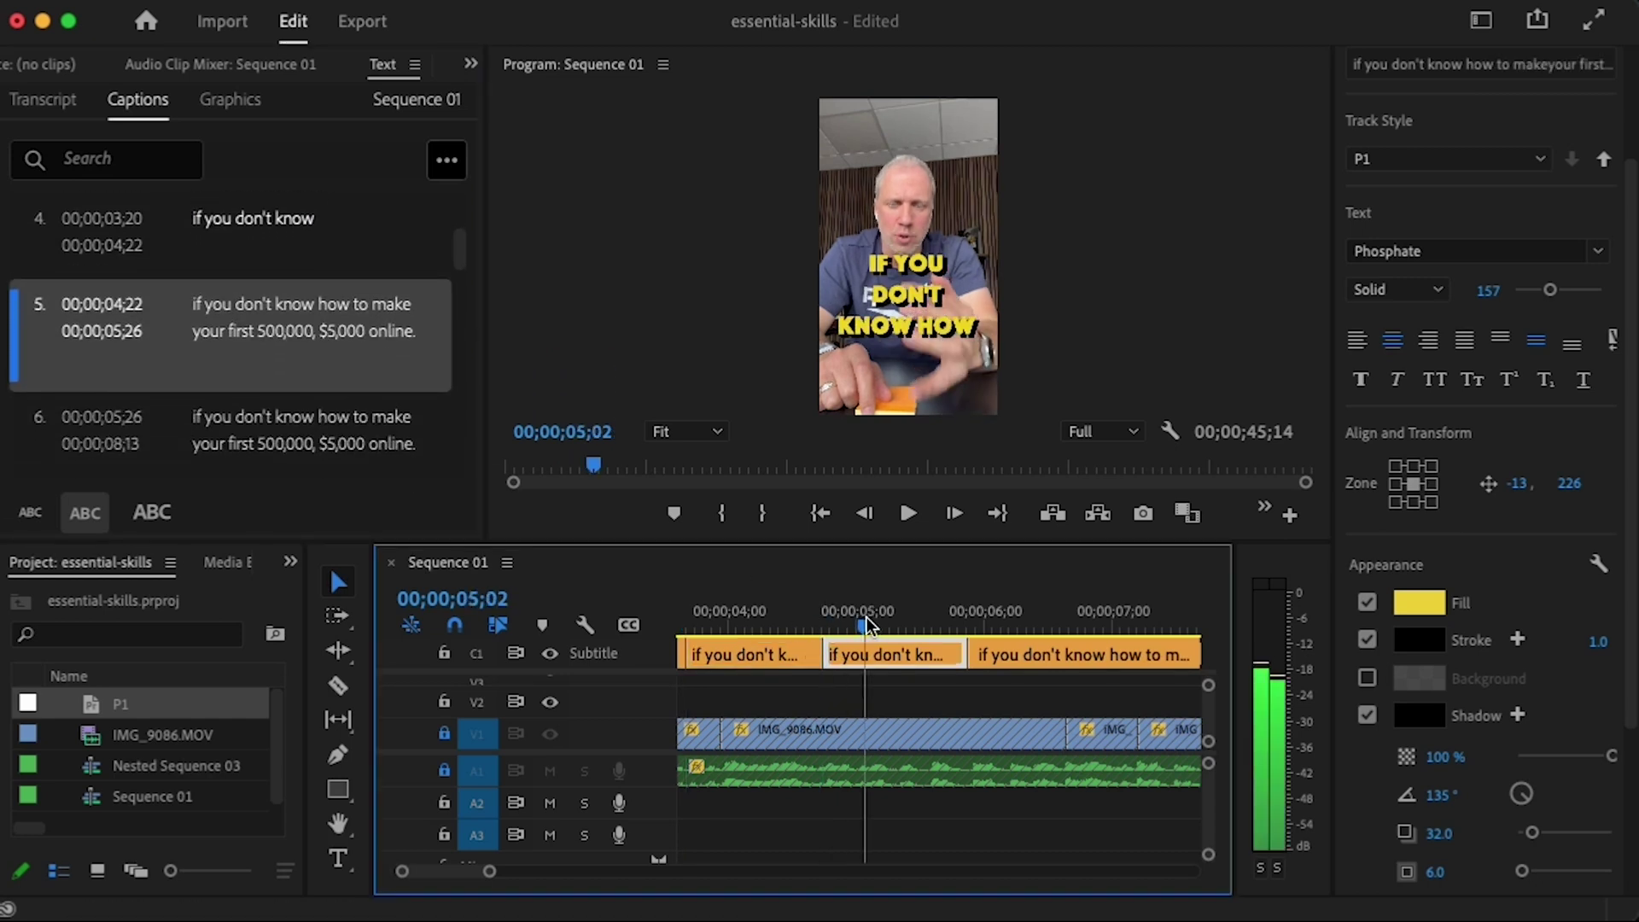
{"action": "double_click", "coordinate": [297, 324]}
{"action": "left_click", "coordinate": [329, 303]}
{"action": "left_click_drag", "start_coordinate": [324, 303], "coordinate": [165, 303]}
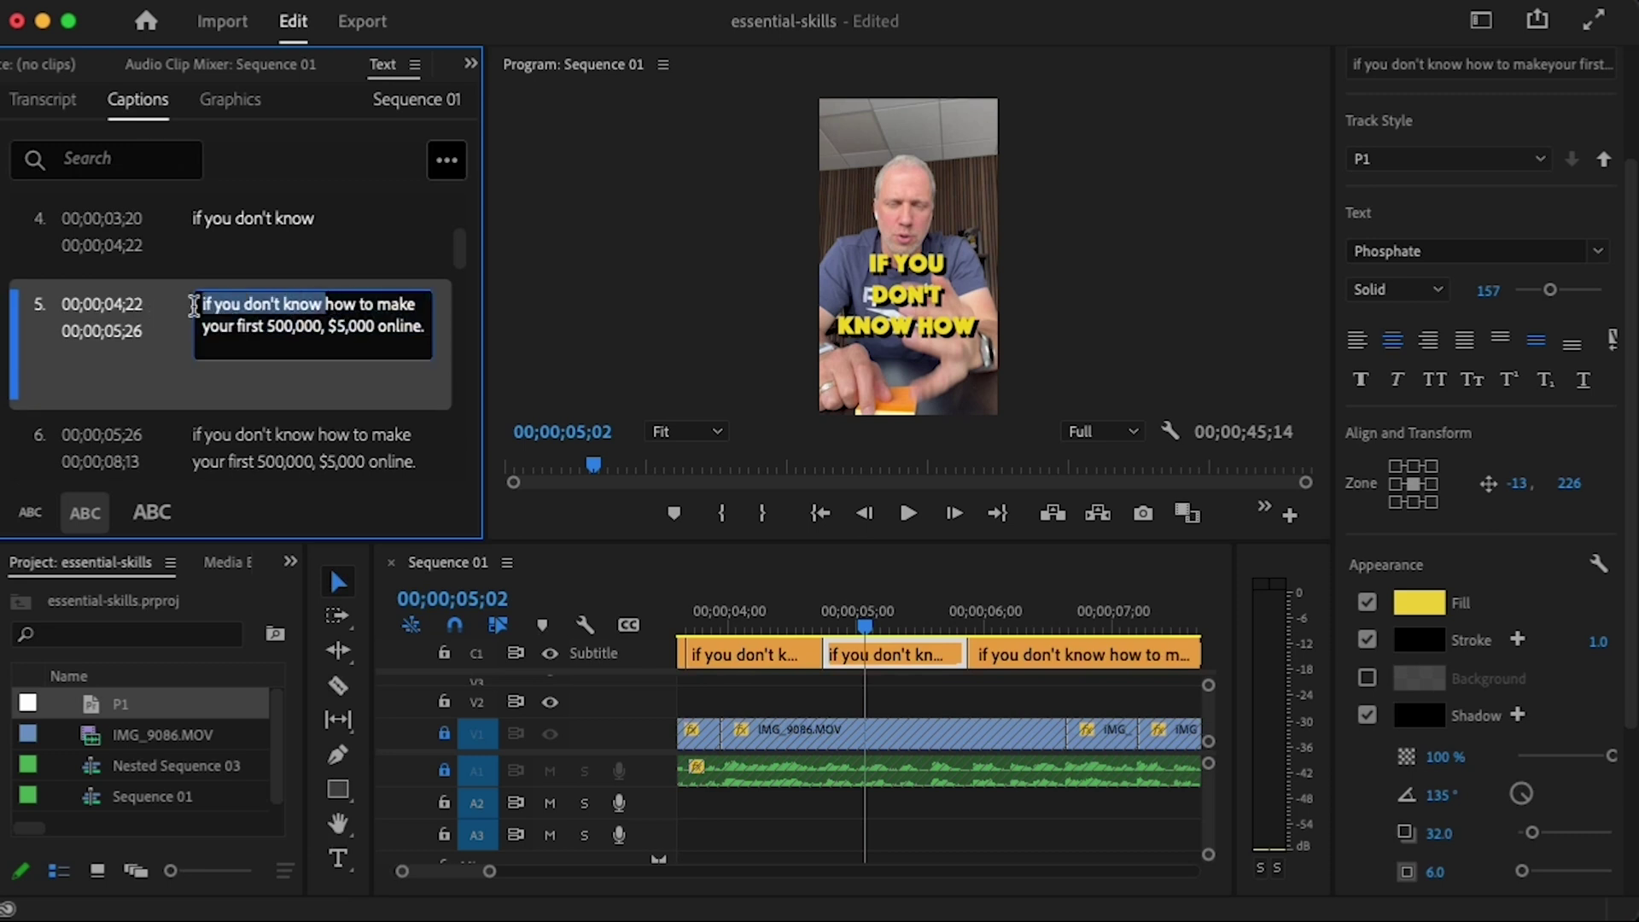
{"action": "key", "text": "BackSpace"}
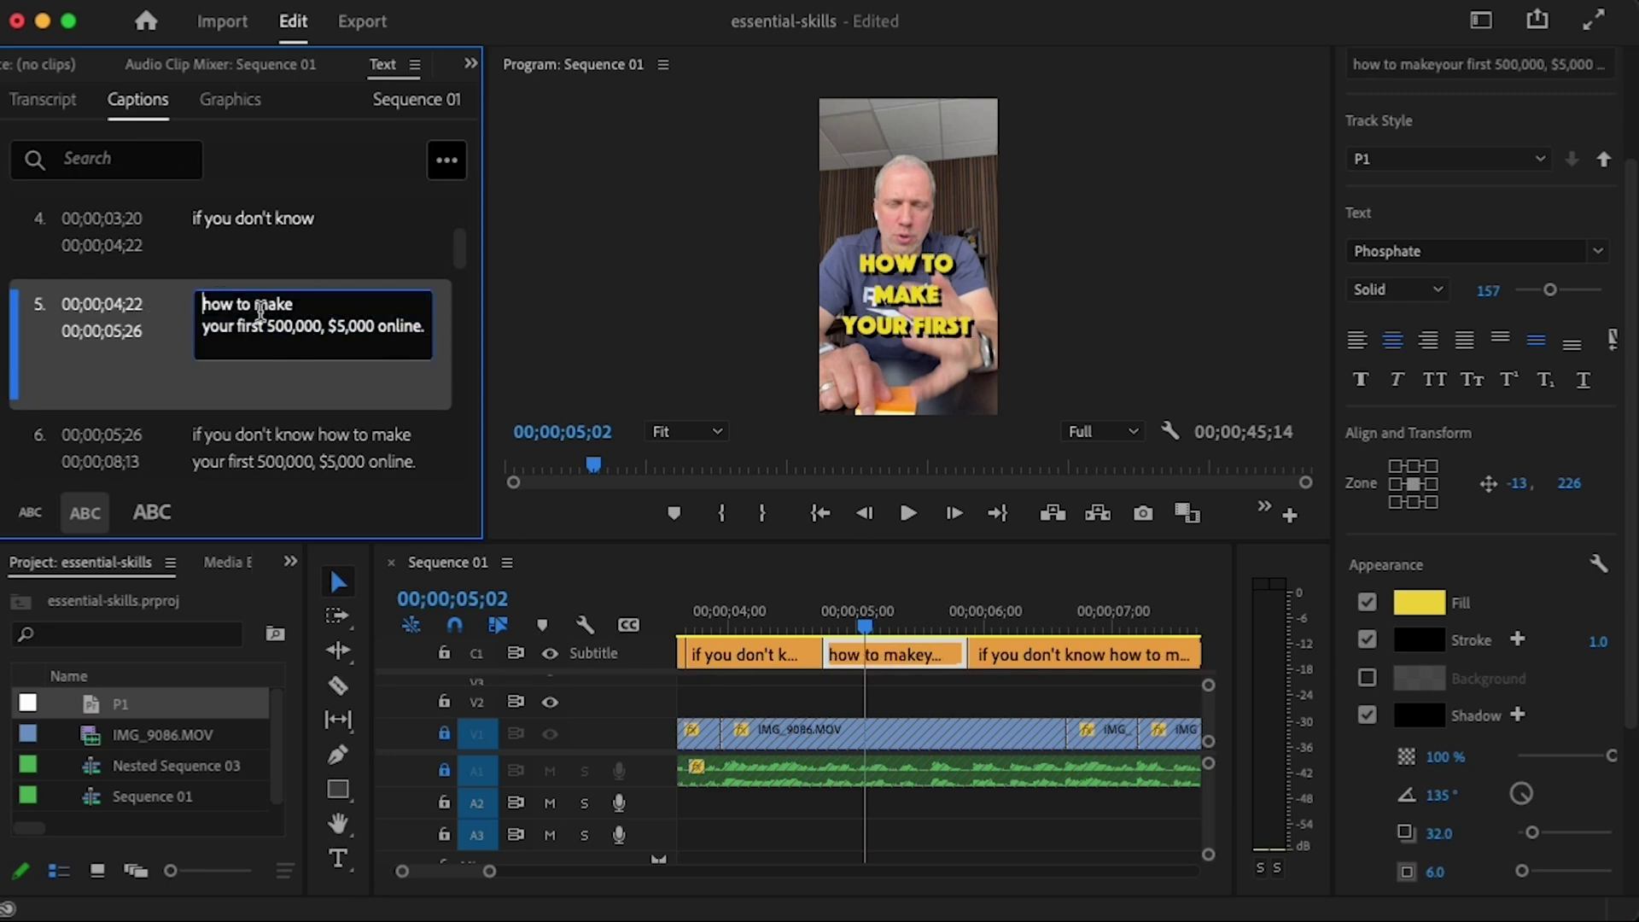
{"action": "left_click_drag", "start_coordinate": [202, 324], "coordinate": [427, 326]}
{"action": "key", "text": "BackSpace"}
{"action": "left_click", "coordinate": [913, 652]}
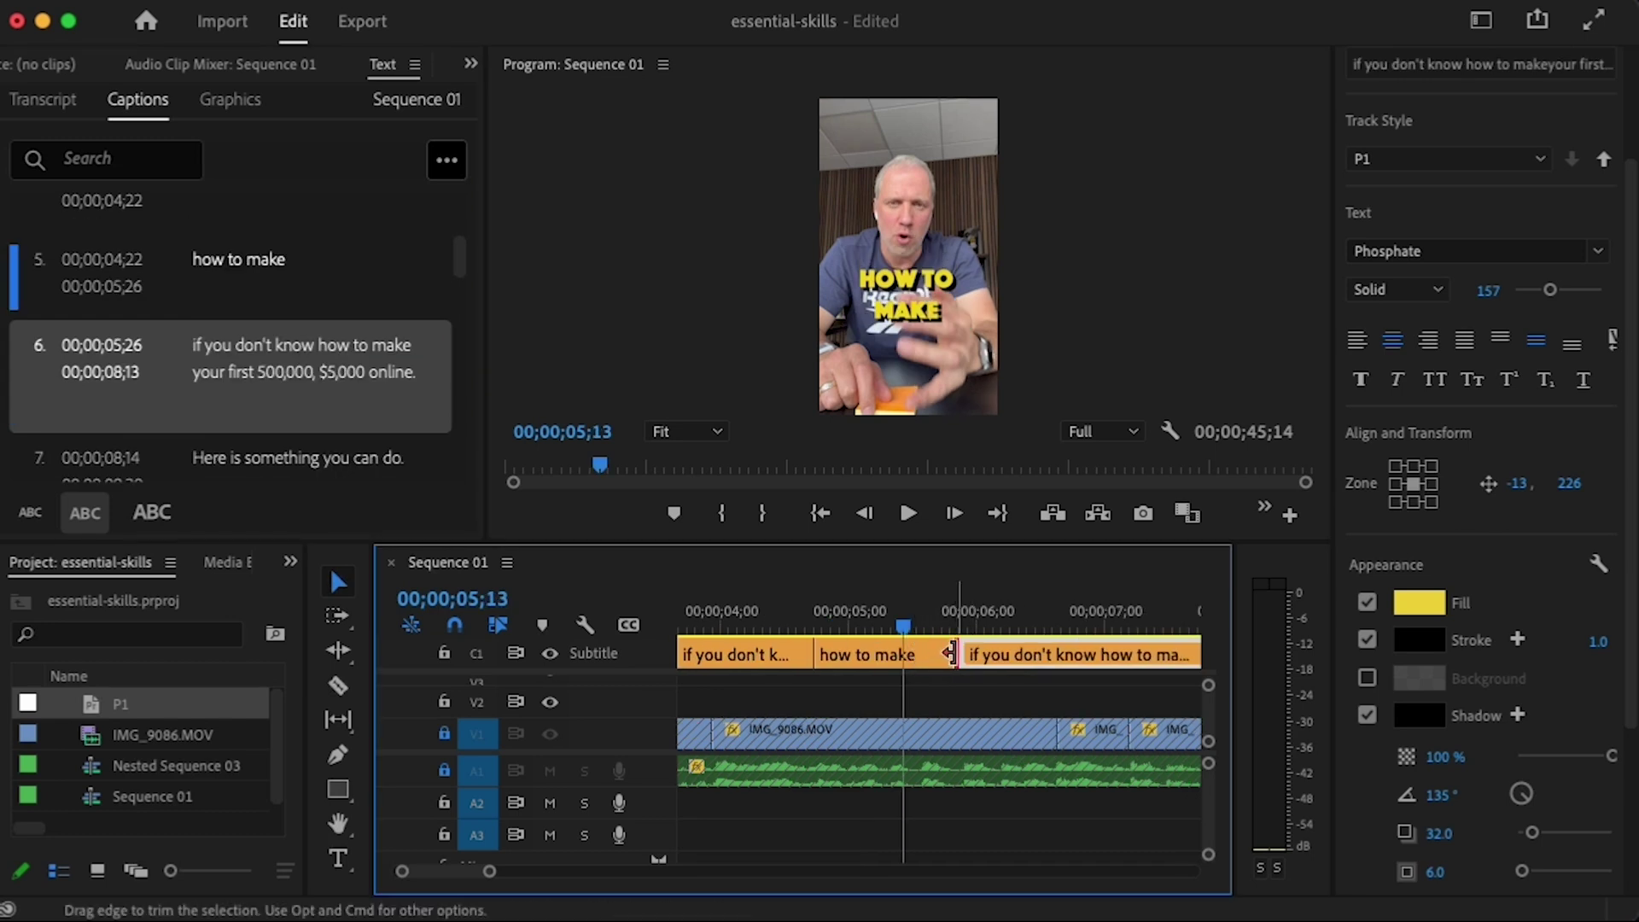
- Trim the 'how to make' caption to end at 05;19 and extend the next caption back to meet it
{"action": "left_click_drag", "start_coordinate": [950, 652], "coordinate": [927, 654]}
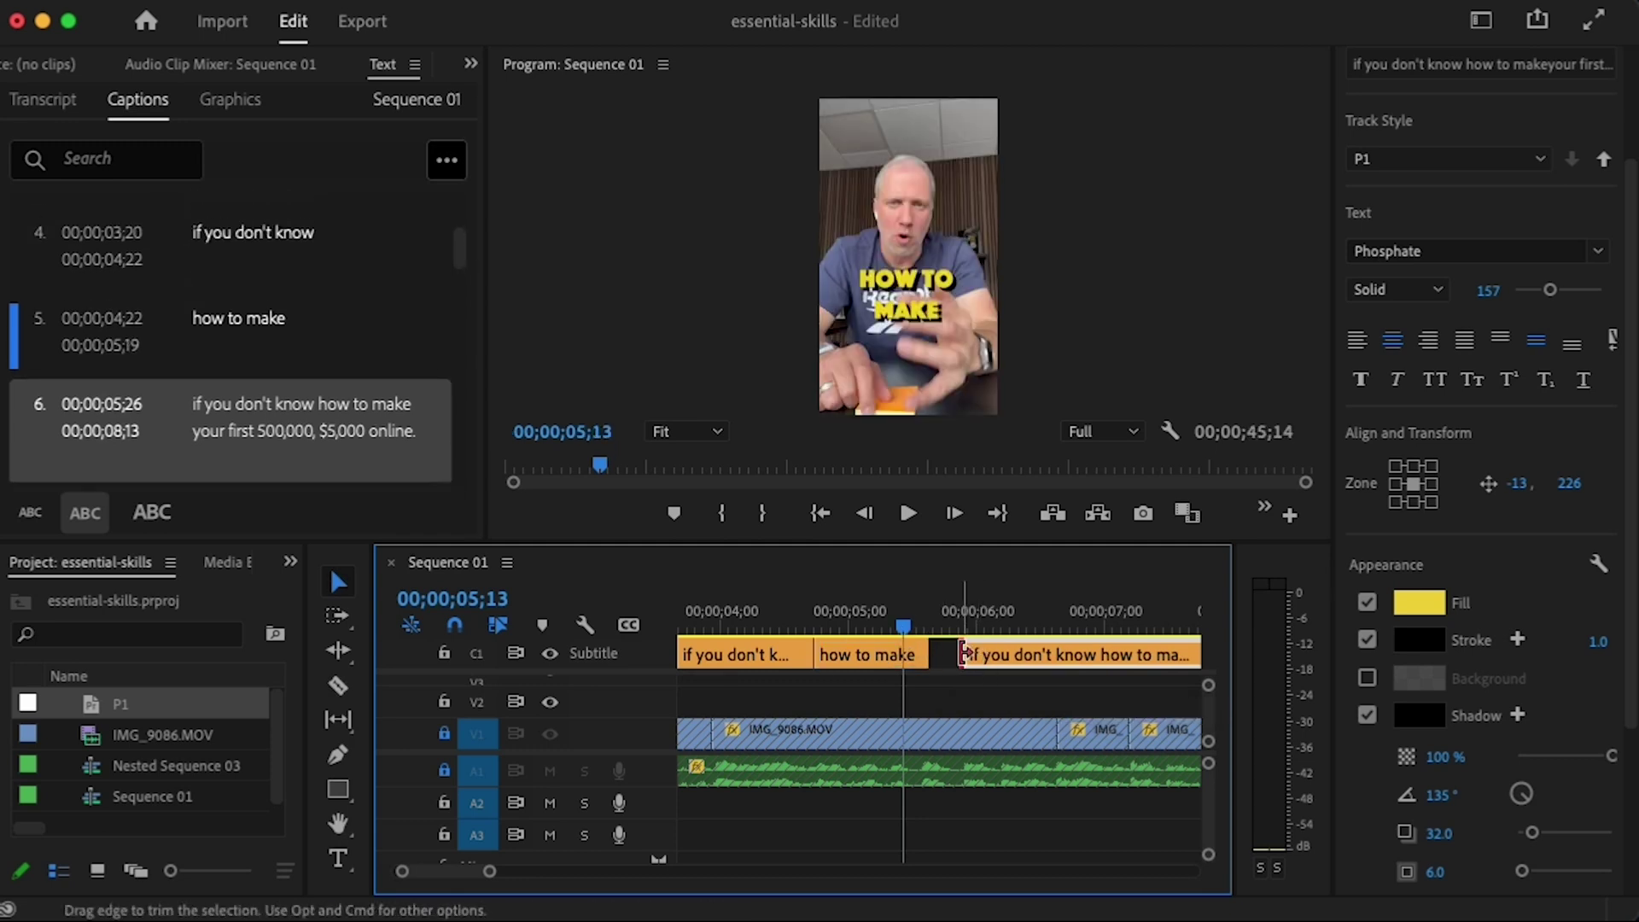
{"action": "left_click_drag", "start_coordinate": [963, 654], "coordinate": [931, 654]}
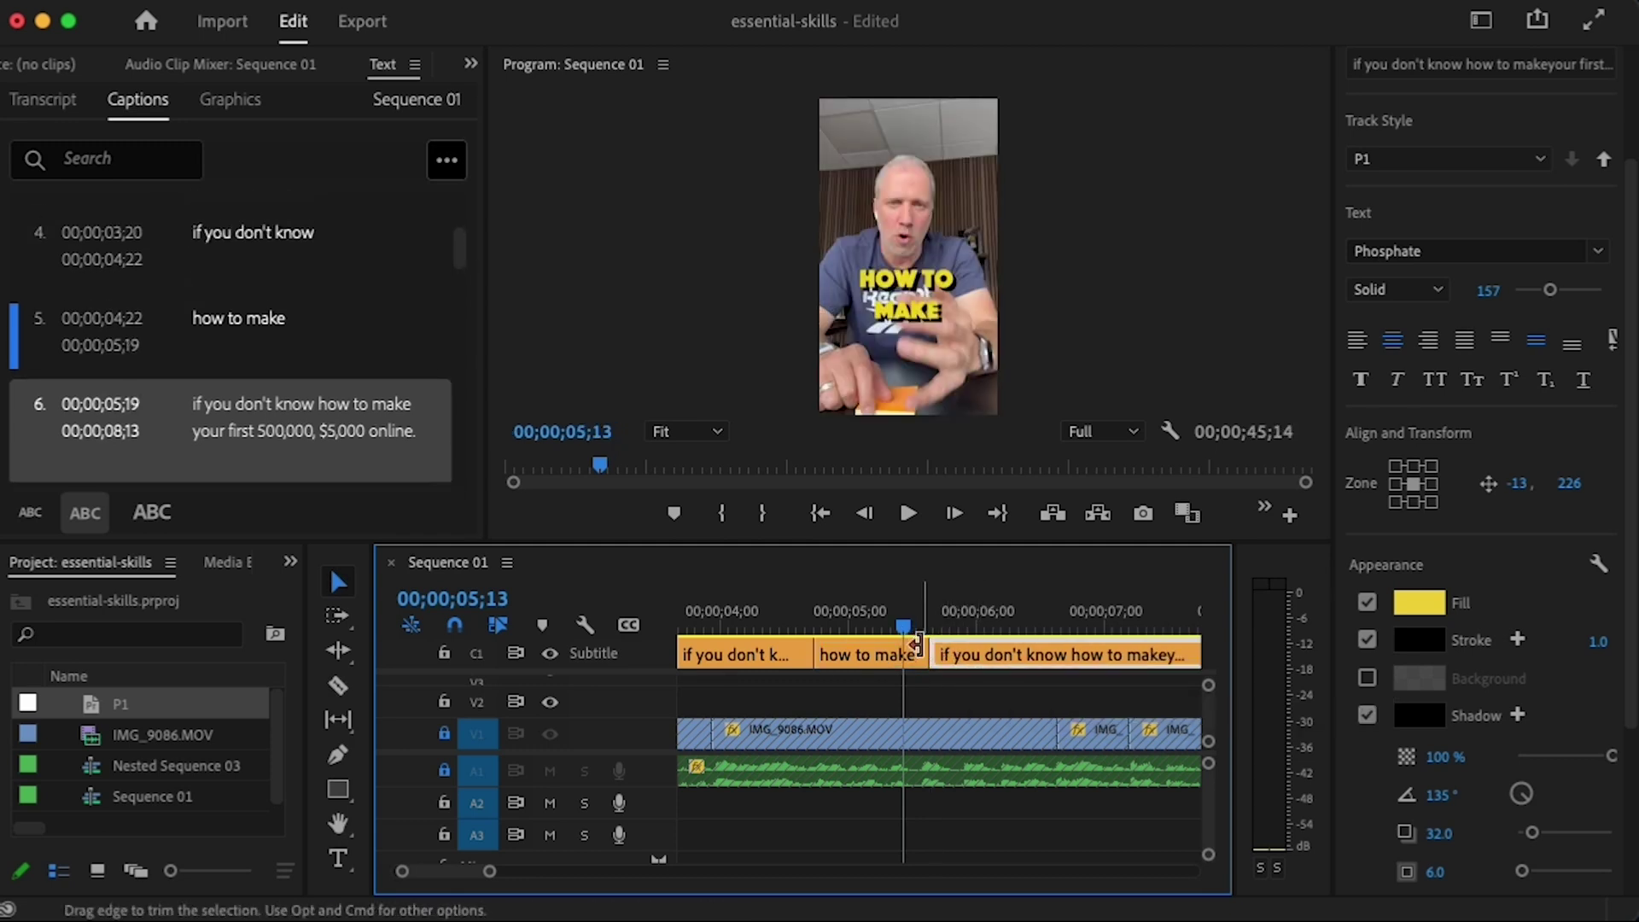
{"action": "left_click_drag", "start_coordinate": [903, 628], "coordinate": [964, 631]}
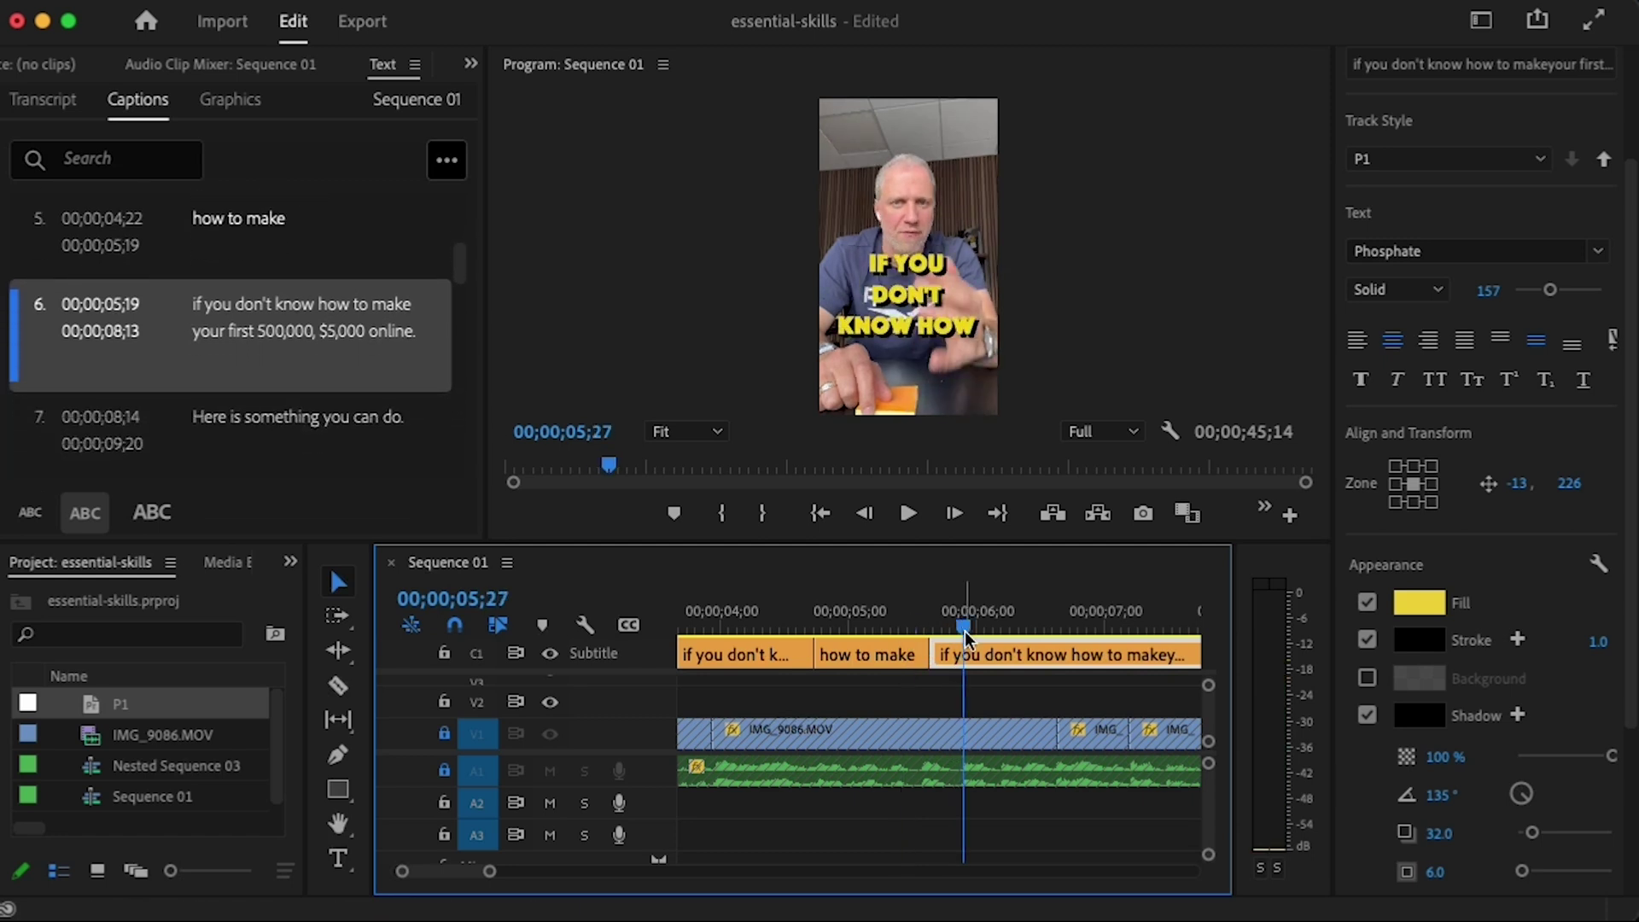
{"action": "scroll", "coordinate": [470, 869], "scroll_direction": "right", "scroll_amount": 3}
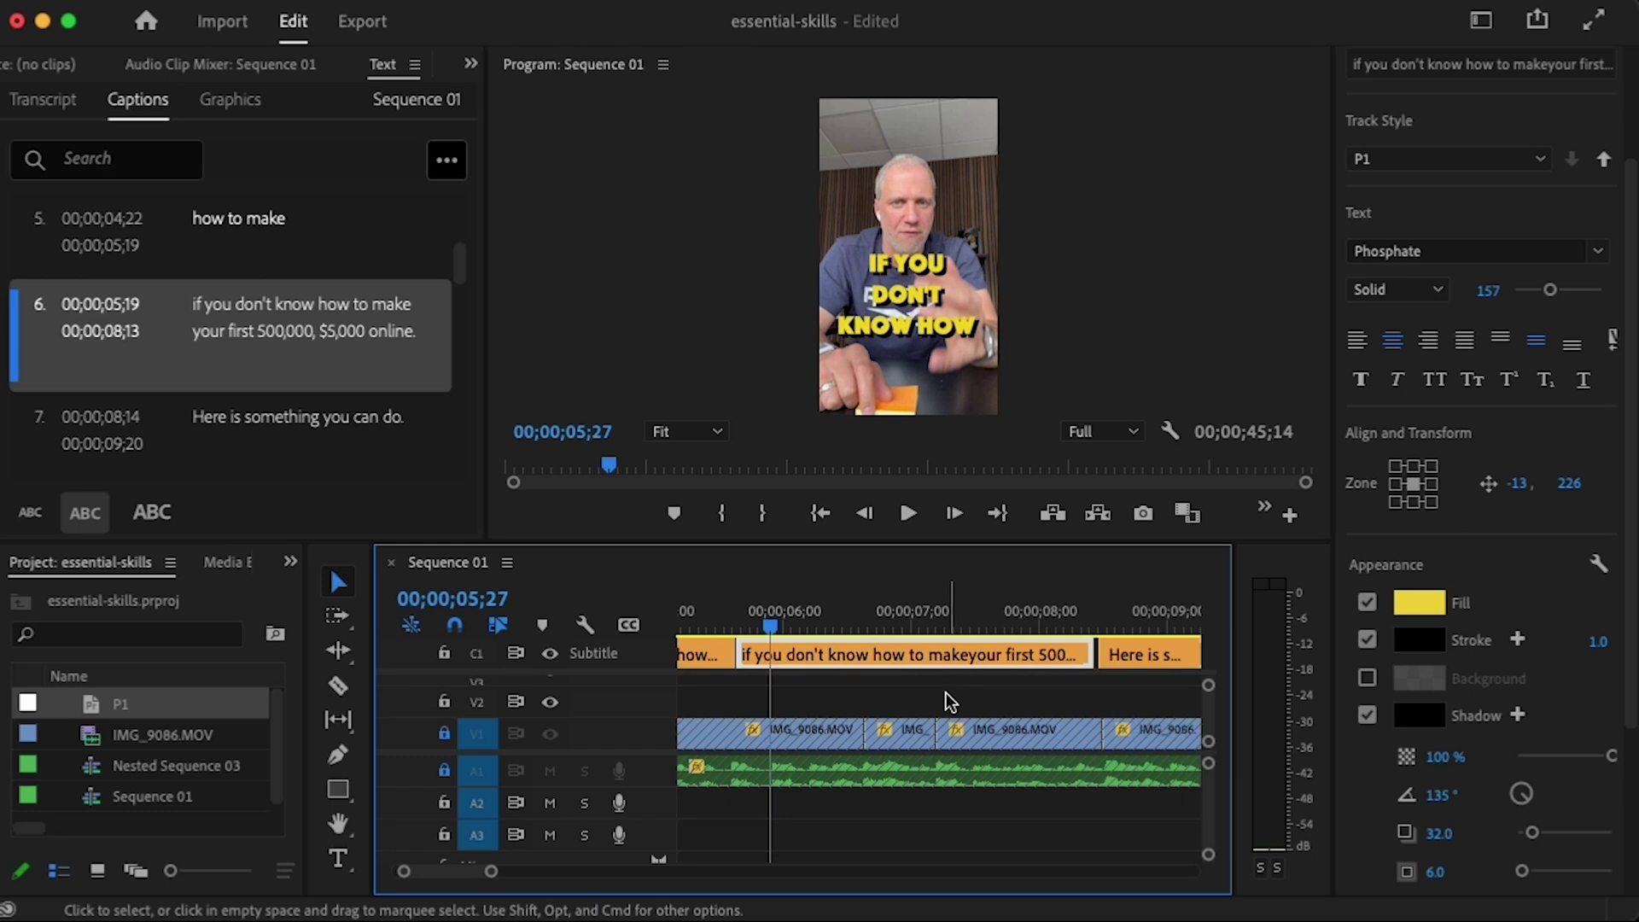
- Split the long caption clip at 07;29 with the Razor tool
{"action": "key", "text": "c"}
{"action": "left_click", "coordinate": [1037, 652]}
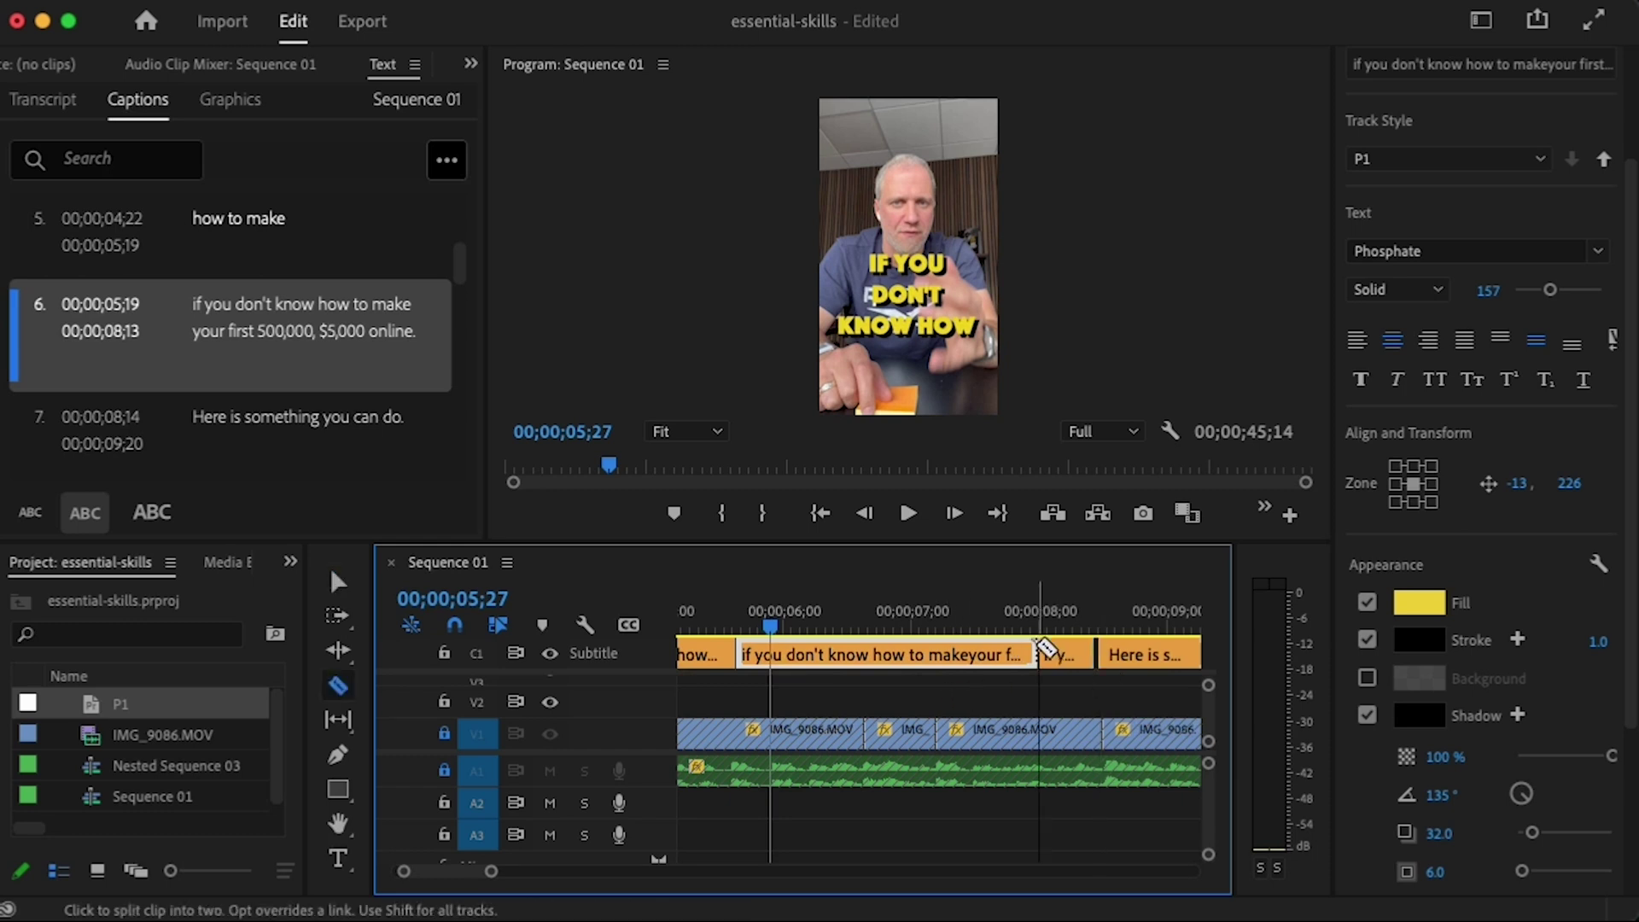
{"action": "key", "text": "v"}
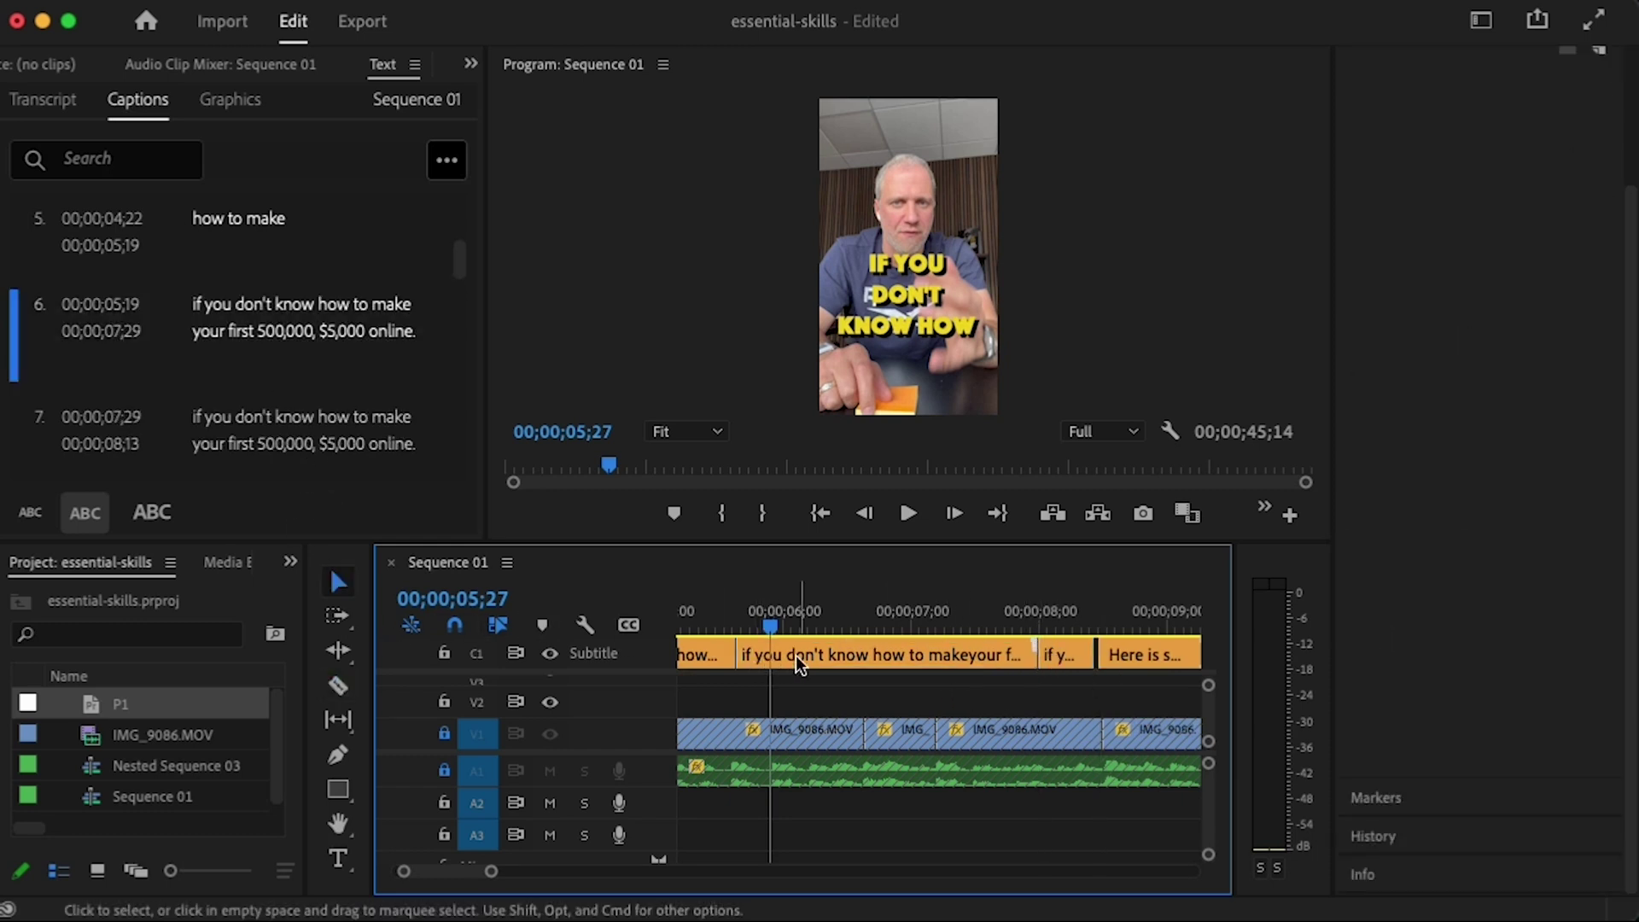
- Cut caption 6's text down to 'your first $500'
{"action": "left_click", "coordinate": [795, 653]}
{"action": "double_click", "coordinate": [320, 317]}
{"action": "left_click", "coordinate": [320, 317]}
{"action": "type", "text": "$"}
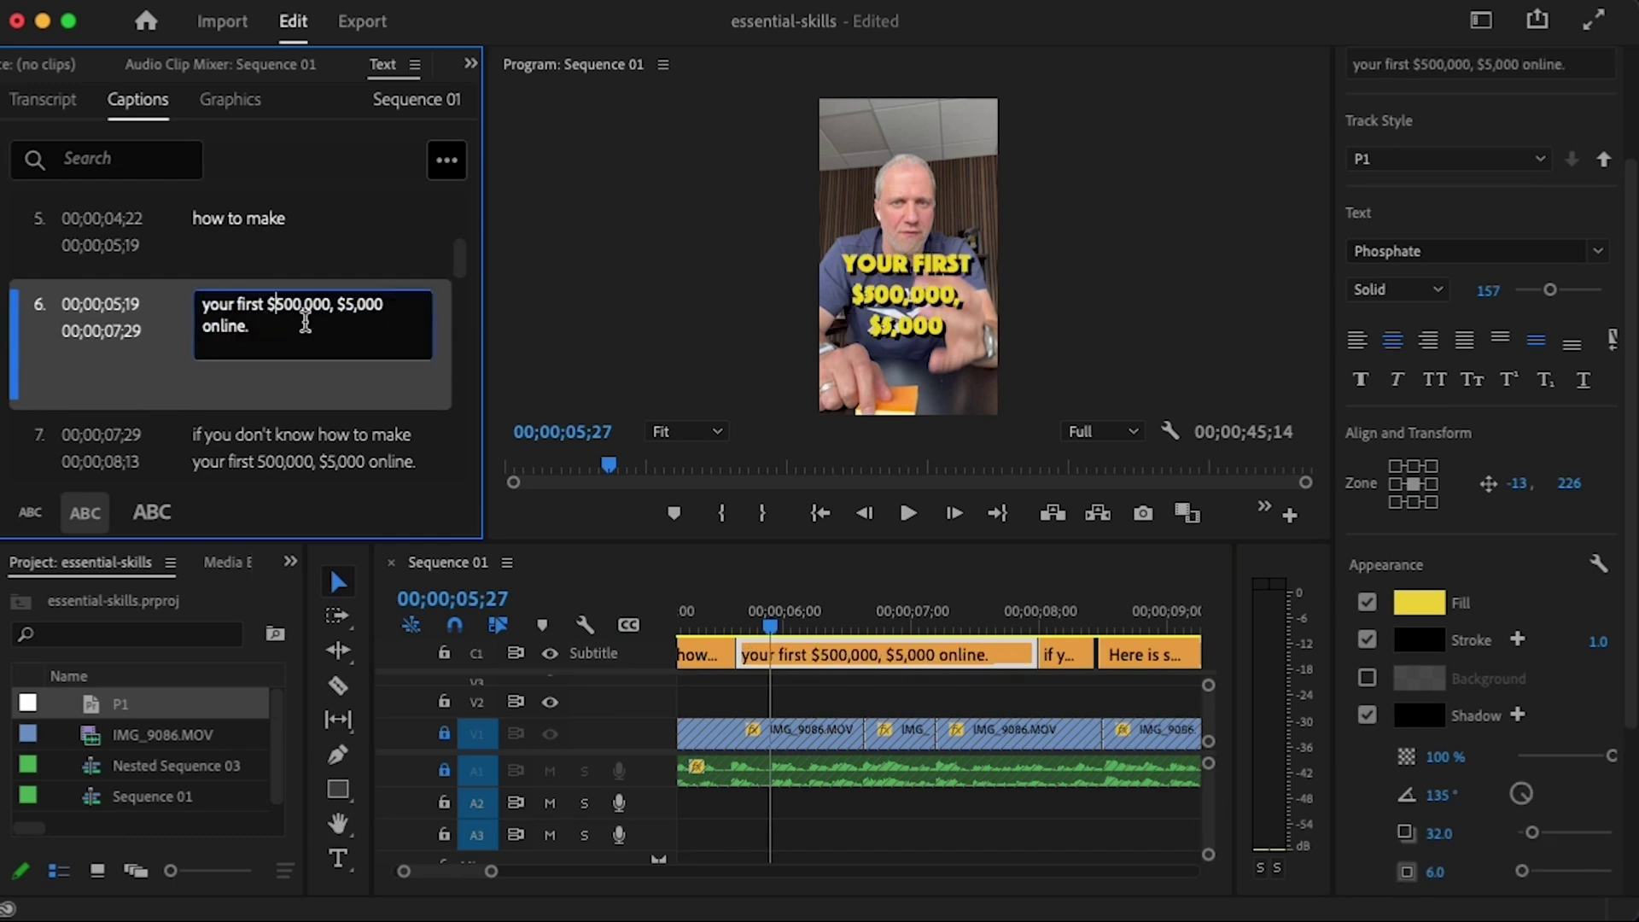
{"action": "left_click_drag", "start_coordinate": [301, 304], "coordinate": [426, 328]}
{"action": "key", "text": "BackSpace"}
{"action": "left_click", "coordinate": [328, 444]}
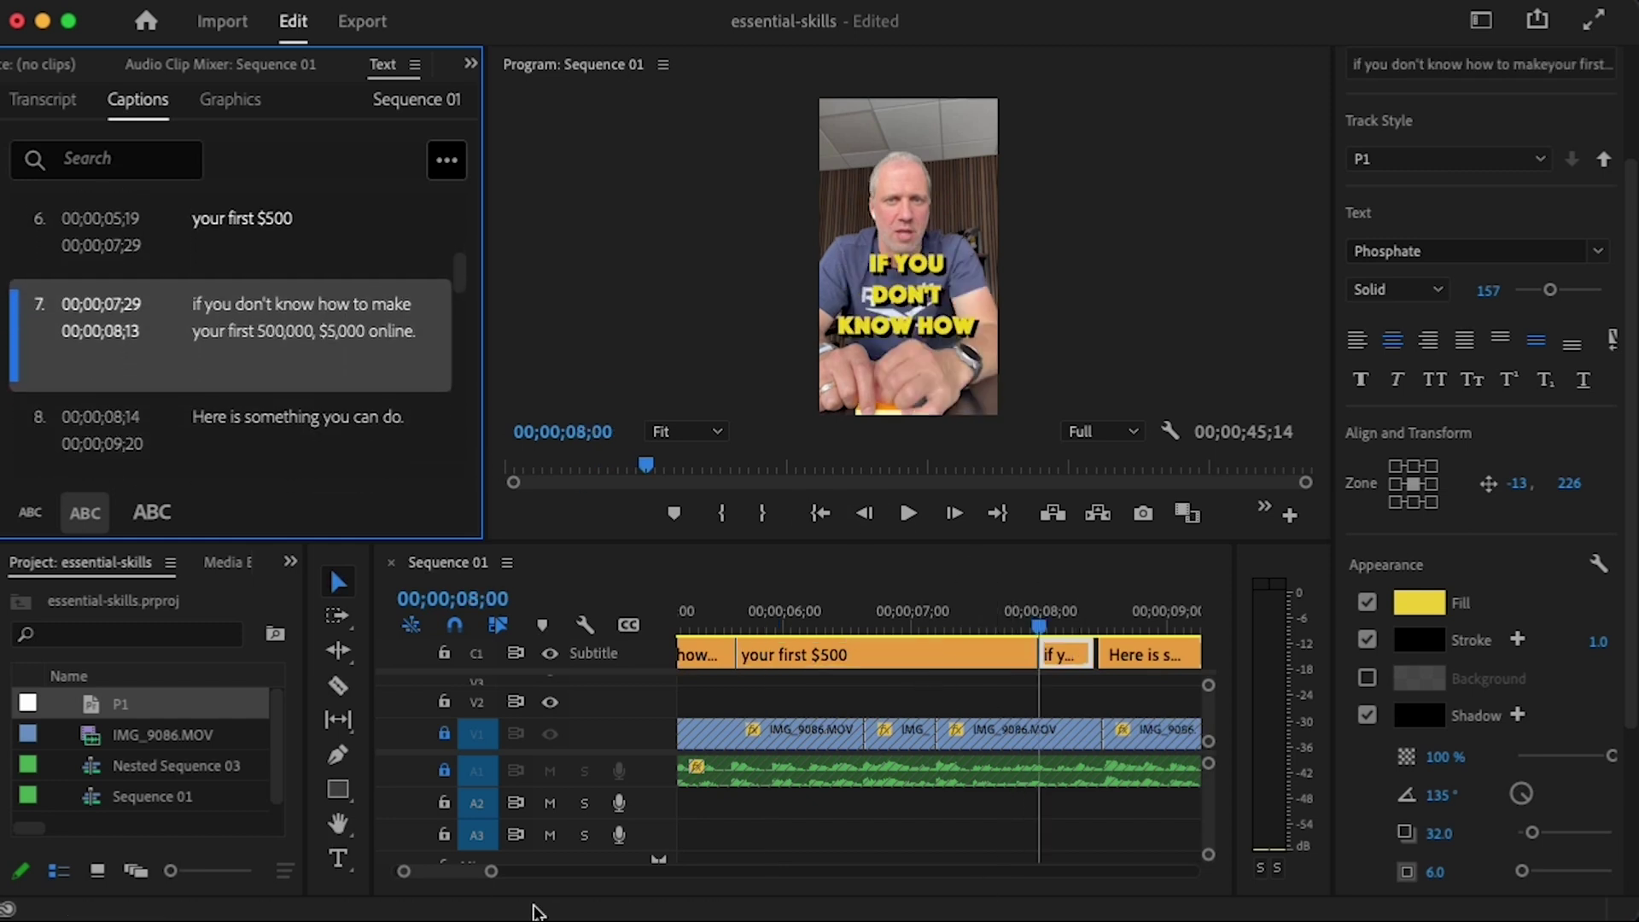
- Split the caption clip at 08;06, then scrub back through the opening captions to review
{"action": "left_click_drag", "start_coordinate": [489, 871], "coordinate": [437, 871]}
{"action": "key", "text": "c"}
{"action": "left_click", "coordinate": [1128, 656]}
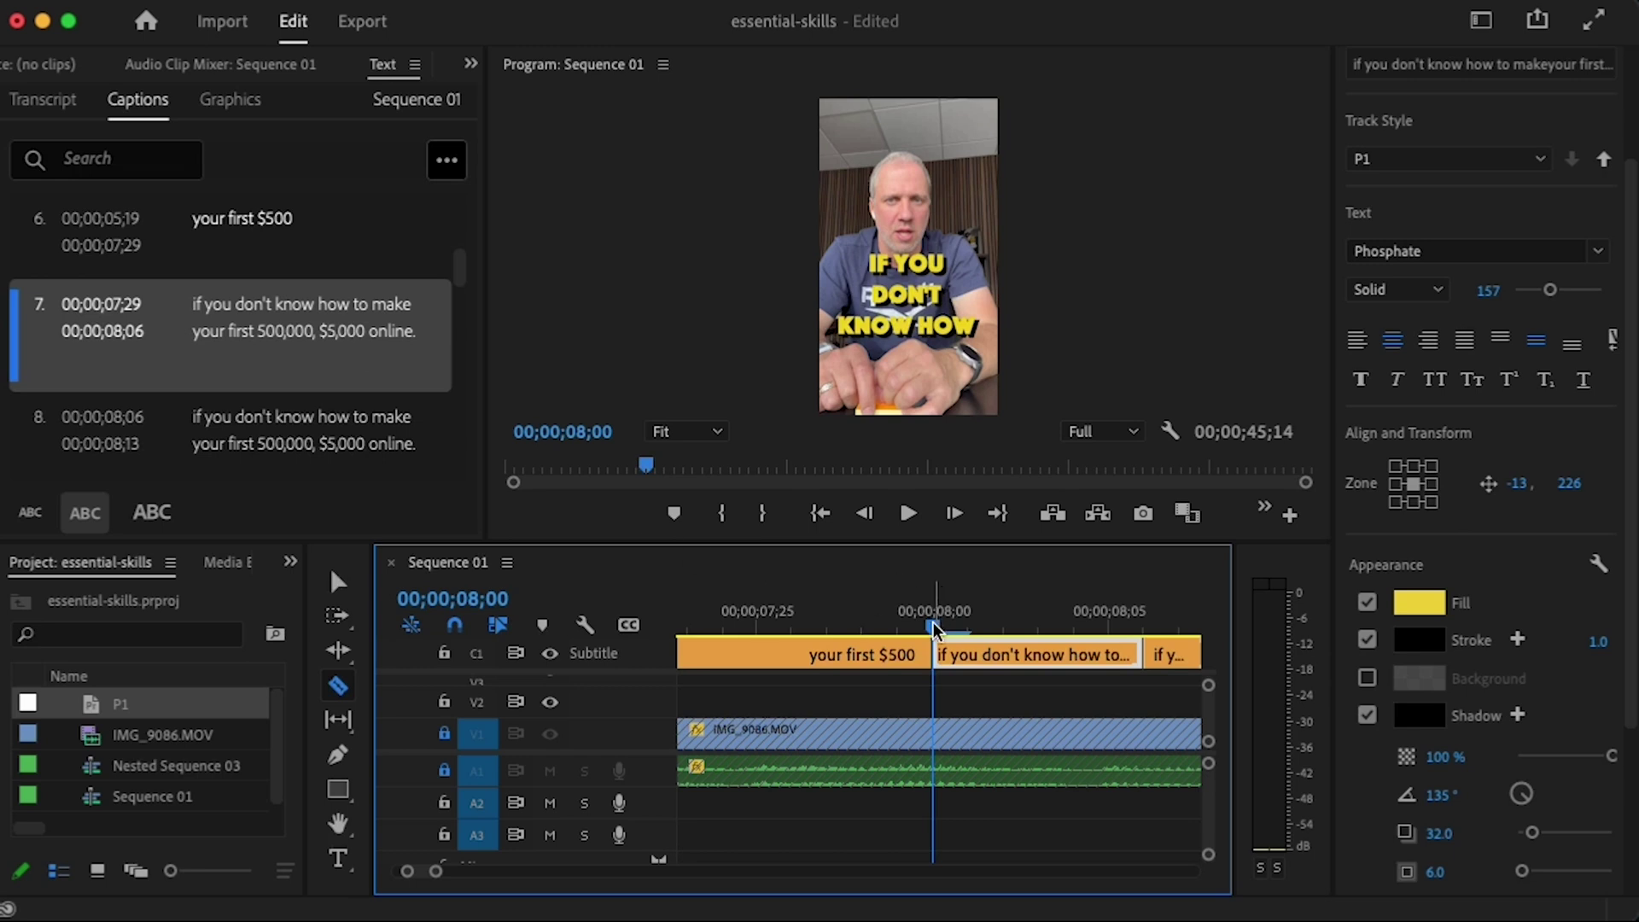
{"action": "left_click_drag", "start_coordinate": [934, 627], "coordinate": [1000, 628]}
{"action": "left_click", "coordinate": [345, 327]}
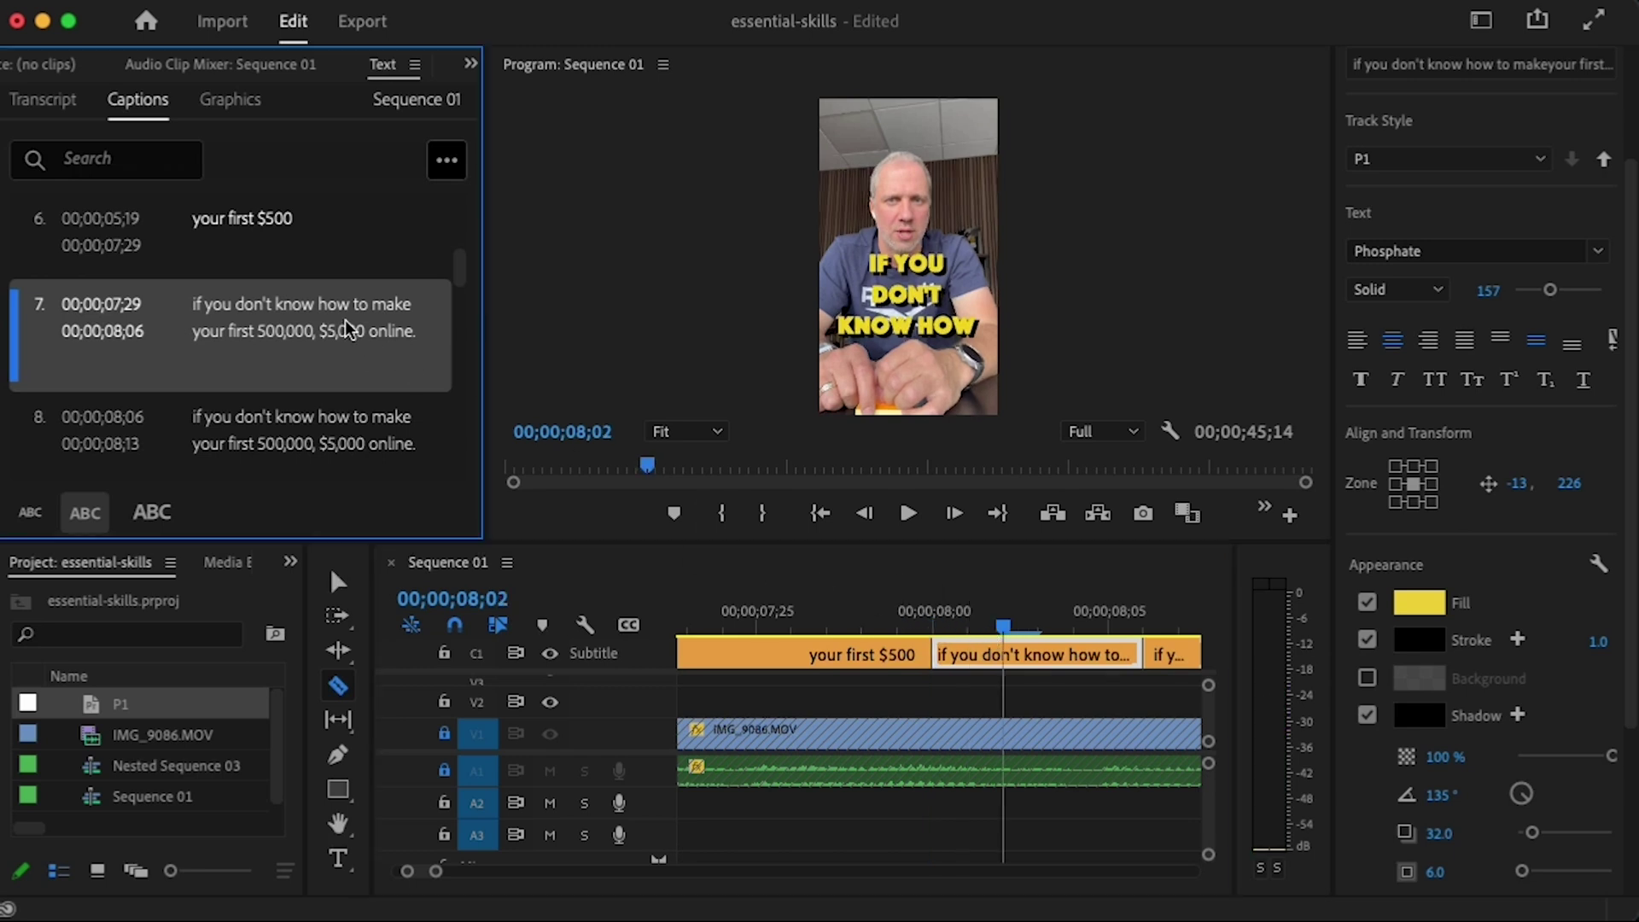
{"action": "left_click", "coordinate": [559, 892]}
{"action": "key", "text": "Up"}
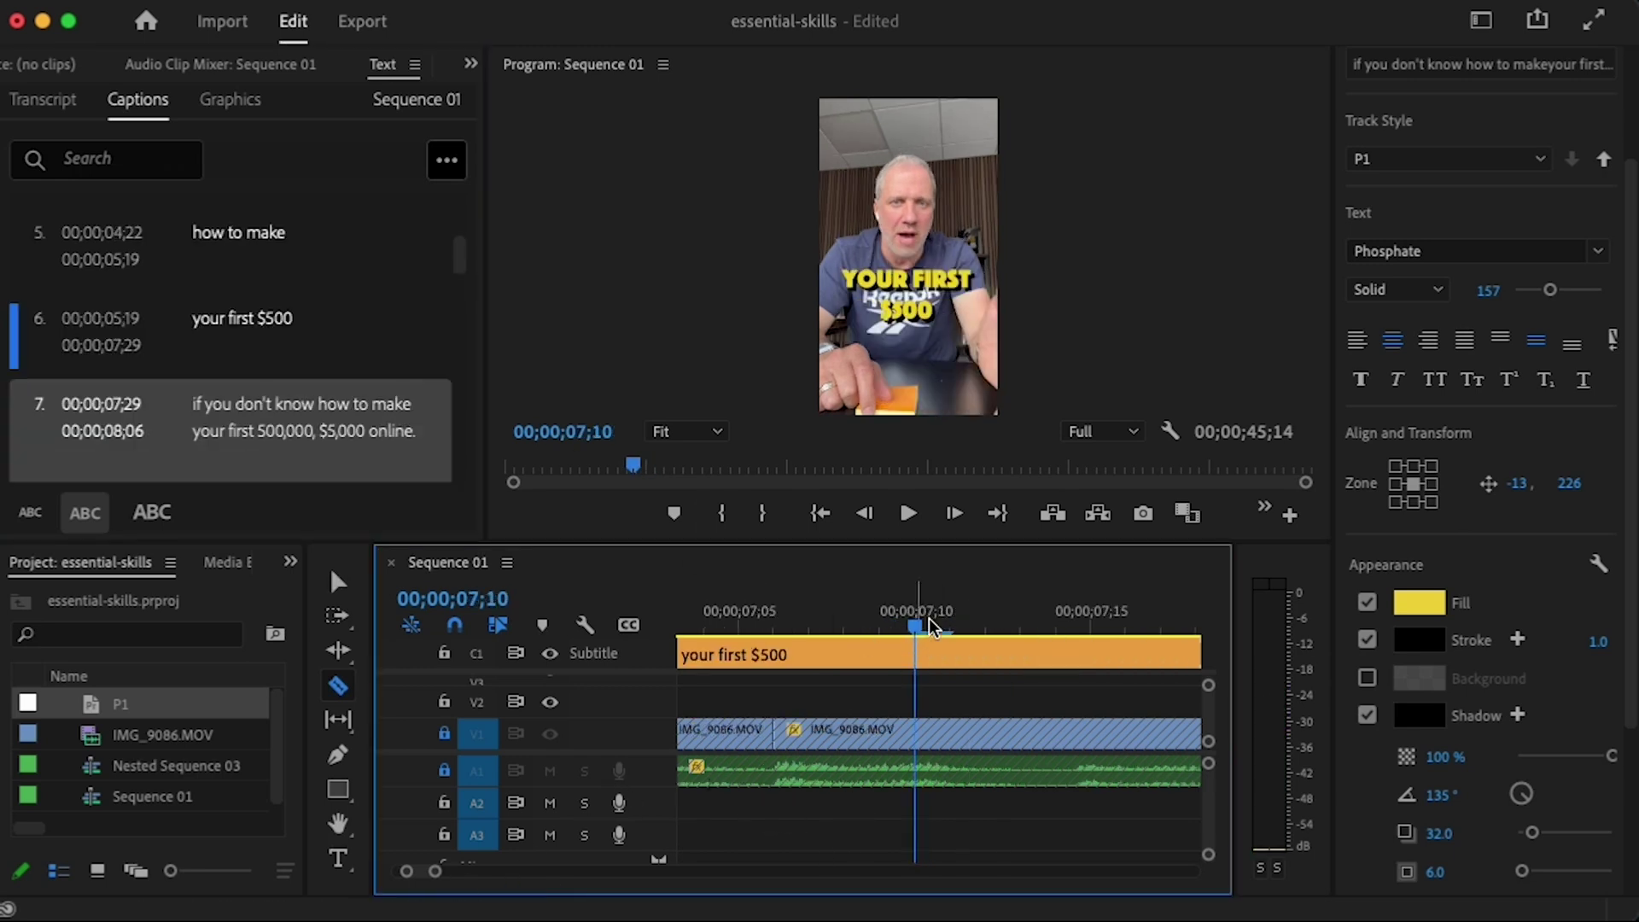
{"action": "left_click_drag", "start_coordinate": [915, 625], "coordinate": [617, 623]}
{"action": "left_click_drag", "start_coordinate": [431, 879], "coordinate": [492, 877]}
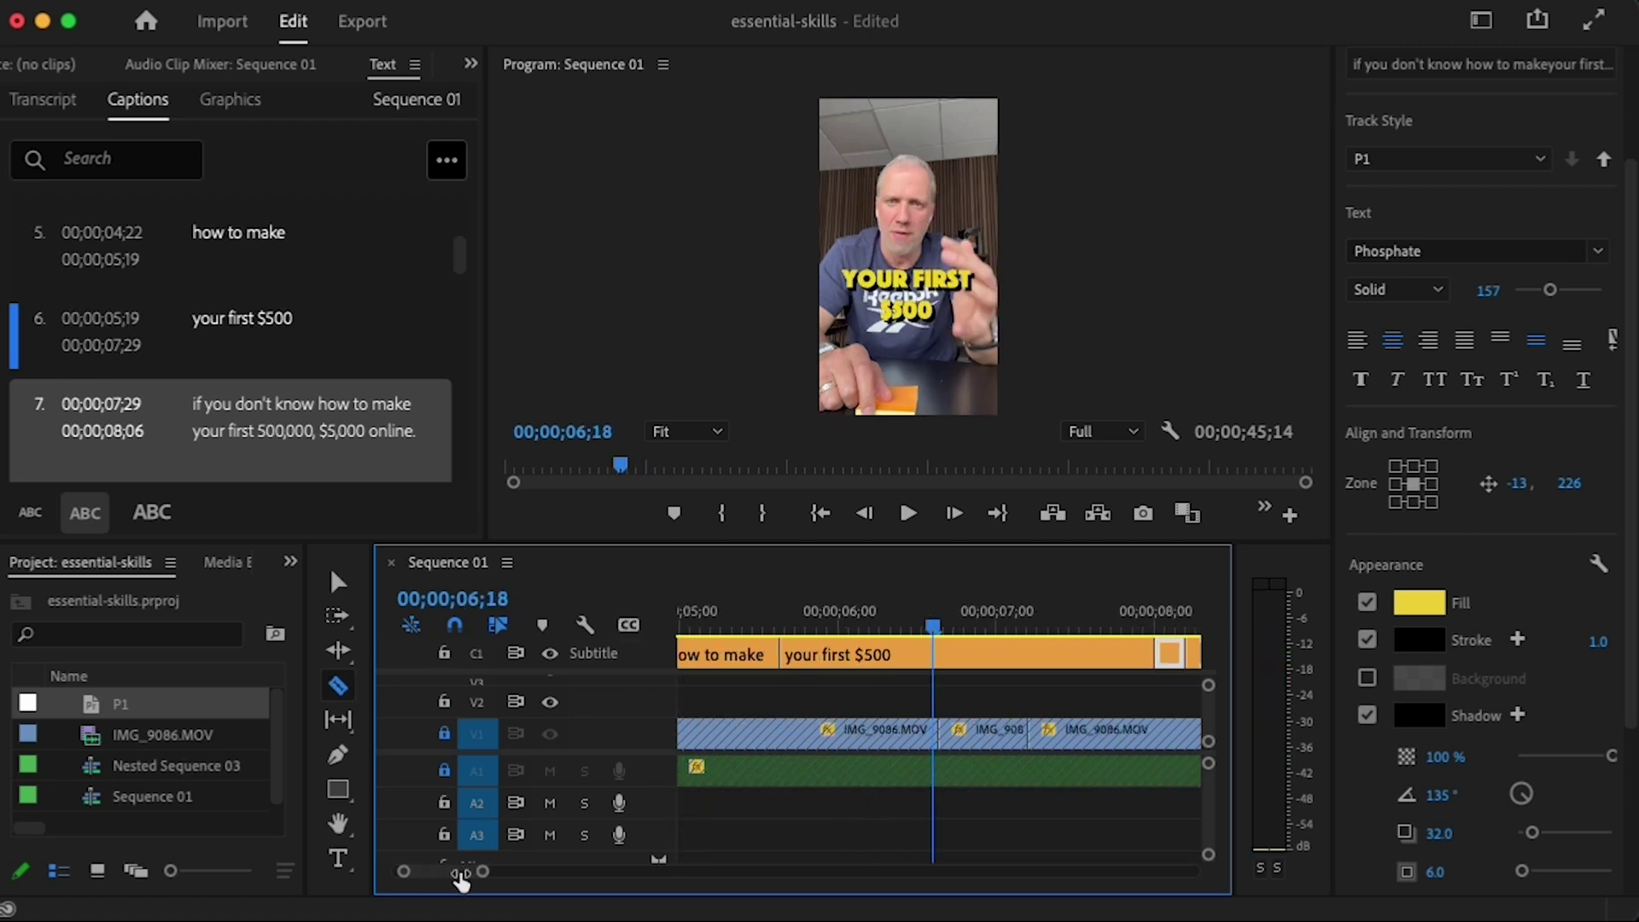
{"action": "left_click", "coordinate": [734, 626]}
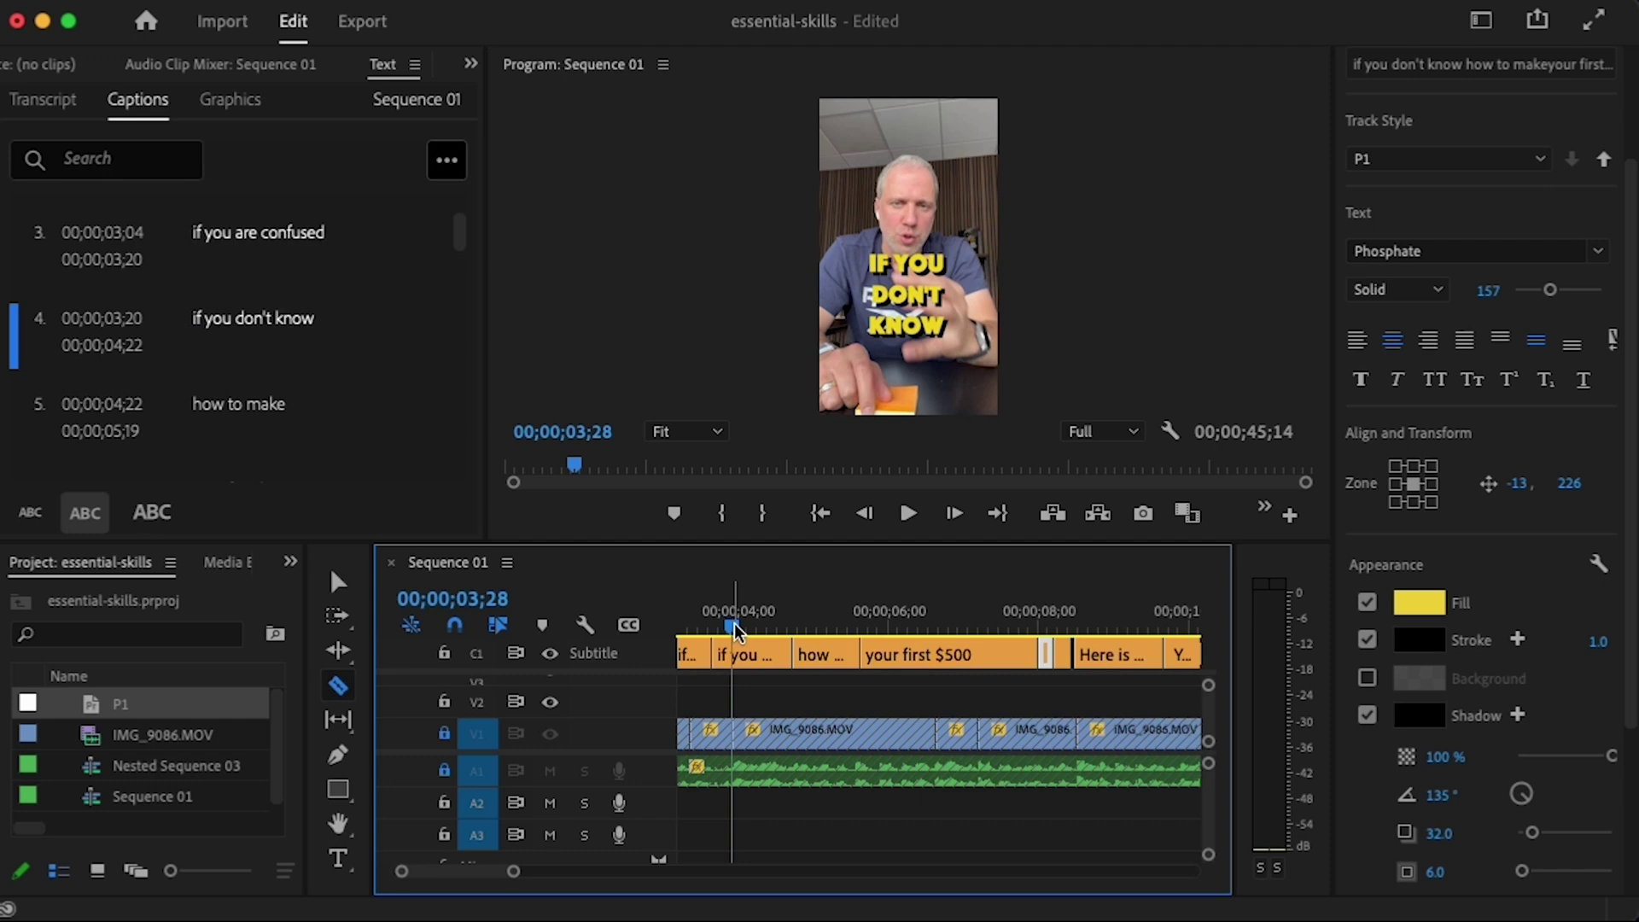
{"action": "left_click_drag", "start_coordinate": [754, 626], "coordinate": [1046, 616]}
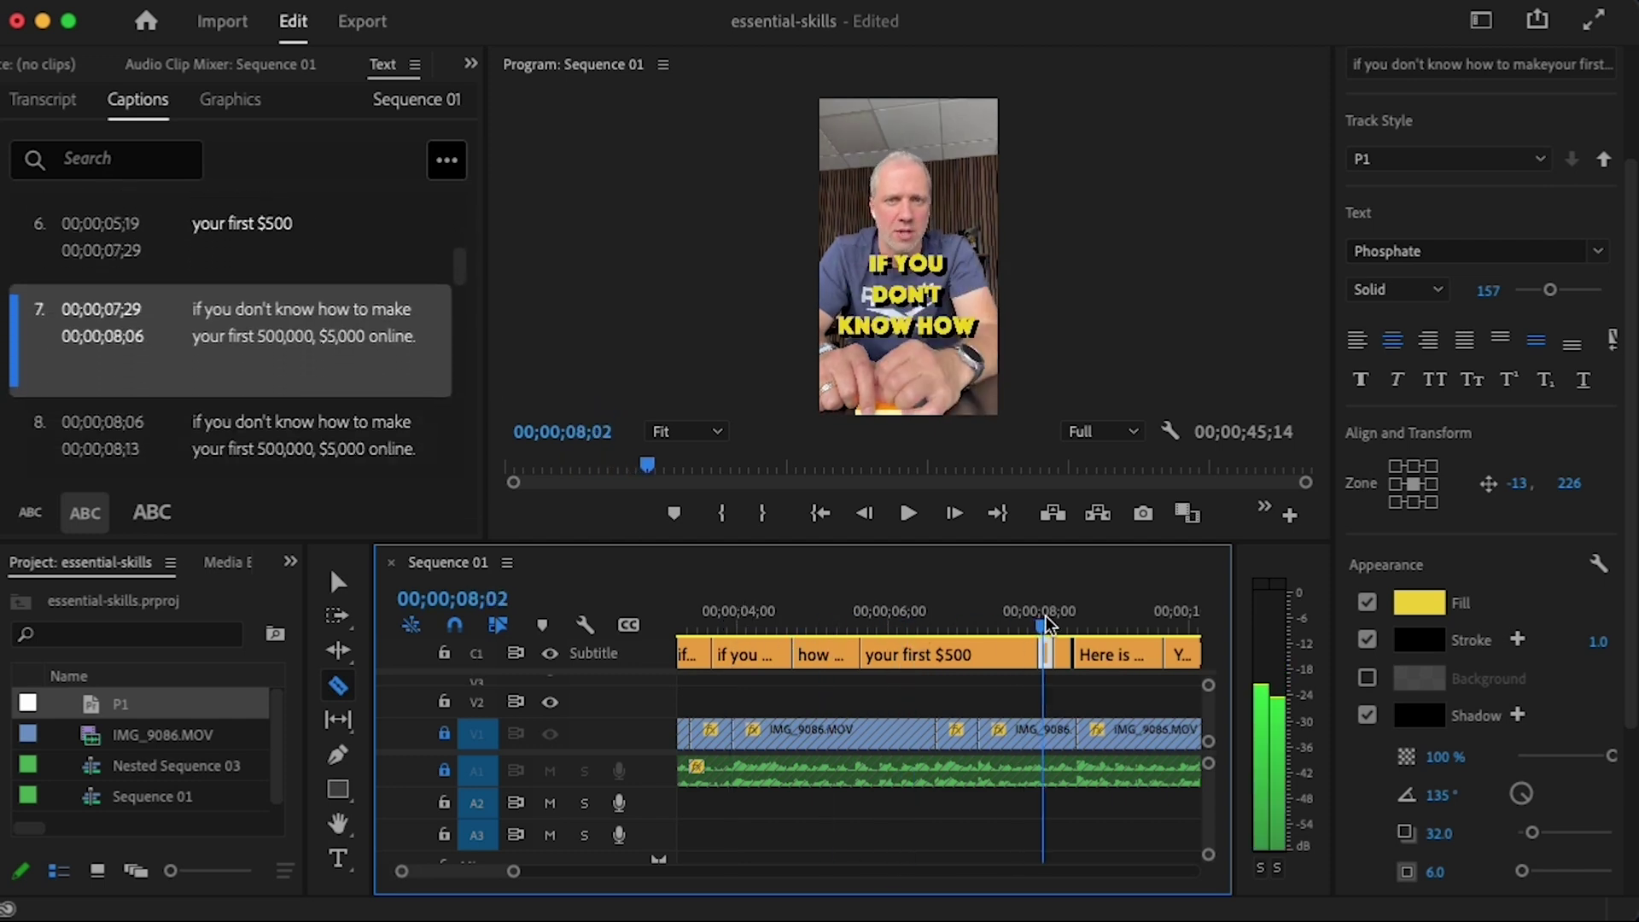
- Change caption 7's text to '$1,000'
{"action": "double_click", "coordinate": [341, 324]}
{"action": "type", "text": "$1.000"}
{"action": "key", "text": "Tab"}
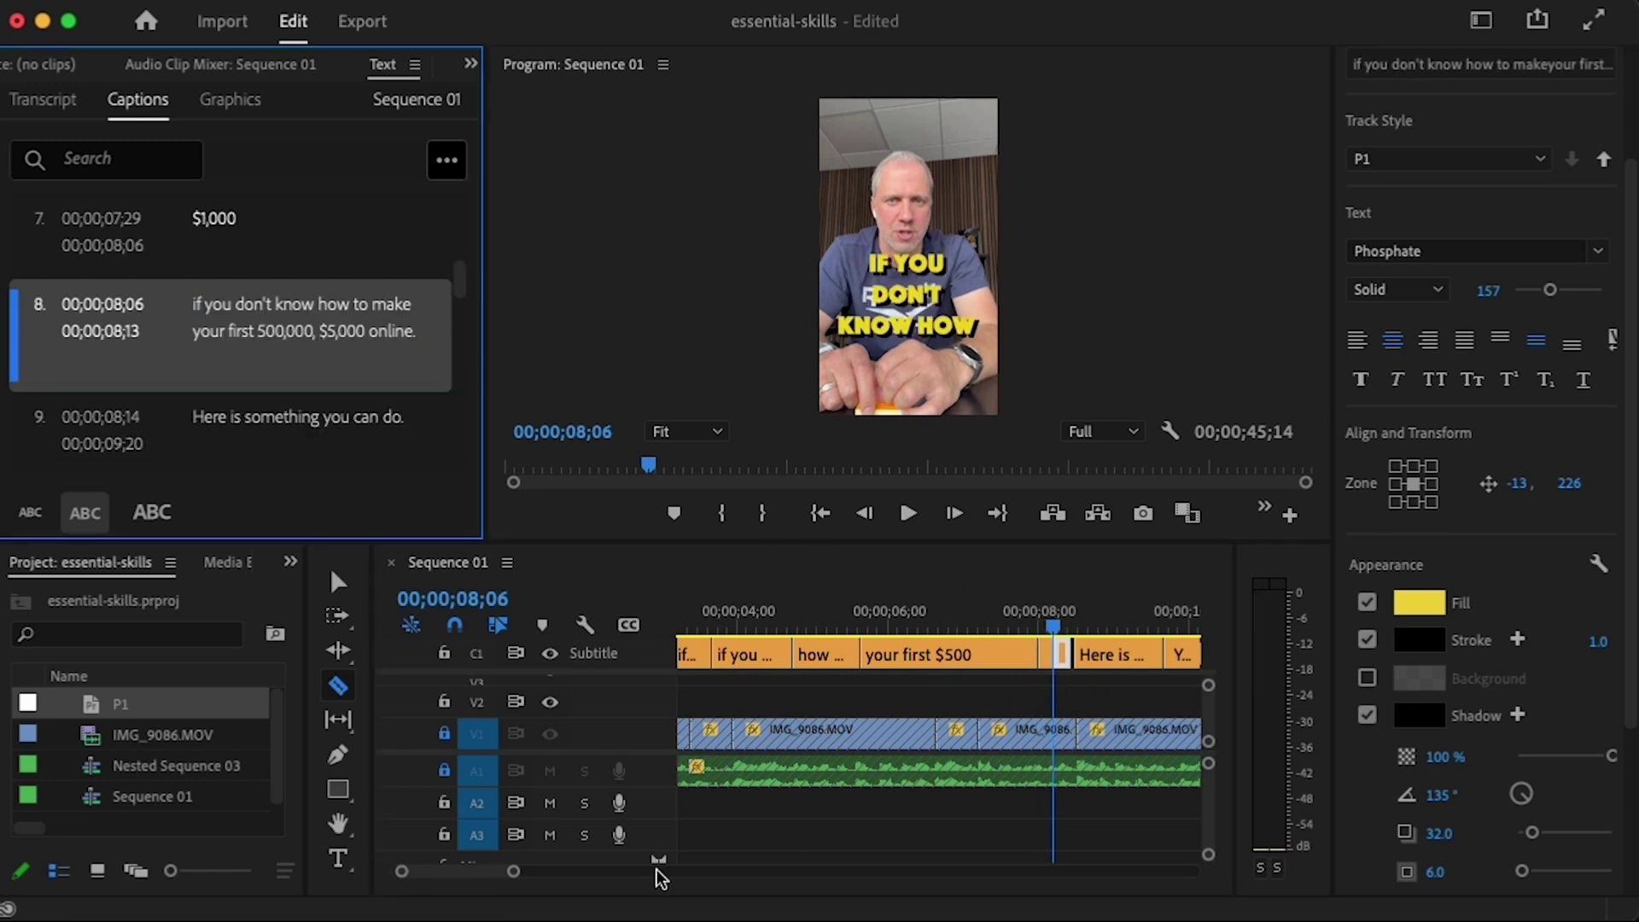
- Razor caption 8 into two at 08;10 and place the caret in its text
{"action": "left_click_drag", "start_coordinate": [513, 870], "coordinate": [437, 870]}
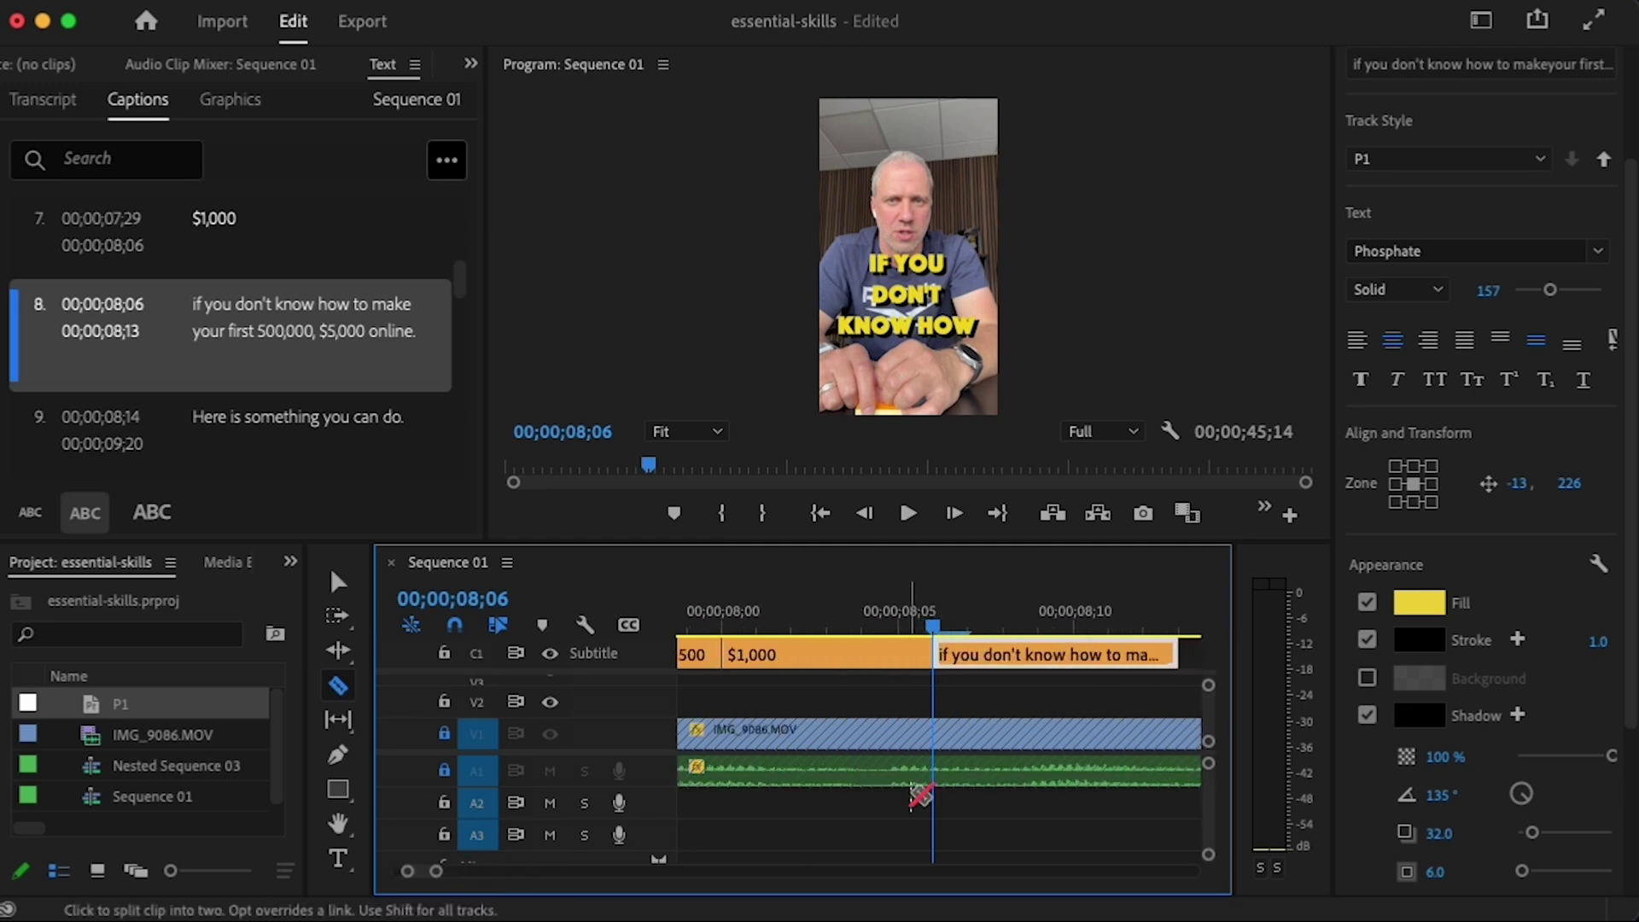
{"action": "left_click", "coordinate": [1073, 653]}
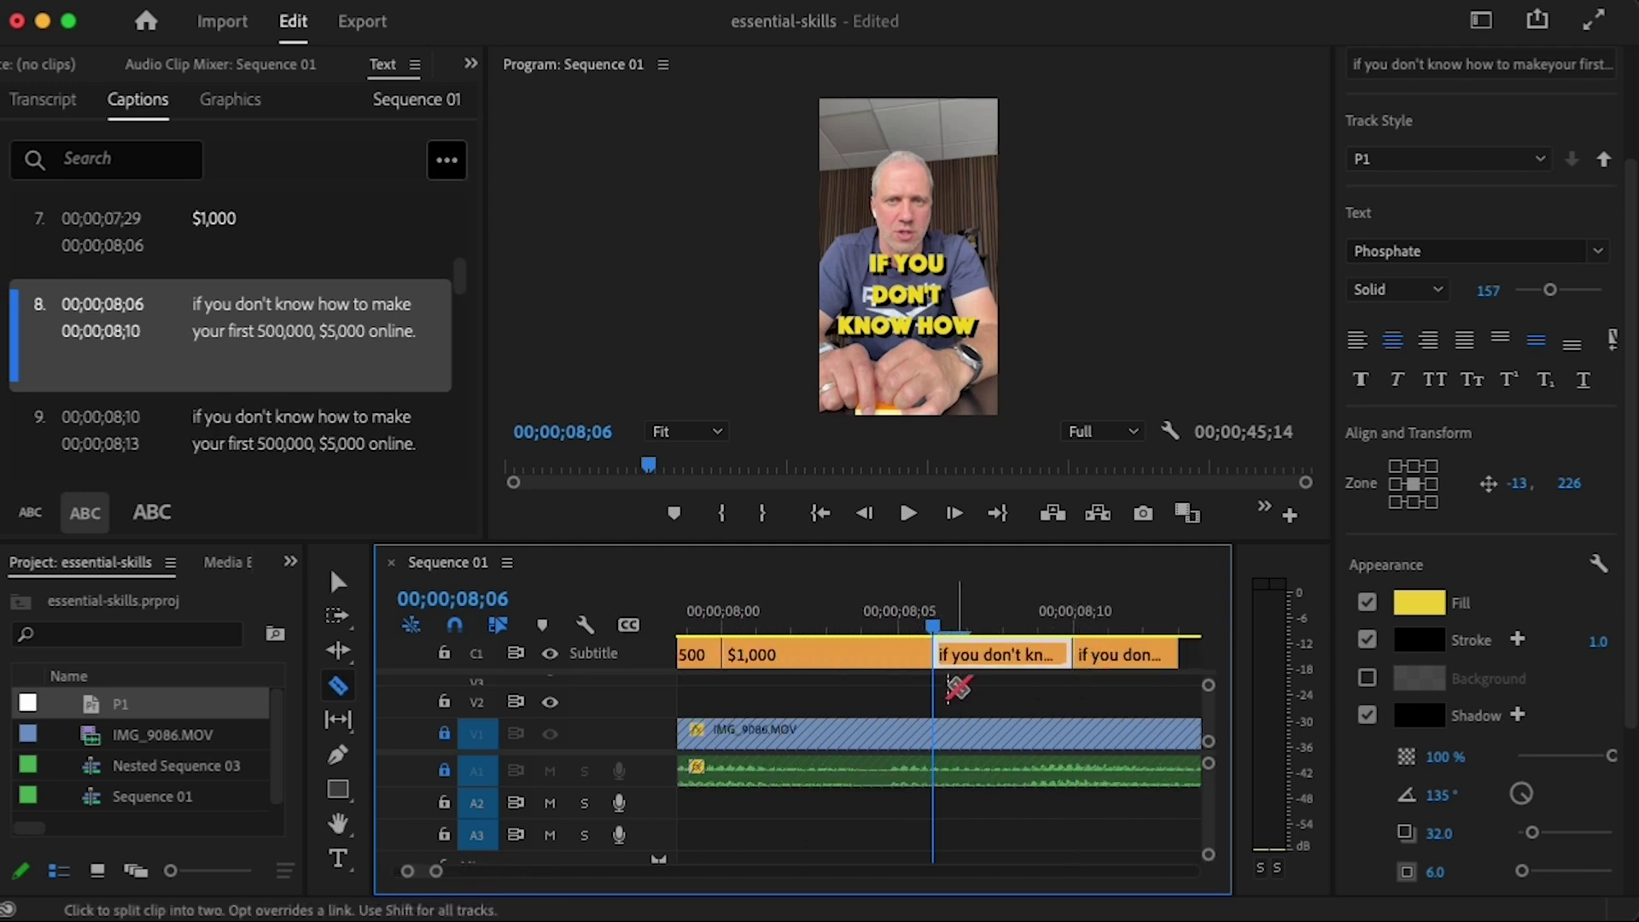
{"action": "key", "text": "v"}
{"action": "left_click_drag", "start_coordinate": [937, 632], "coordinate": [975, 626]}
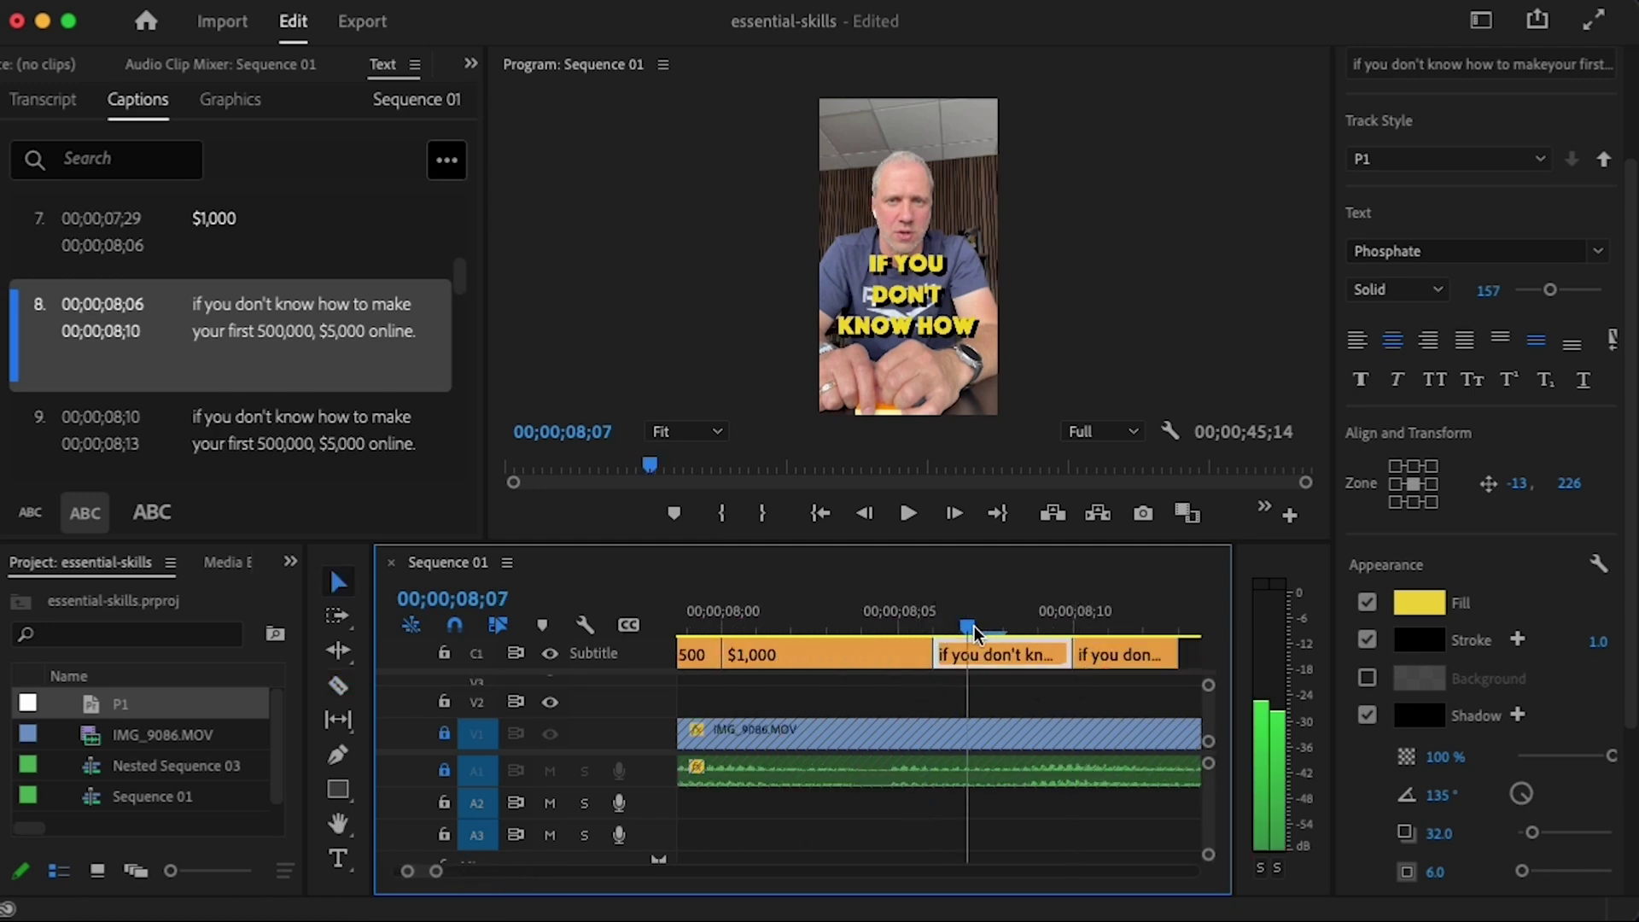
{"action": "left_click", "coordinate": [261, 333]}
{"action": "left_click", "coordinate": [309, 324]}
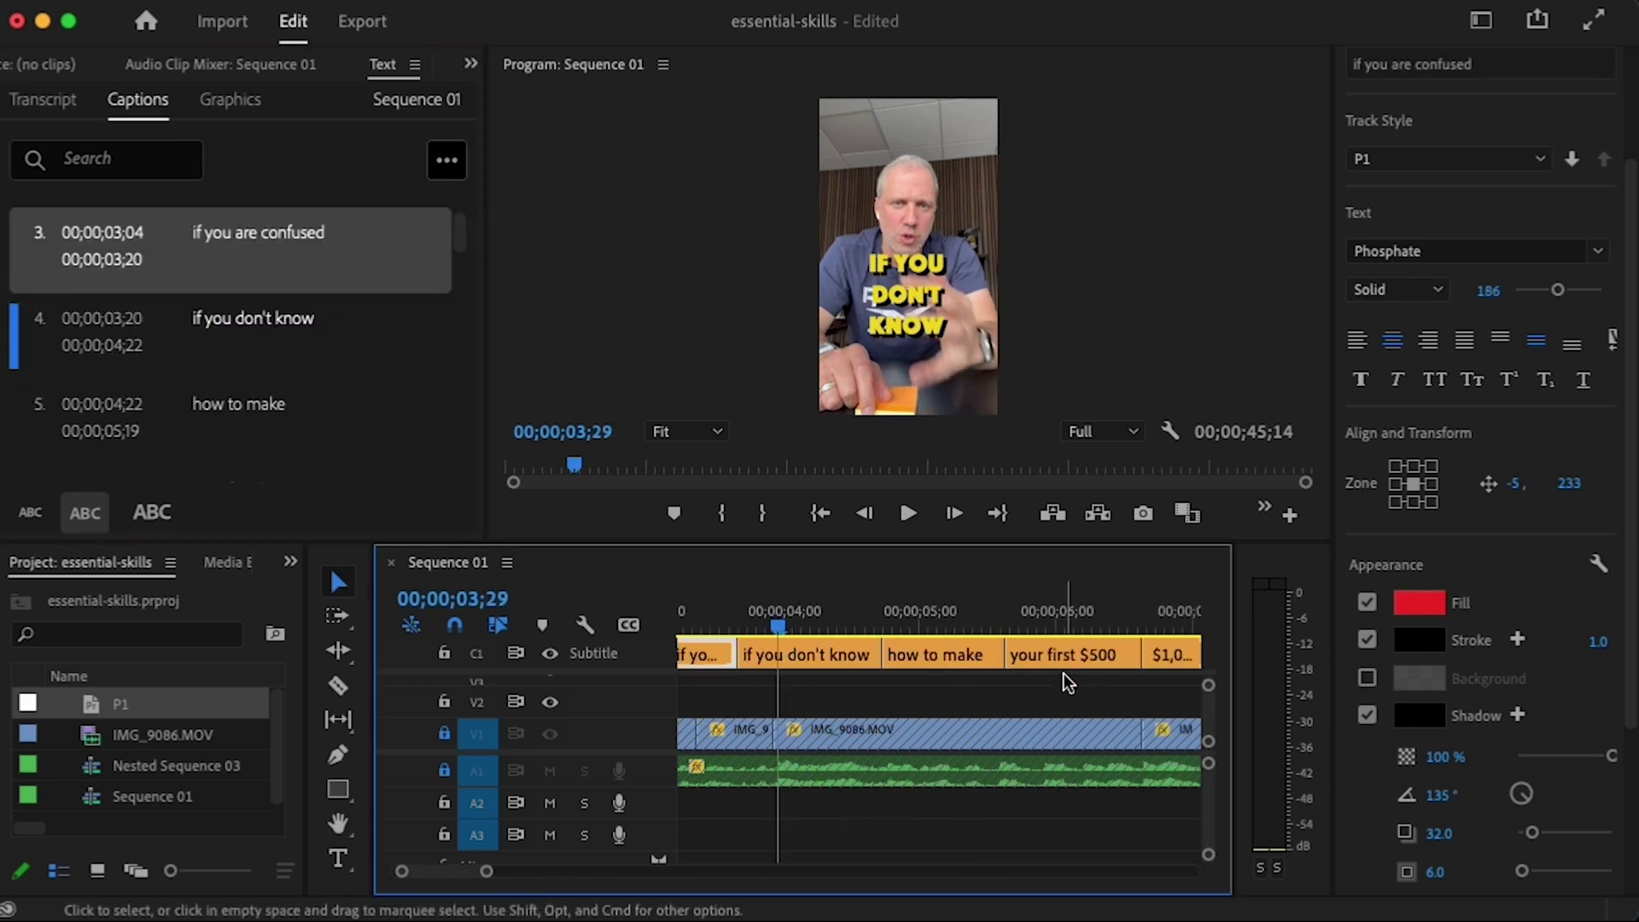
- Widen the 'IF YOU DON'T KNOW' caption box and increase its font size
{"action": "left_click", "coordinate": [925, 294]}
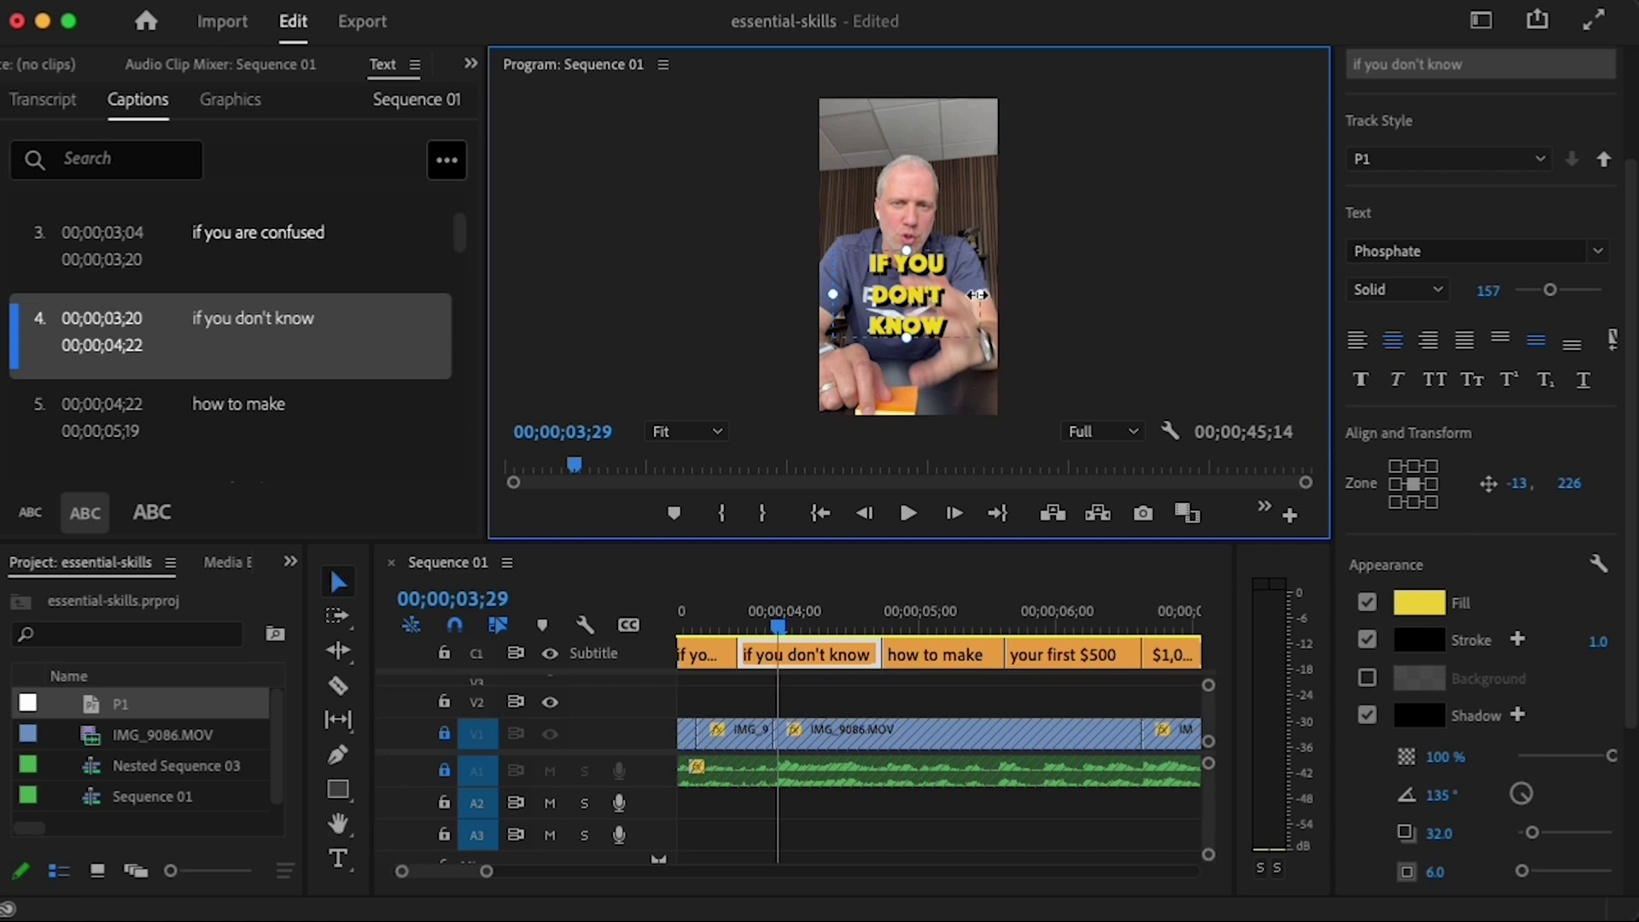
{"action": "left_click_drag", "start_coordinate": [978, 294], "coordinate": [982, 297]}
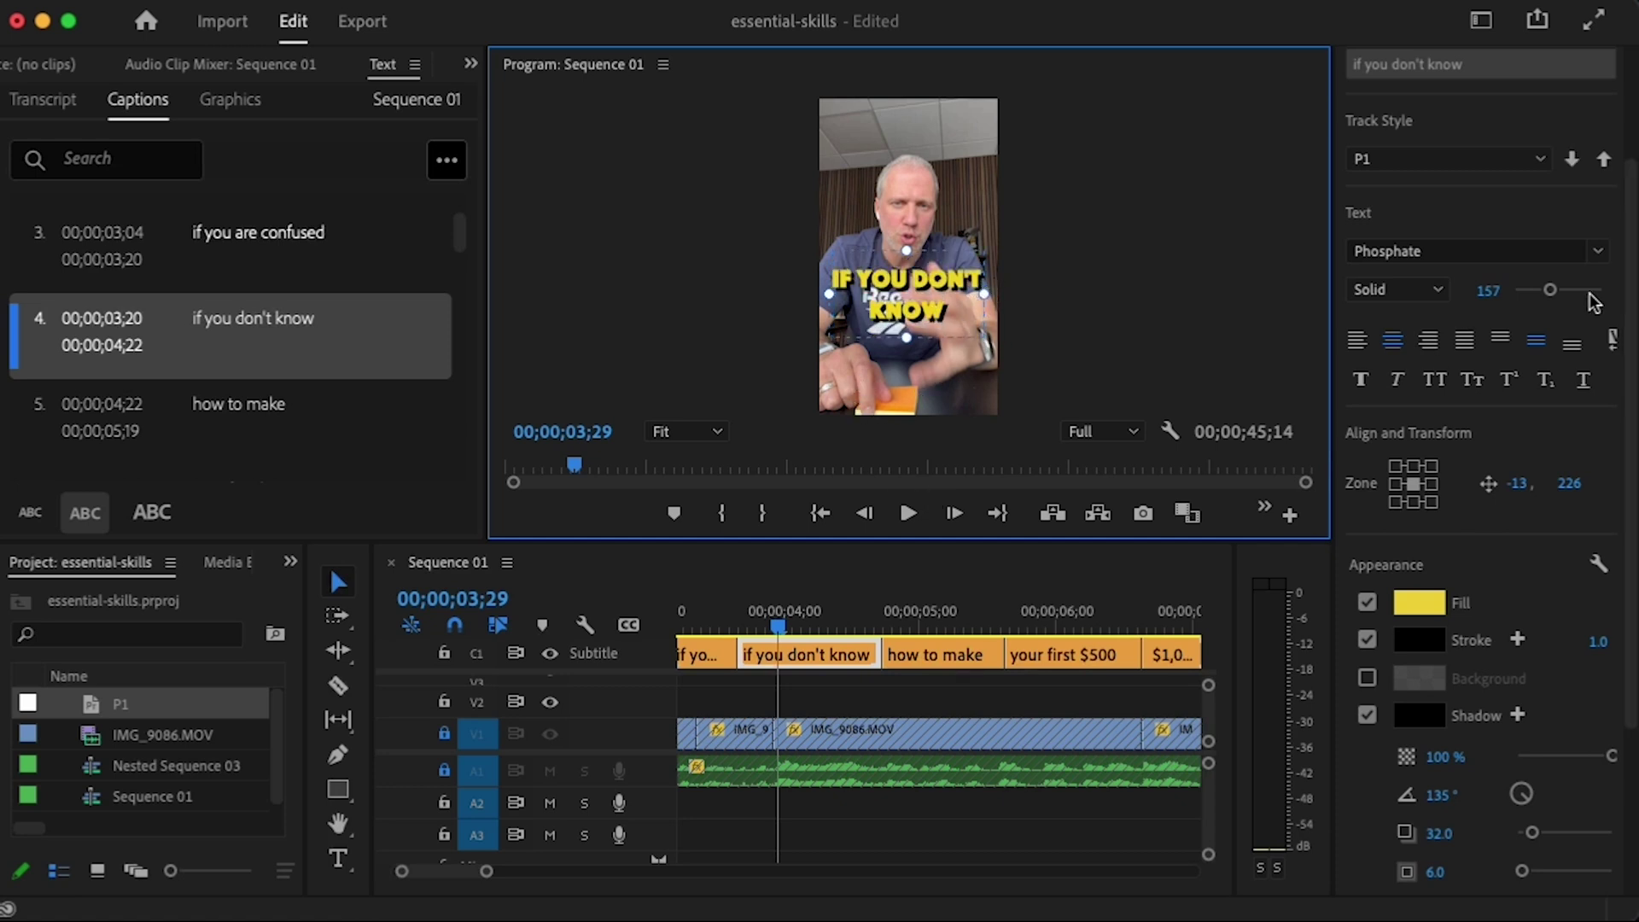
{"action": "left_click_drag", "start_coordinate": [1552, 295], "coordinate": [1557, 301]}
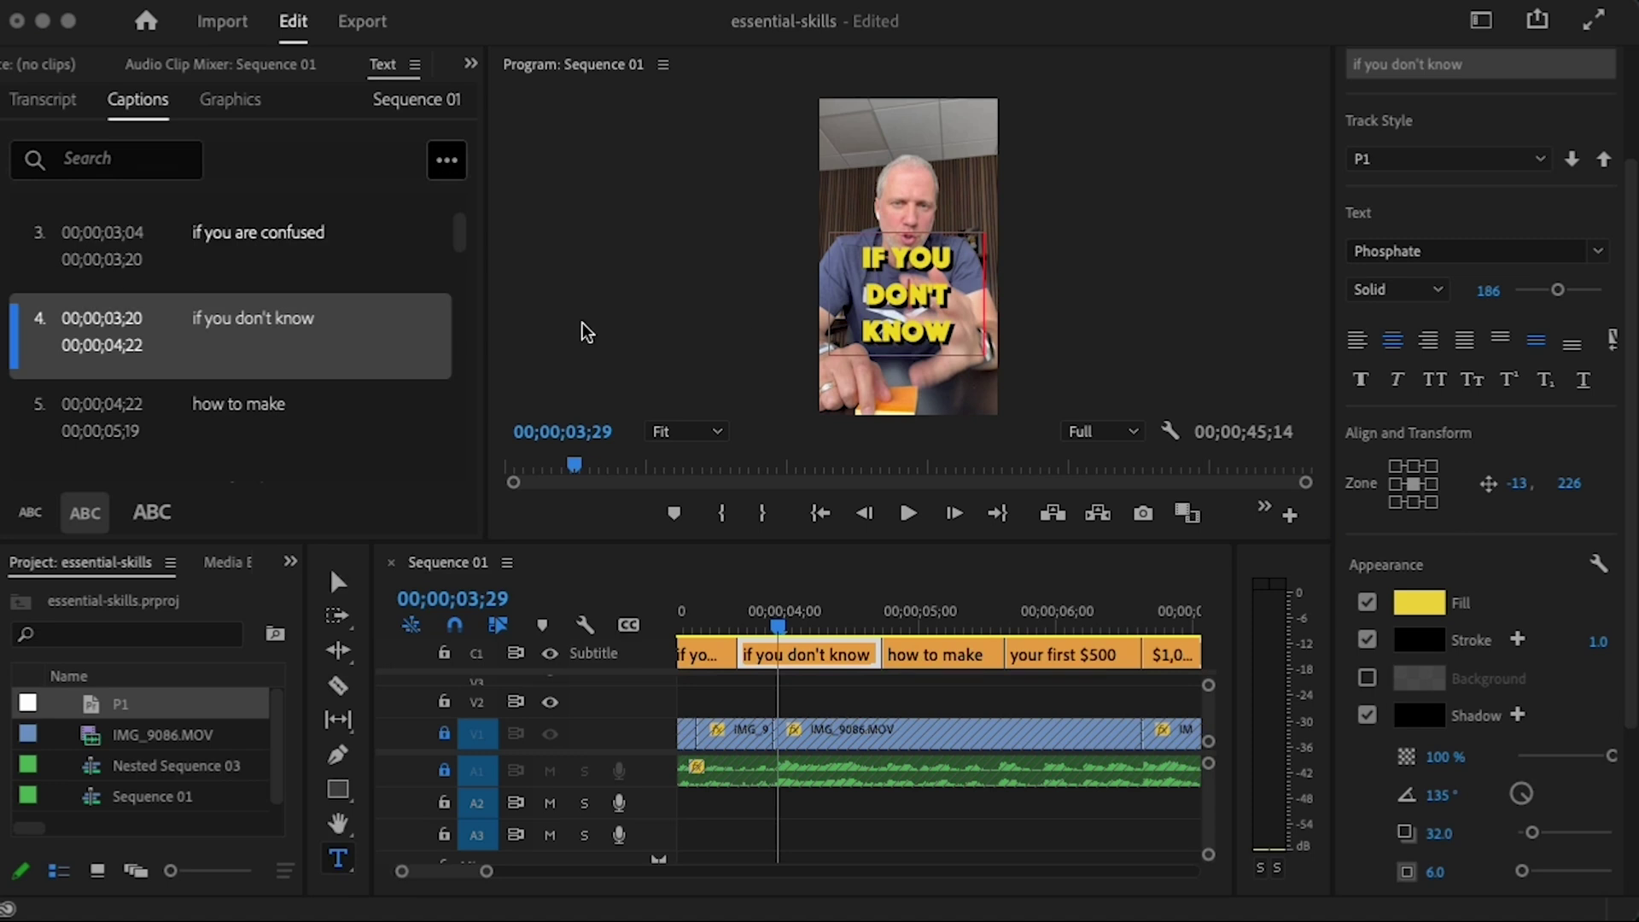
- Colour the word DON'T red (F11D1D), then move to the 'your first $500' caption
{"action": "double_click", "coordinate": [915, 295]}
{"action": "left_click", "coordinate": [1410, 600]}
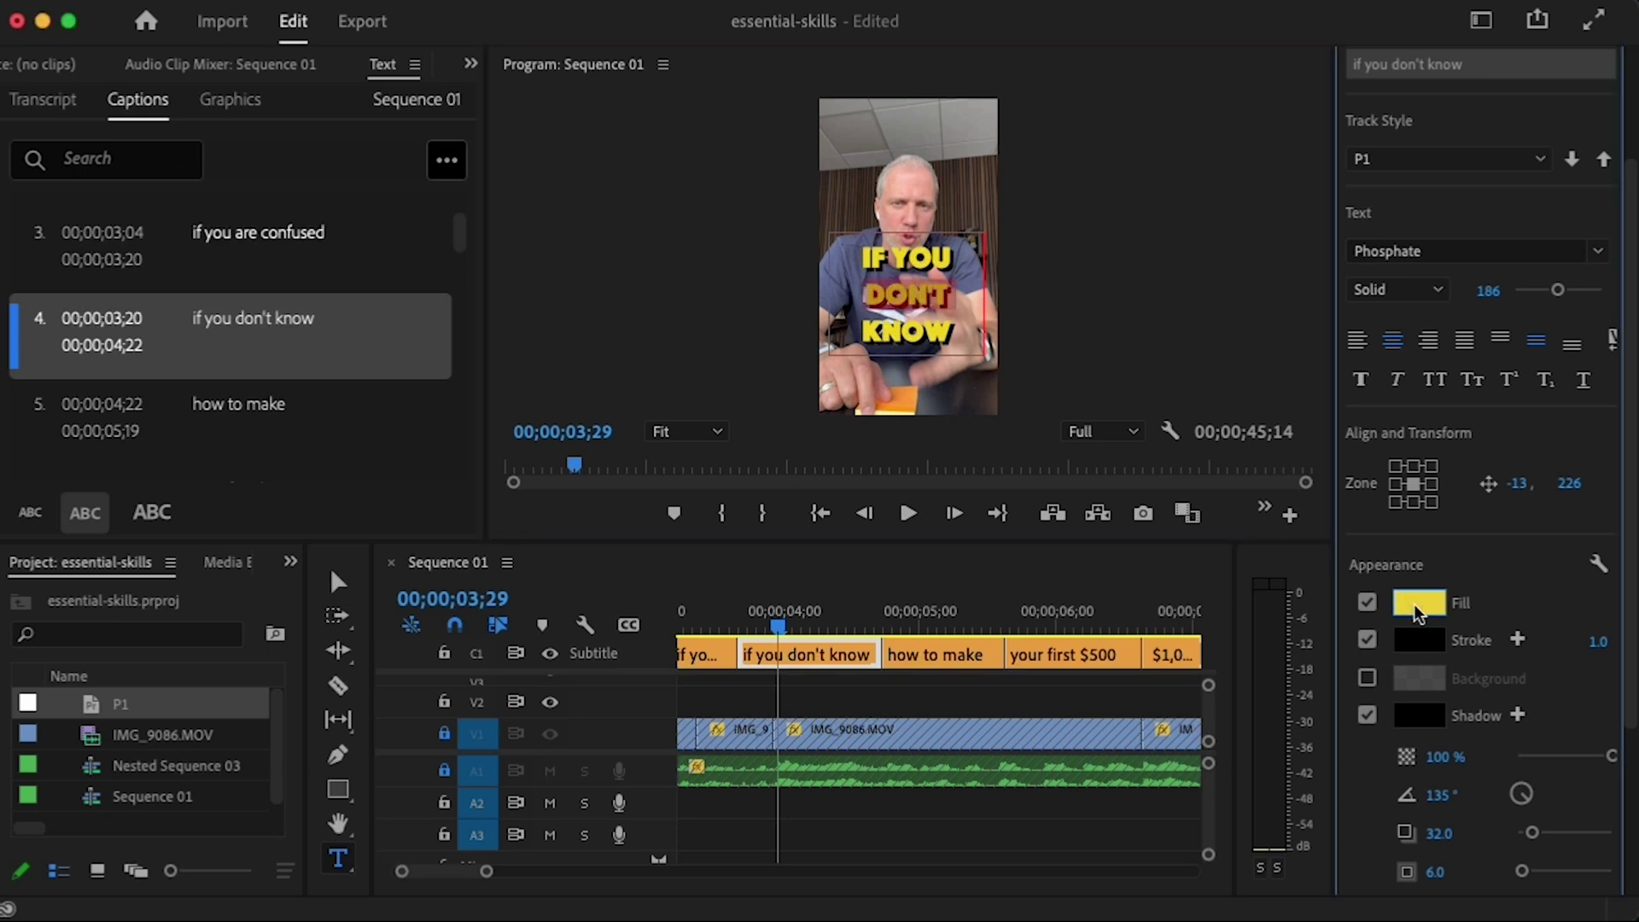
{"action": "left_click", "coordinate": [949, 653]}
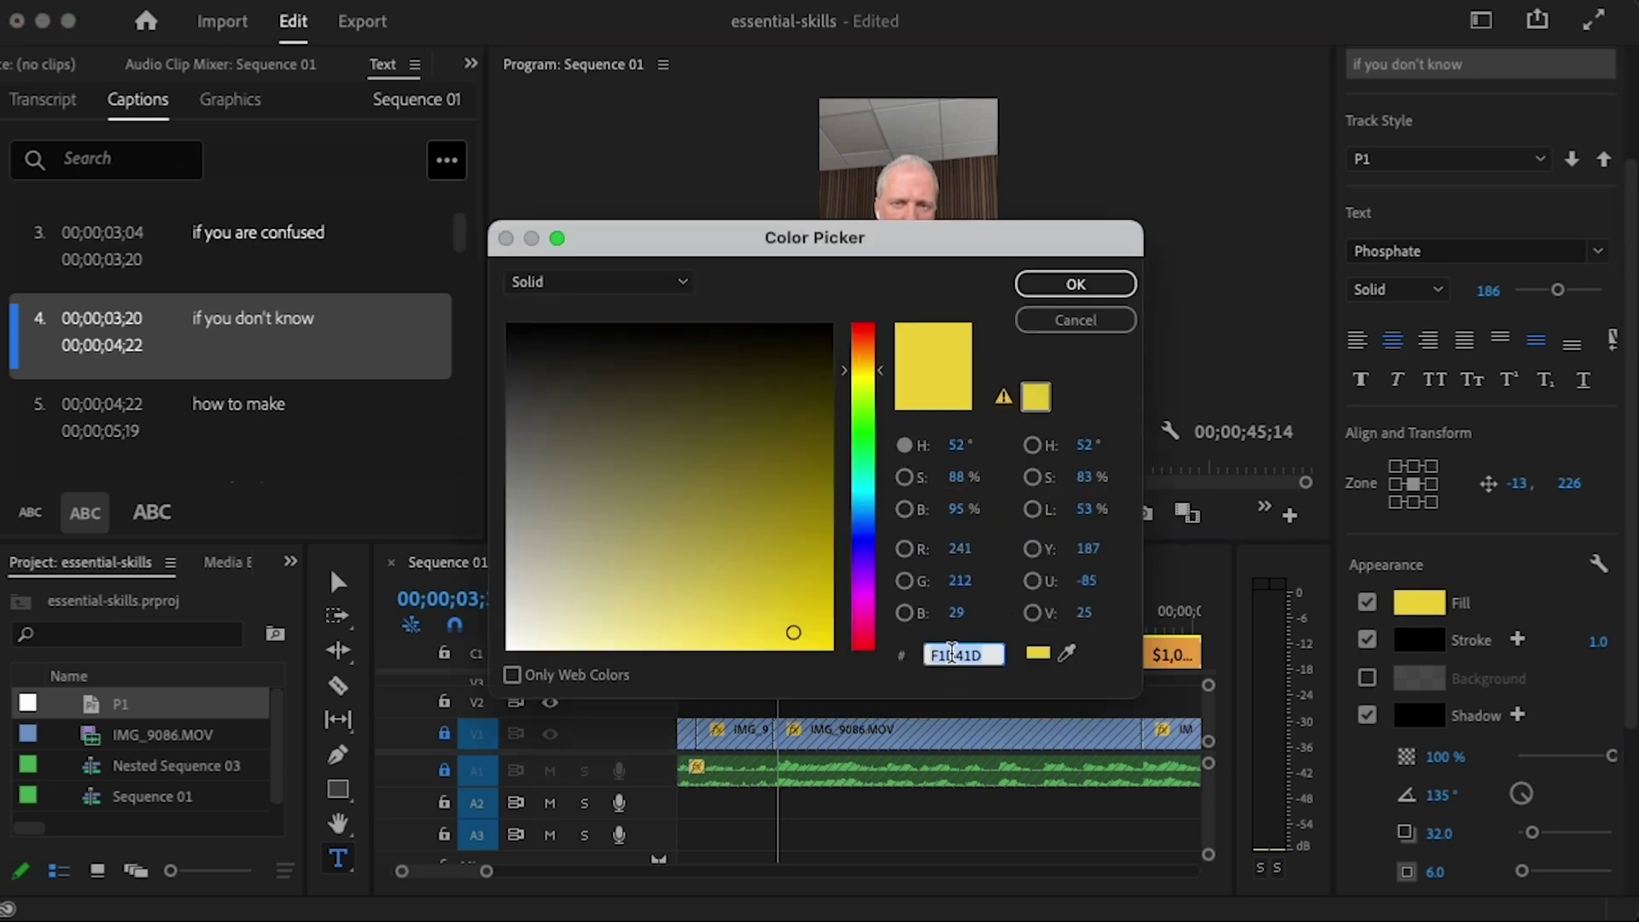
{"action": "type", "text": "F11D1D"}
{"action": "left_click", "coordinate": [1066, 289]}
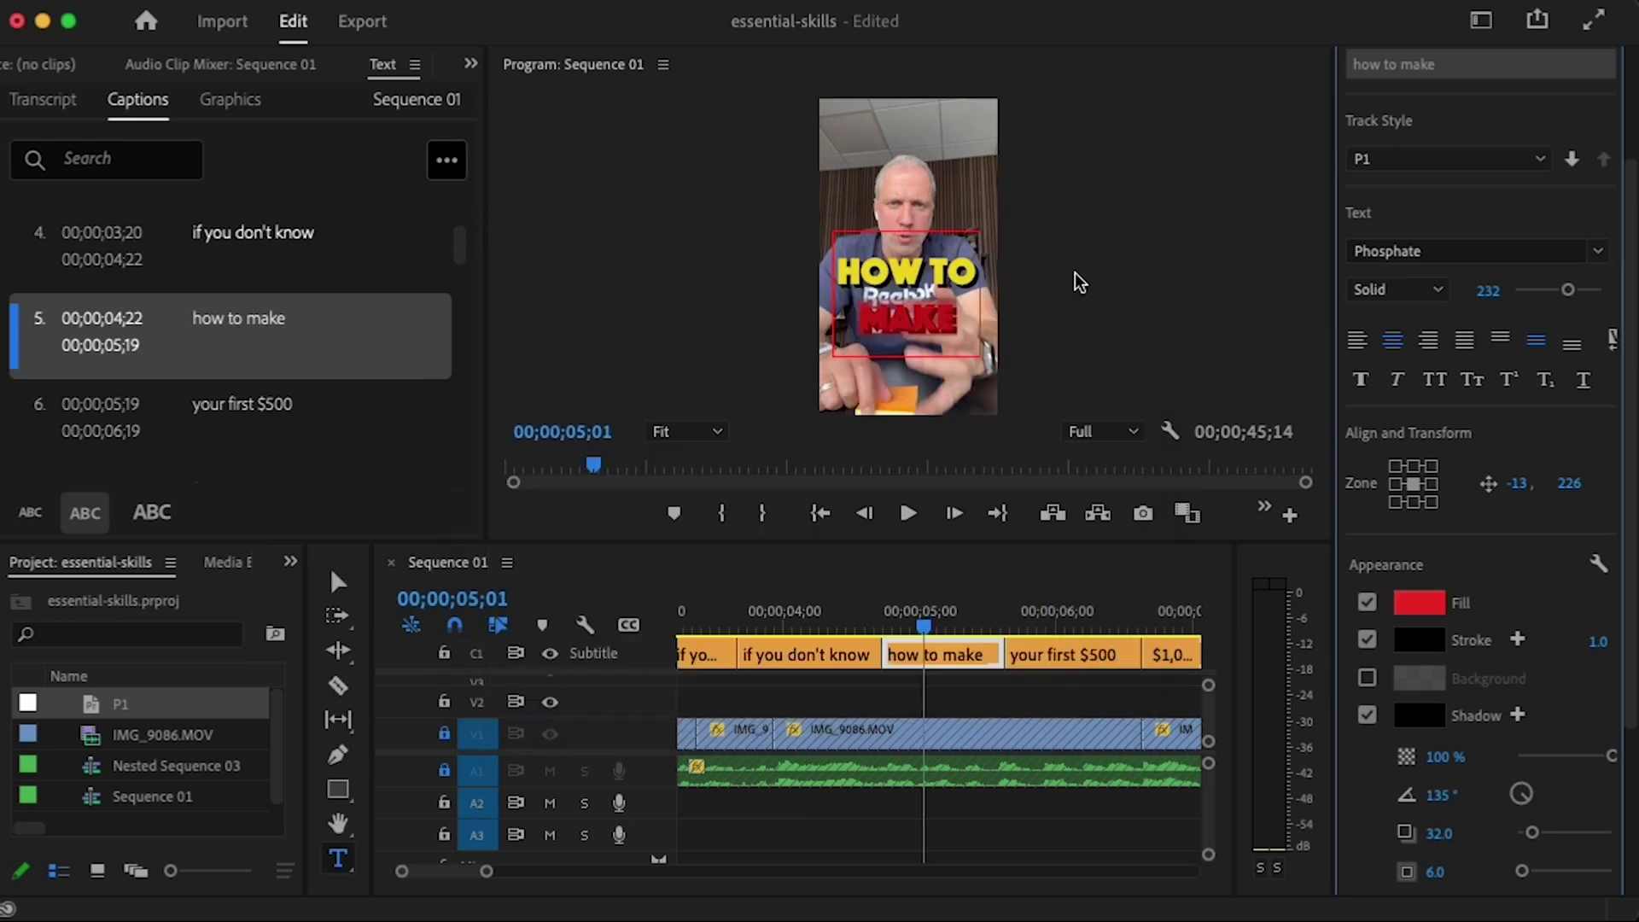
{"action": "left_click", "coordinate": [1031, 714]}
{"action": "left_click_drag", "start_coordinate": [919, 623], "coordinate": [1040, 627]}
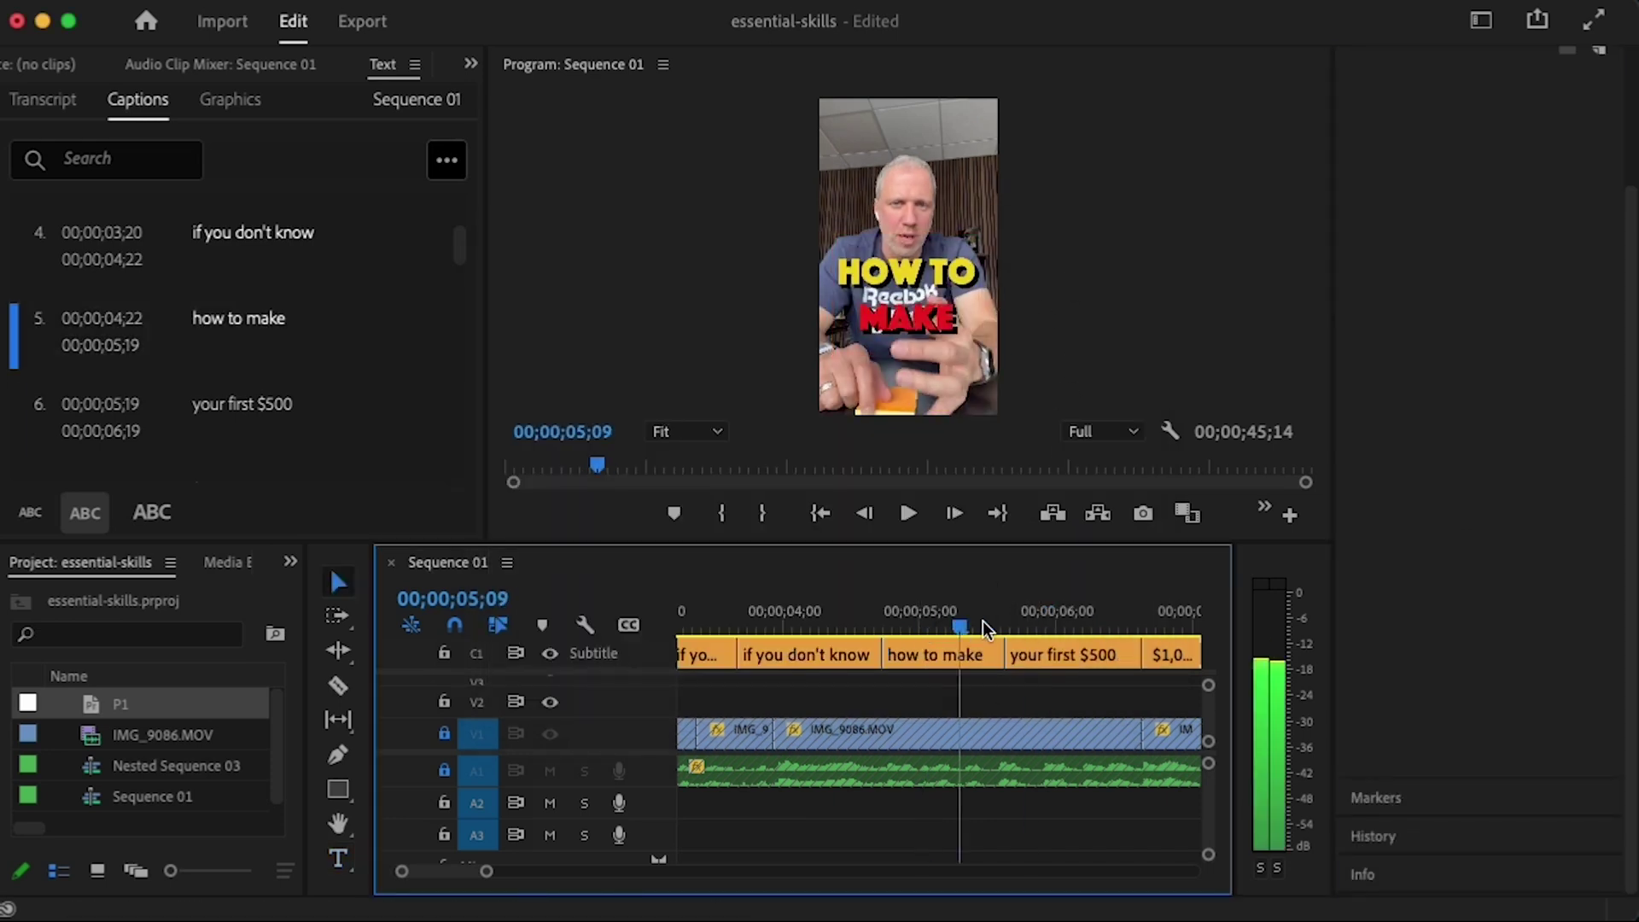
{"action": "left_click", "coordinate": [918, 316]}
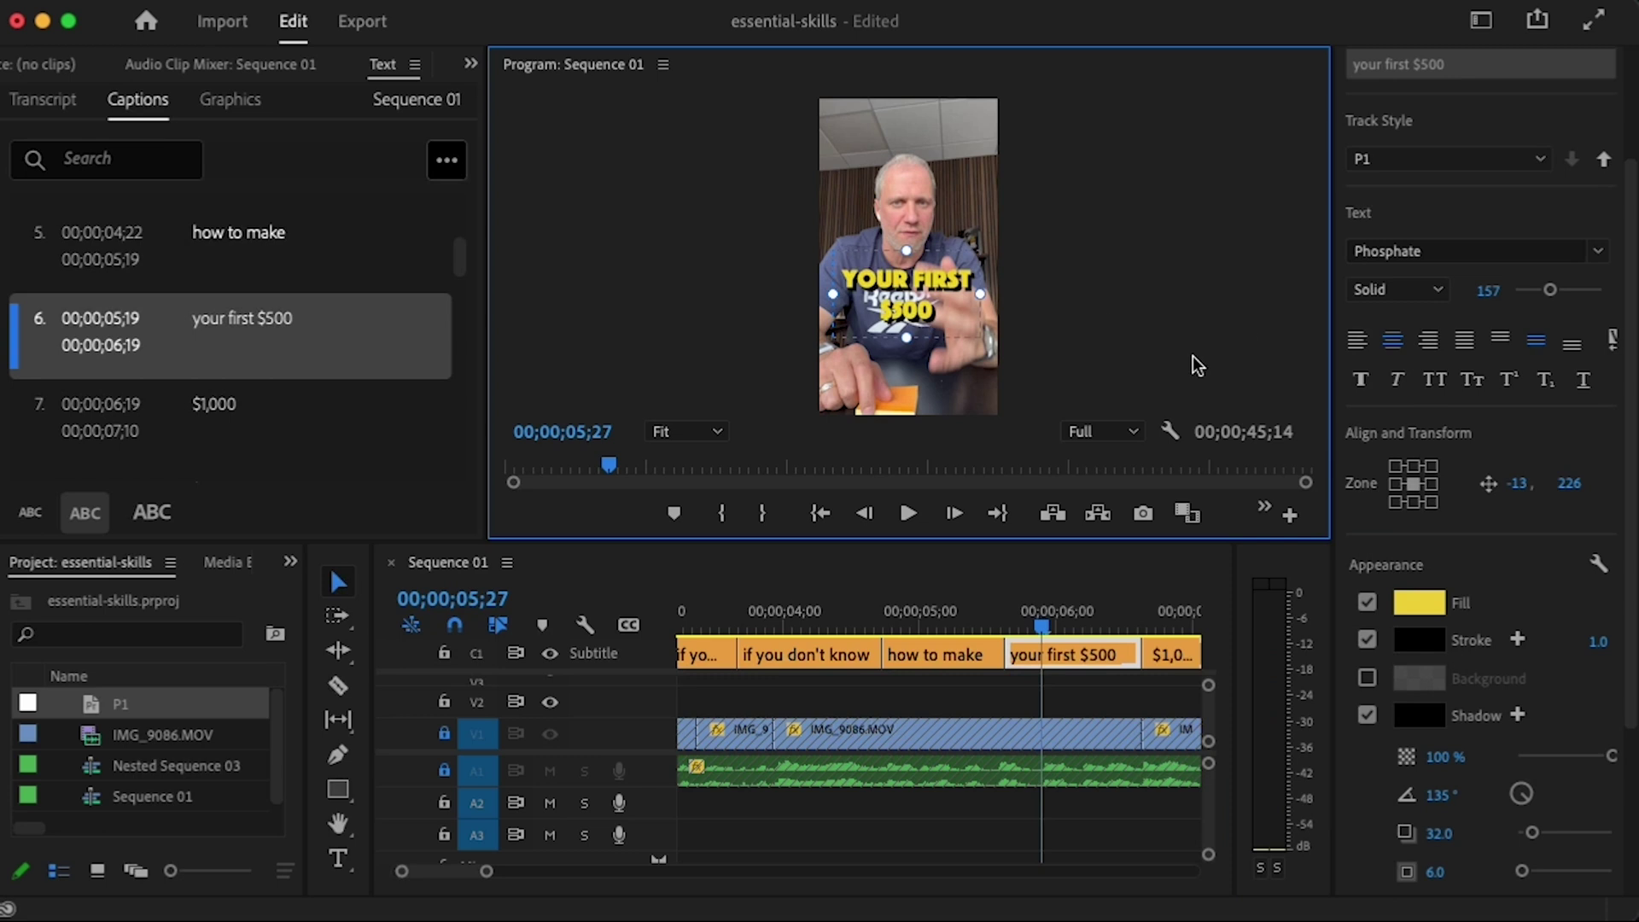
- Set font sizes: 'your first $500' to 244, '$1,000' to 284, '$5,000' to 302
{"action": "left_click_drag", "start_coordinate": [1547, 291], "coordinate": [1569, 295]}
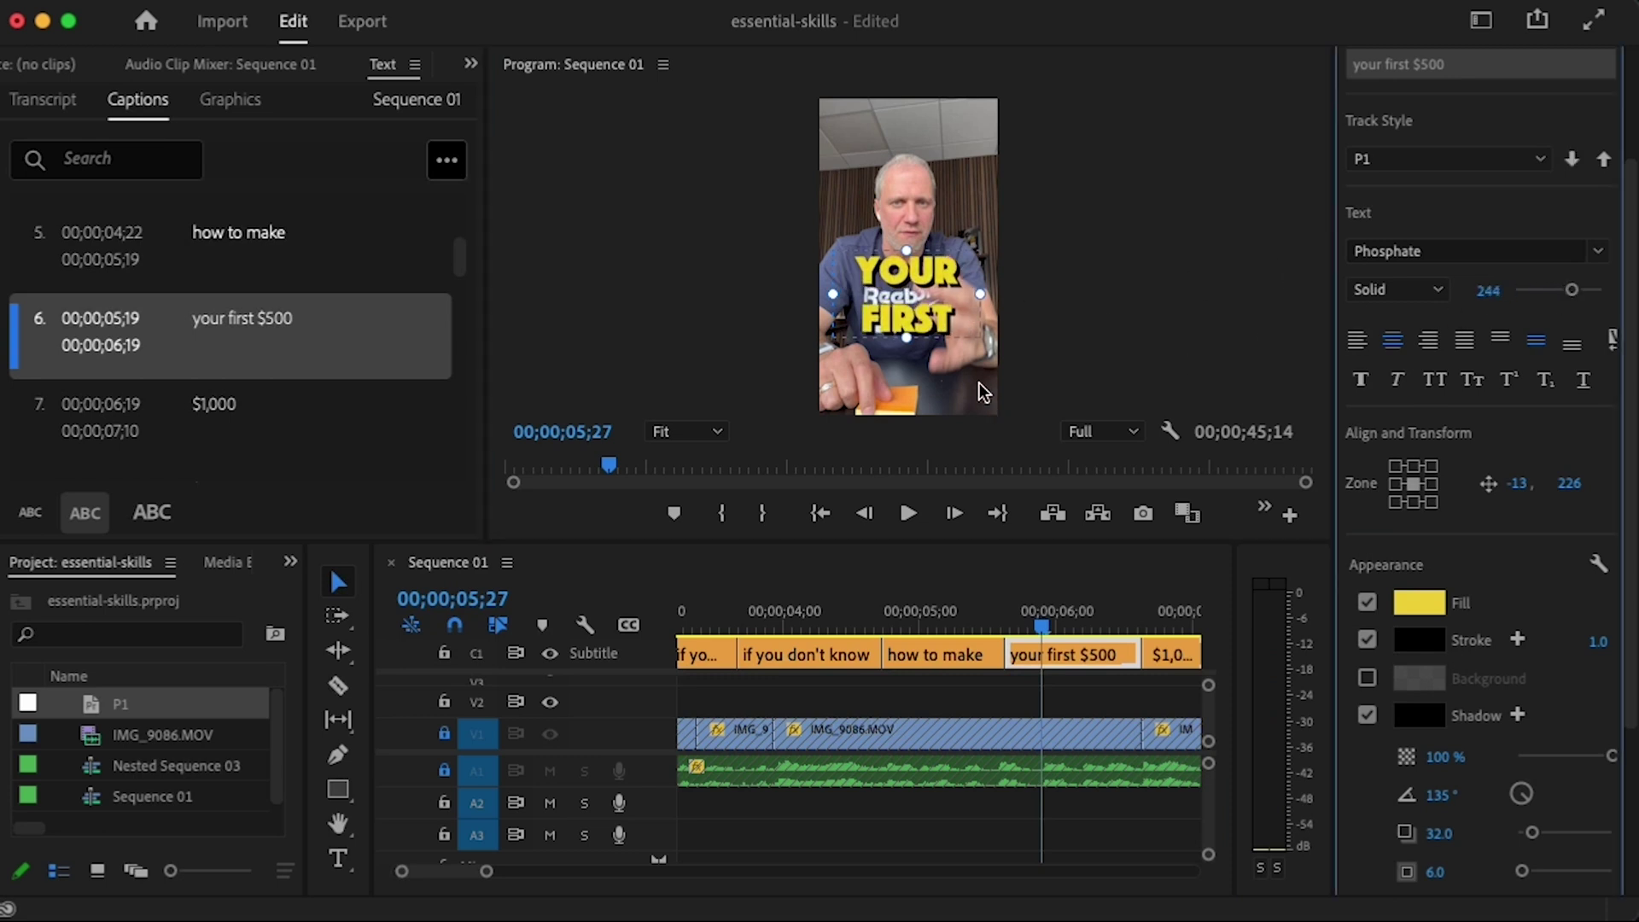
{"action": "key", "text": "t"}
{"action": "double_click", "coordinate": [905, 295]}
{"action": "left_click_drag", "start_coordinate": [1549, 290], "coordinate": [1573, 291]}
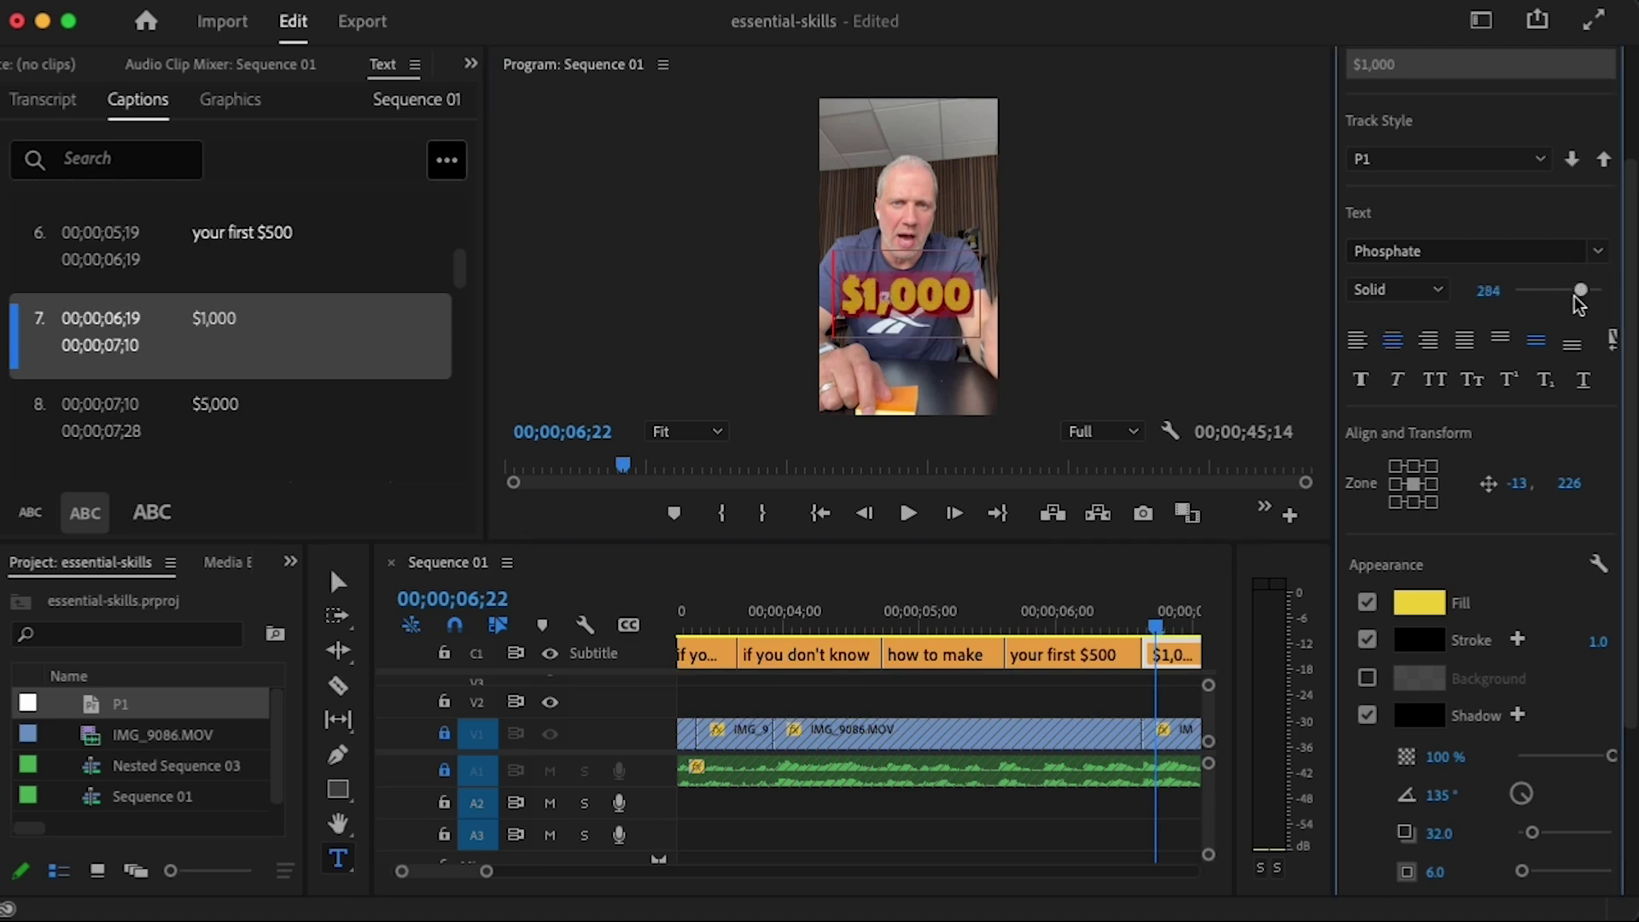
{"action": "key", "text": "v"}
{"action": "left_click", "coordinate": [873, 615]}
{"action": "left_click_drag", "start_coordinate": [1549, 290], "coordinate": [1584, 291]}
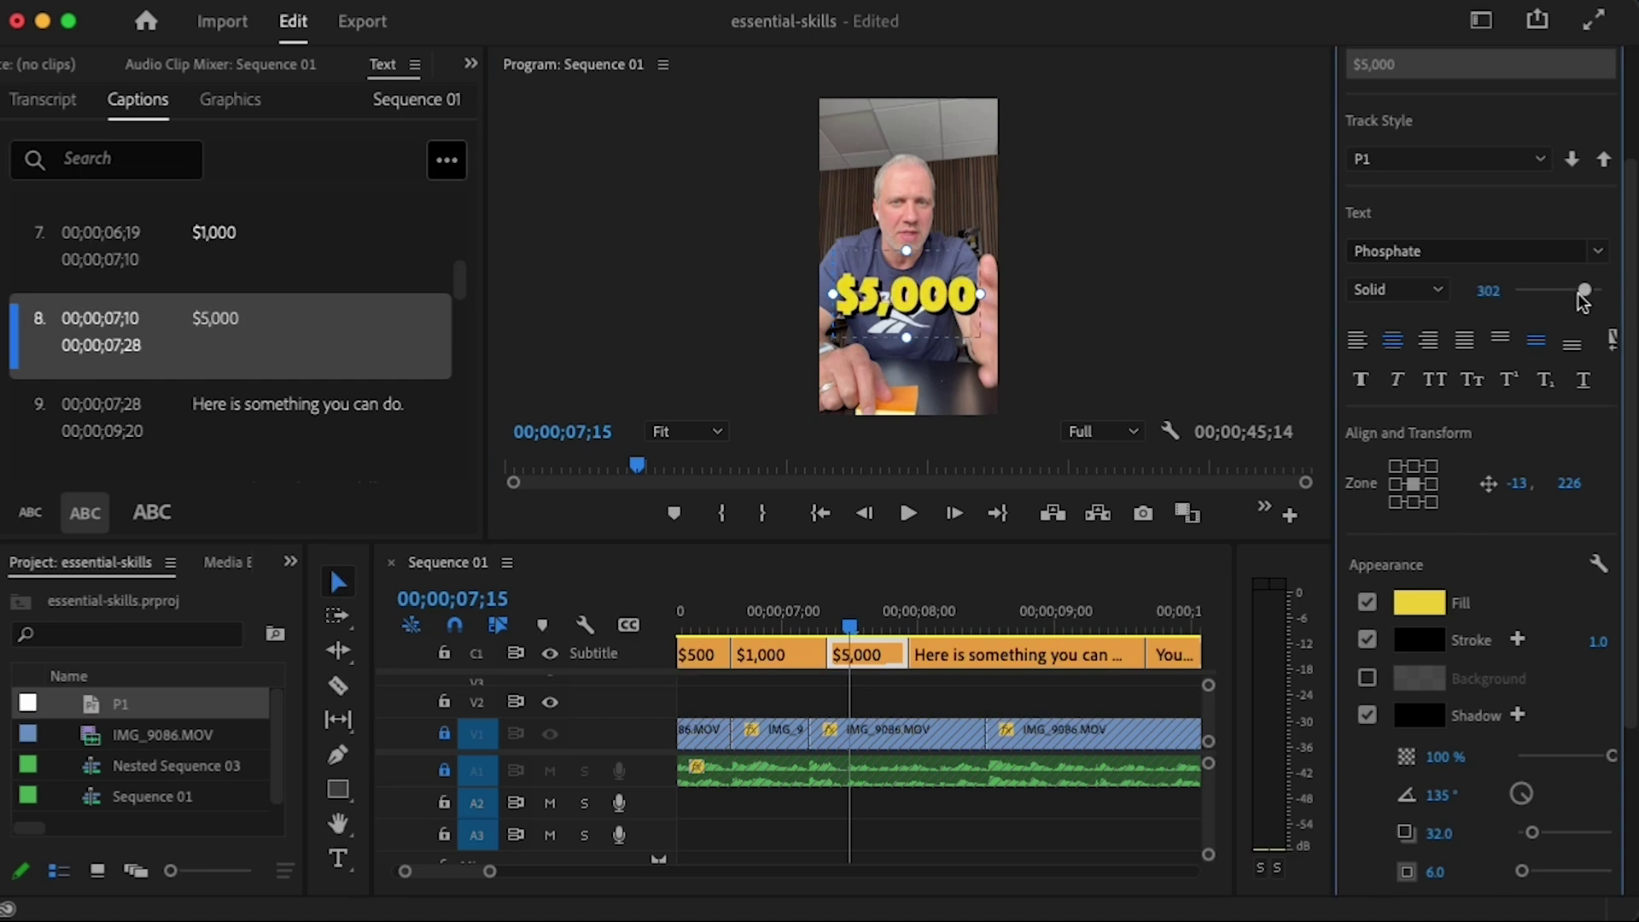
{"action": "left_click_drag", "start_coordinate": [972, 627], "coordinate": [821, 627]}
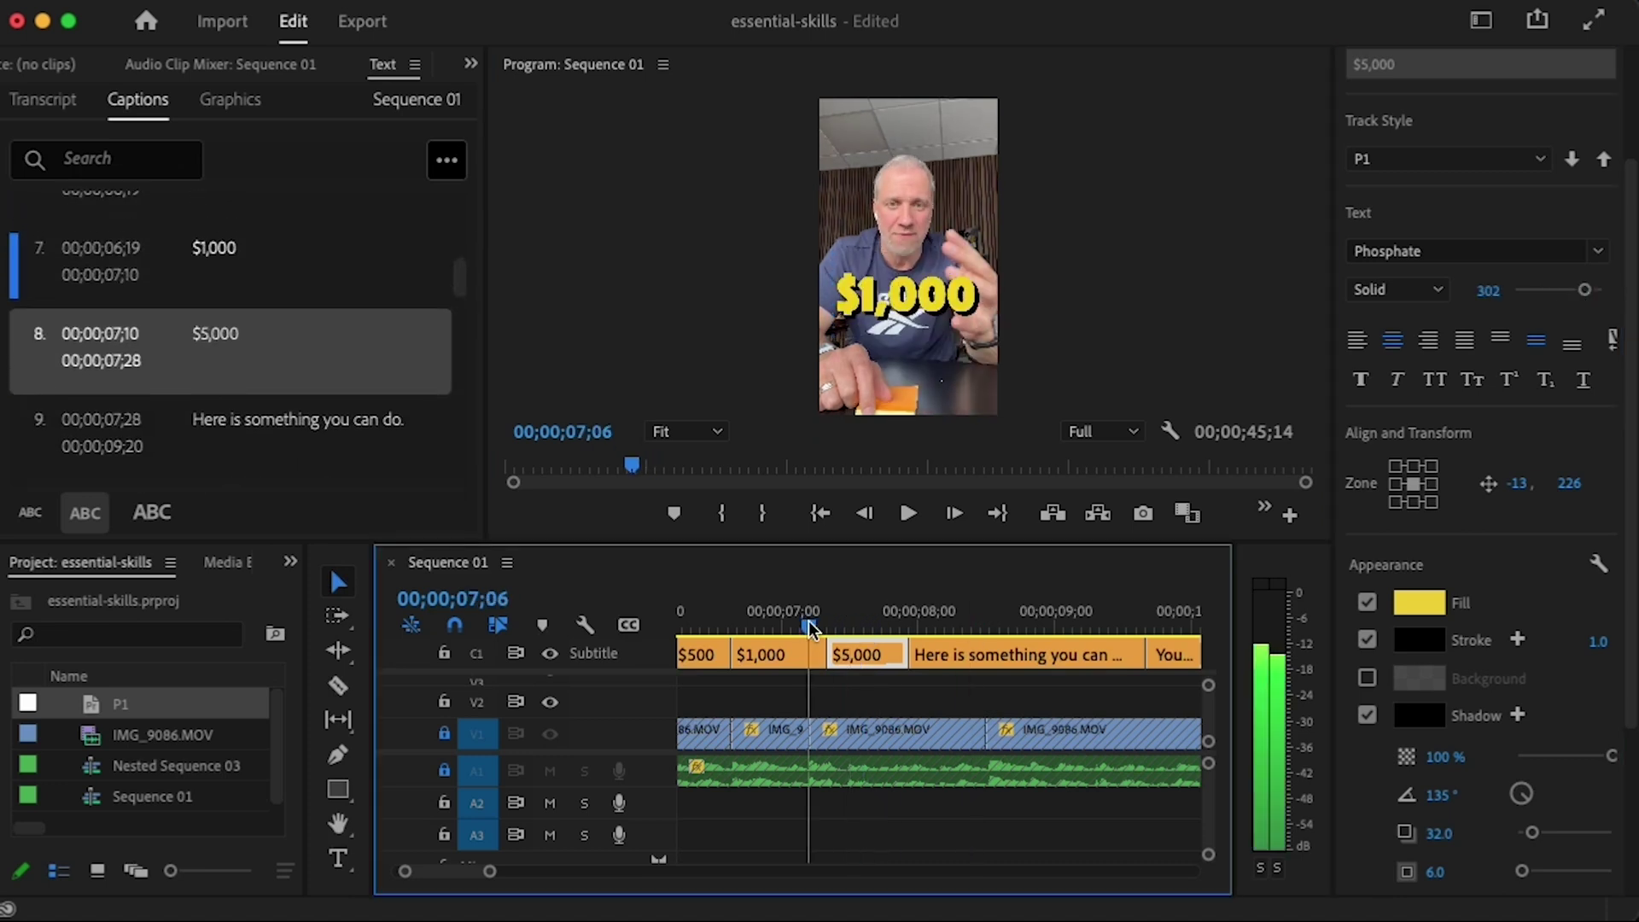
{"action": "key", "text": "space"}
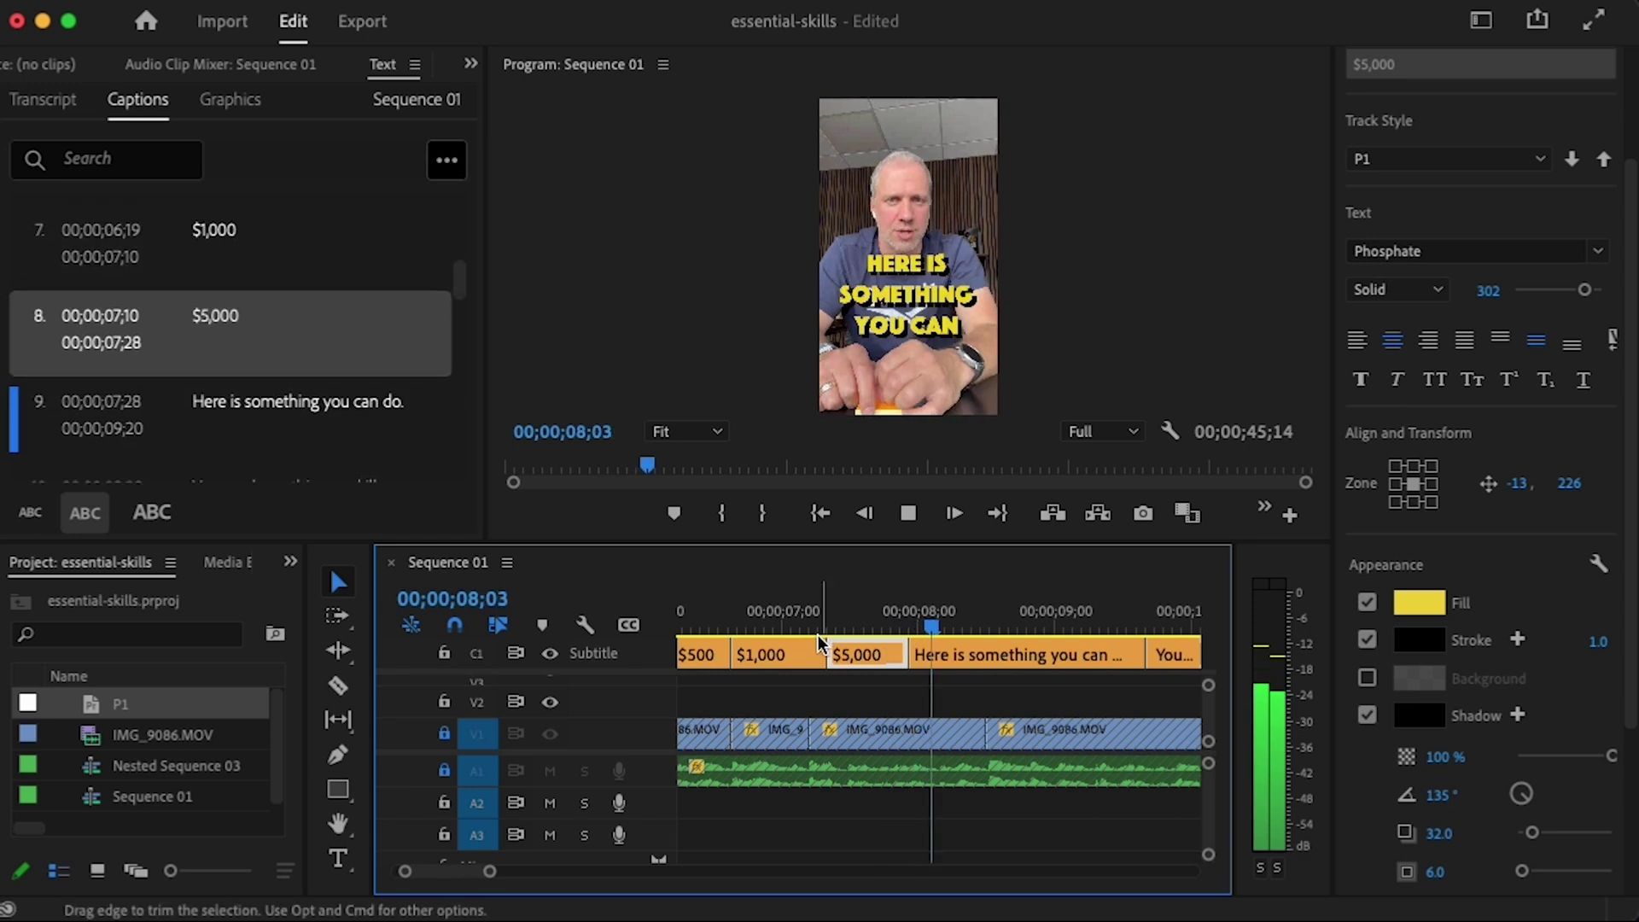
- Extend the $5,000 caption to 08;15 and razor the next caption at 09;11
{"action": "left_click_drag", "start_coordinate": [908, 655], "coordinate": [984, 655]}
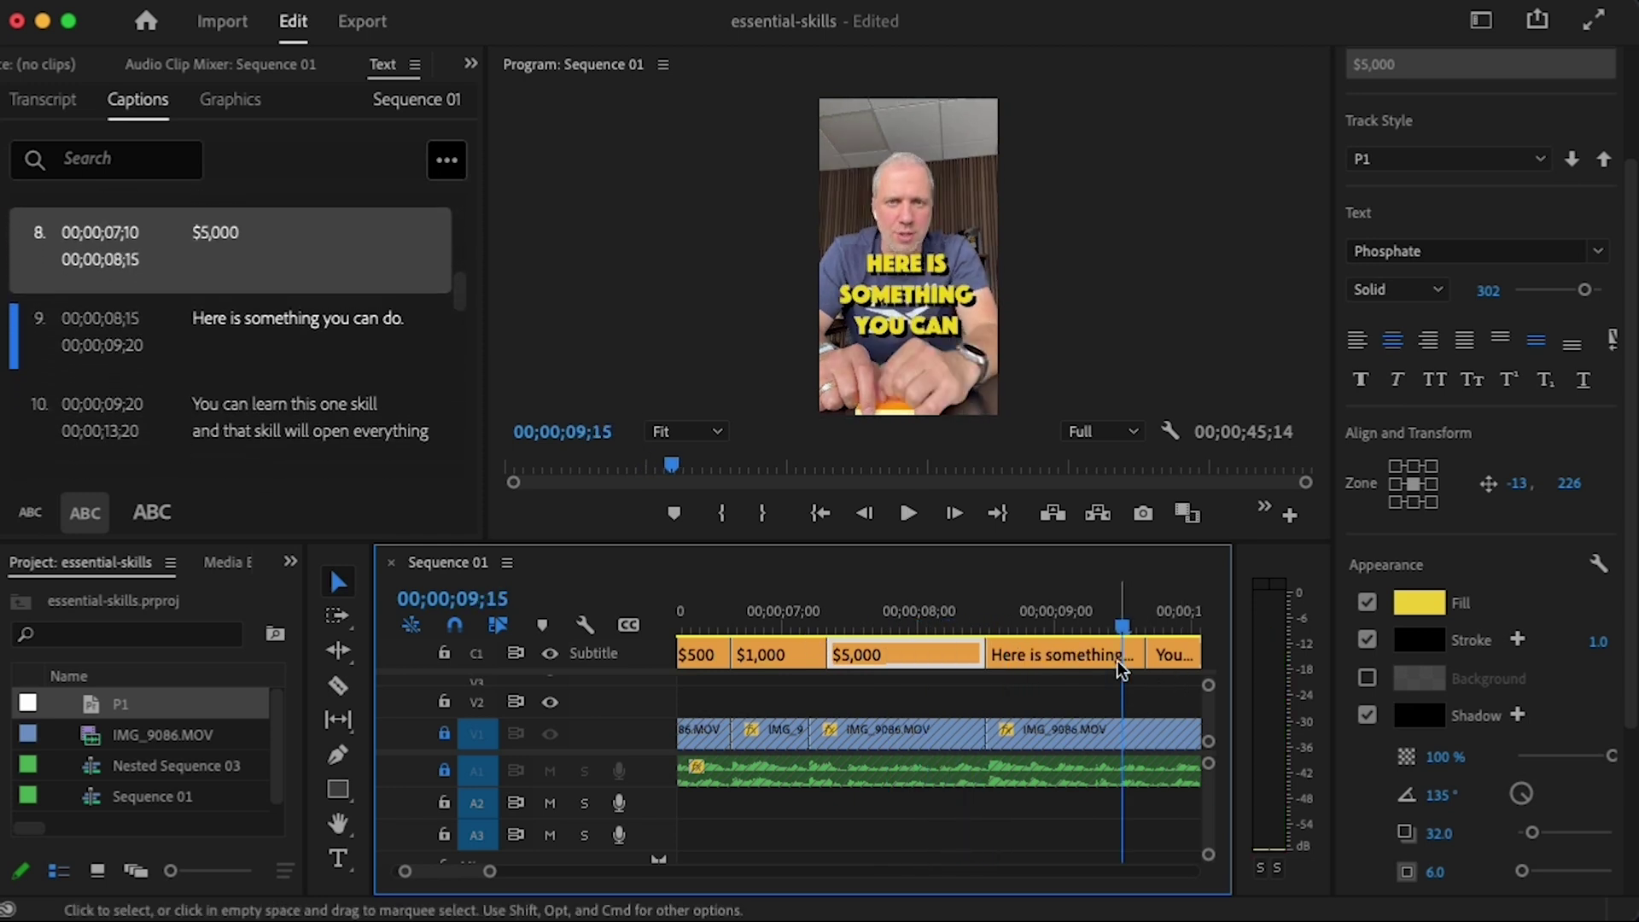
{"action": "key", "text": "c"}
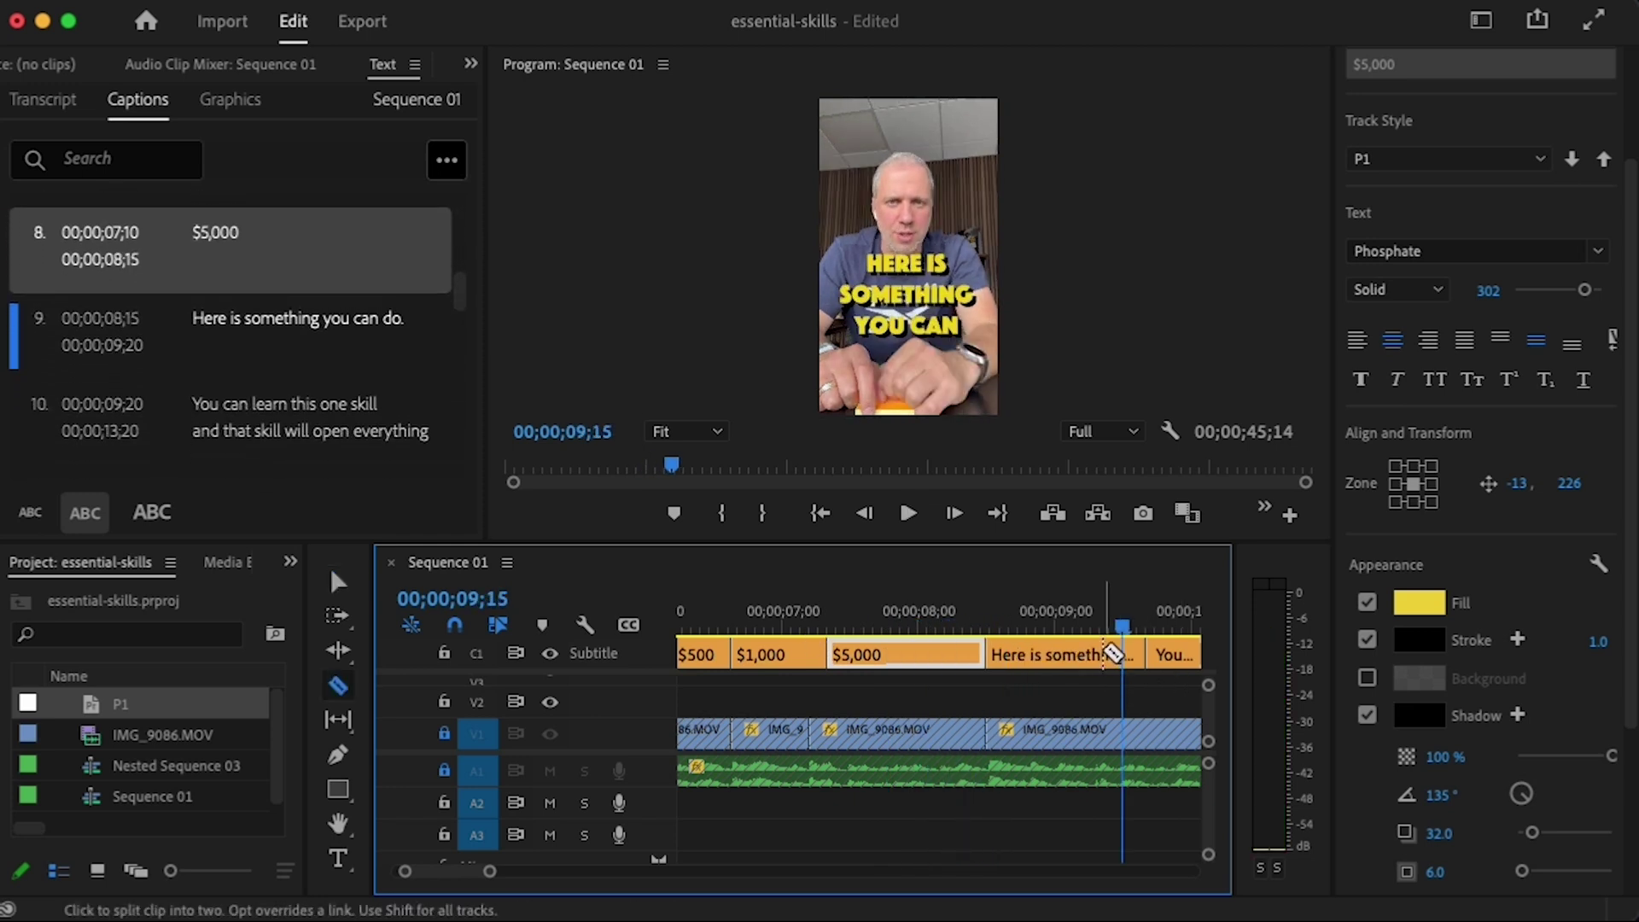
{"action": "left_click", "coordinate": [1104, 654]}
{"action": "key", "text": "v"}
- Delete 'you can do.' from caption 9 so it reads 'Here is something'
{"action": "left_click_drag", "start_coordinate": [329, 232], "coordinate": [430, 223]}
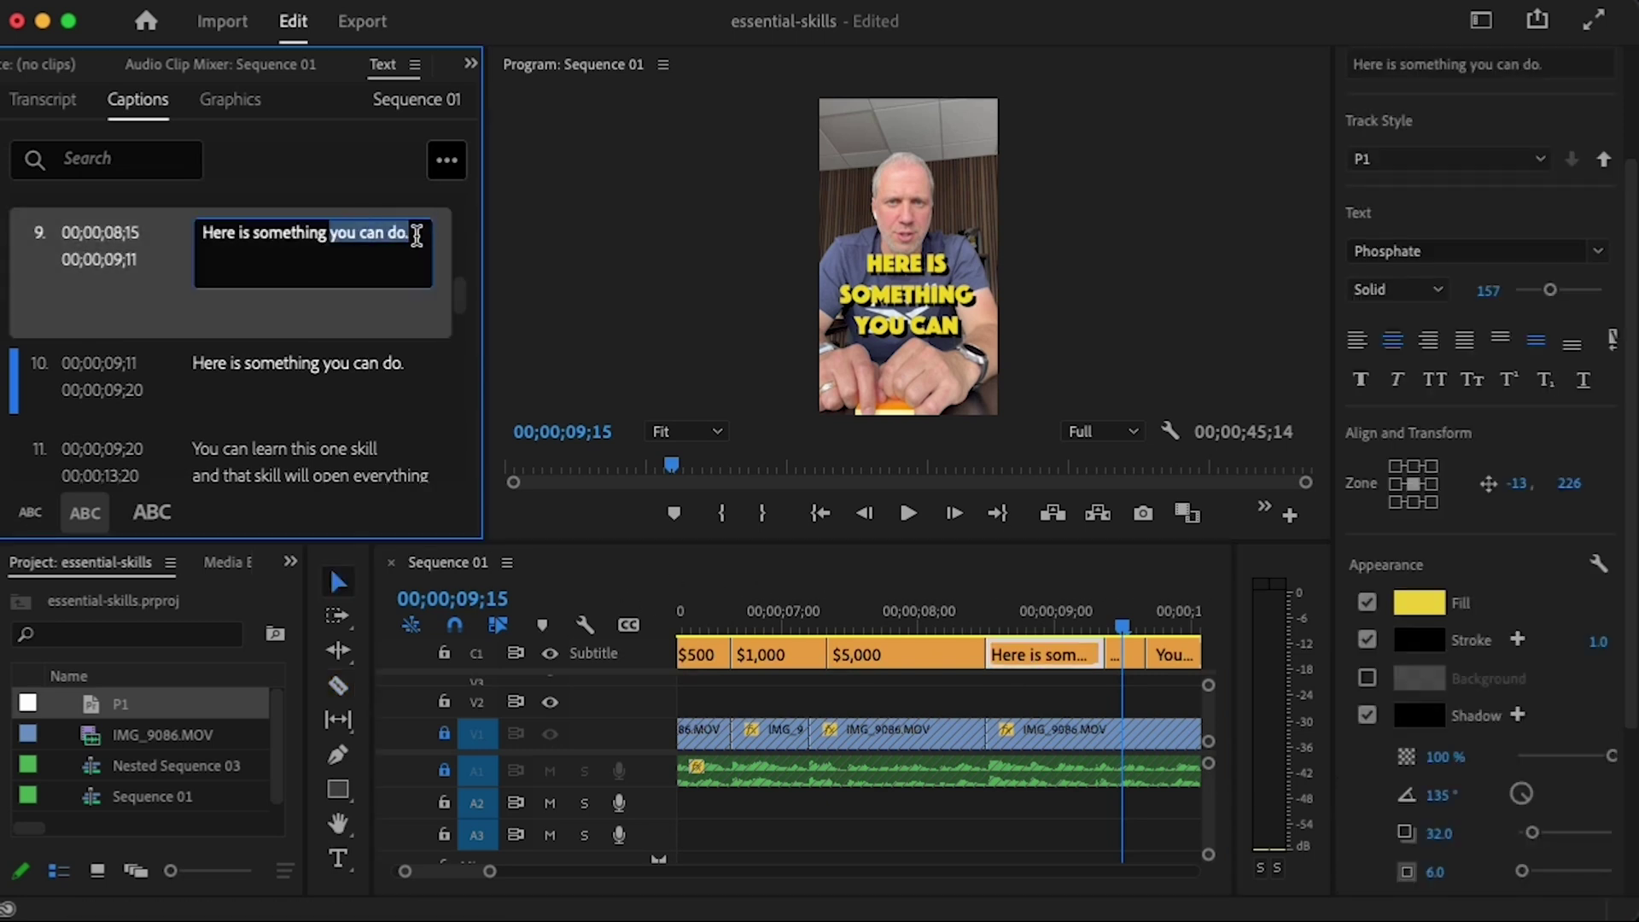
{"action": "key", "text": "BackSpace"}
{"action": "left_click", "coordinate": [305, 390]}
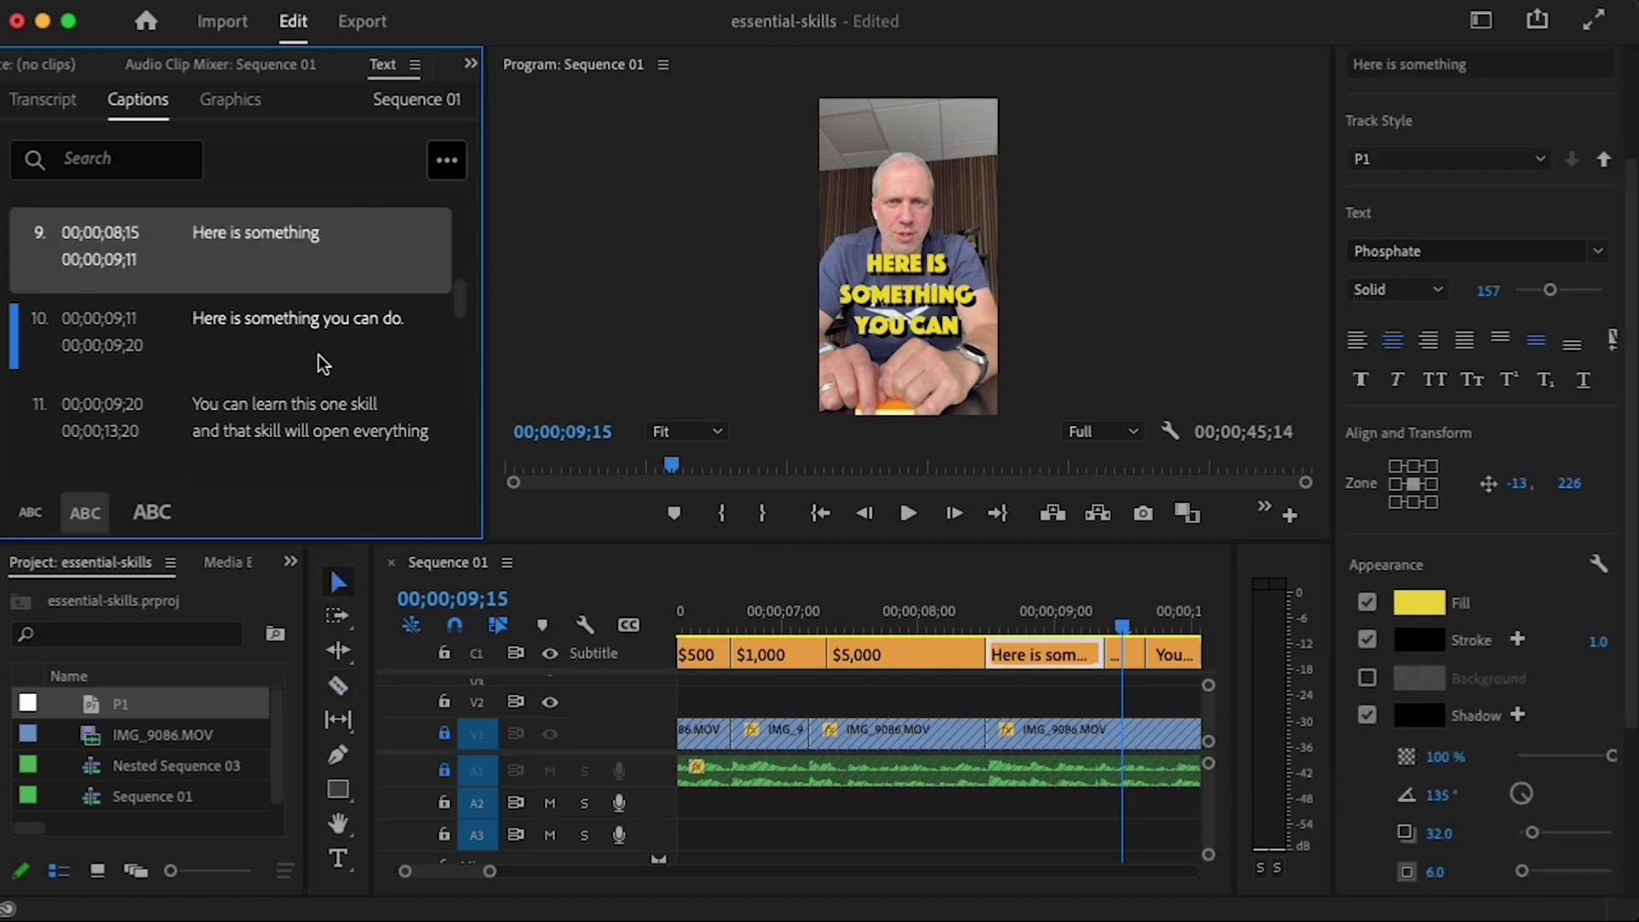
- Edit caption 10 to read 'you can do' without 'Here is something' or the period
{"action": "left_click", "coordinate": [325, 342]}
{"action": "double_click", "coordinate": [330, 319]}
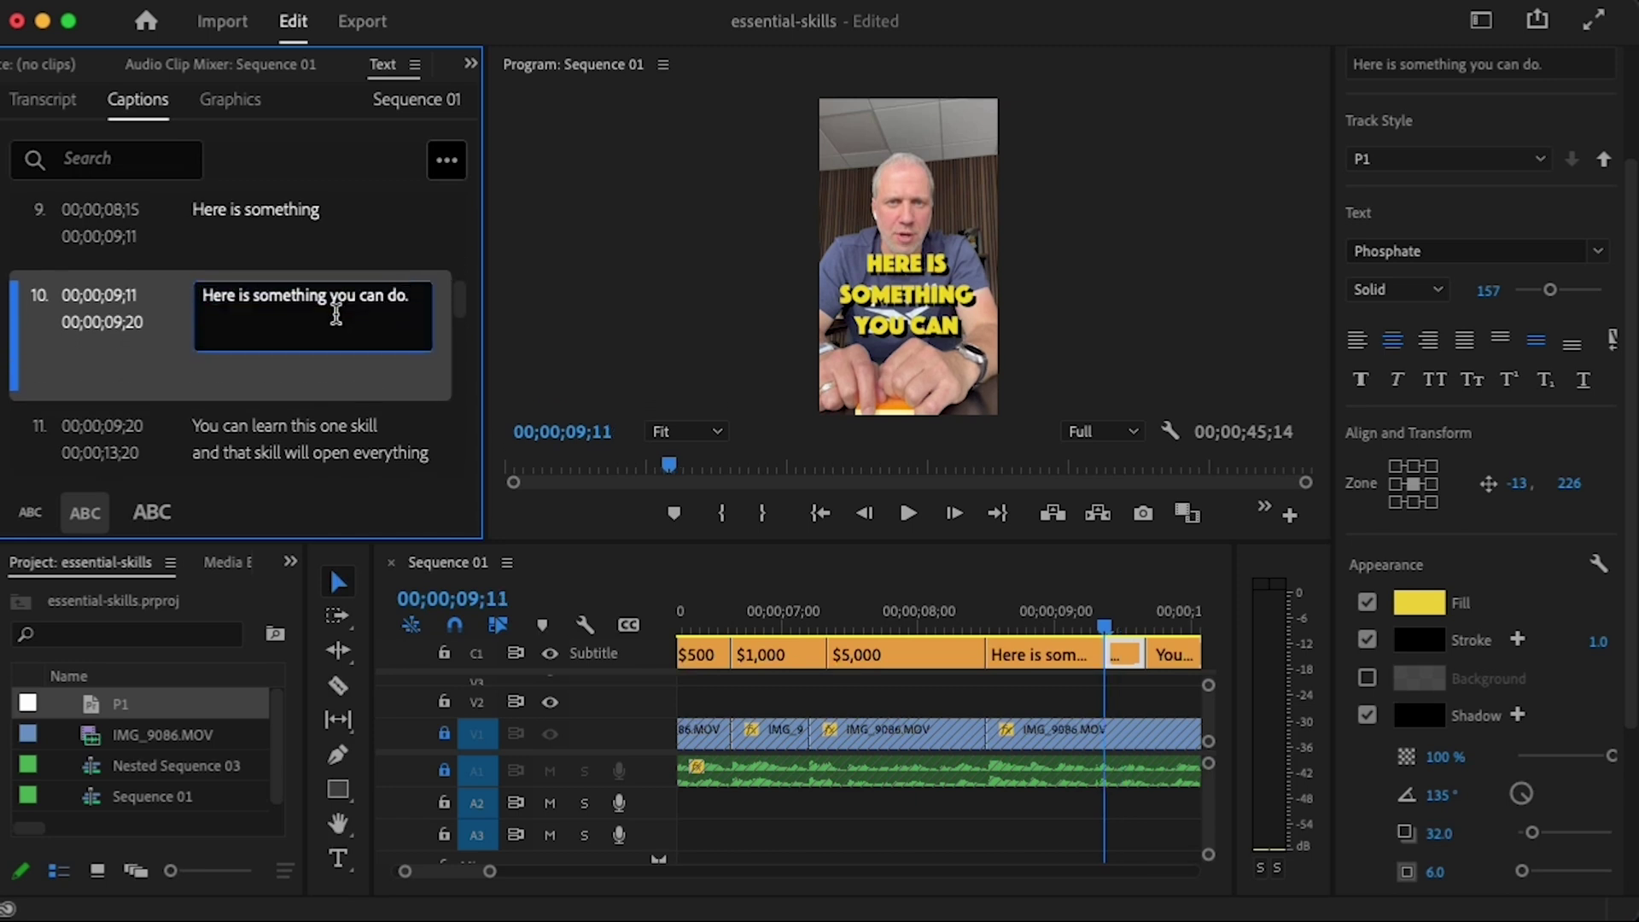
{"action": "left_click", "coordinate": [326, 294]}
{"action": "left_click_drag", "start_coordinate": [292, 294], "coordinate": [109, 294]}
{"action": "key", "text": "BackSpace"}
{"action": "left_click", "coordinate": [286, 296]}
{"action": "key", "text": "BackSpace"}
{"action": "left_click", "coordinate": [263, 213]}
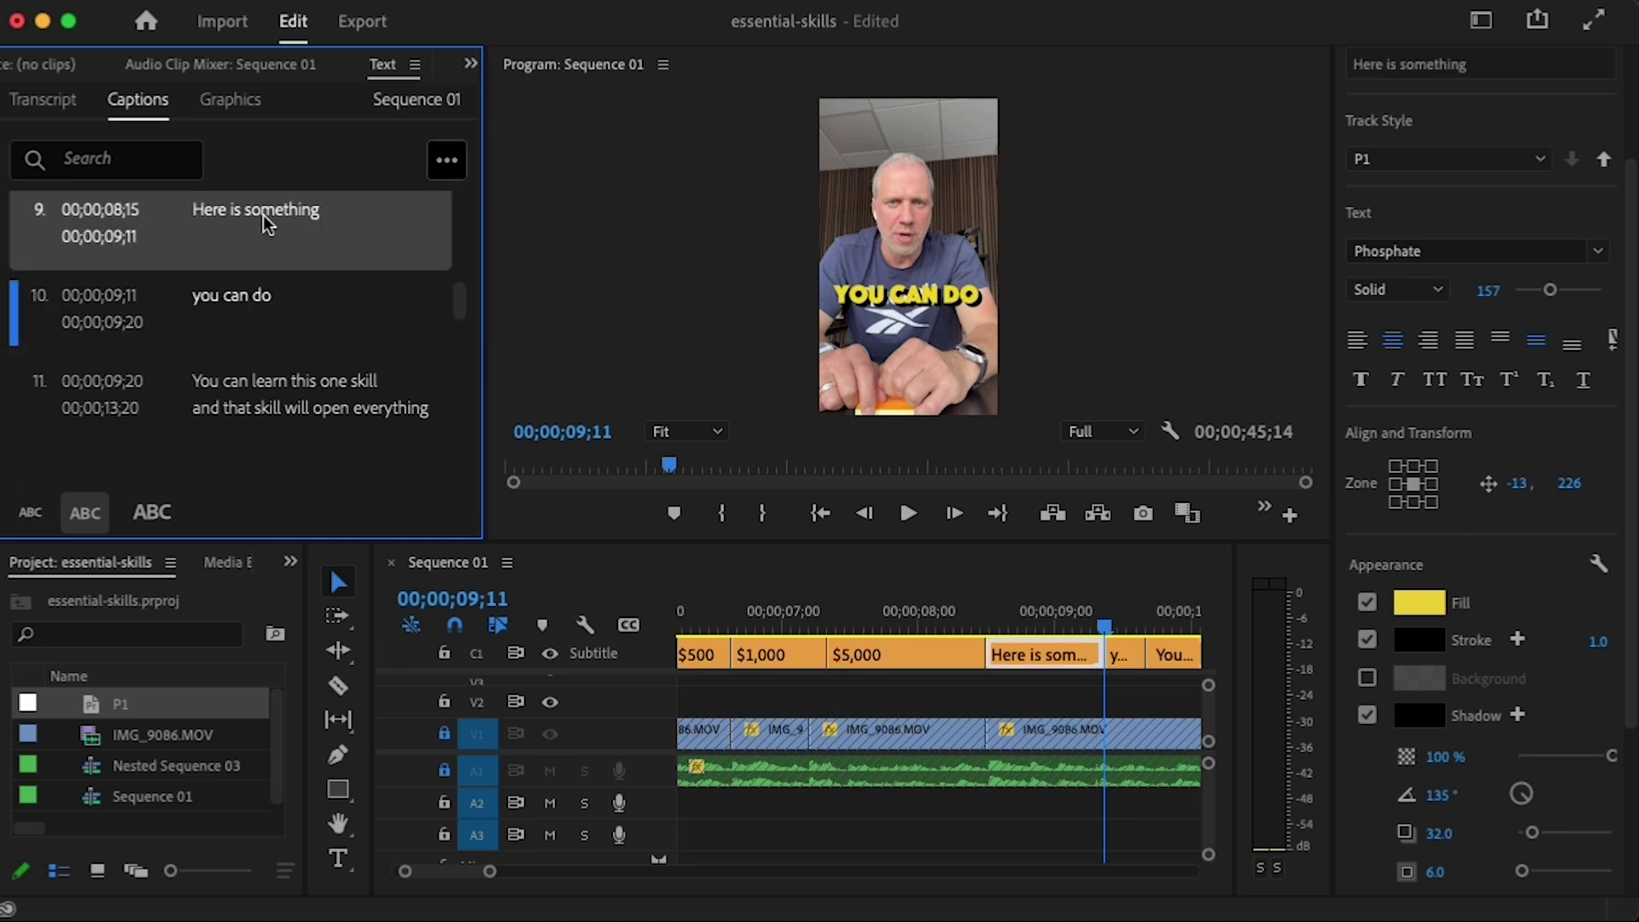
{"action": "left_click", "coordinate": [986, 621]}
{"action": "left_click_drag", "start_coordinate": [986, 621], "coordinate": [1017, 623]}
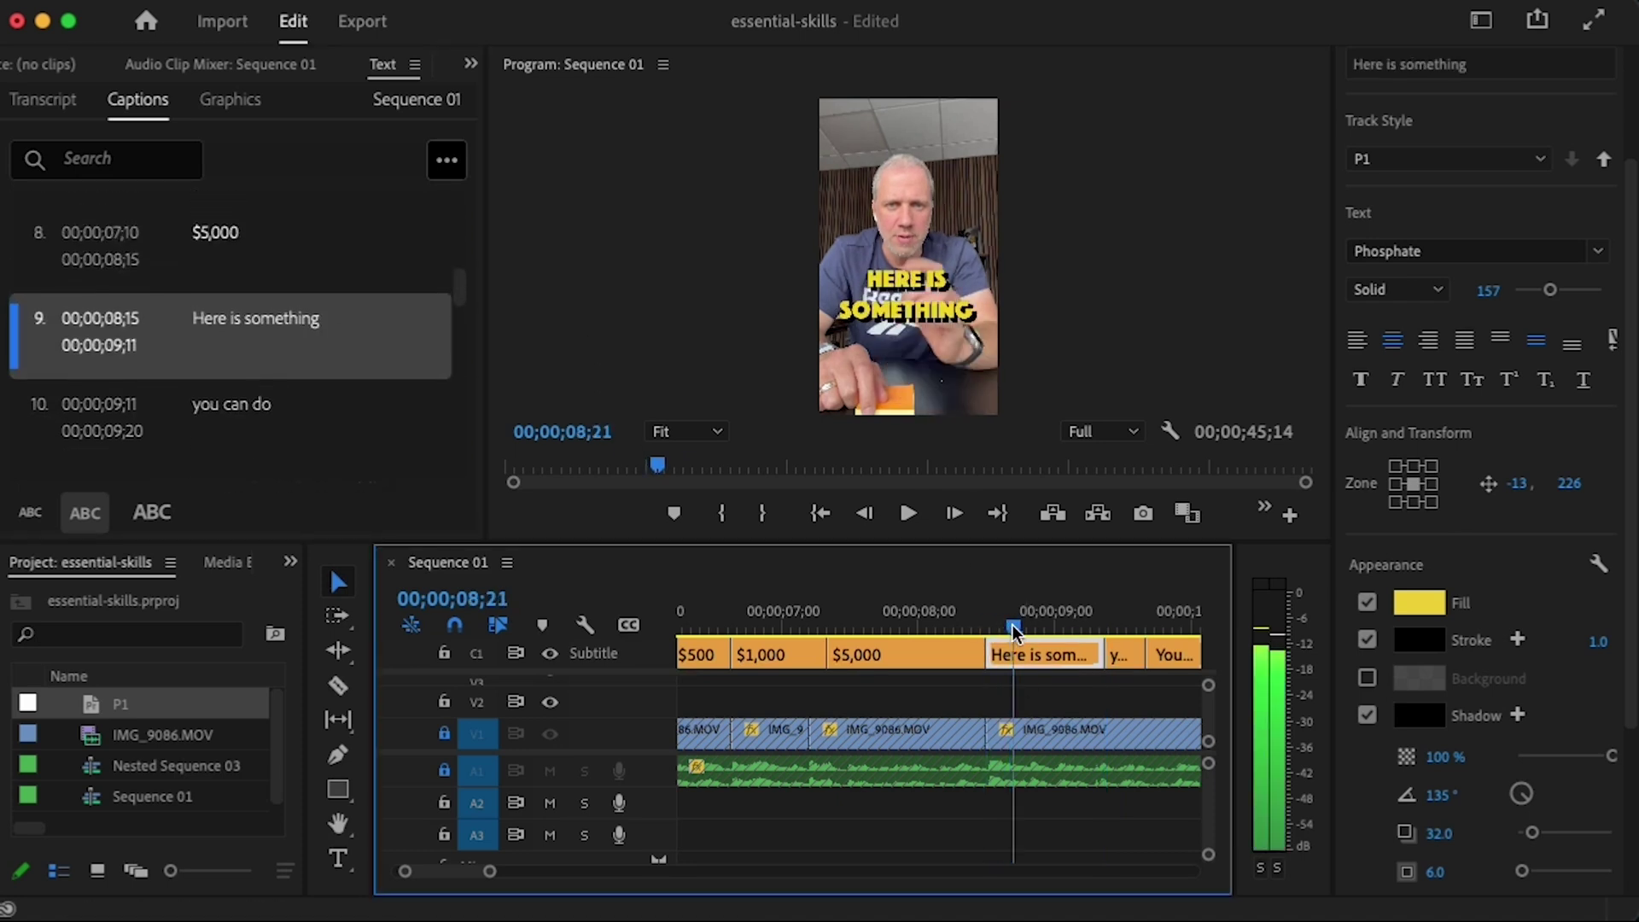
- Enlarge the 'Here is something' caption to 169 and colour SOMETHING red E81A2D
{"action": "left_click", "coordinate": [904, 311]}
{"action": "left_click_drag", "start_coordinate": [1549, 291], "coordinate": [1555, 290]}
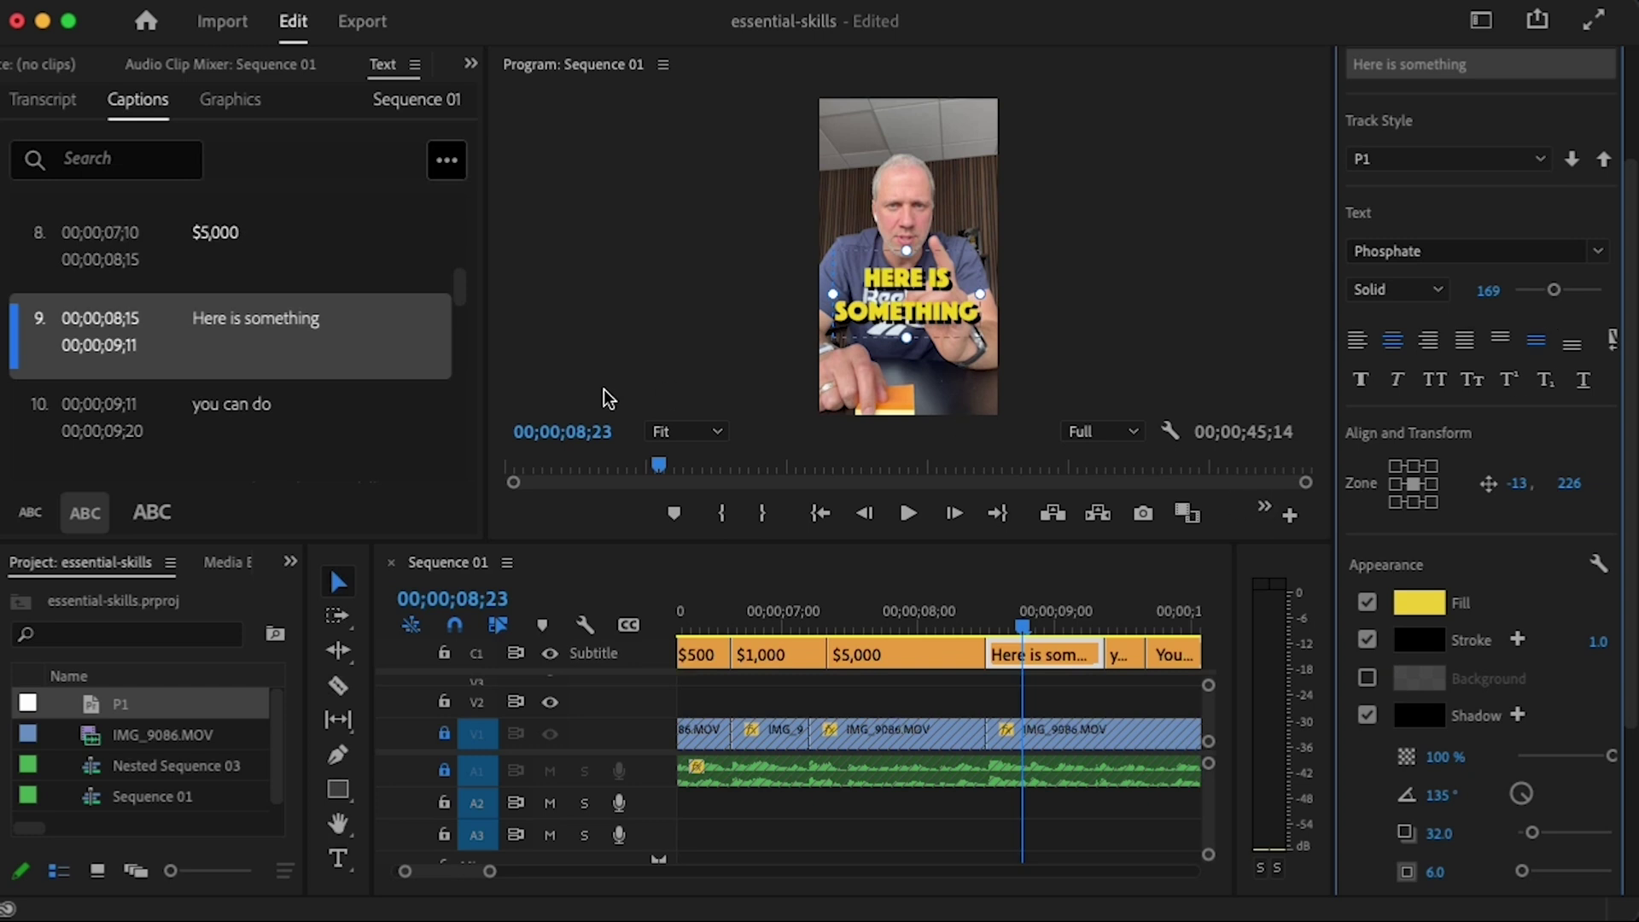
{"action": "double_click", "coordinate": [903, 309]}
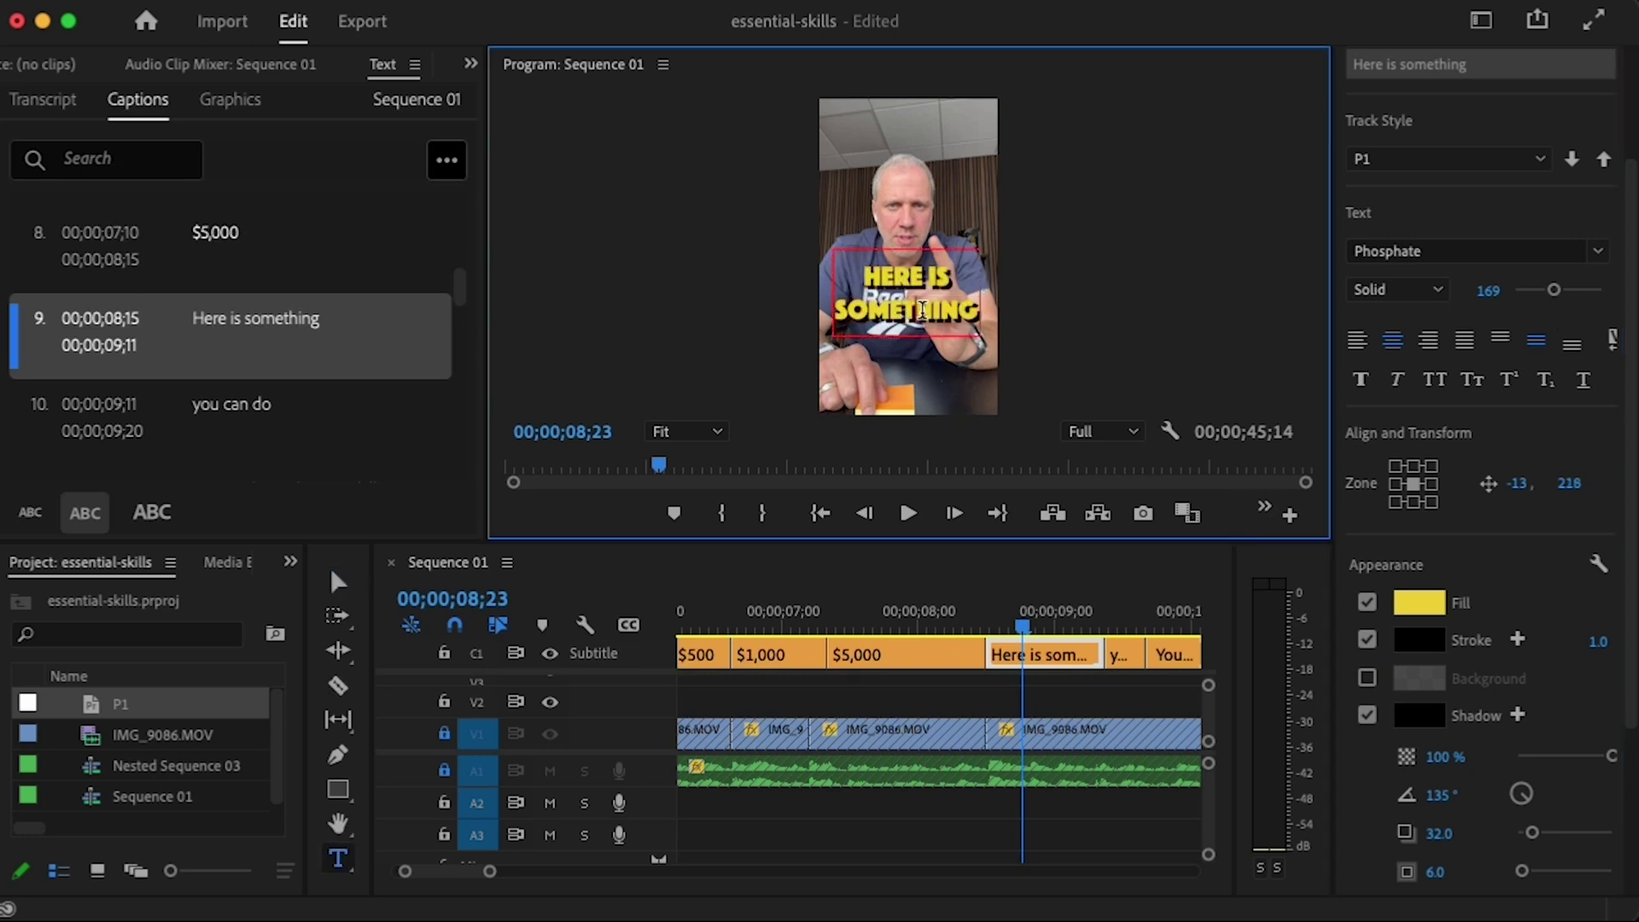
{"action": "left_click", "coordinate": [1434, 606]}
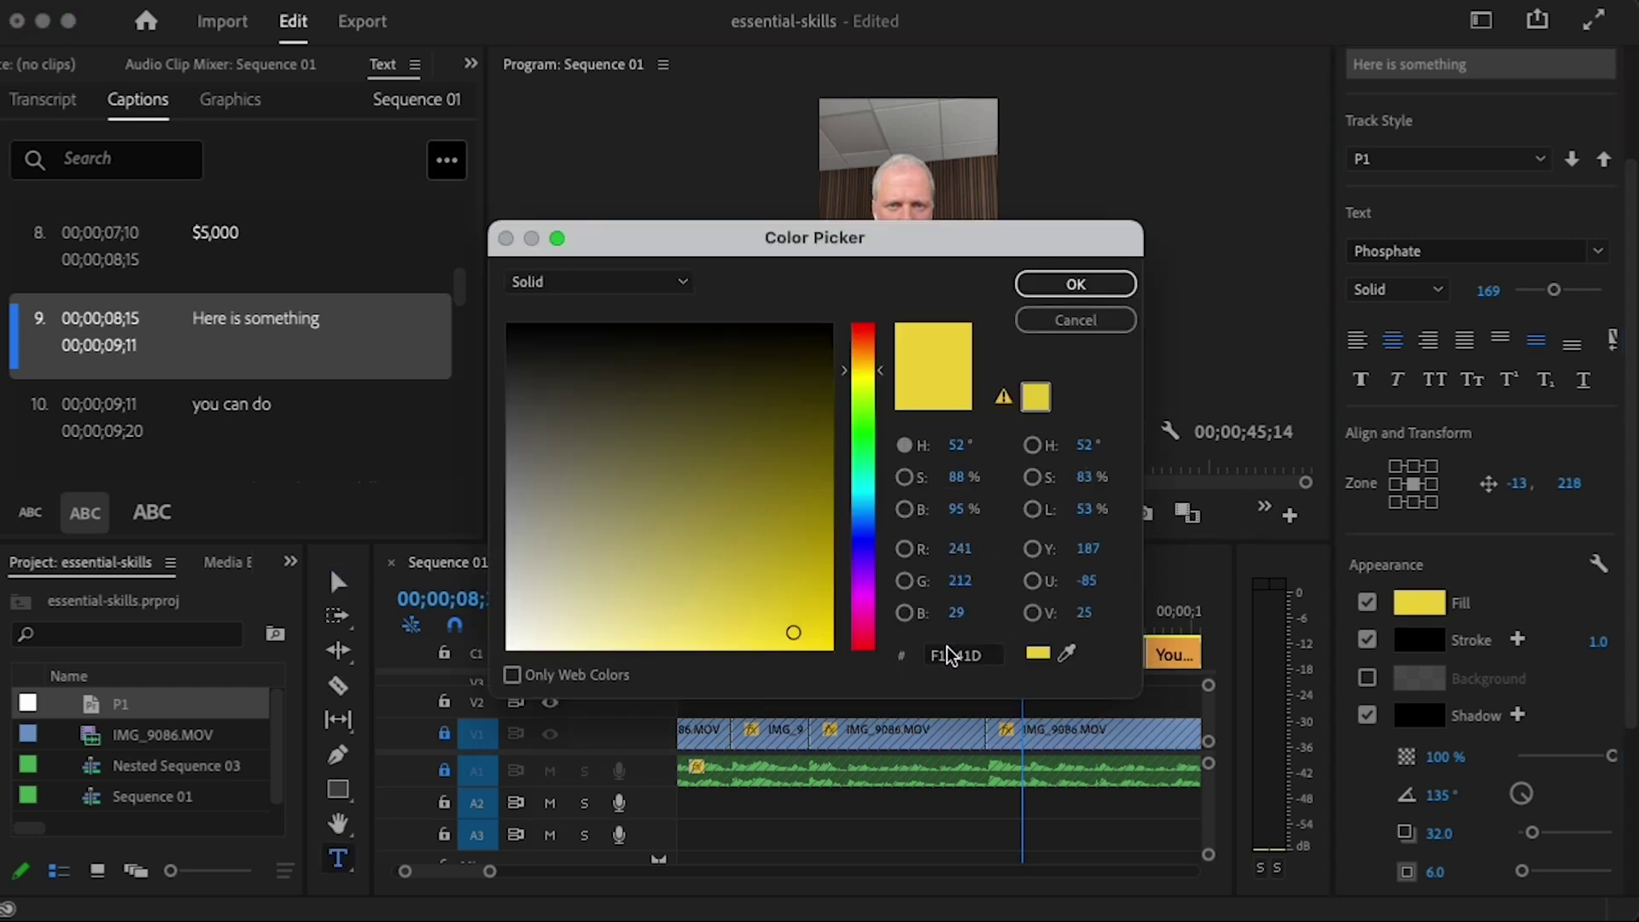
{"action": "type", "text": "E81A2D"}
{"action": "left_click", "coordinate": [1074, 283]}
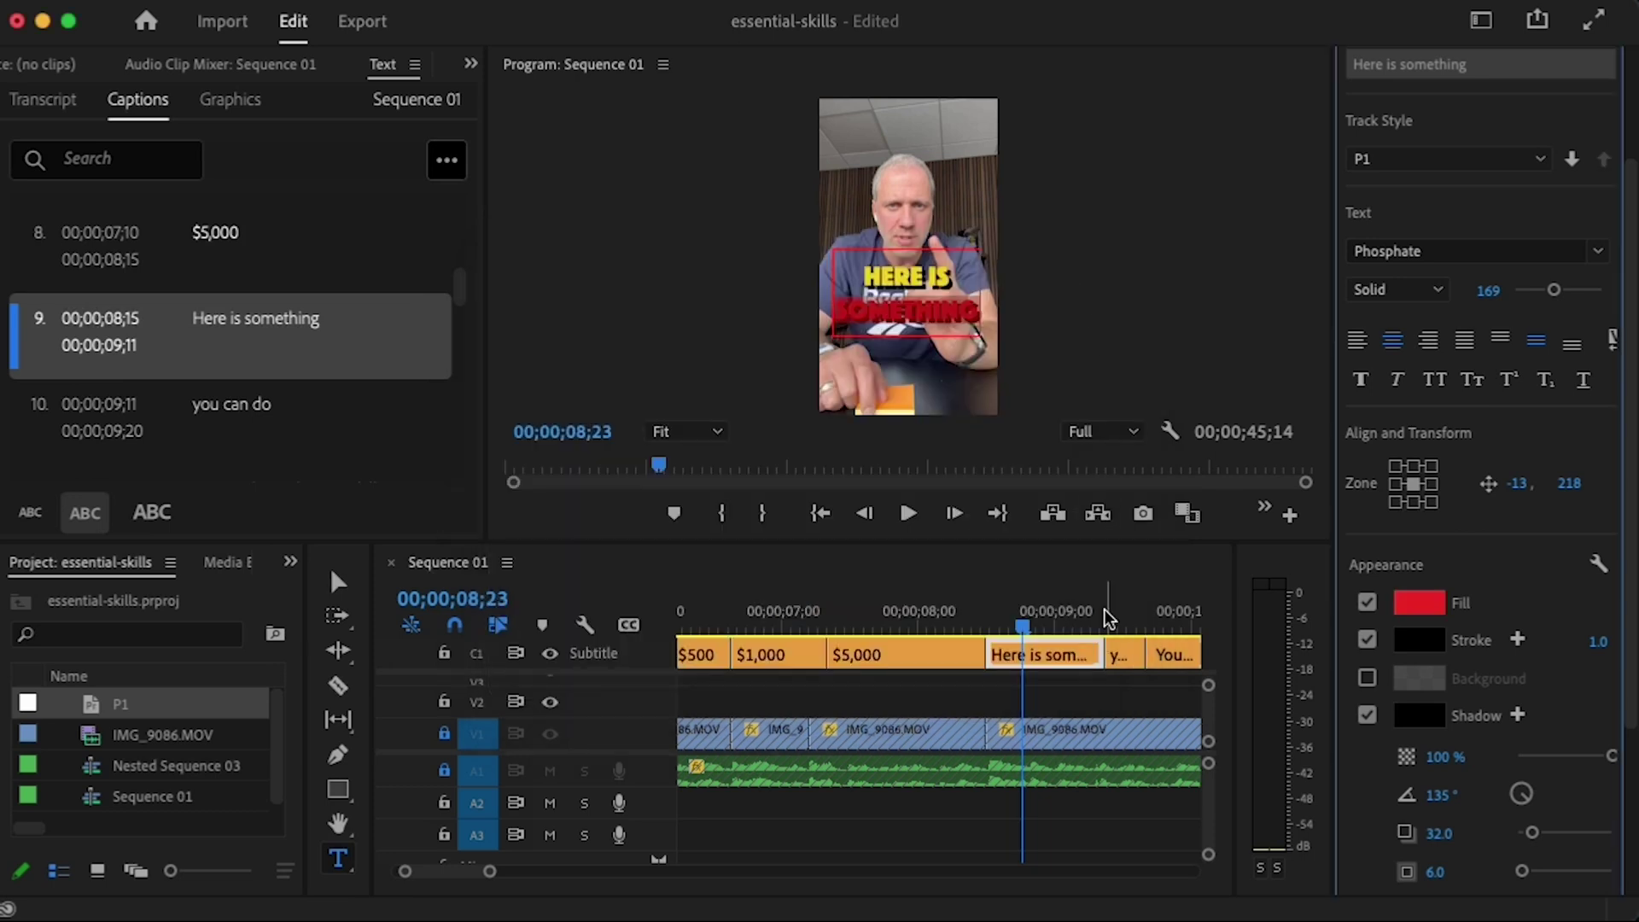
- Move on to the 'you can do' caption and exit text editing
{"action": "left_click_drag", "start_coordinate": [1011, 635], "coordinate": [1118, 627]}
{"action": "left_click", "coordinate": [907, 293]}
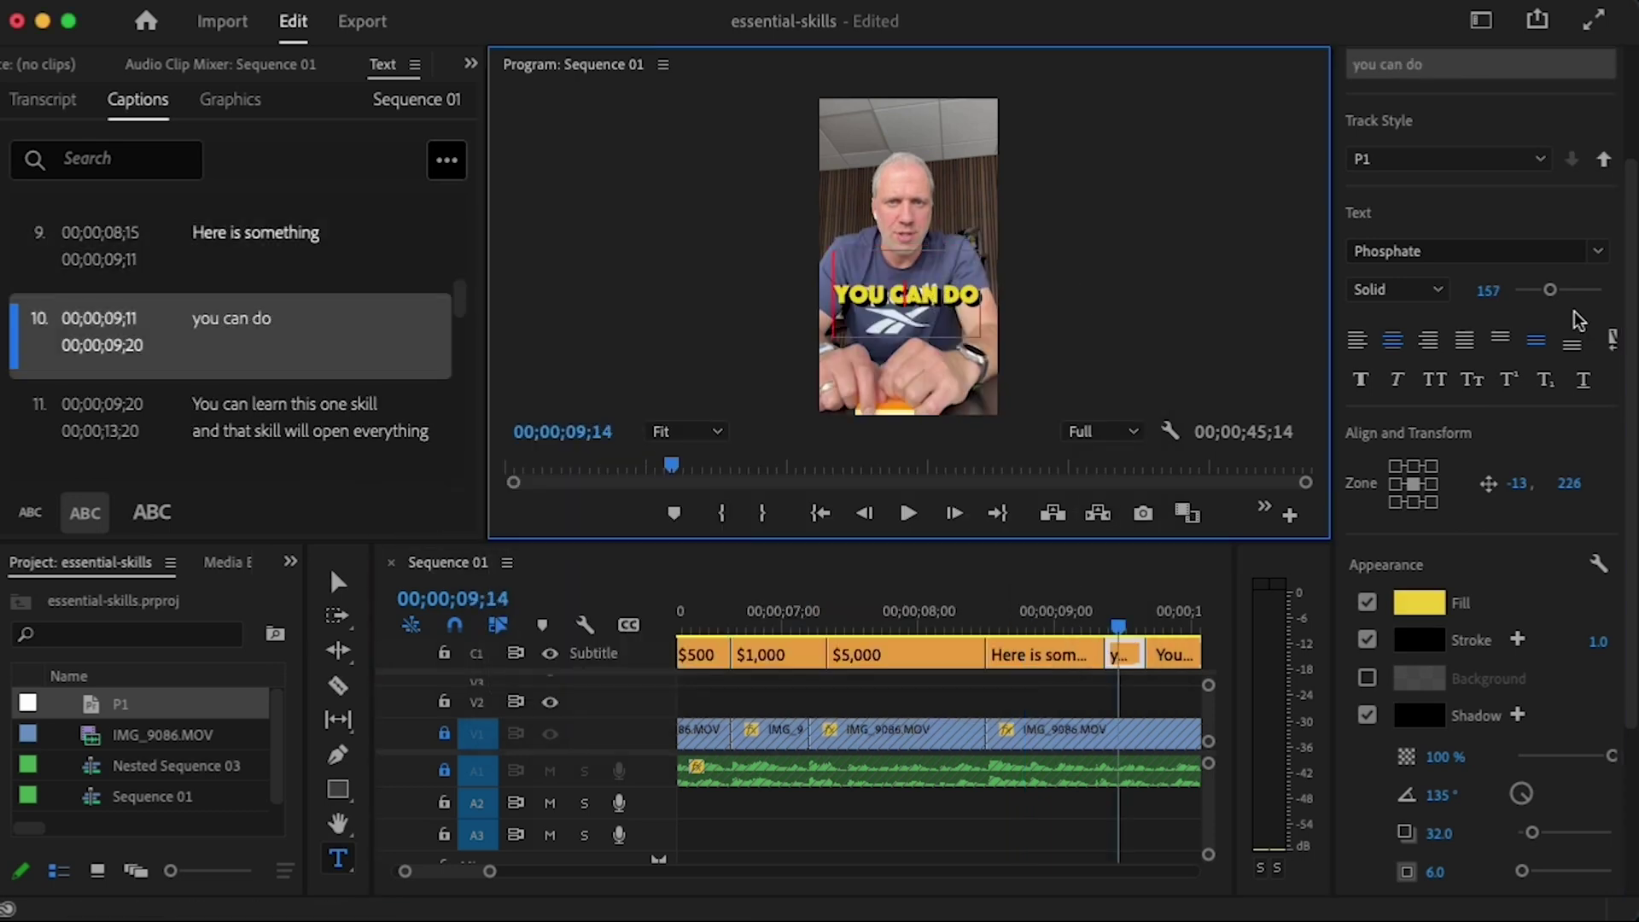
{"action": "key", "text": "Escape"}
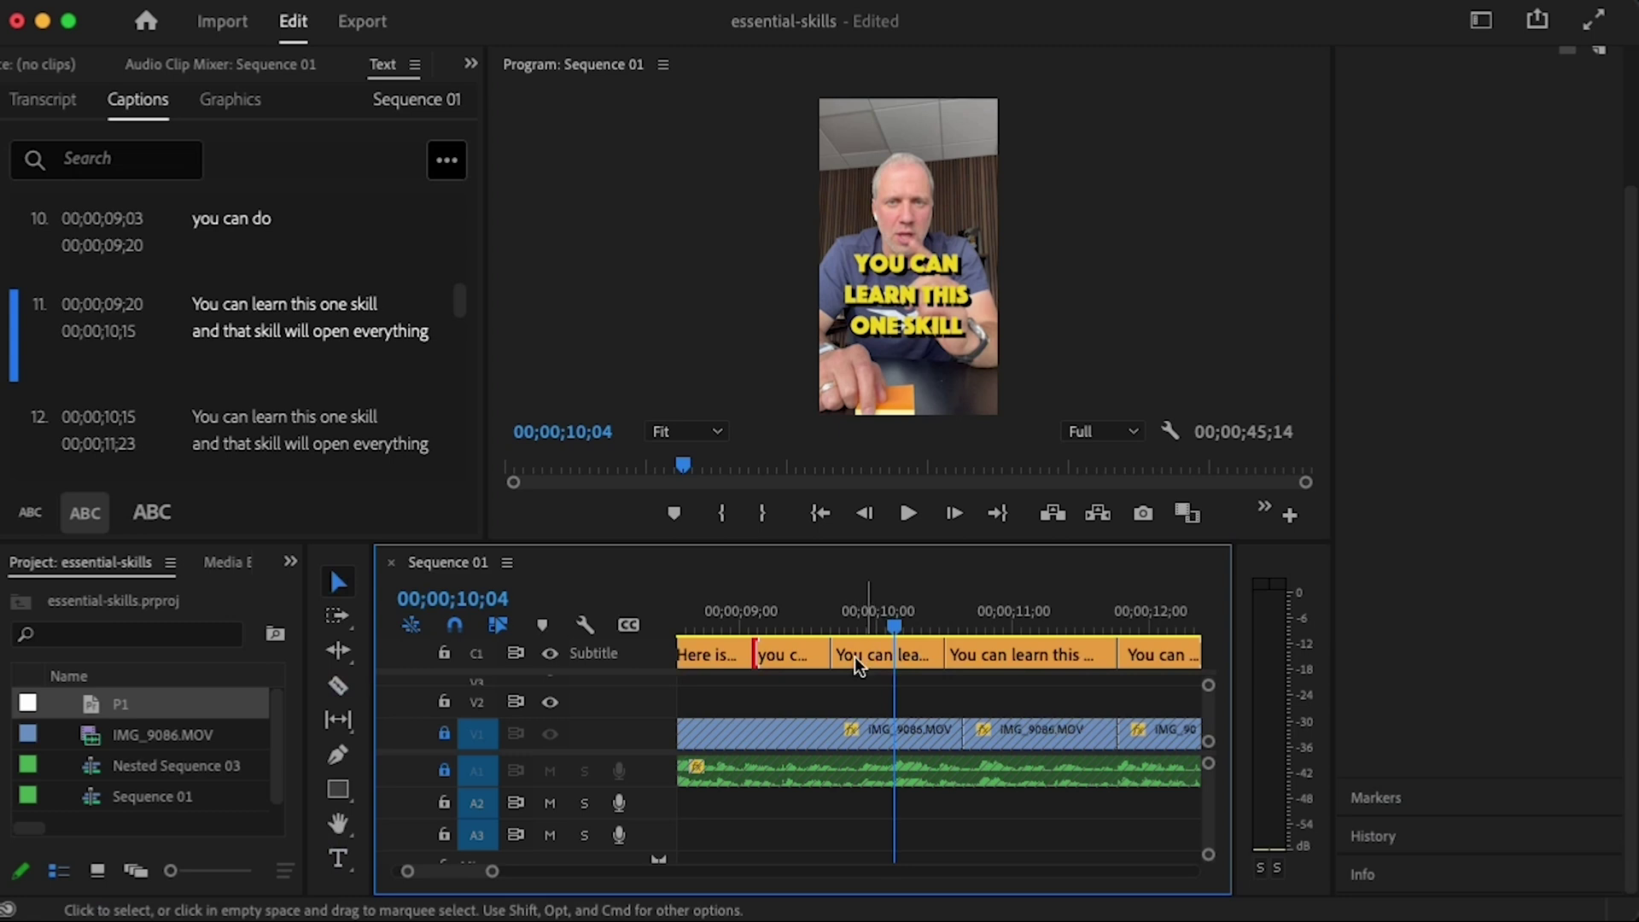
- Trim caption 11 down to 'You can learn'
{"action": "left_click", "coordinate": [853, 658]}
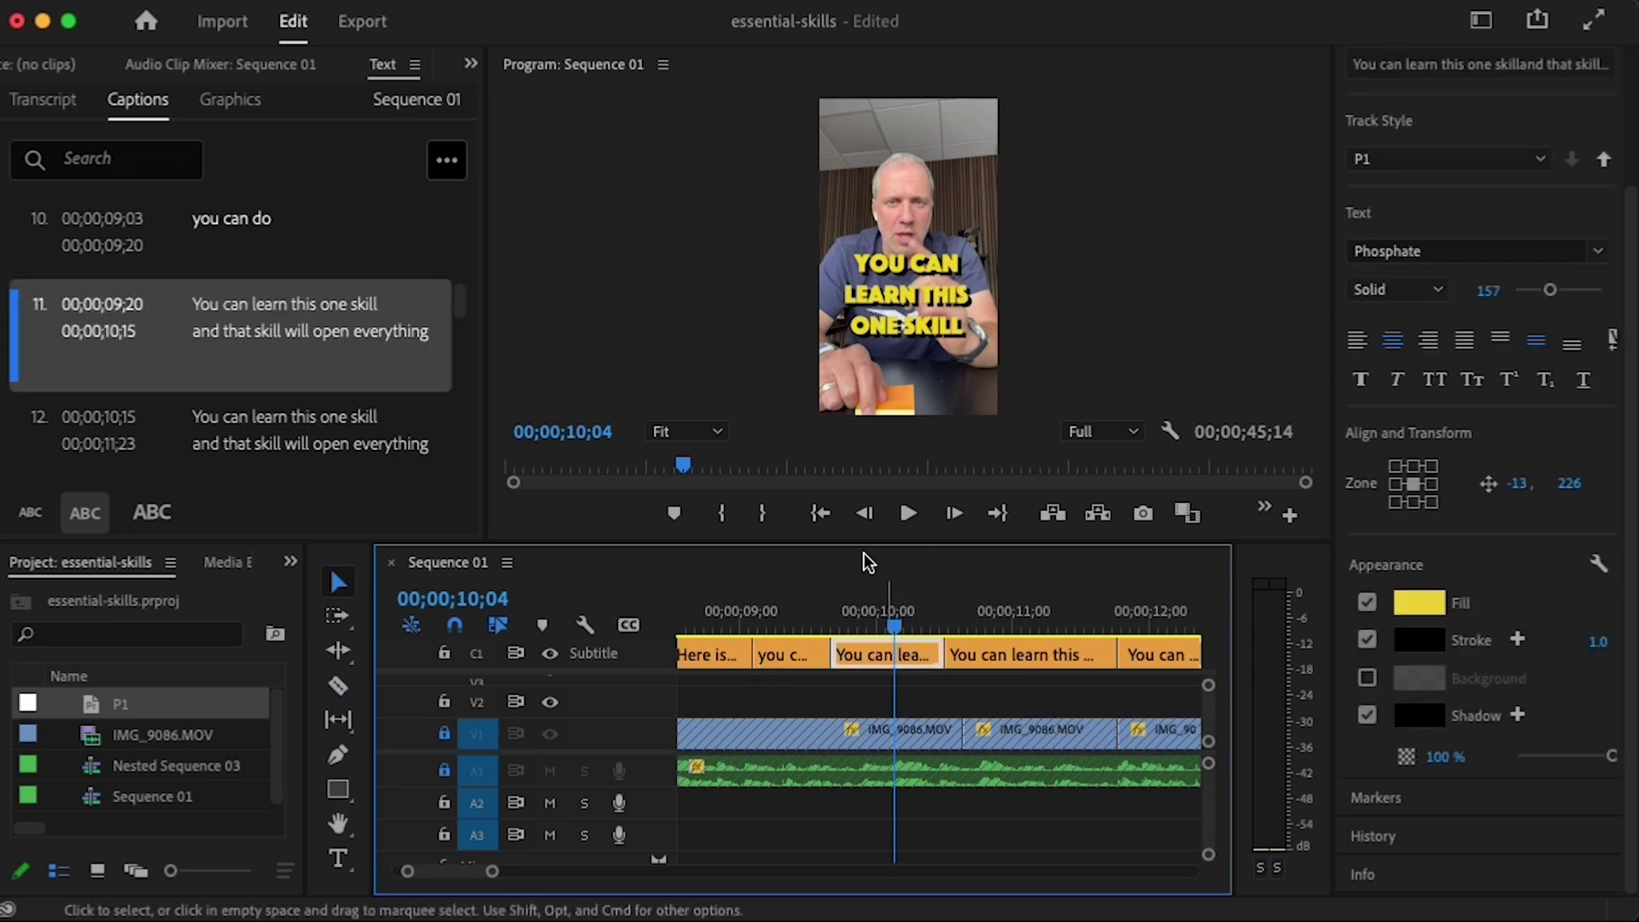
{"action": "double_click", "coordinate": [349, 338]}
{"action": "left_click", "coordinate": [318, 325]}
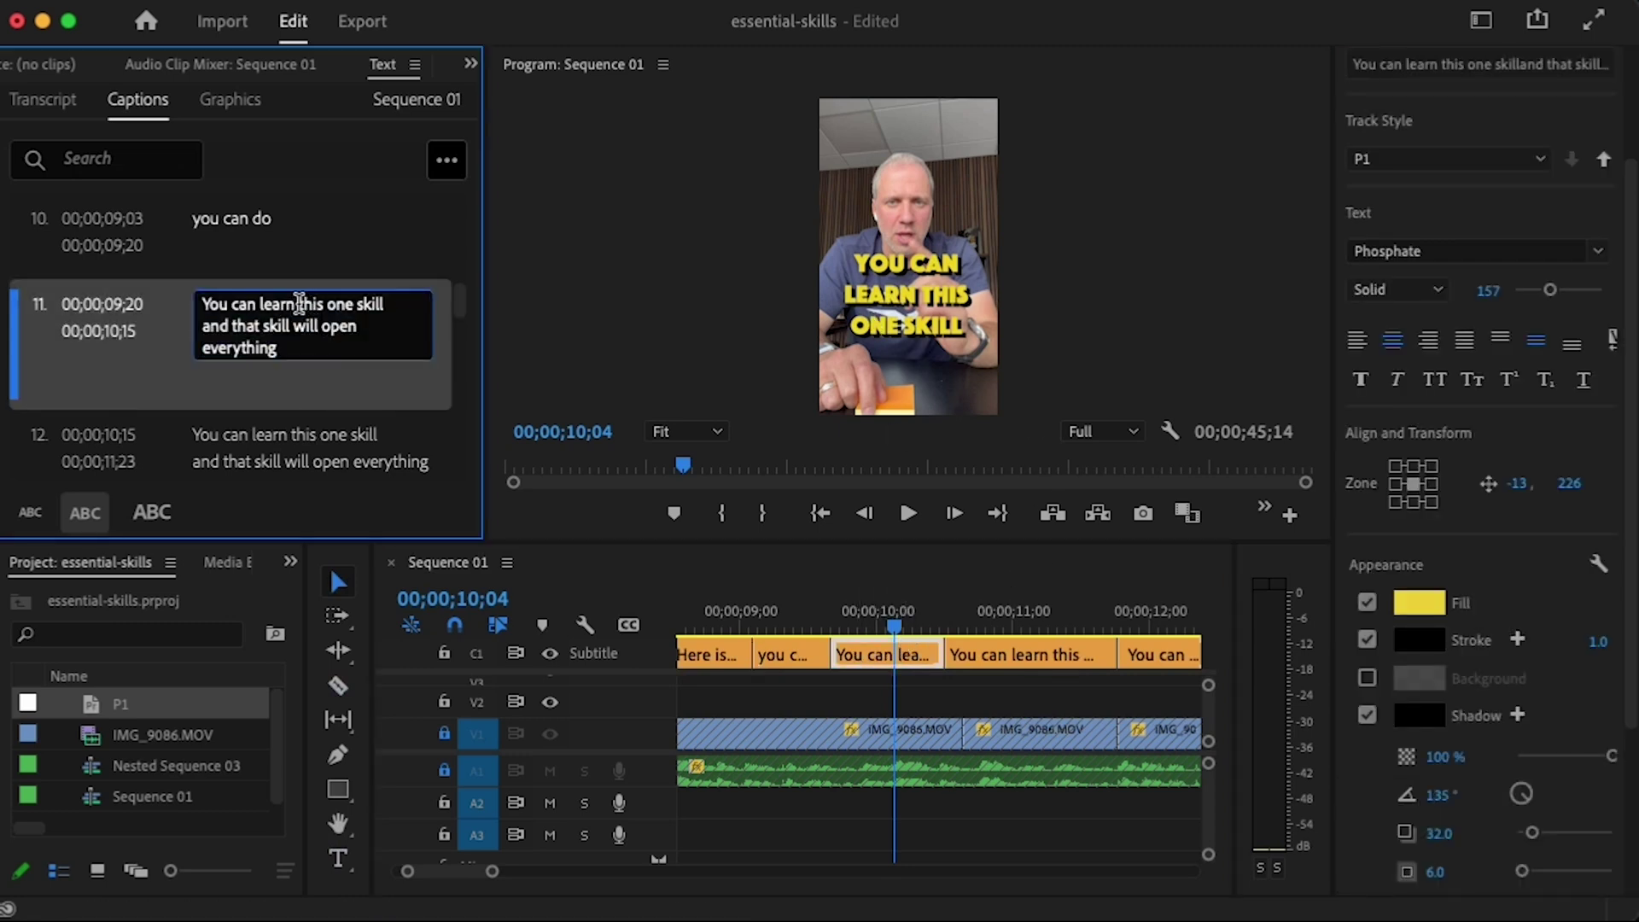
{"action": "left_click_drag", "start_coordinate": [299, 304], "coordinate": [344, 386]}
{"action": "key", "text": "BackSpace"}
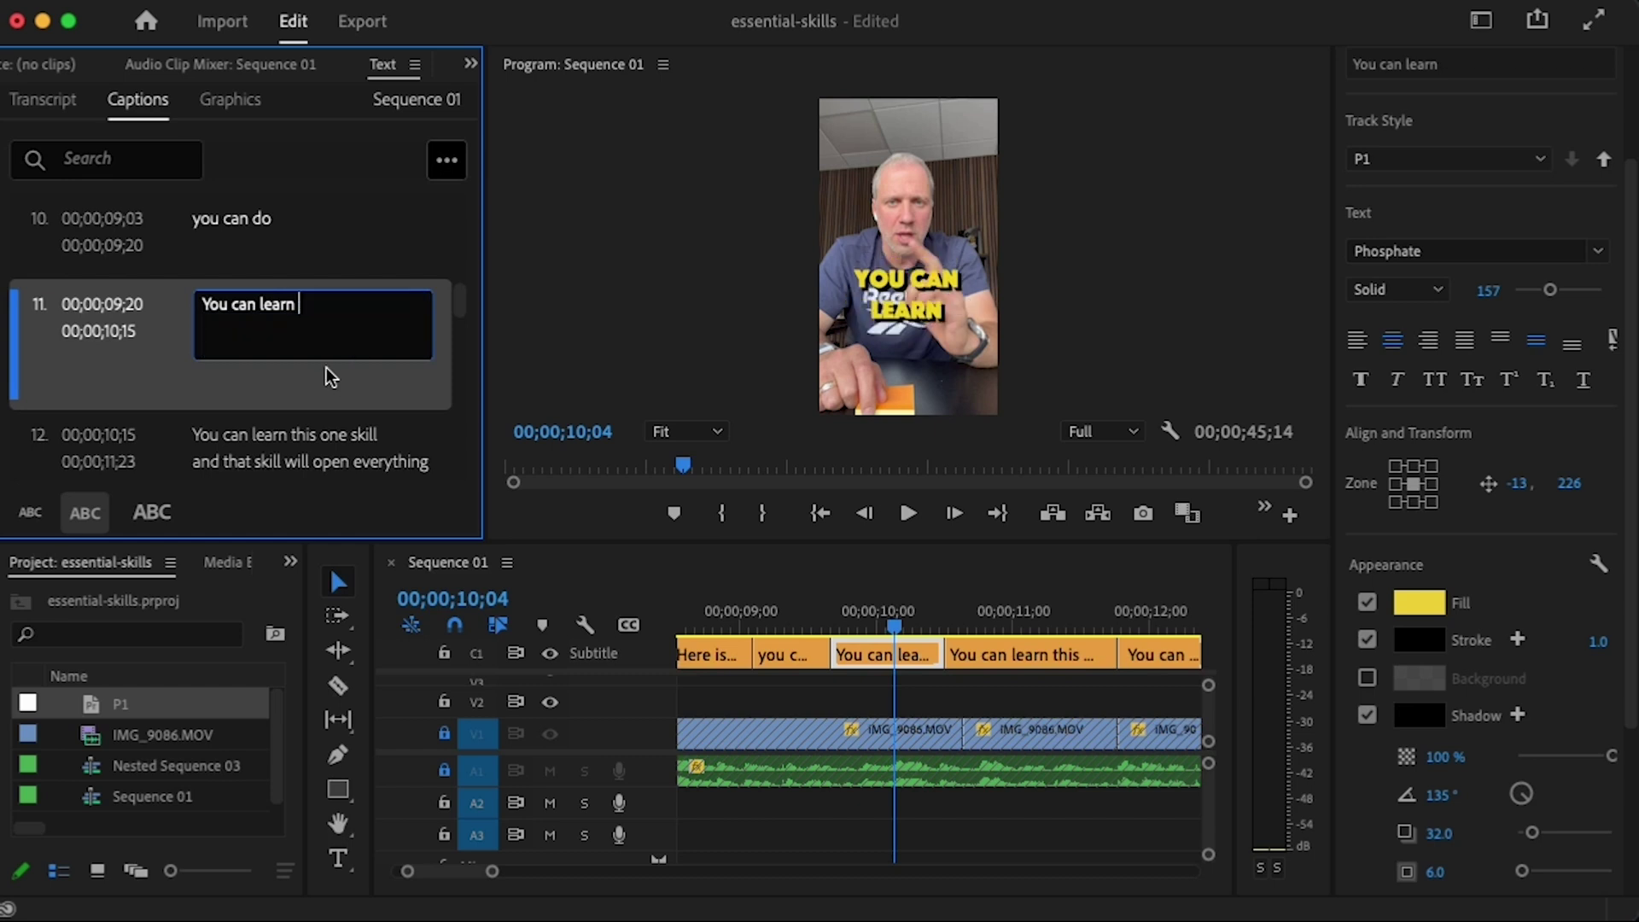
- Trim caption 12 down to 'this one skill'
{"action": "left_click", "coordinate": [310, 437]}
{"action": "double_click", "coordinate": [282, 316]}
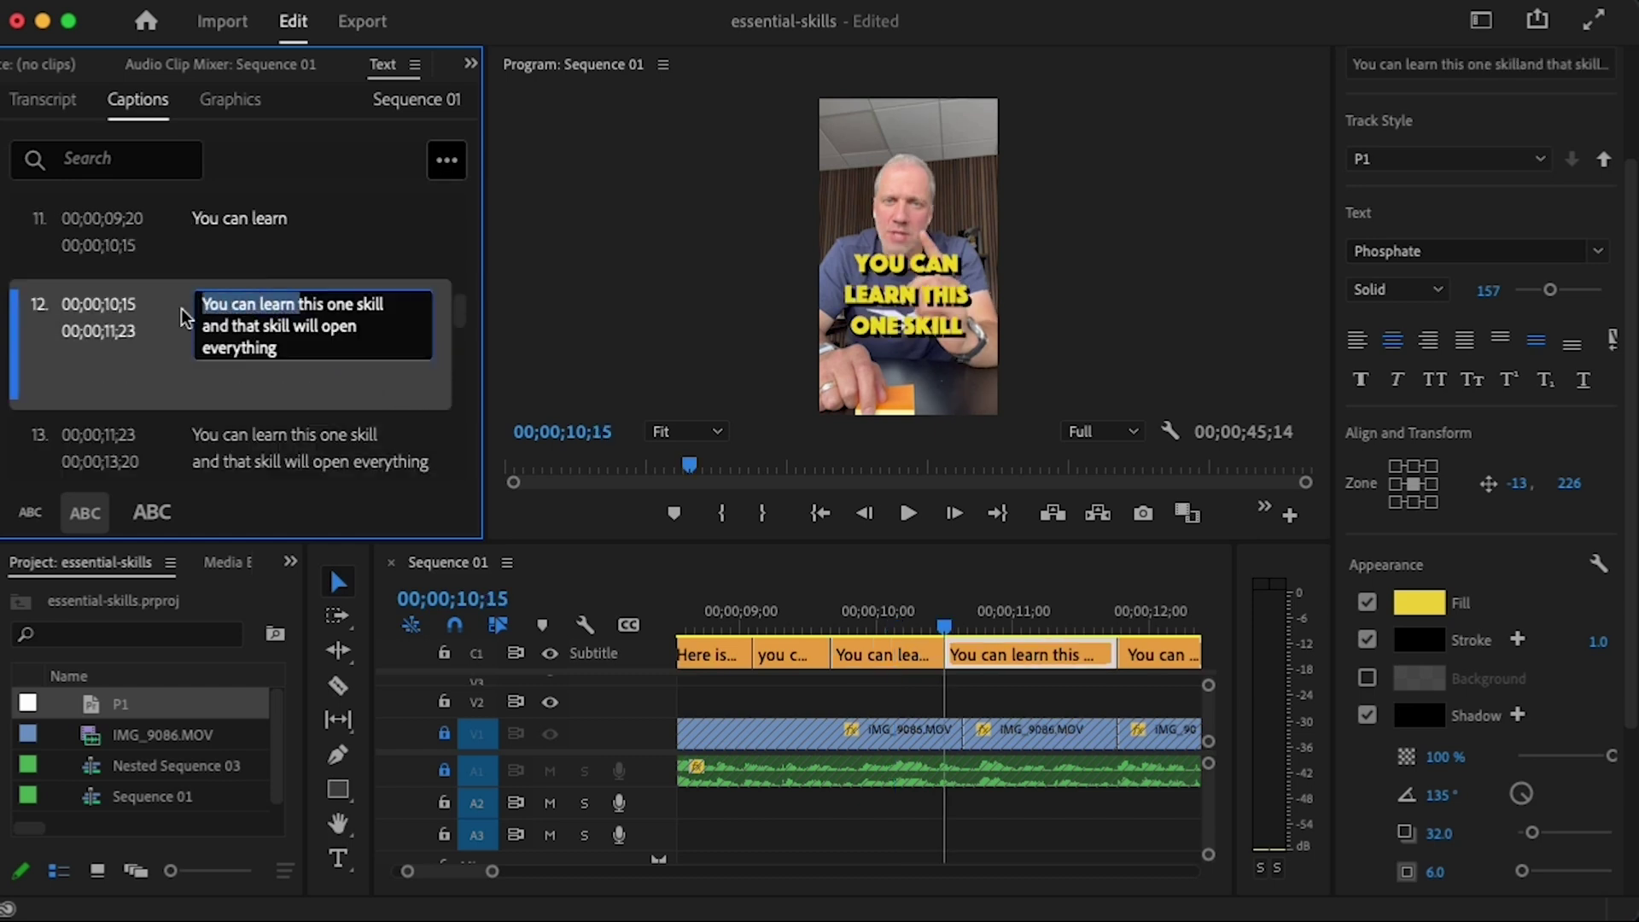
{"action": "left_click_drag", "start_coordinate": [181, 309], "coordinate": [288, 306]}
{"action": "key", "text": "BackSpace"}
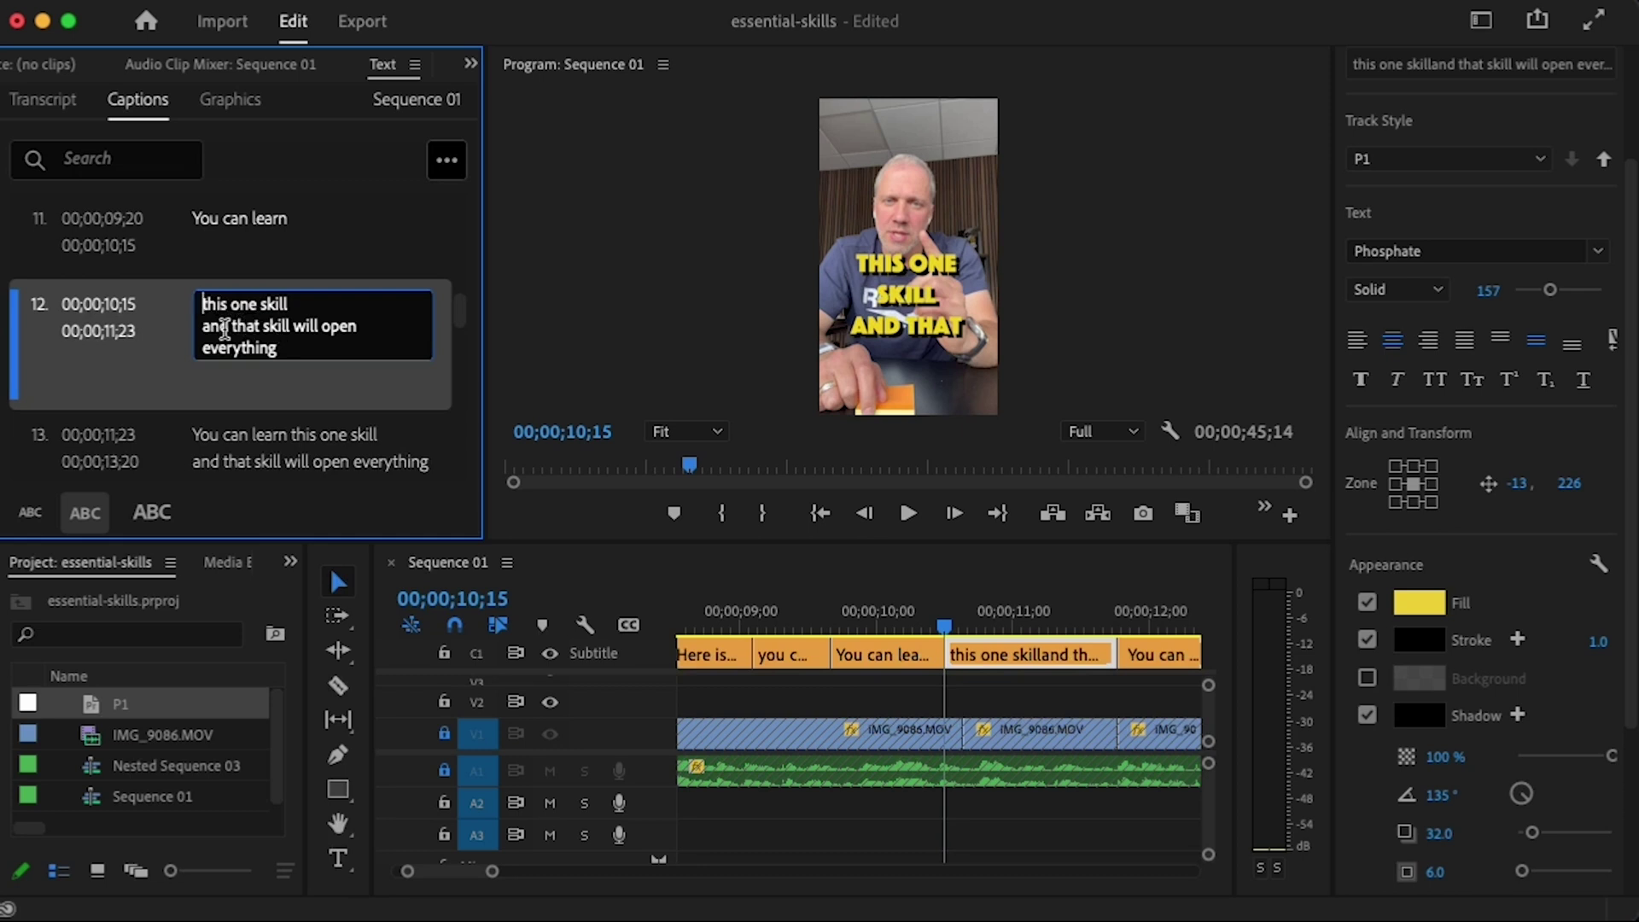
{"action": "left_click_drag", "start_coordinate": [204, 325], "coordinate": [322, 341]}
{"action": "key", "text": "BackSpace"}
{"action": "key", "text": "Down"}
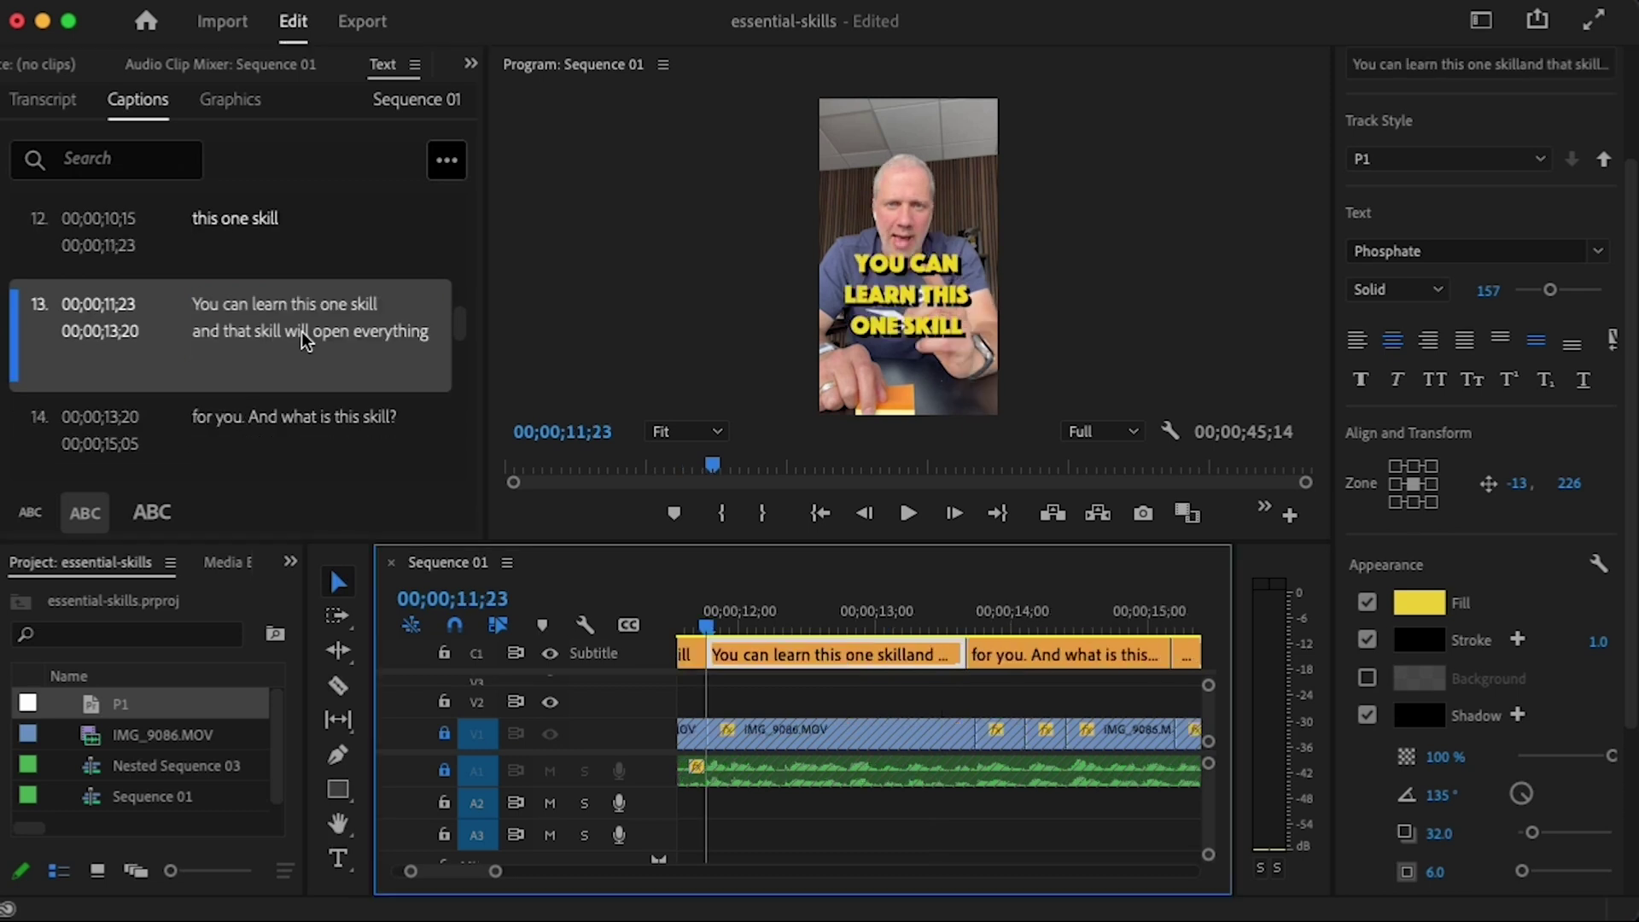
- Razor the long caption clip into two parts
{"action": "key", "text": "c"}
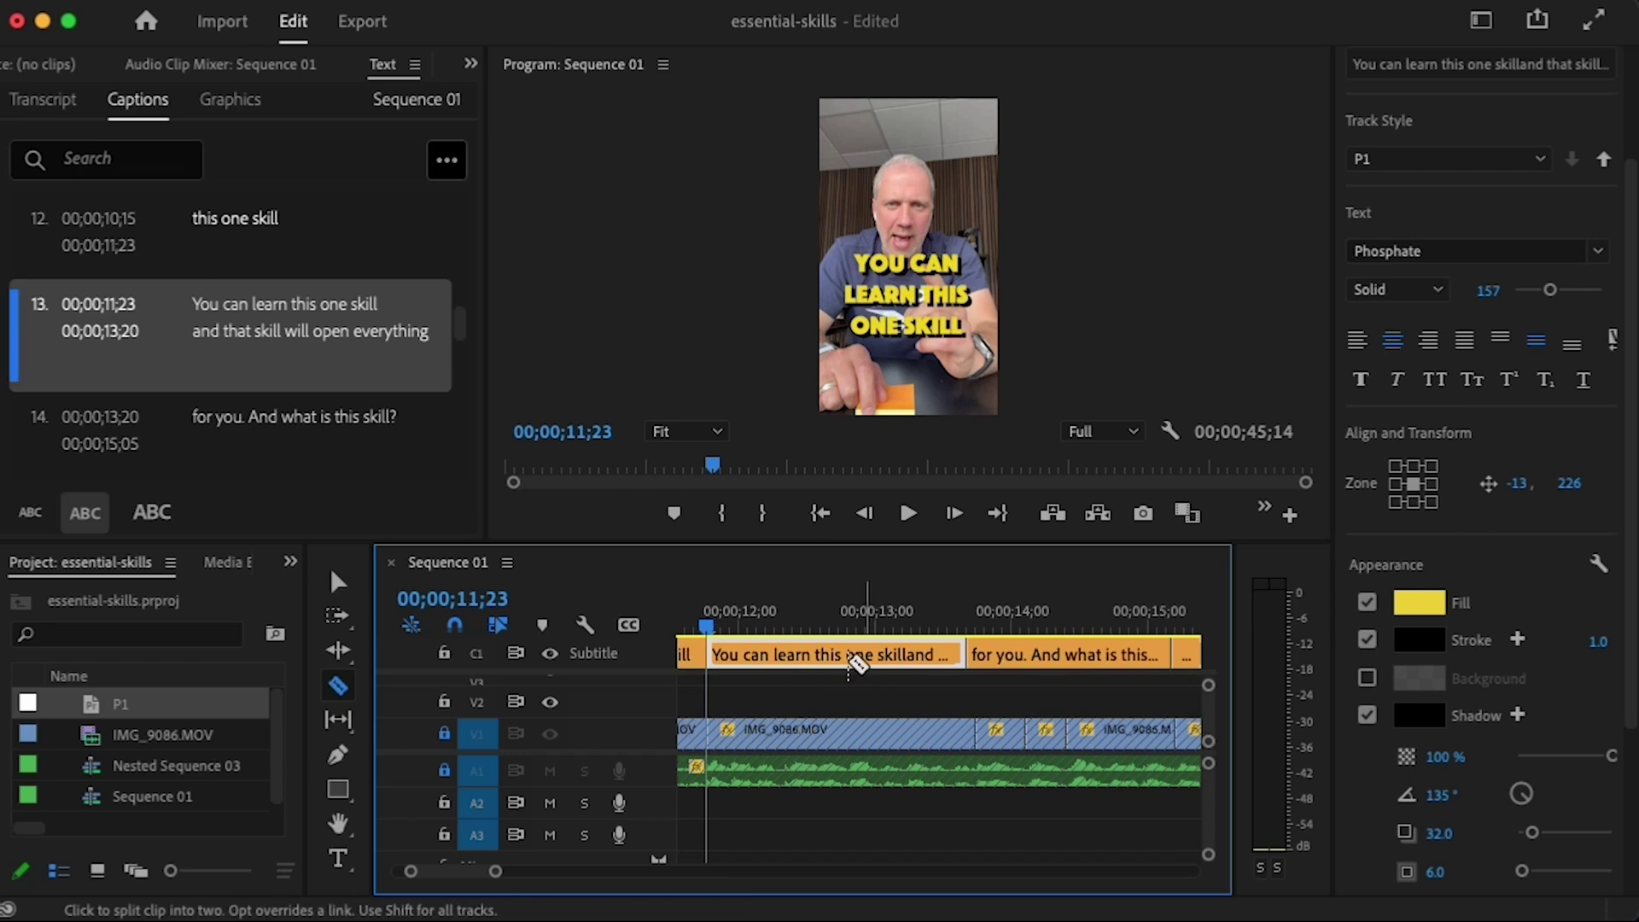
{"action": "left_click", "coordinate": [838, 645]}
{"action": "key", "text": "v"}
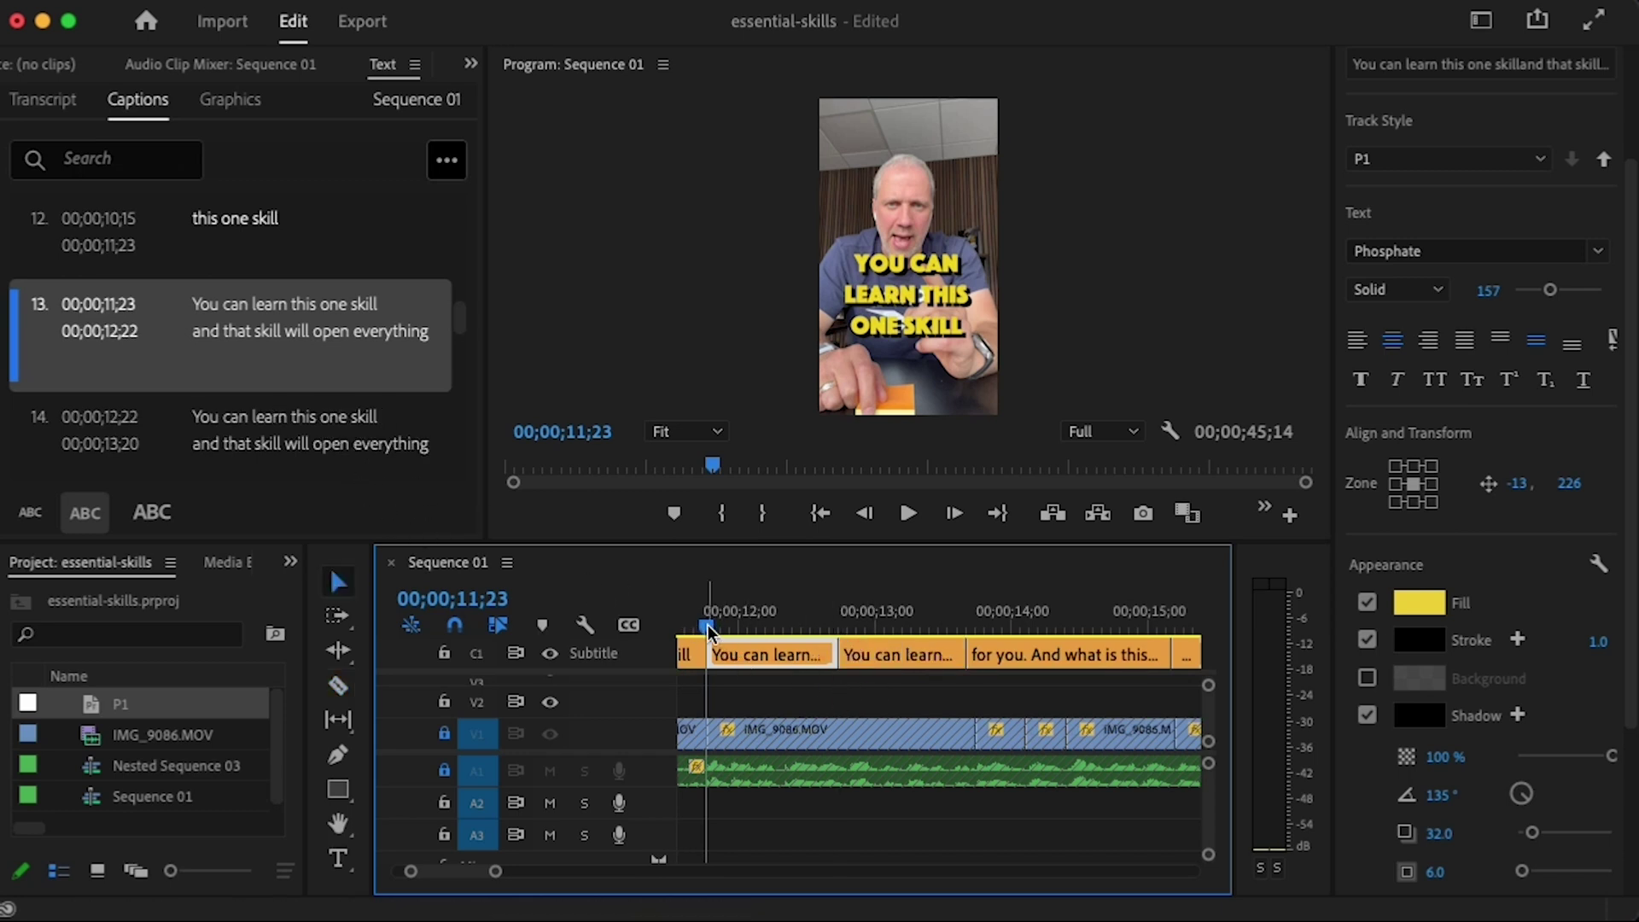
{"action": "left_click_drag", "start_coordinate": [709, 625], "coordinate": [739, 620]}
- Cut caption 13 to 'and that skill will open', removing the opening words and 'everything'
{"action": "double_click", "coordinate": [293, 318]}
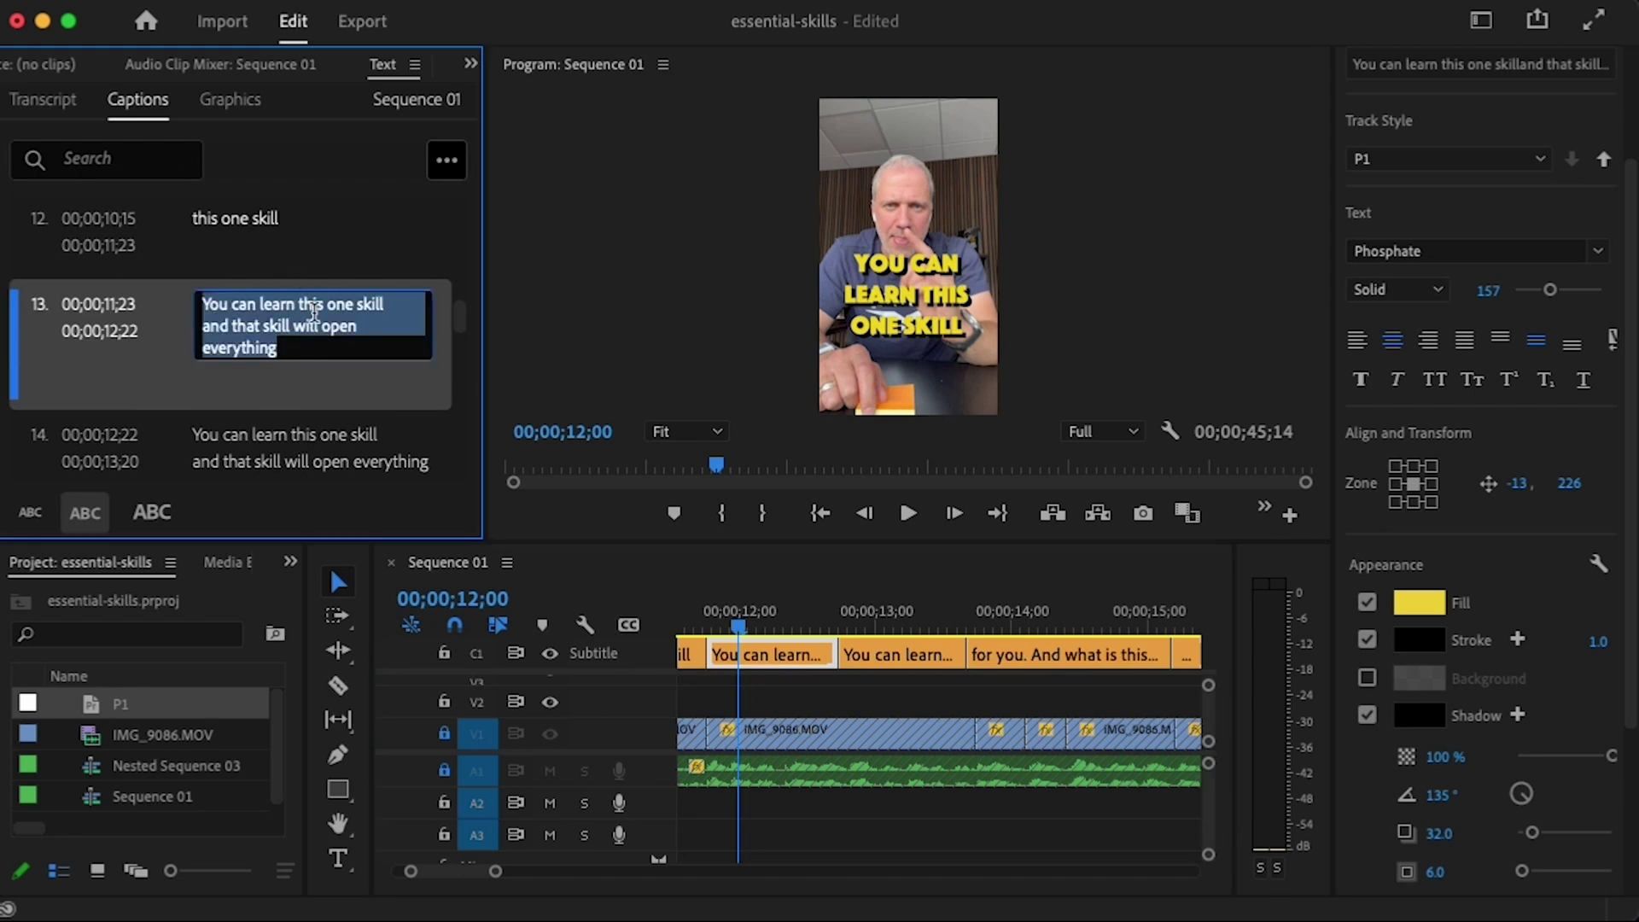
{"action": "left_click", "coordinate": [314, 309]}
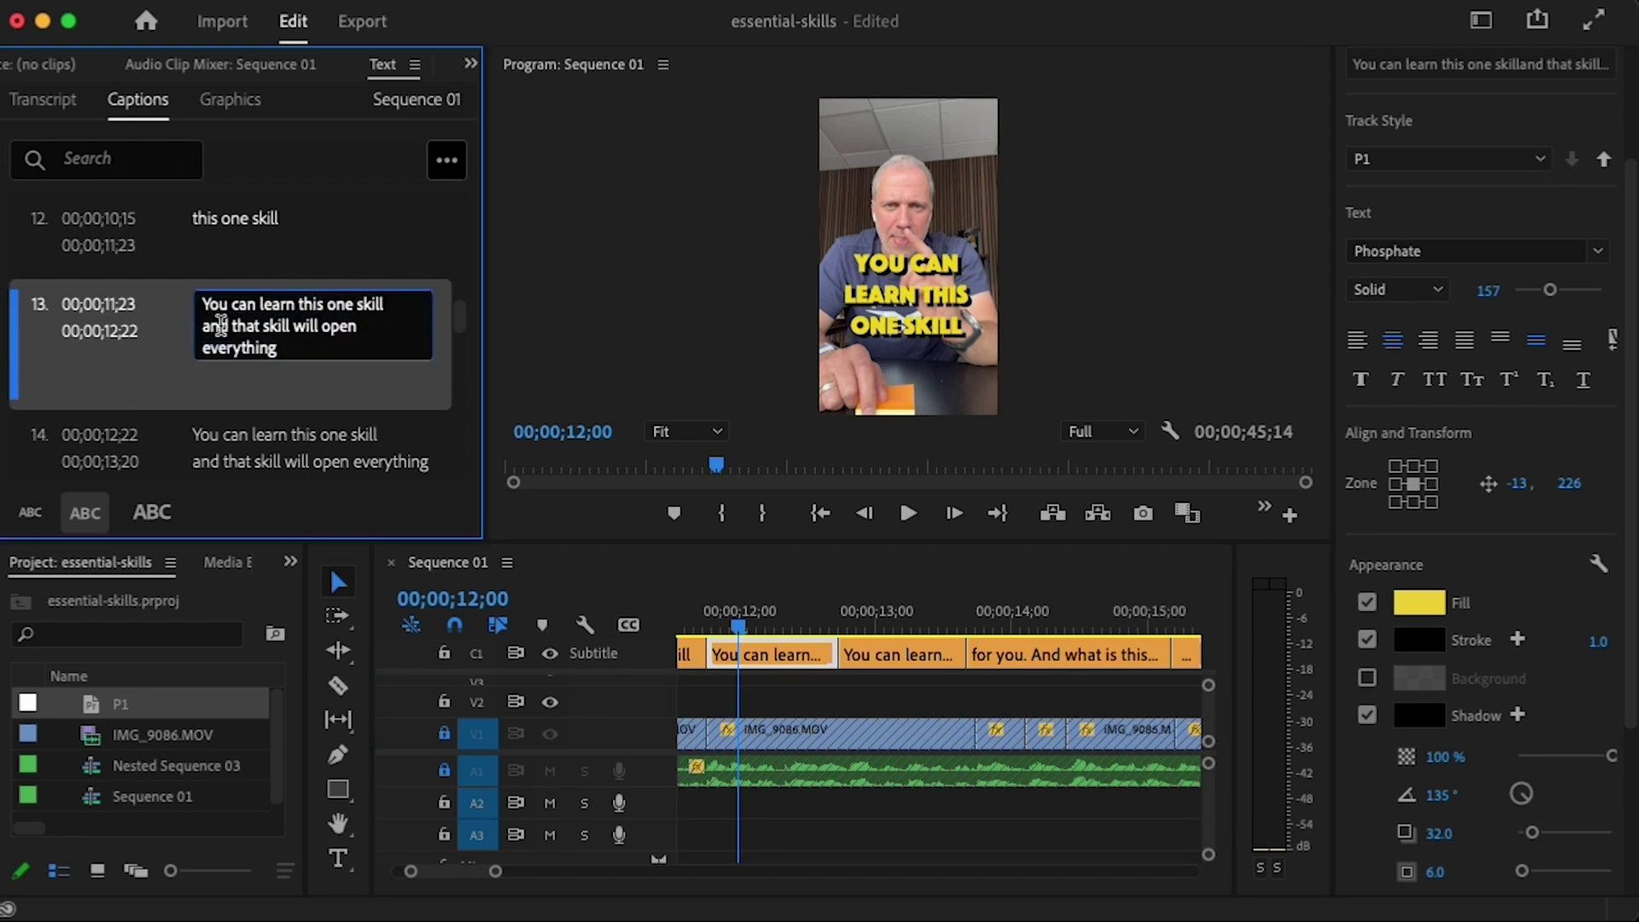
{"action": "left_click_drag", "start_coordinate": [224, 326], "coordinate": [202, 304]}
{"action": "key", "text": "BackSpace"}
{"action": "double_click", "coordinate": [244, 325]}
{"action": "key", "text": "BackSpace"}
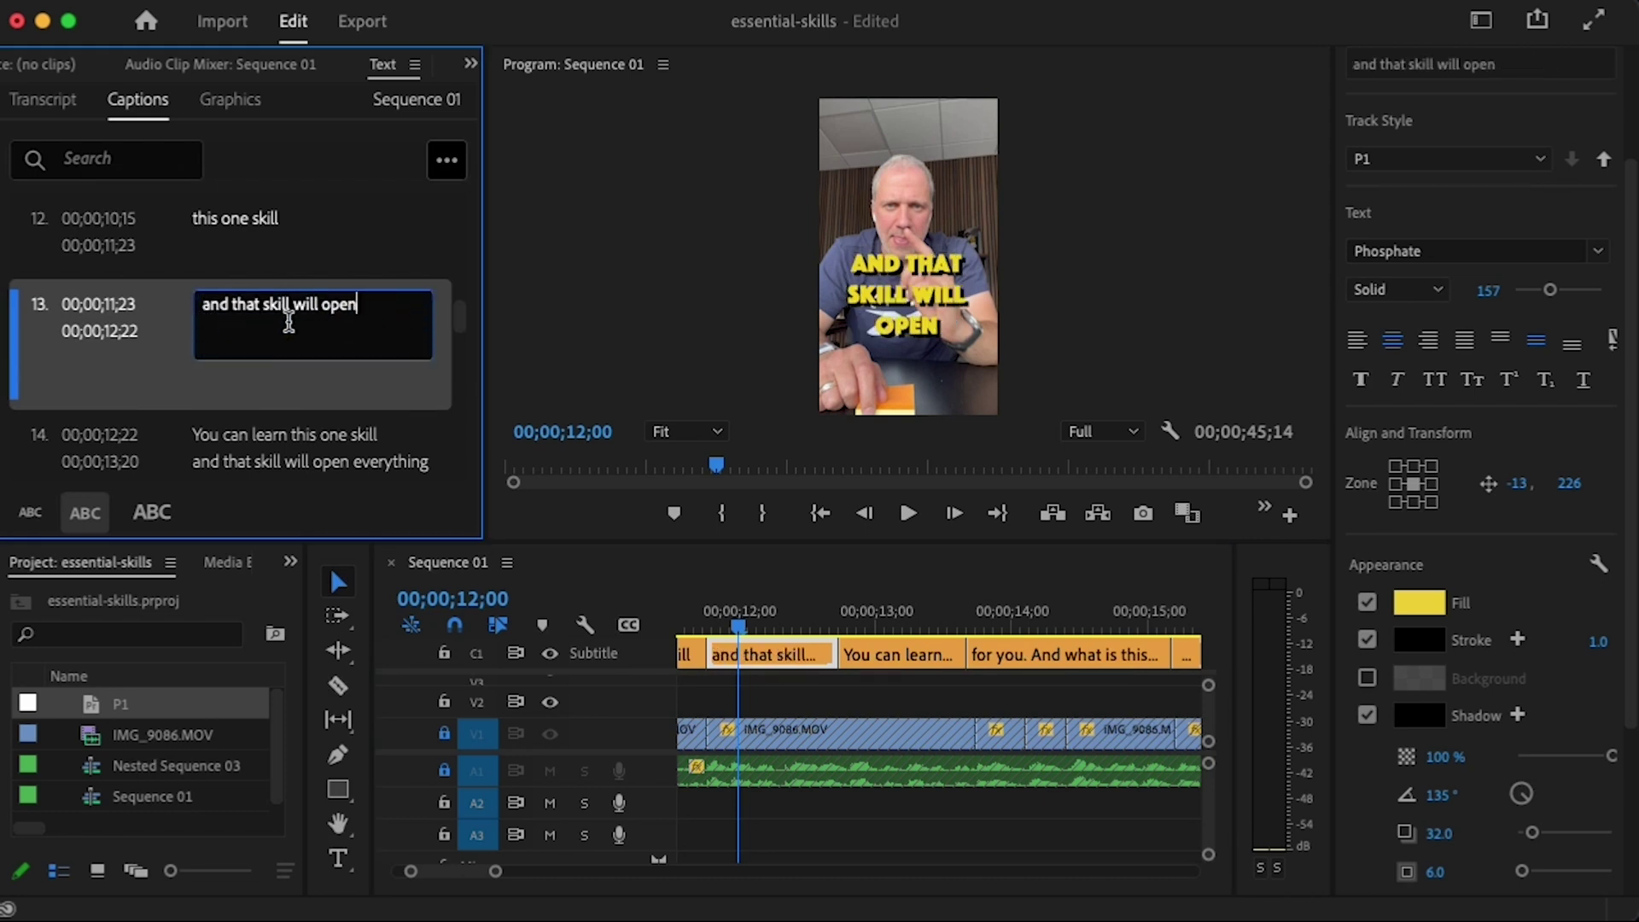
- Make caption 14 read 'everything for you'
{"action": "left_click", "coordinate": [285, 433]}
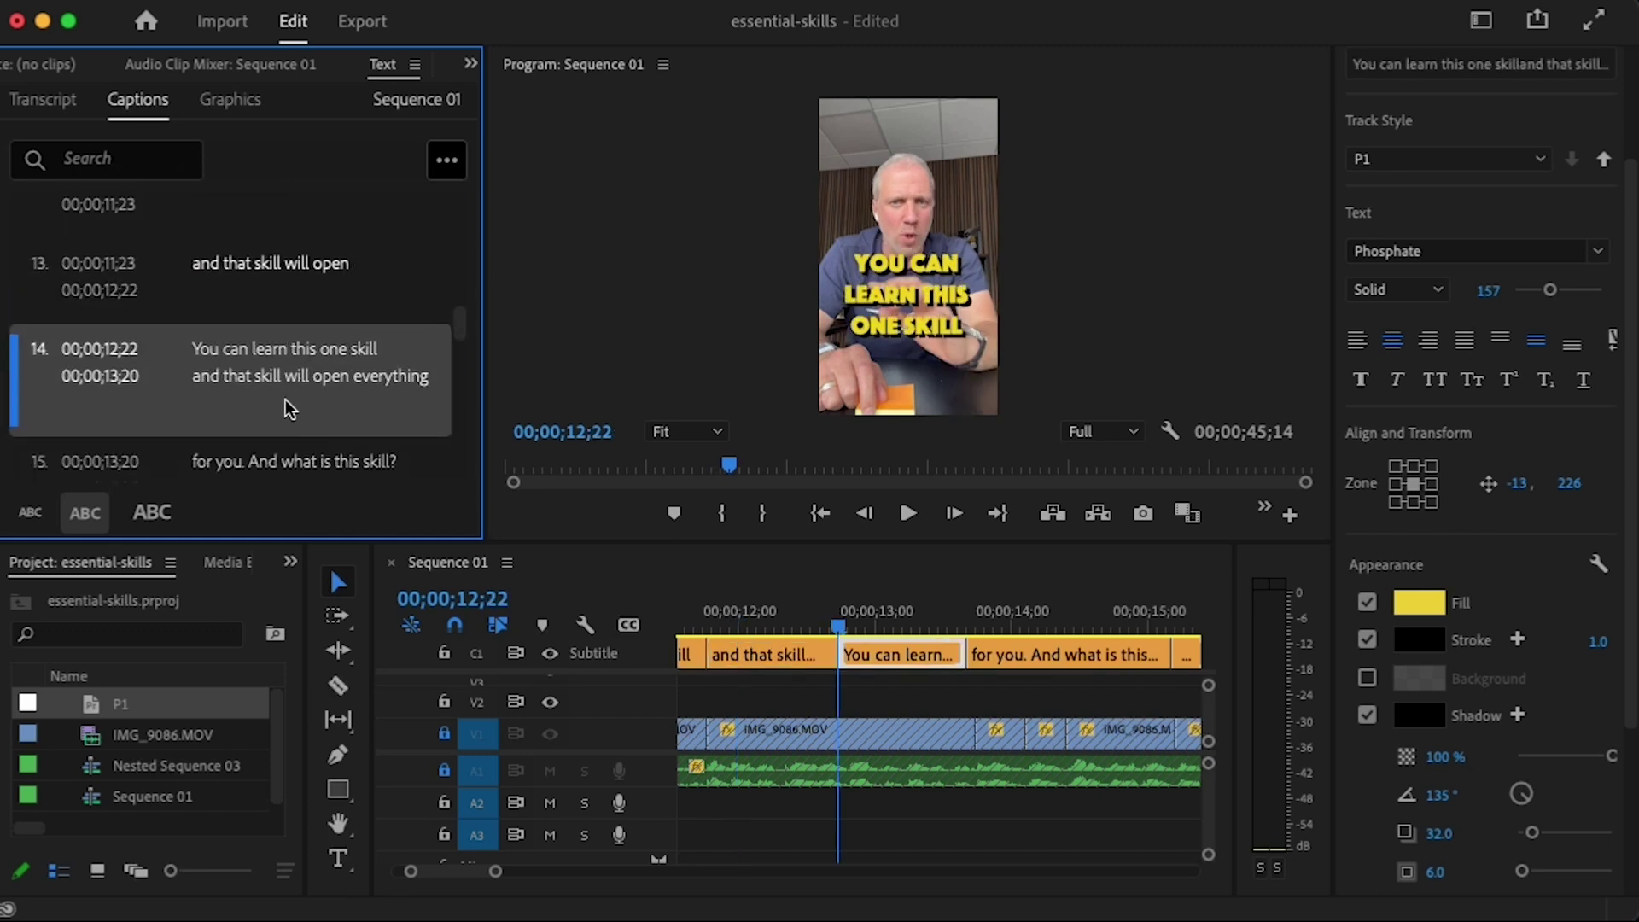
{"action": "double_click", "coordinate": [335, 323]}
{"action": "left_click", "coordinate": [335, 322]}
{"action": "left_click_drag", "start_coordinate": [377, 325], "coordinate": [165, 301]}
{"action": "key", "text": "BackSpace"}
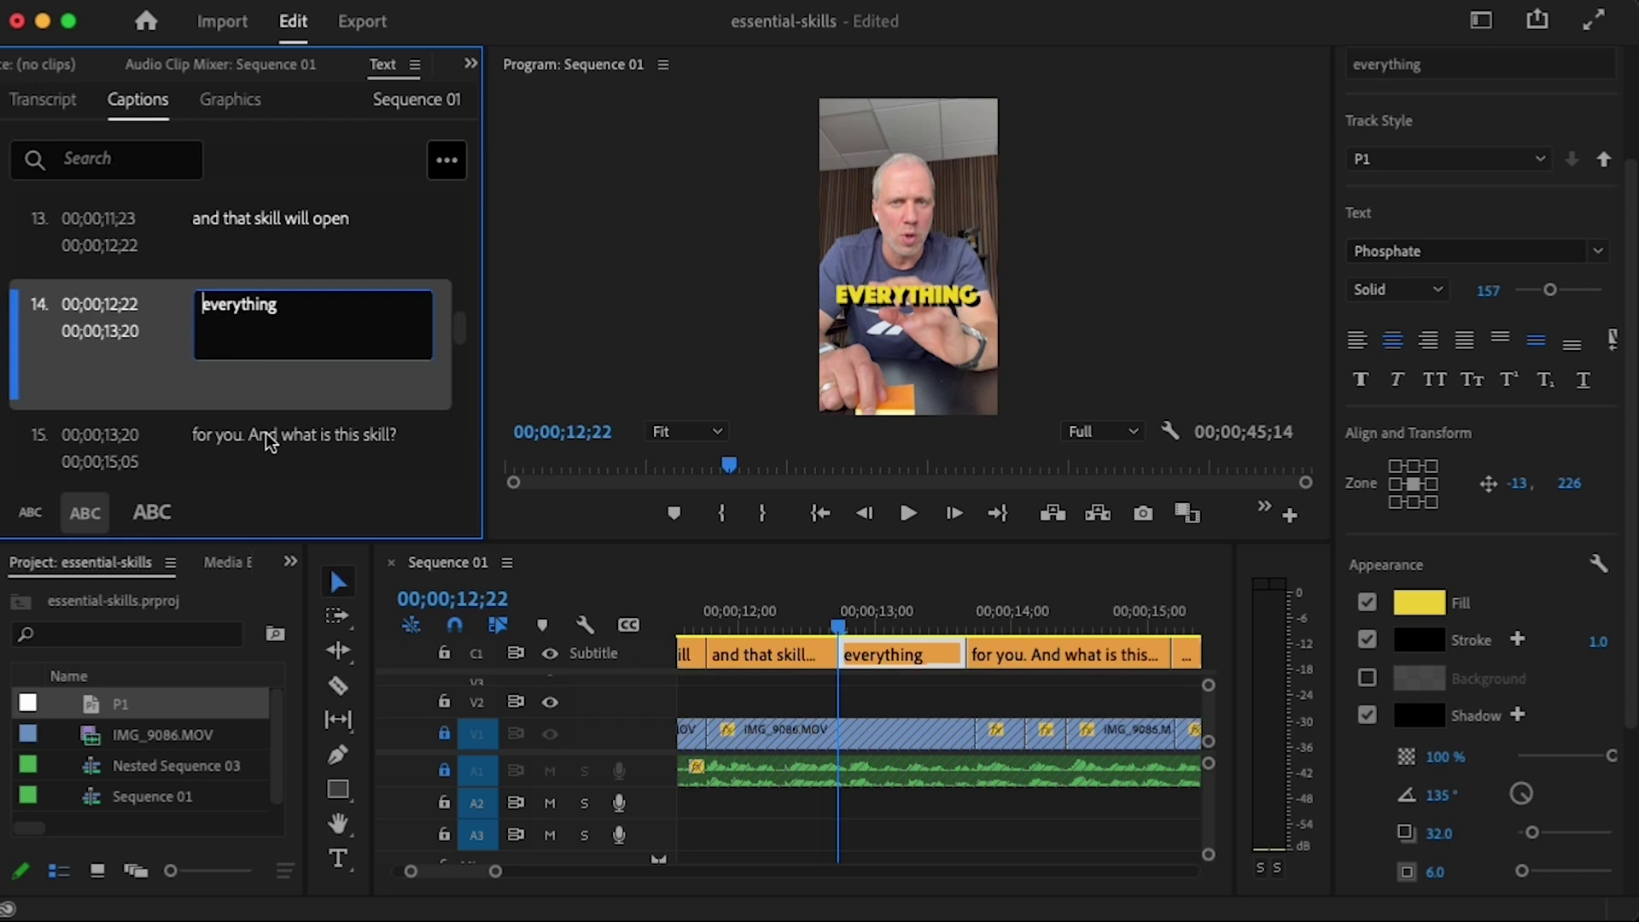
{"action": "left_click", "coordinate": [322, 300]}
{"action": "type", "text": "for you"}
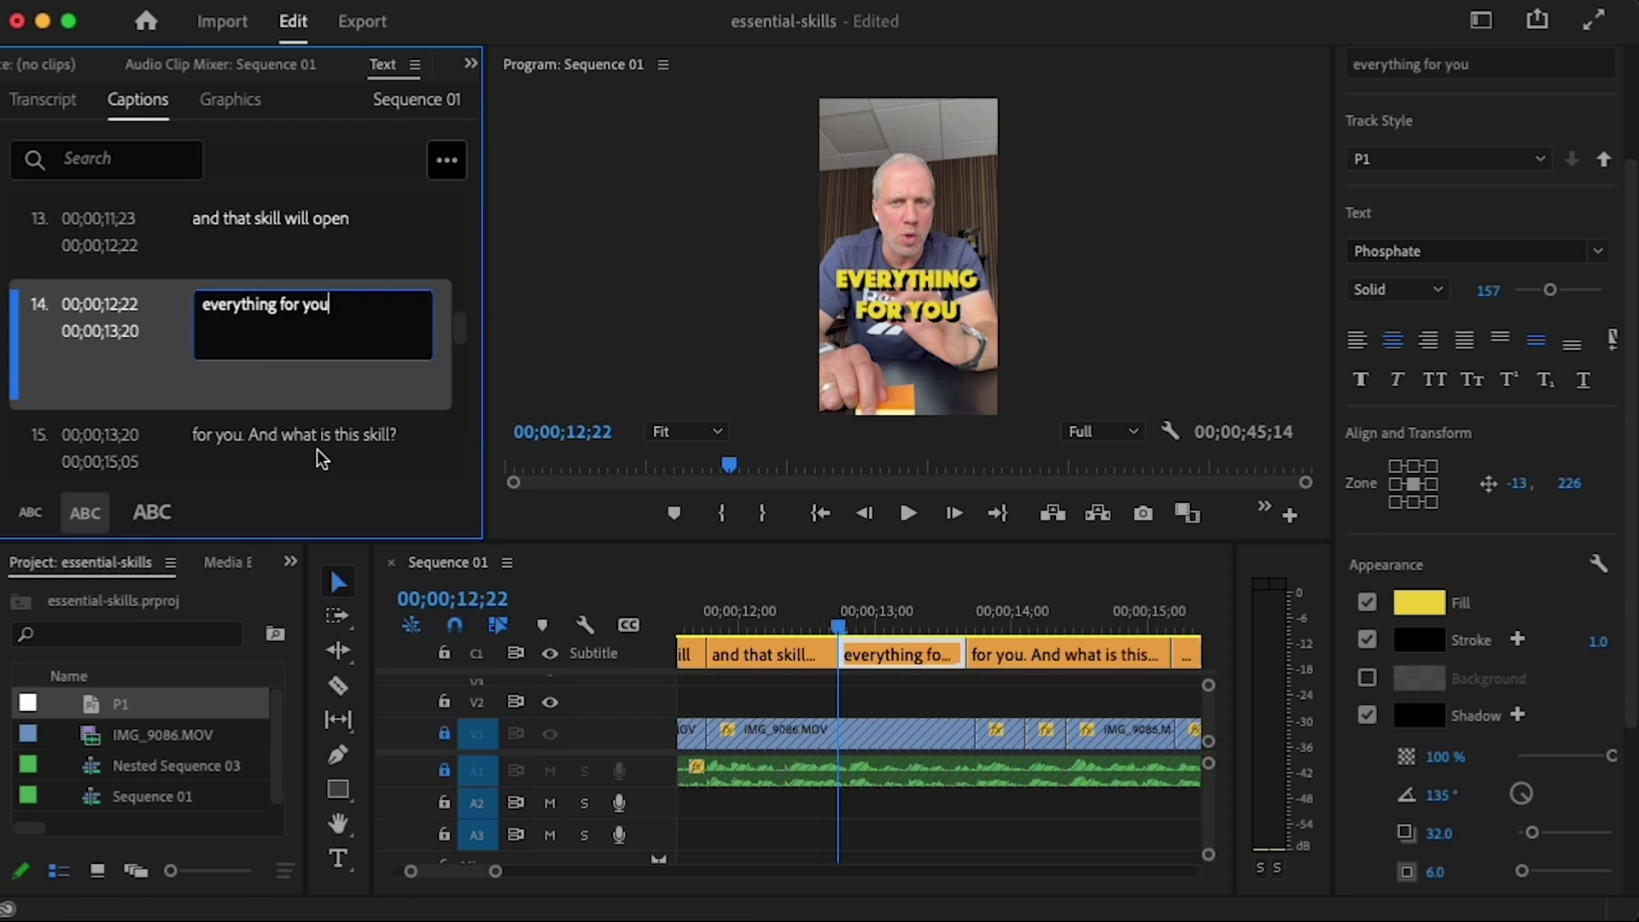
- Remove the leading 'for you.' so caption 15 reads 'And what is this skill?'
{"action": "left_click", "coordinate": [315, 450]}
{"action": "left_click", "coordinate": [259, 316]}
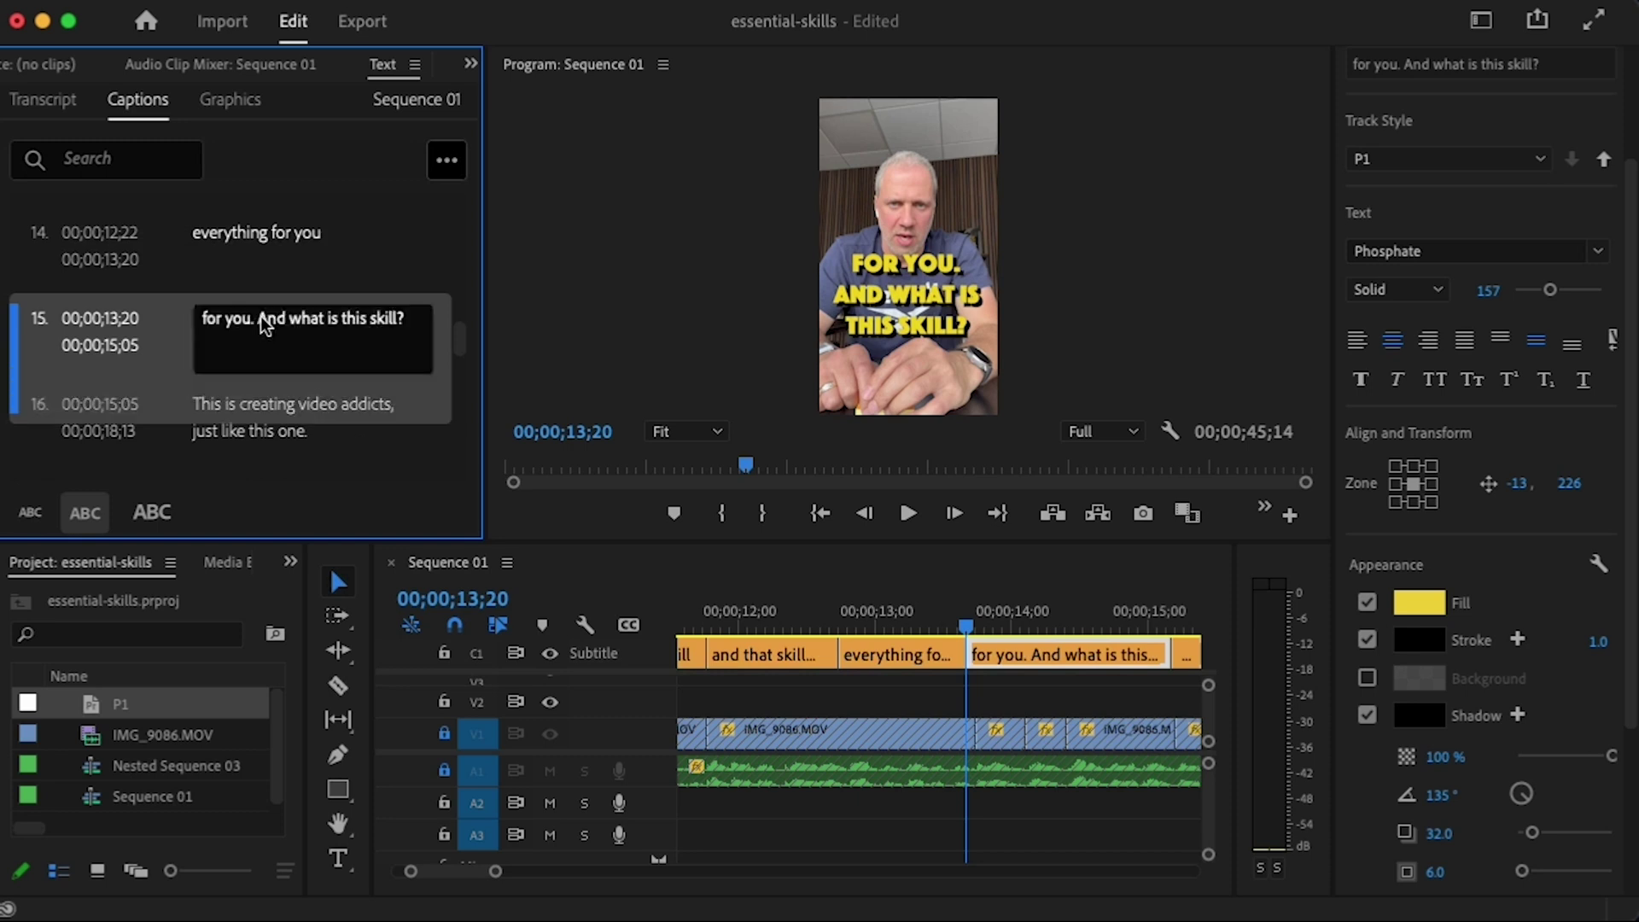
{"action": "left_click", "coordinate": [259, 316]}
{"action": "left_click_drag", "start_coordinate": [256, 320], "coordinate": [137, 330]}
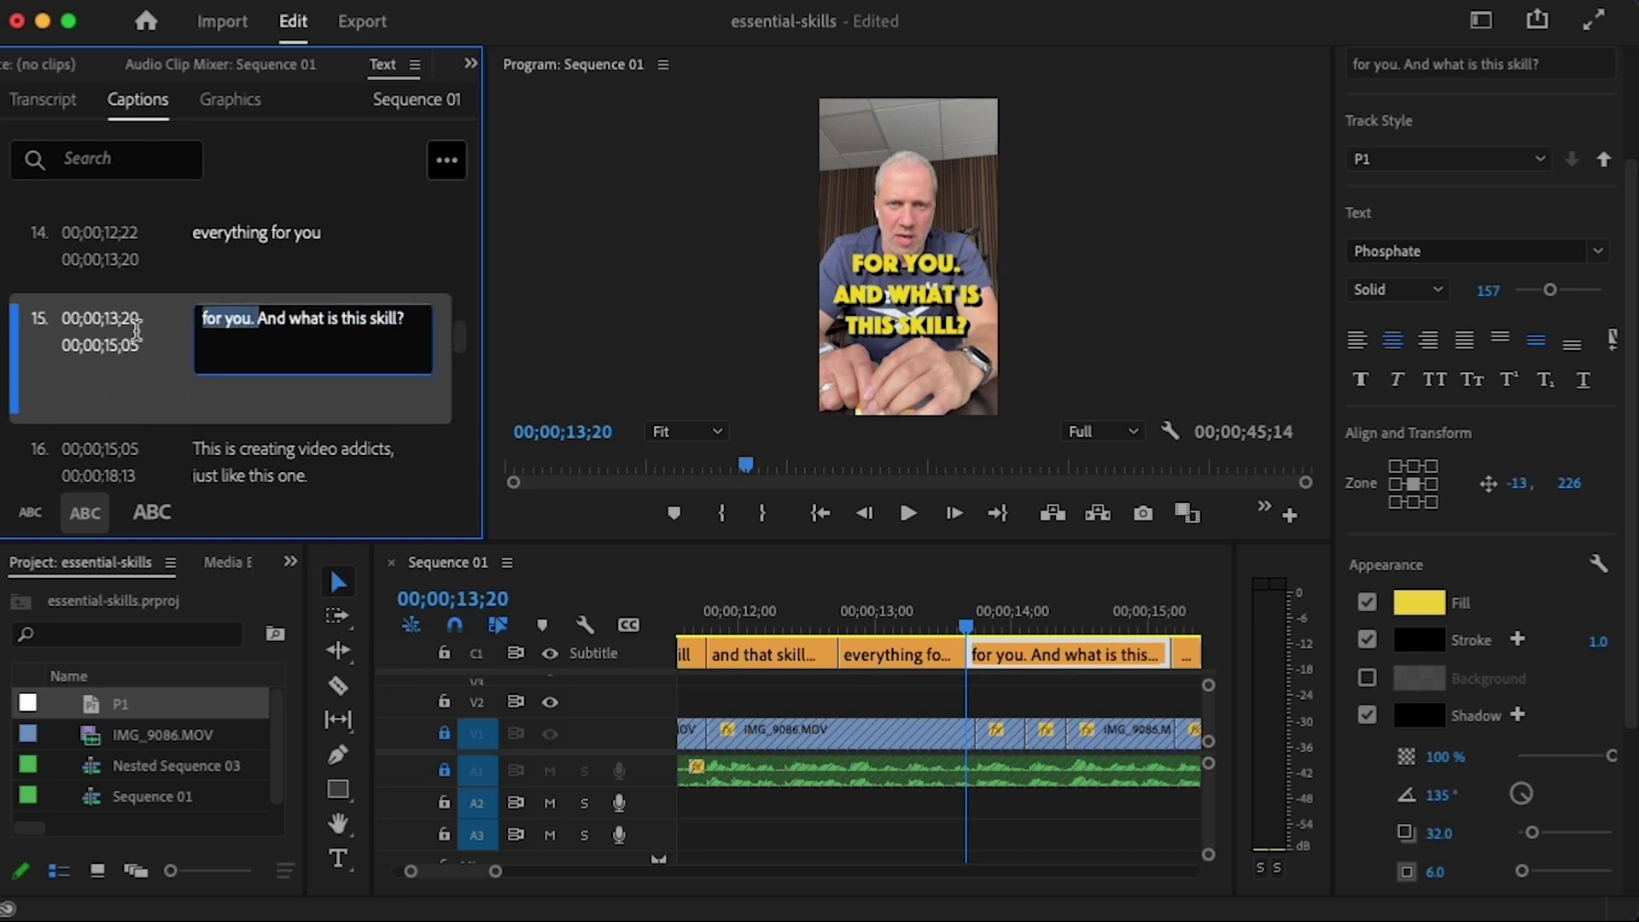
{"action": "key", "text": "BackSpace"}
{"action": "left_click", "coordinate": [288, 253]}
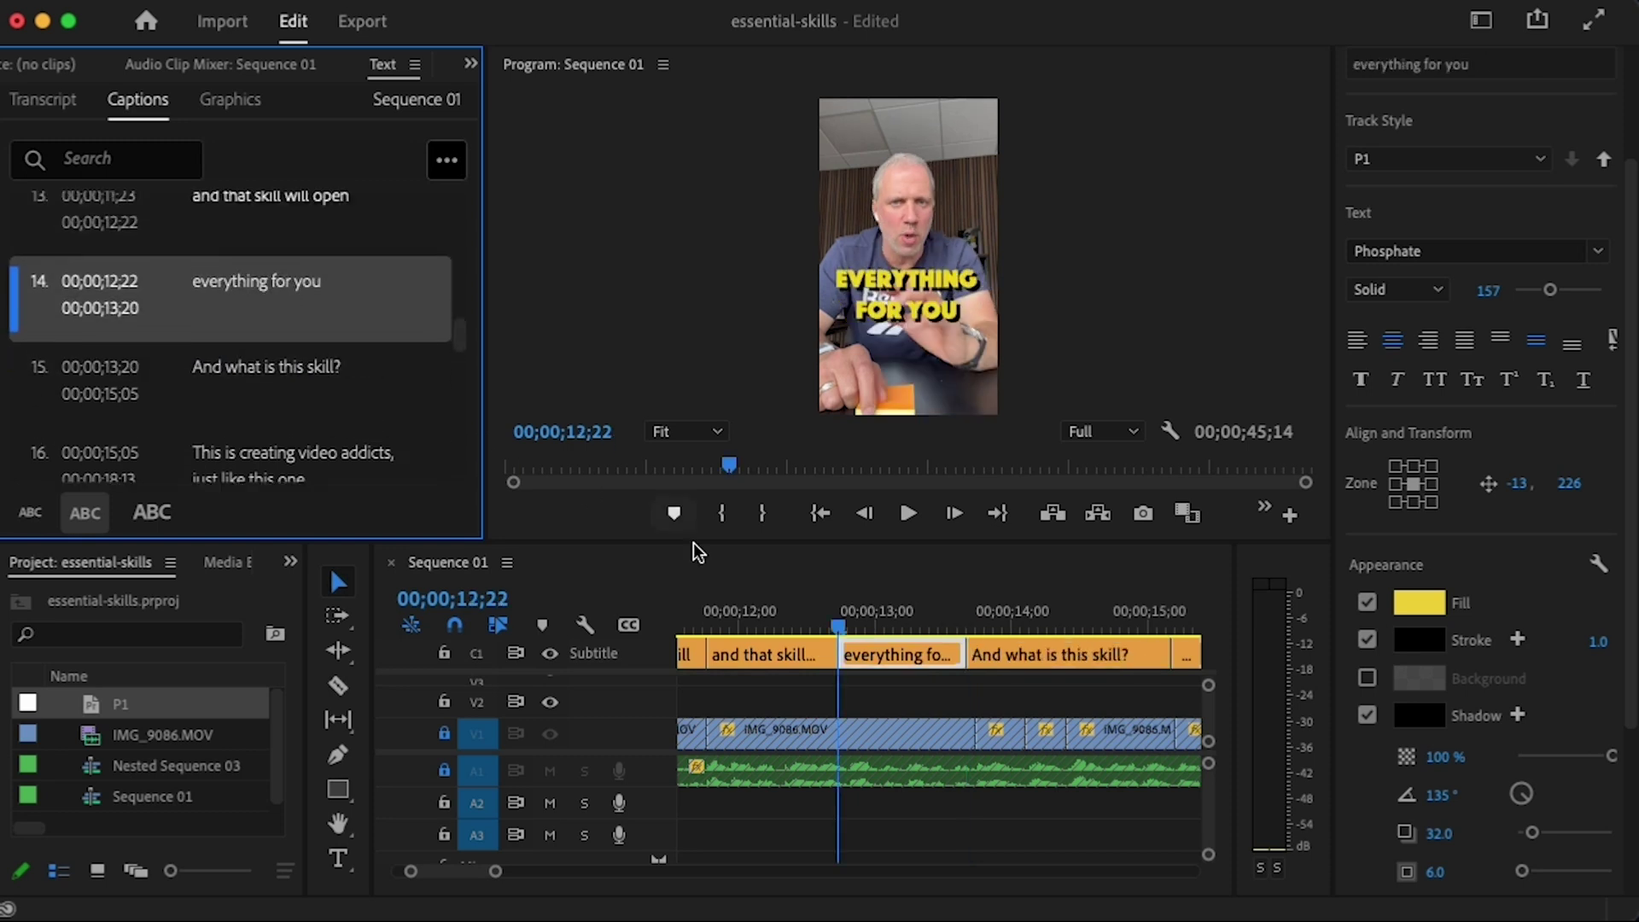
{"action": "left_click_drag", "start_coordinate": [448, 869], "coordinate": [442, 867]}
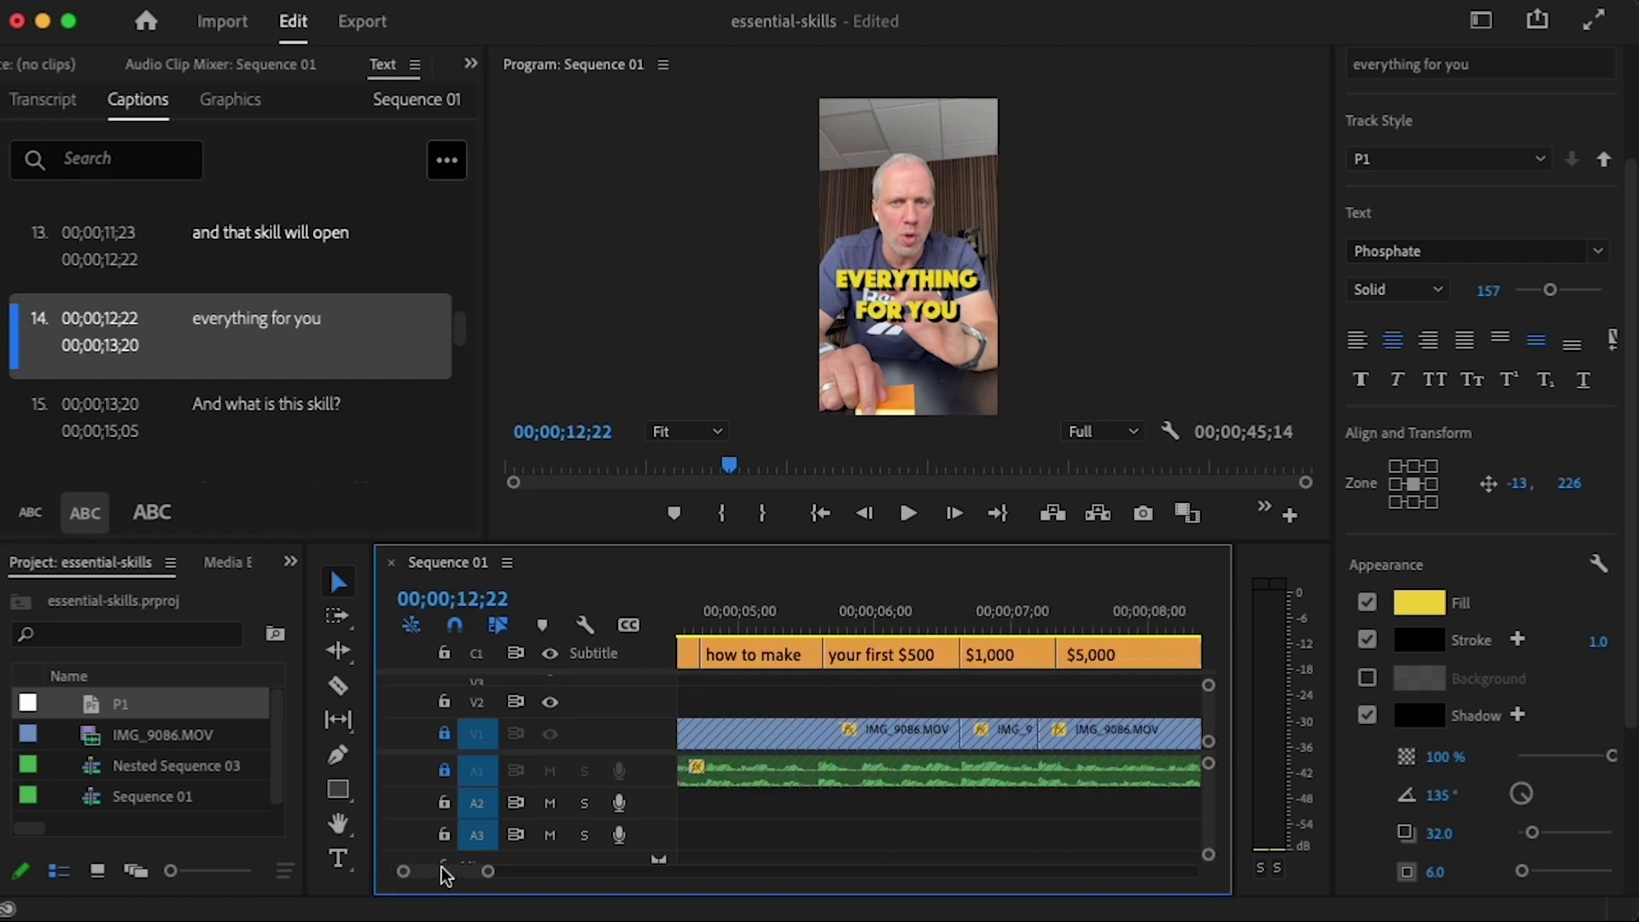
- Enlarge 'You can learn' to size 221 and colour LEARN red
{"action": "left_click_drag", "start_coordinate": [903, 612], "coordinate": [1032, 618]}
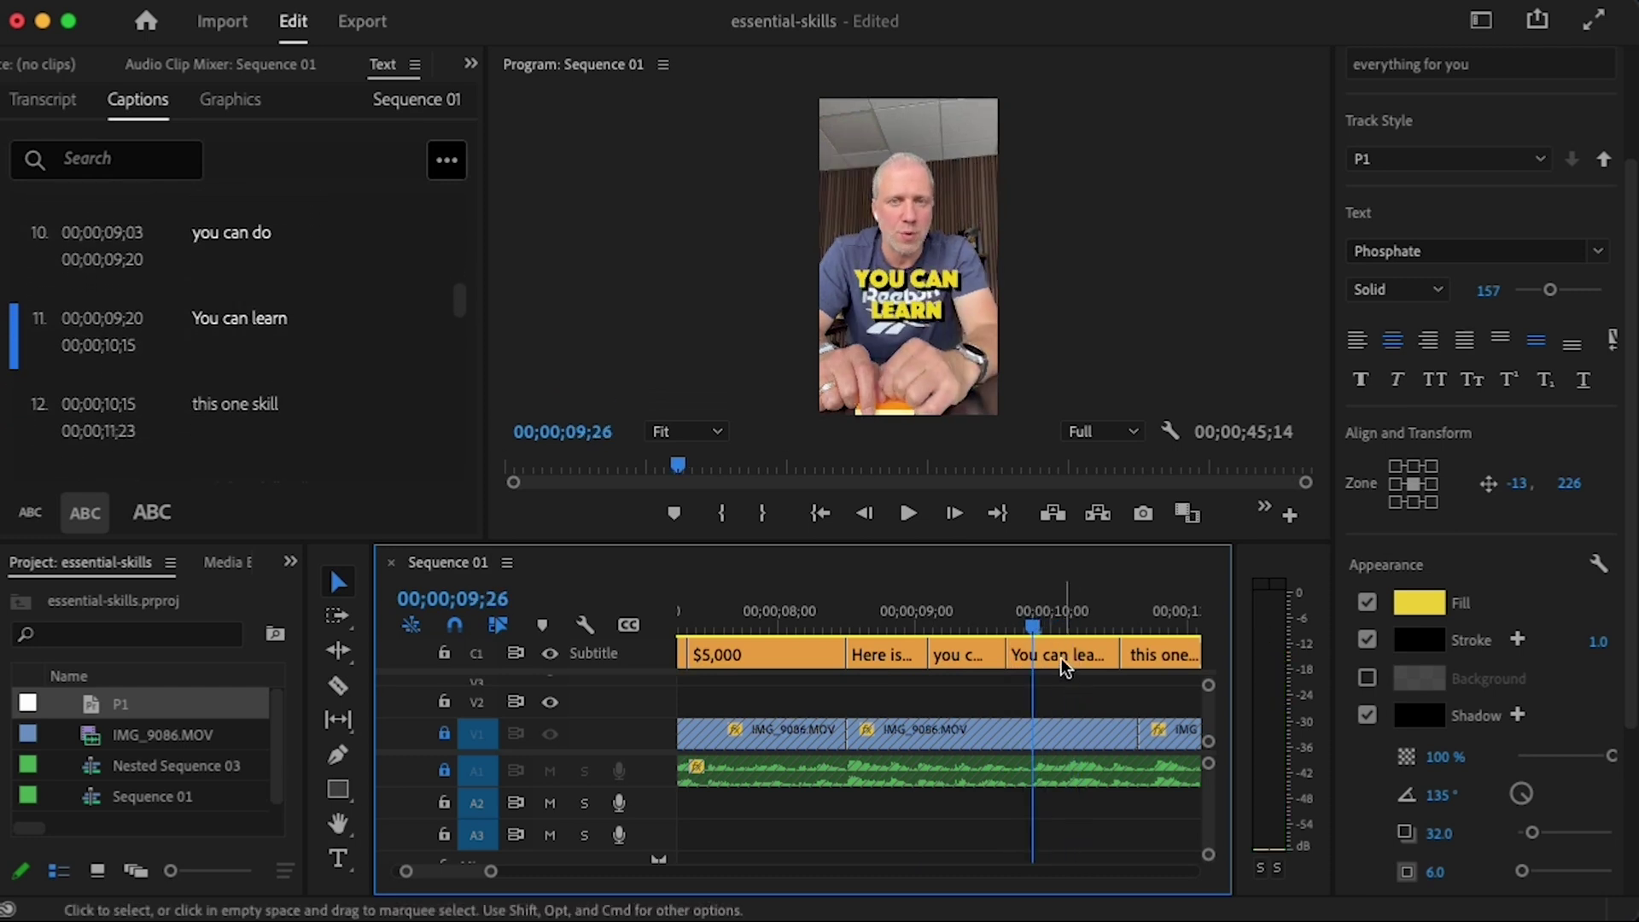
{"action": "left_click", "coordinate": [1062, 654]}
{"action": "left_click", "coordinate": [879, 314]}
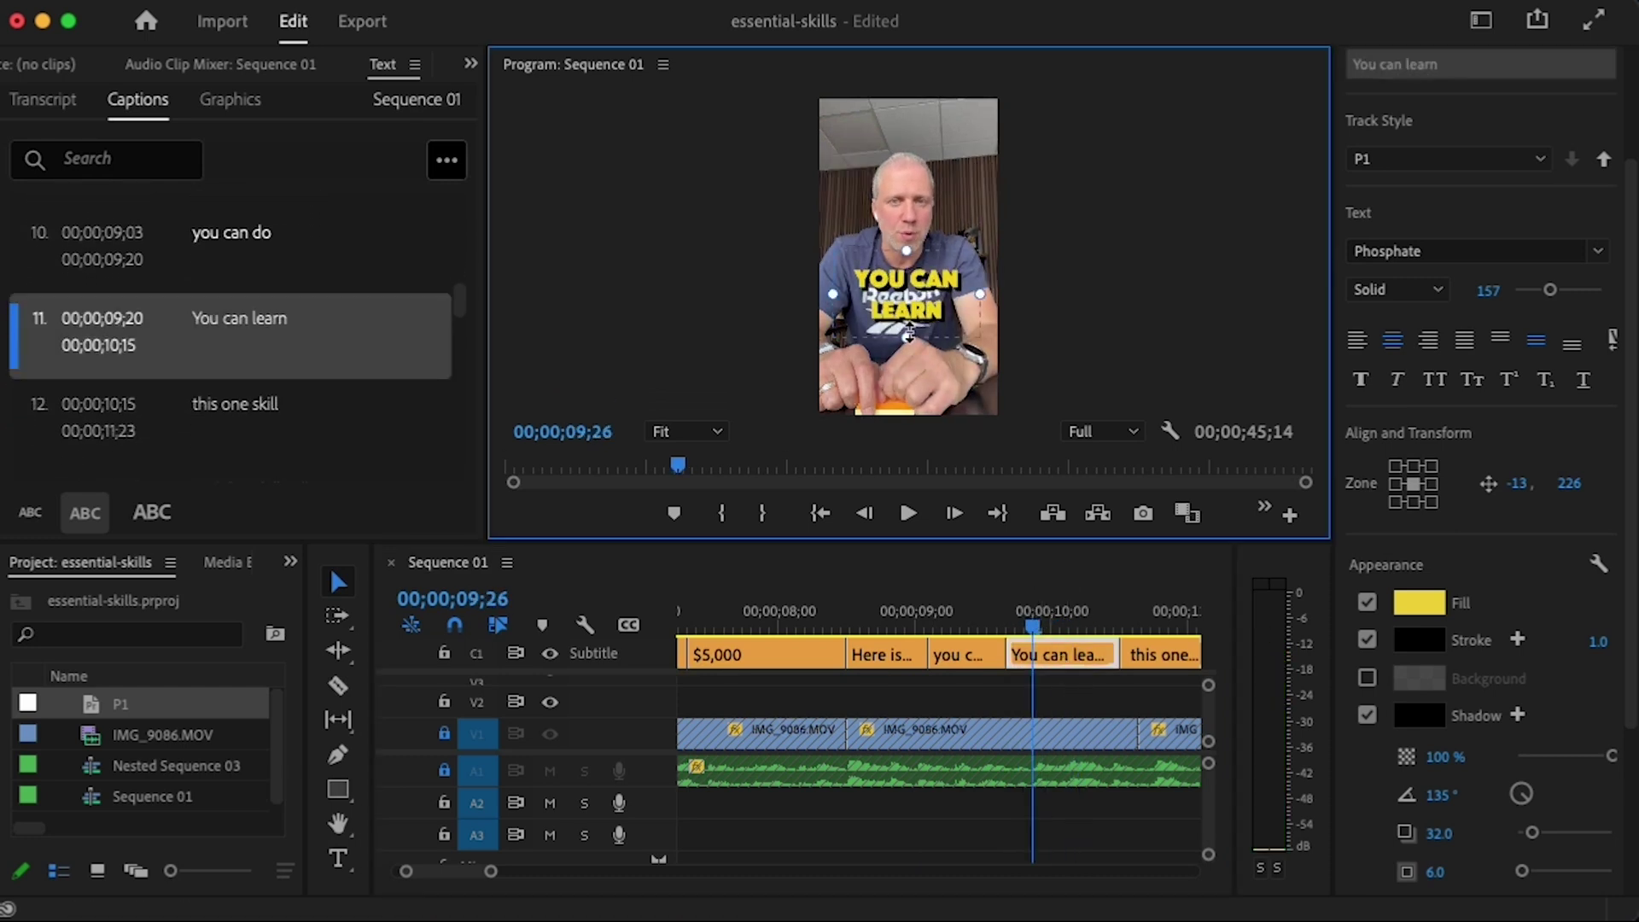
{"action": "left_click", "coordinate": [905, 367]}
{"action": "left_click_drag", "start_coordinate": [1549, 289], "coordinate": [1564, 289]}
{"action": "double_click", "coordinate": [921, 315]}
{"action": "left_click", "coordinate": [1409, 597]}
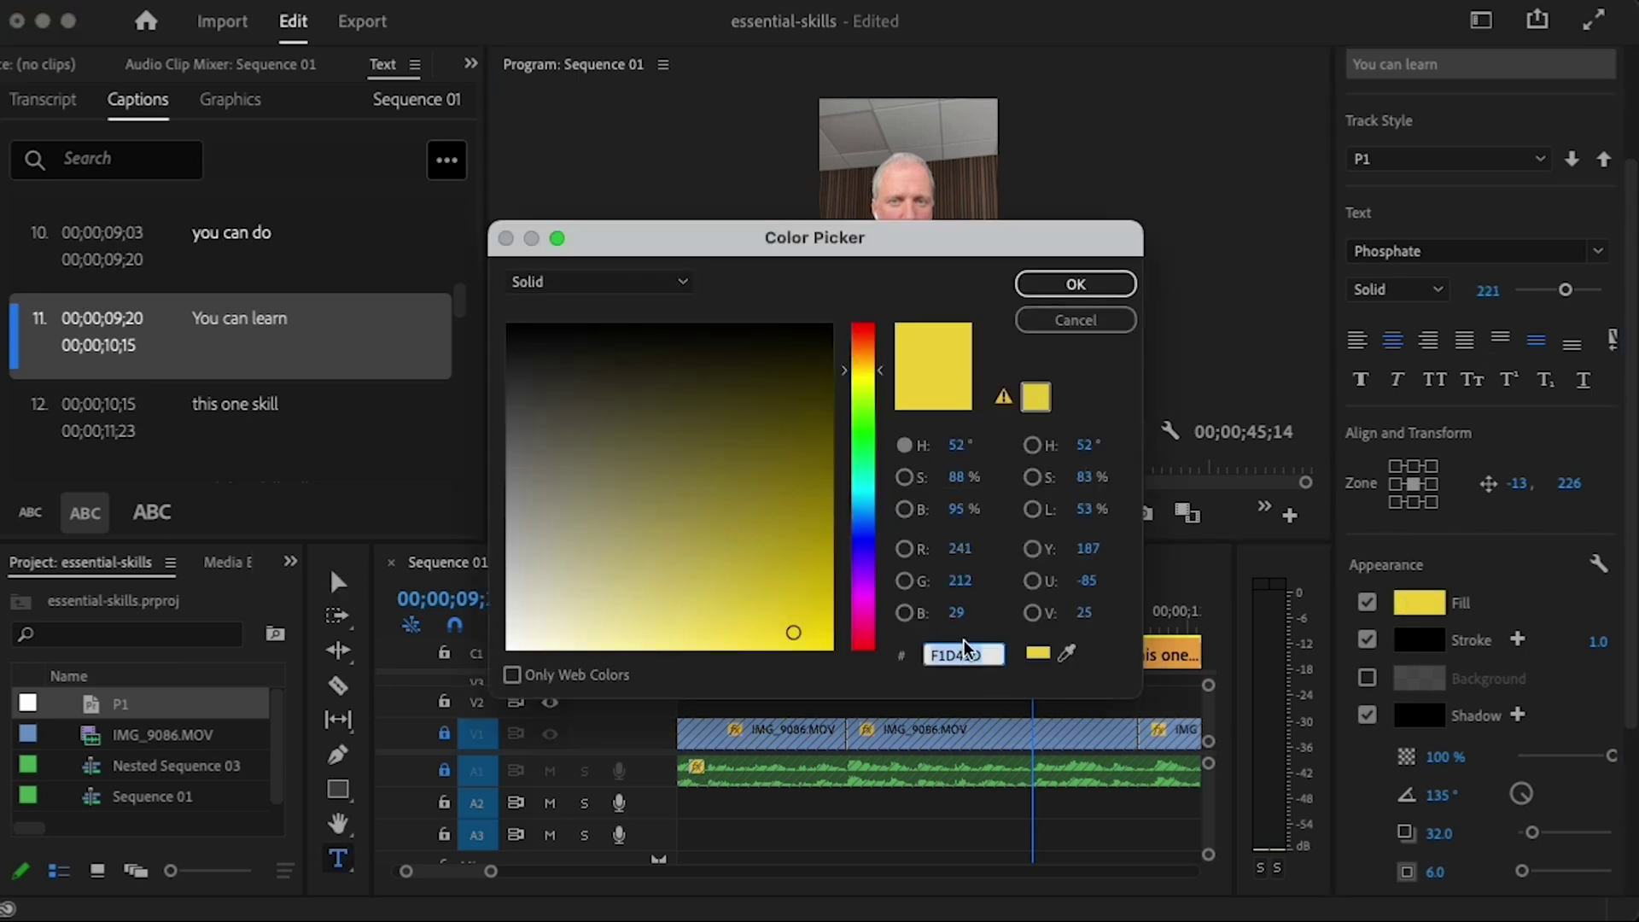
{"action": "type", "text": "F11D1D"}
{"action": "left_click", "coordinate": [1058, 285]}
- Preview the 'this one skill' caption, now size 284 with ONE in red
{"action": "left_click_drag", "start_coordinate": [1027, 619], "coordinate": [1138, 622]}
{"action": "left_click", "coordinate": [1048, 295]}
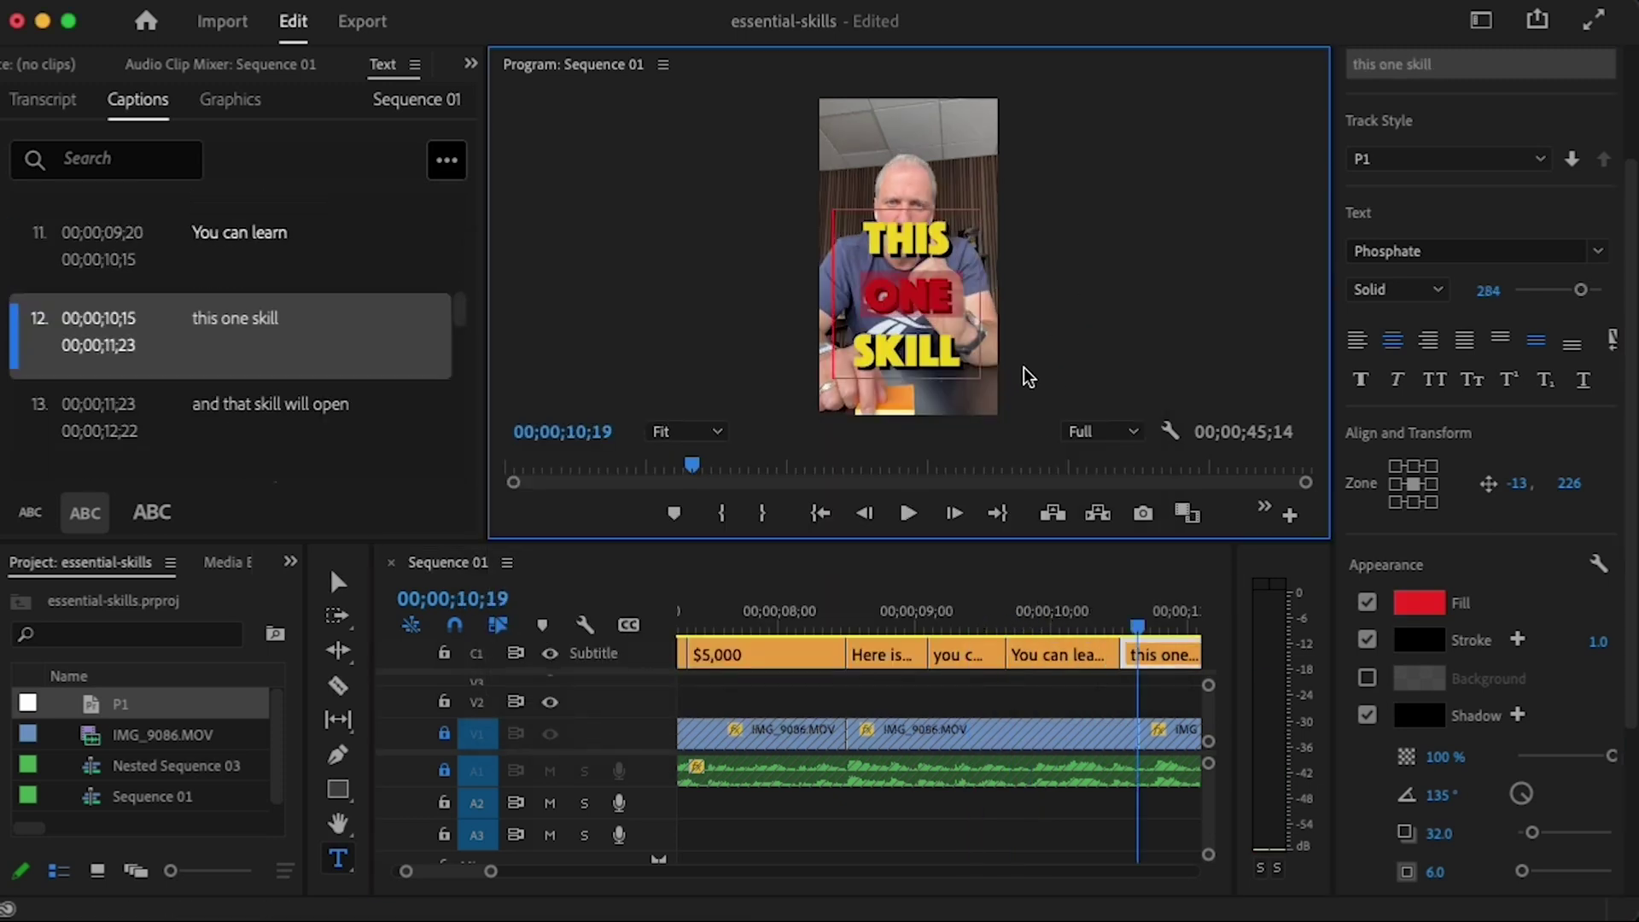
{"action": "key", "text": "v"}
{"action": "left_click", "coordinate": [1089, 693]}
{"action": "left_click_drag", "start_coordinate": [1138, 626], "coordinate": [1179, 618]}
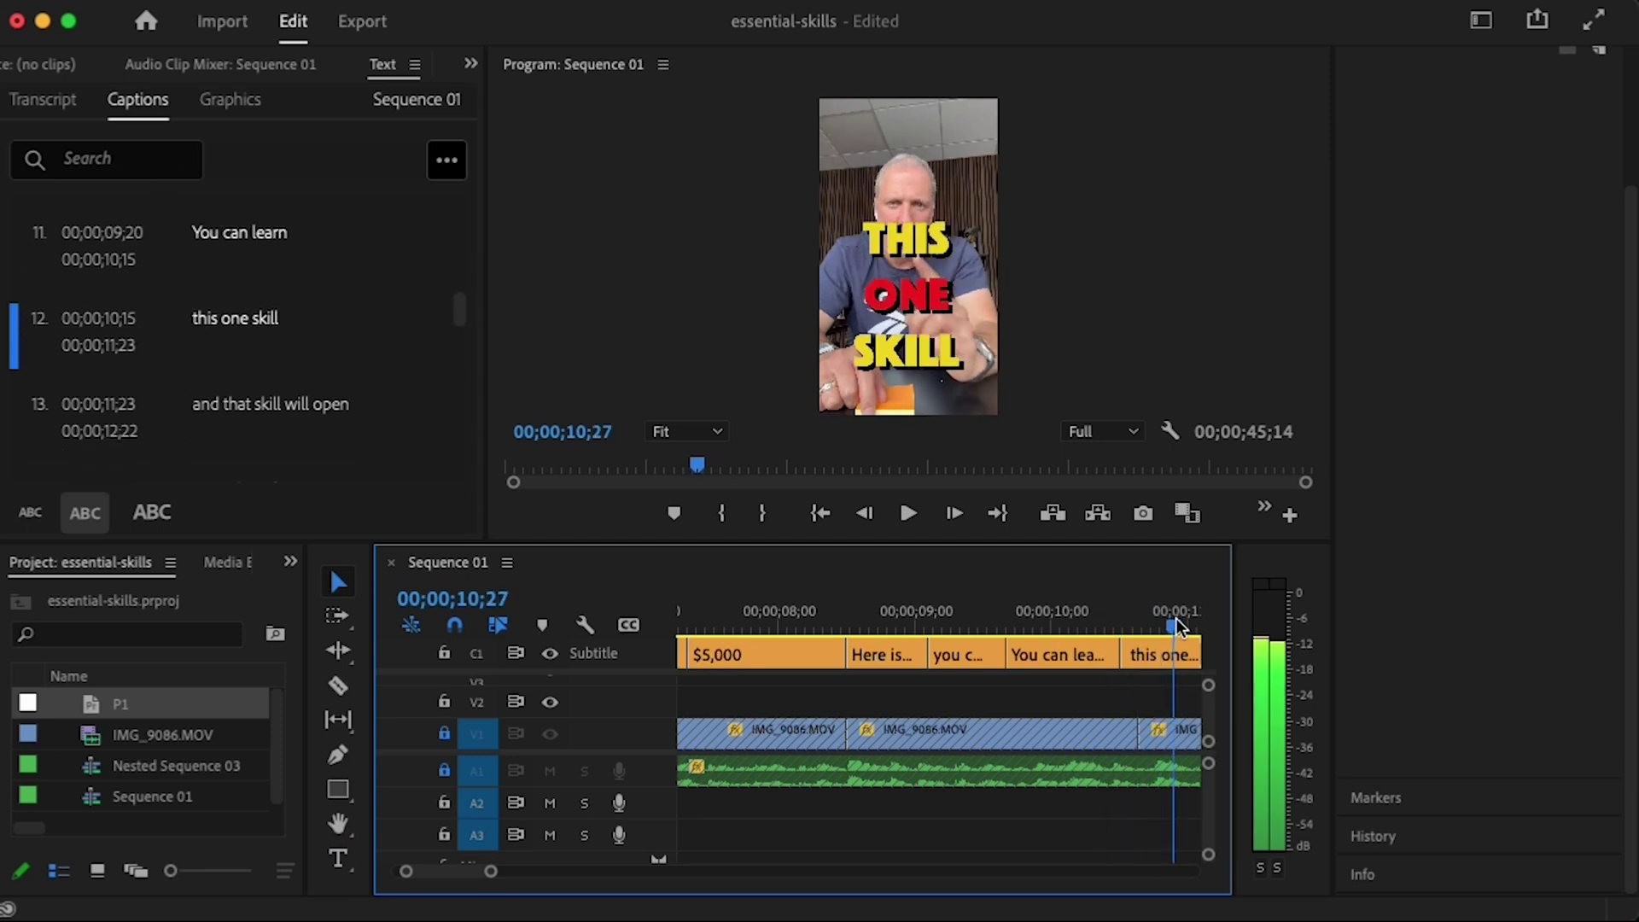
- Colour WHAT red in 'And what is this skill?' and check it around 14 seconds
{"action": "key", "text": "space"}
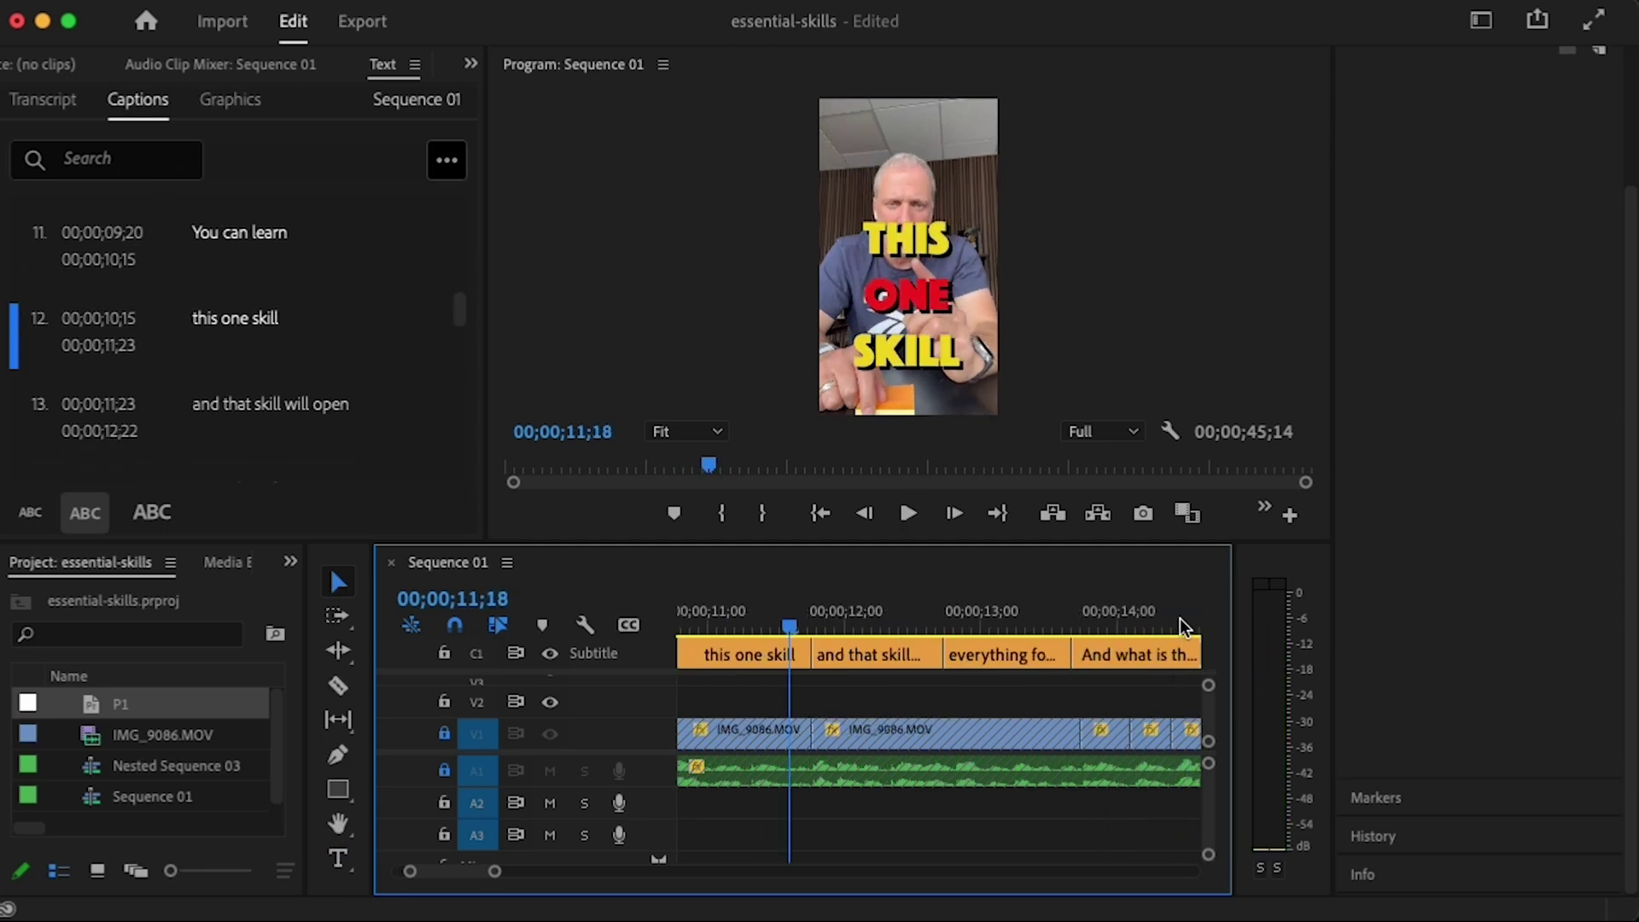
{"action": "left_click", "coordinate": [907, 295]}
{"action": "left_click", "coordinate": [1400, 604]}
{"action": "double_click", "coordinate": [956, 654]}
{"action": "type", "text": "F11D1D"}
{"action": "left_click", "coordinate": [1074, 284]}
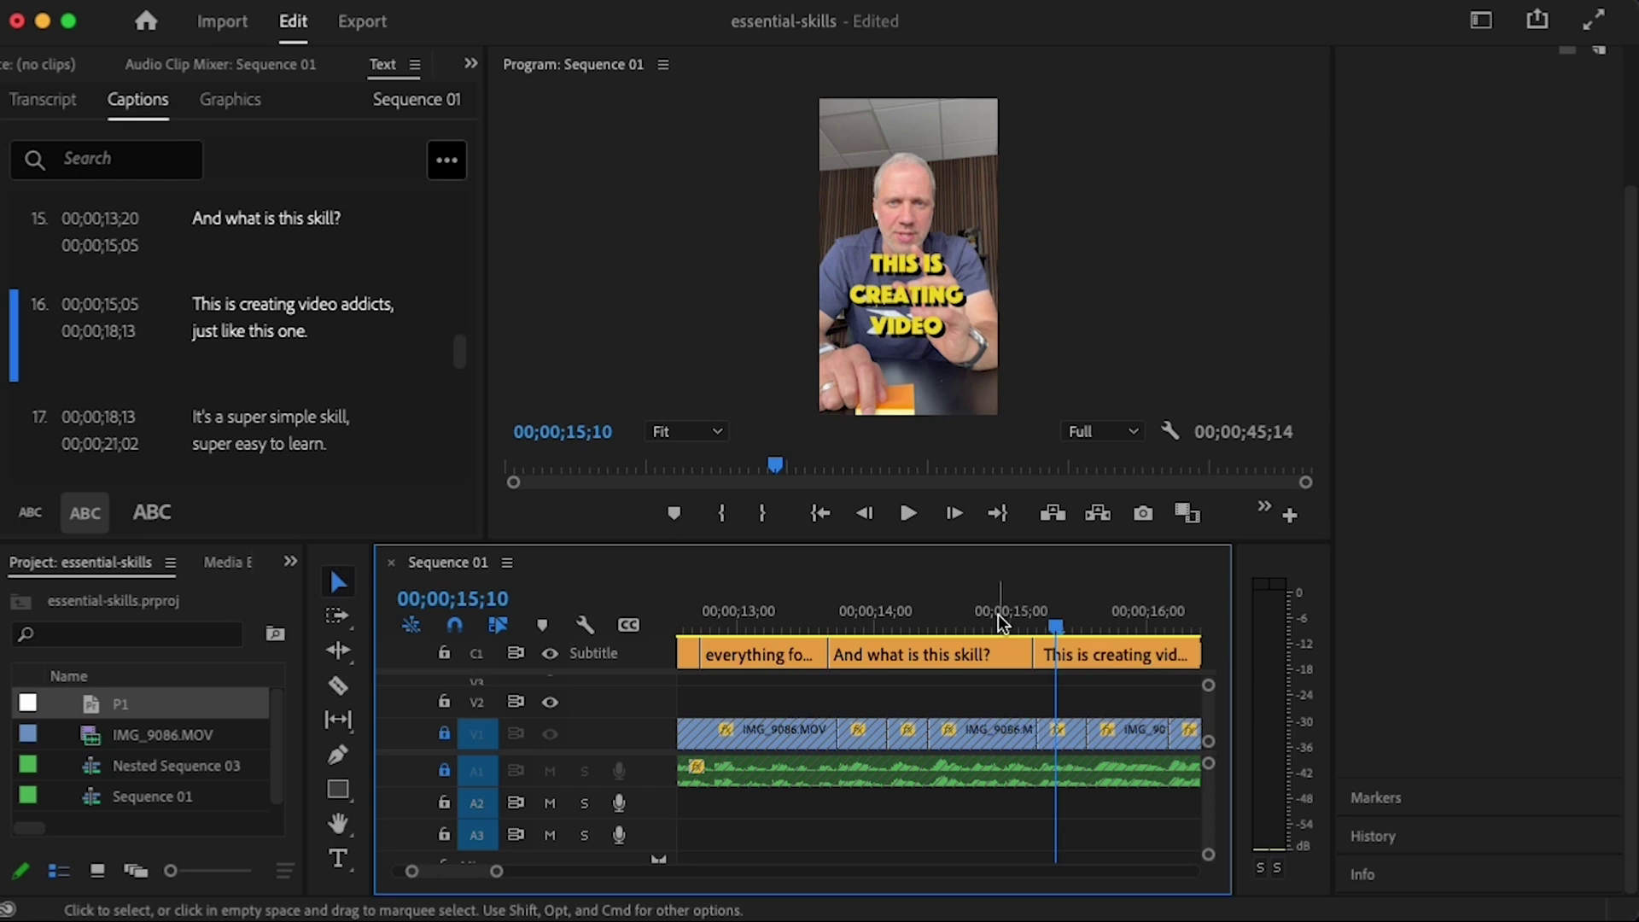
{"action": "left_click_drag", "start_coordinate": [1057, 618], "coordinate": [913, 613]}
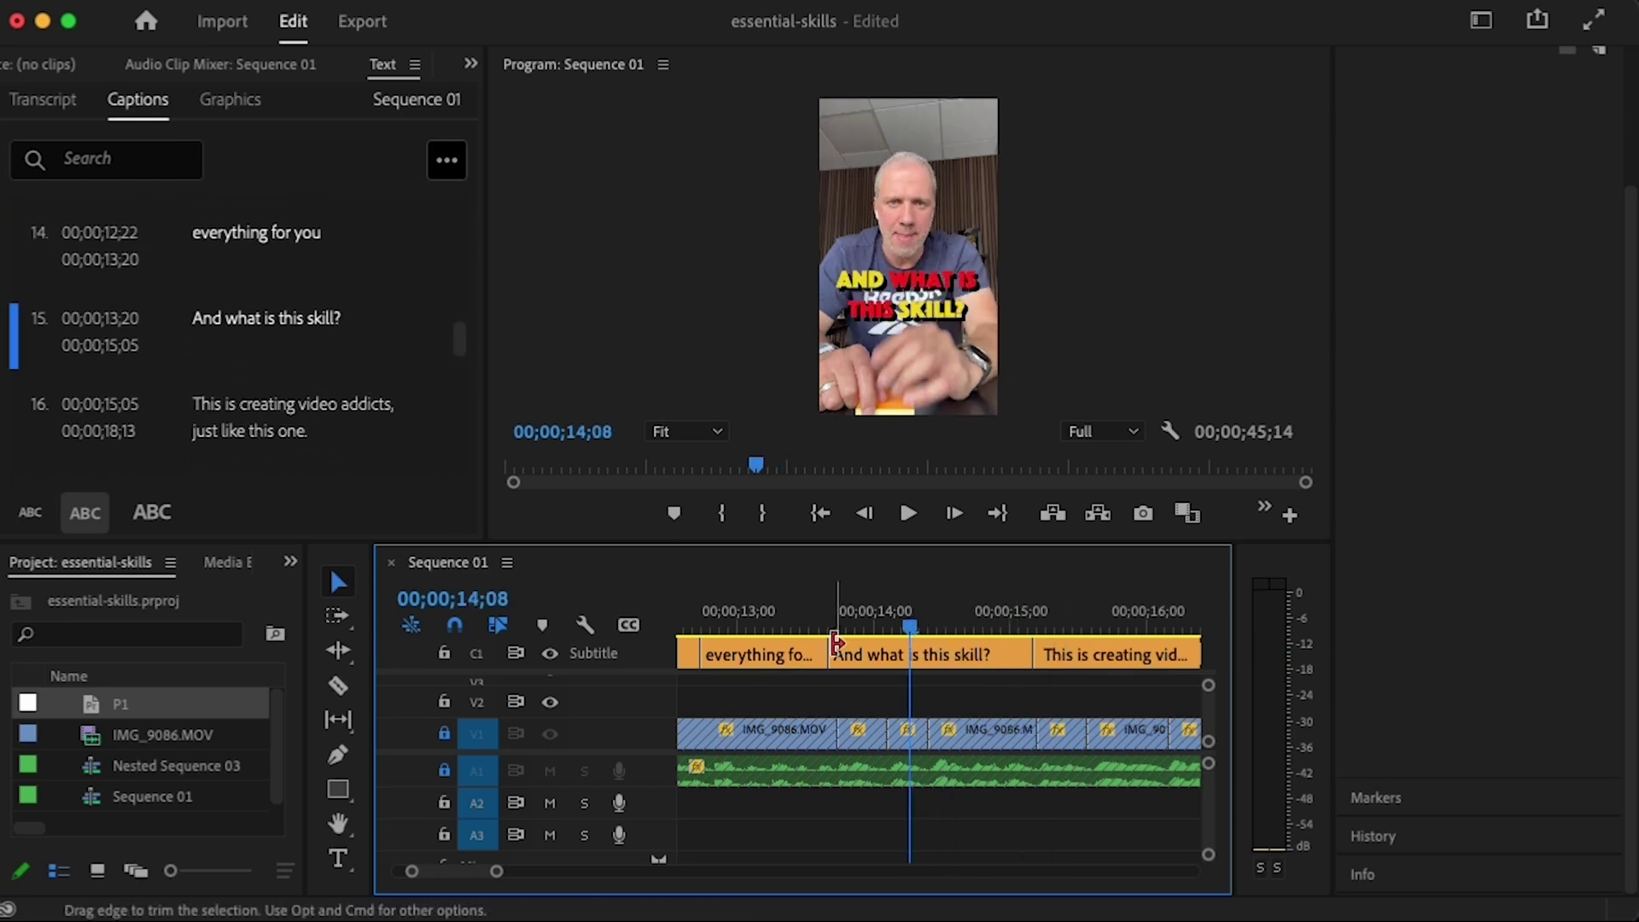
{"action": "mouse_move", "coordinate": [908, 623]}
{"action": "left_mouse_down"}
{"action": "mouse_move", "coordinate": [873, 630]}
{"action": "mouse_move", "coordinate": [906, 624]}
{"action": "left_mouse_up"}
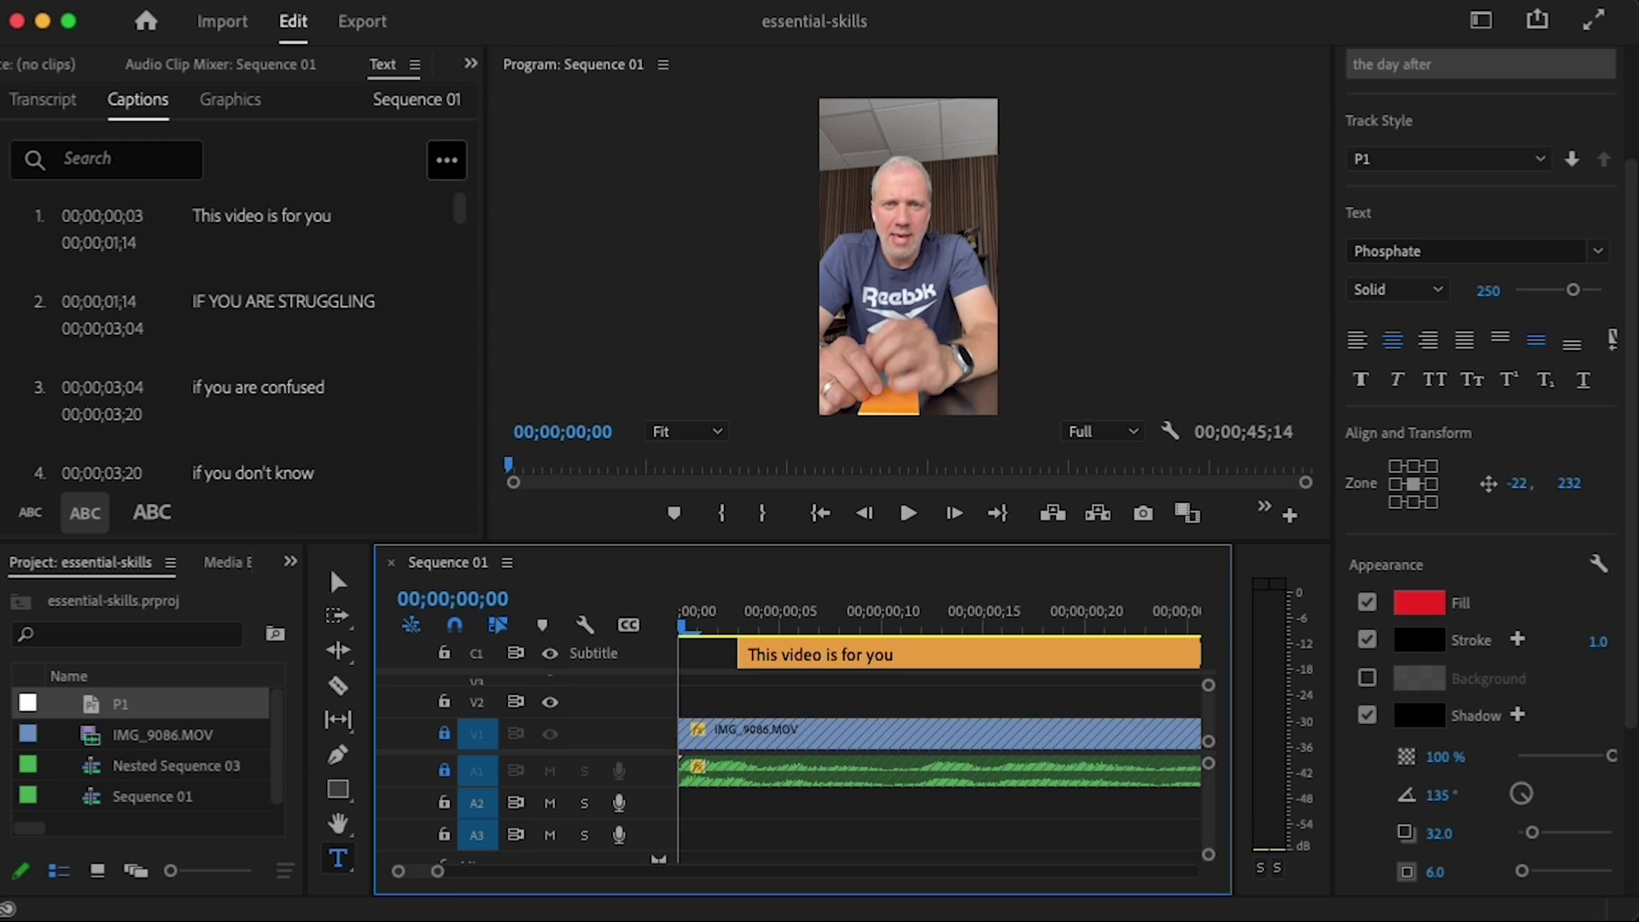
{"action": "key", "text": "space"}
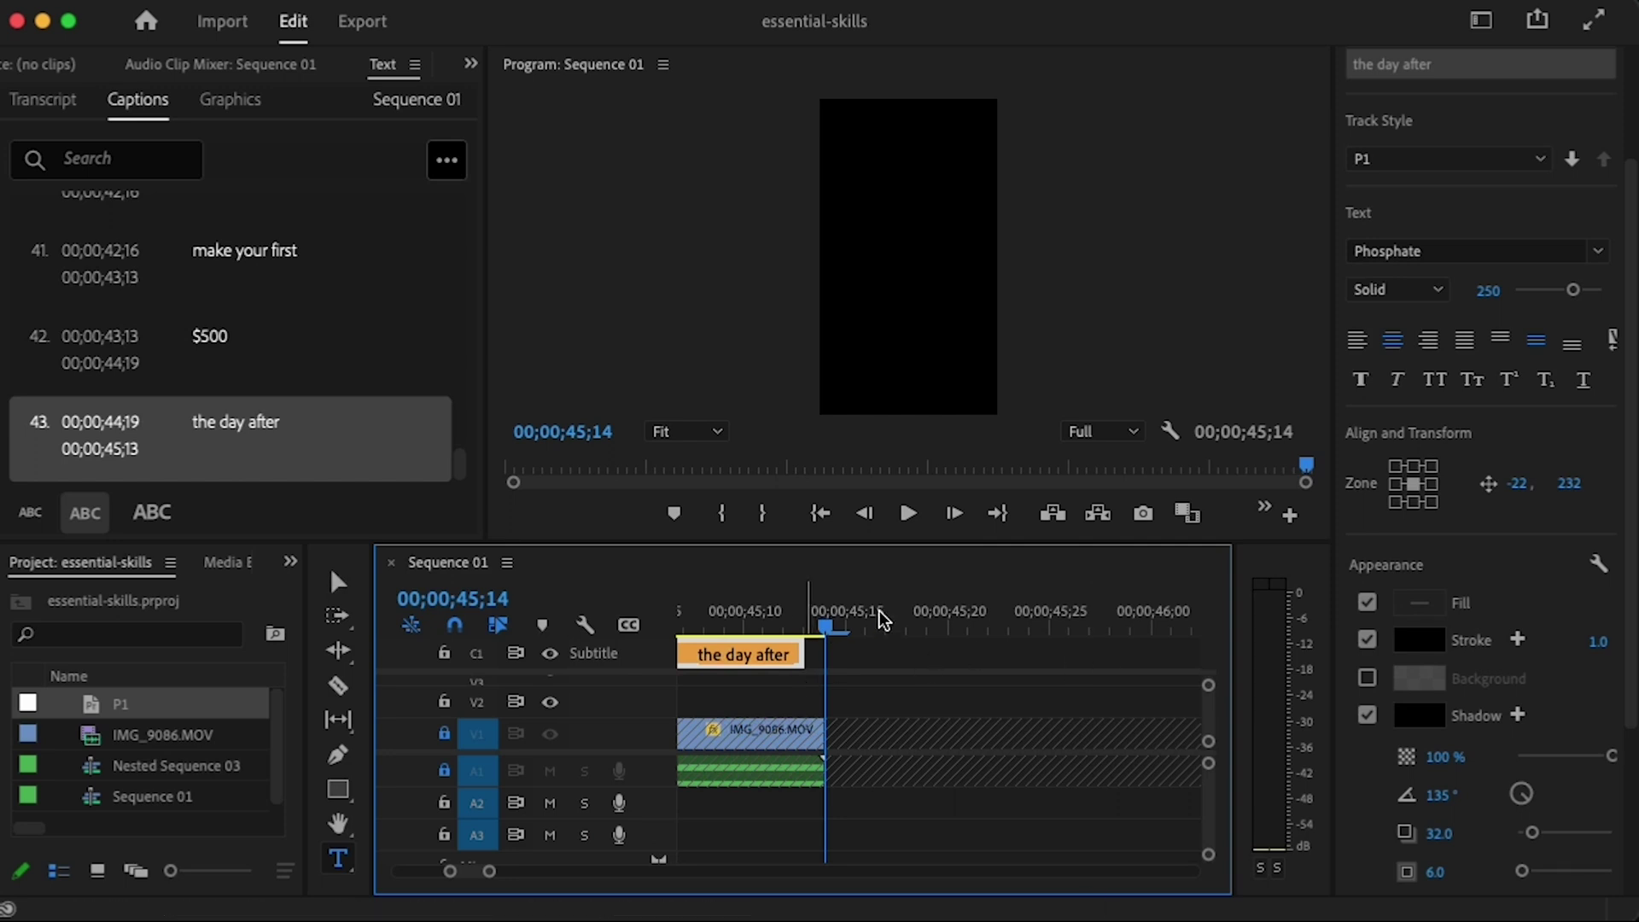
{"action": "mouse_move", "coordinate": [825, 627]}
{"action": "left_mouse_down"}
{"action": "mouse_move", "coordinate": [635, 646]}
{"action": "mouse_move", "coordinate": [680, 858]}
{"action": "left_mouse_up"}
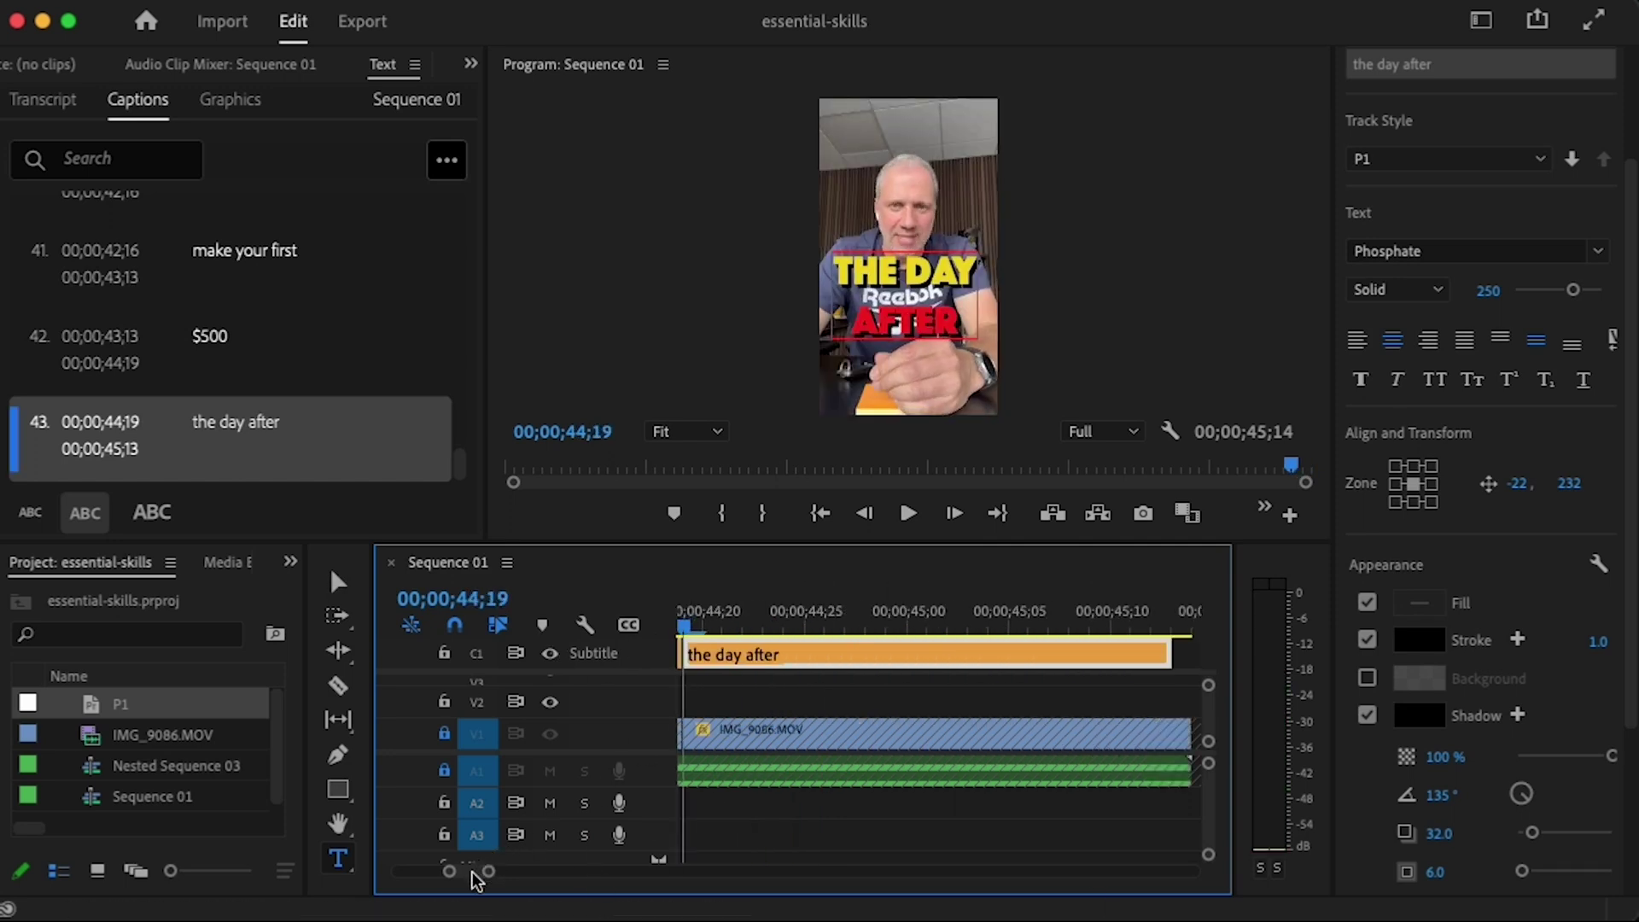
{"action": "left_click_drag", "start_coordinate": [475, 879], "coordinate": [424, 874]}
{"action": "left_click", "coordinate": [719, 621]}
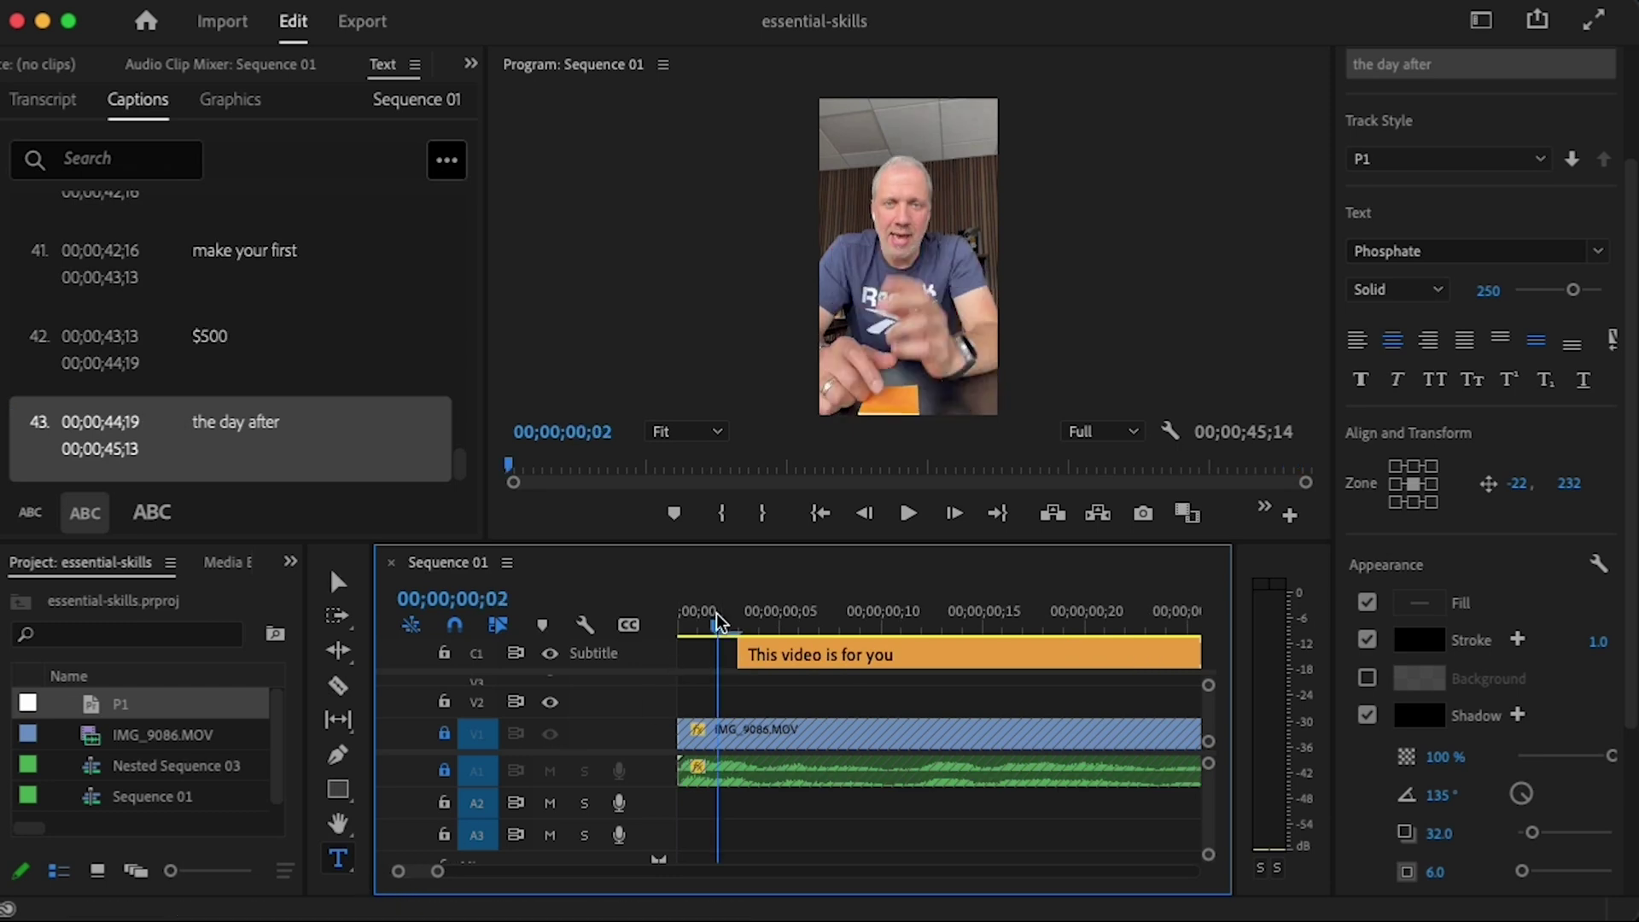
{"action": "left_click_drag", "start_coordinate": [719, 621], "coordinate": [659, 627]}
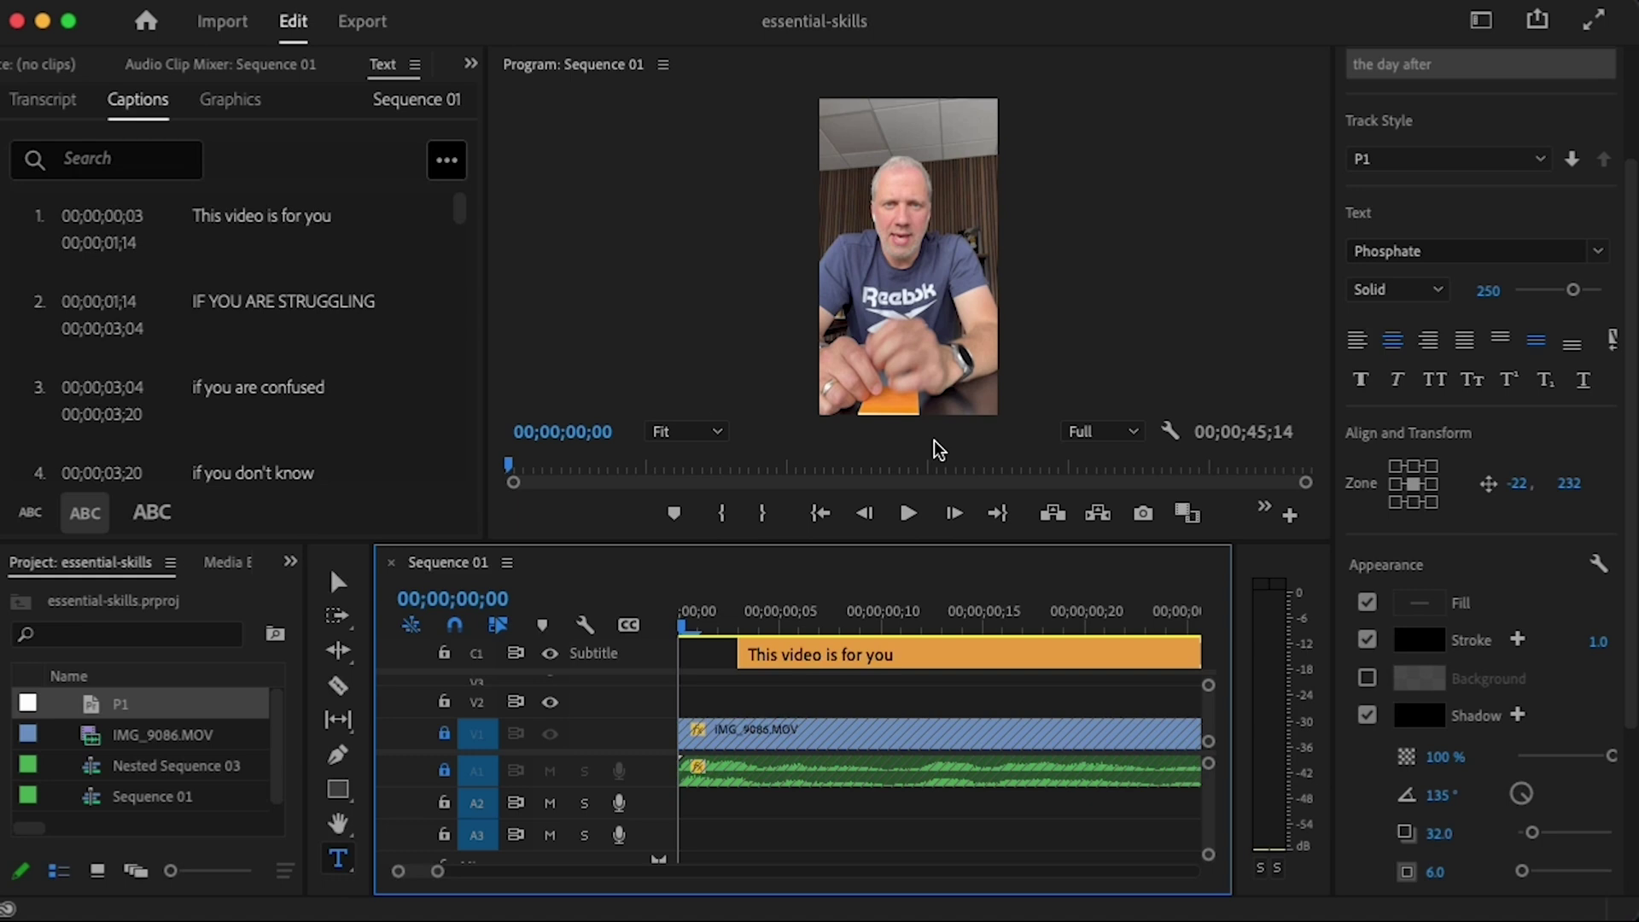
- Open the export settings, keeping the current save location unchanged
{"action": "left_click", "coordinate": [358, 26]}
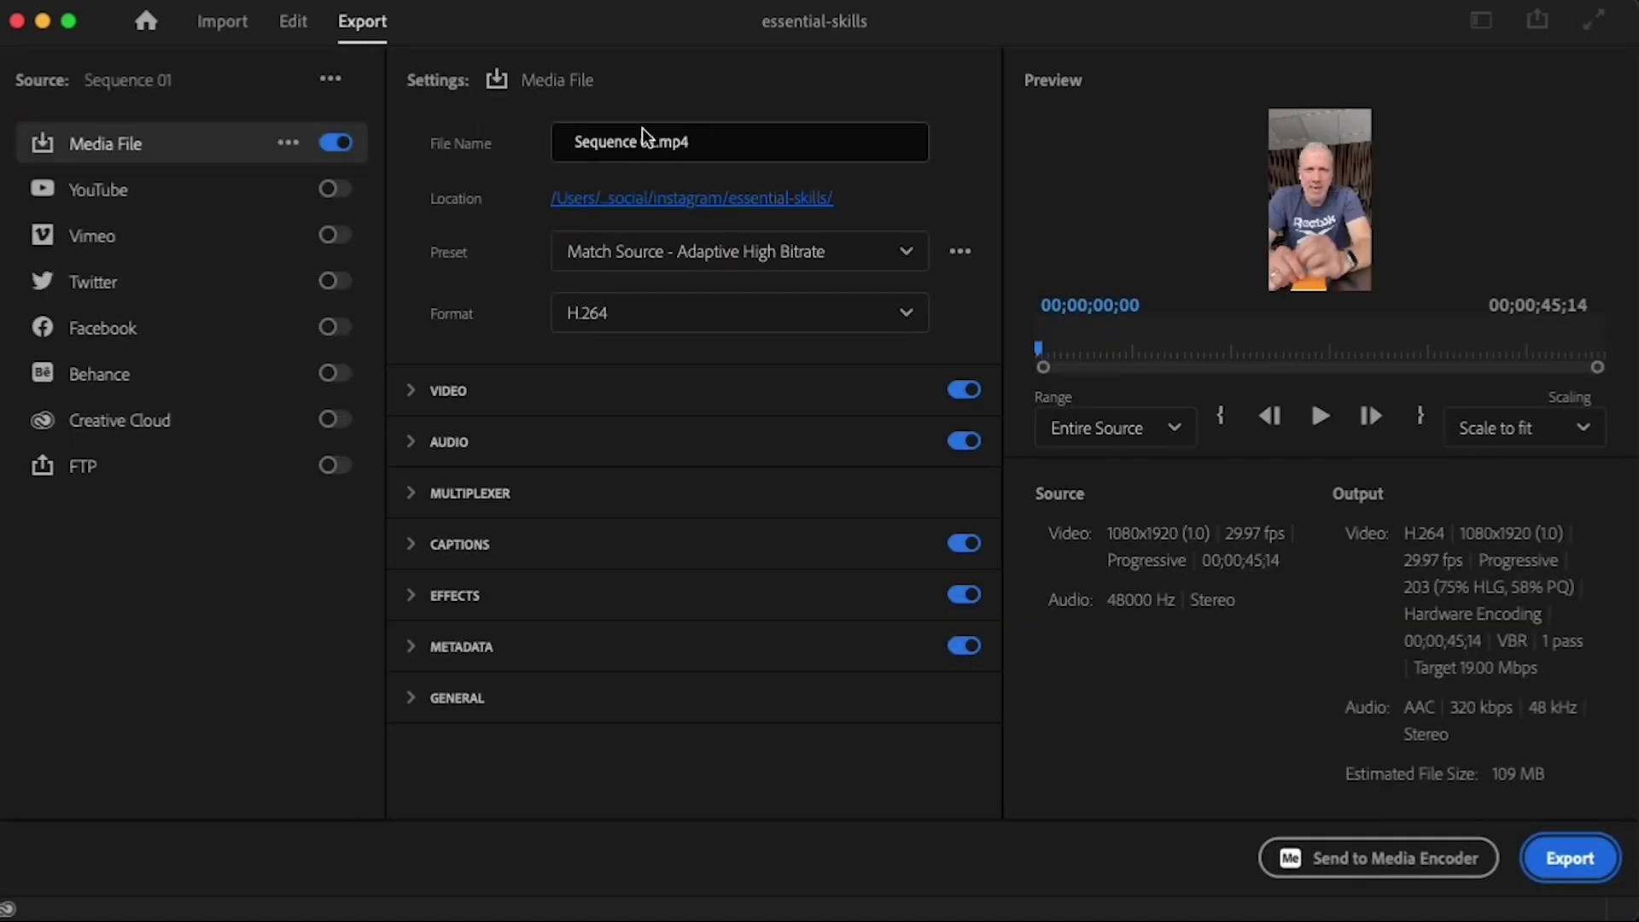
{"action": "left_click", "coordinate": [725, 199]}
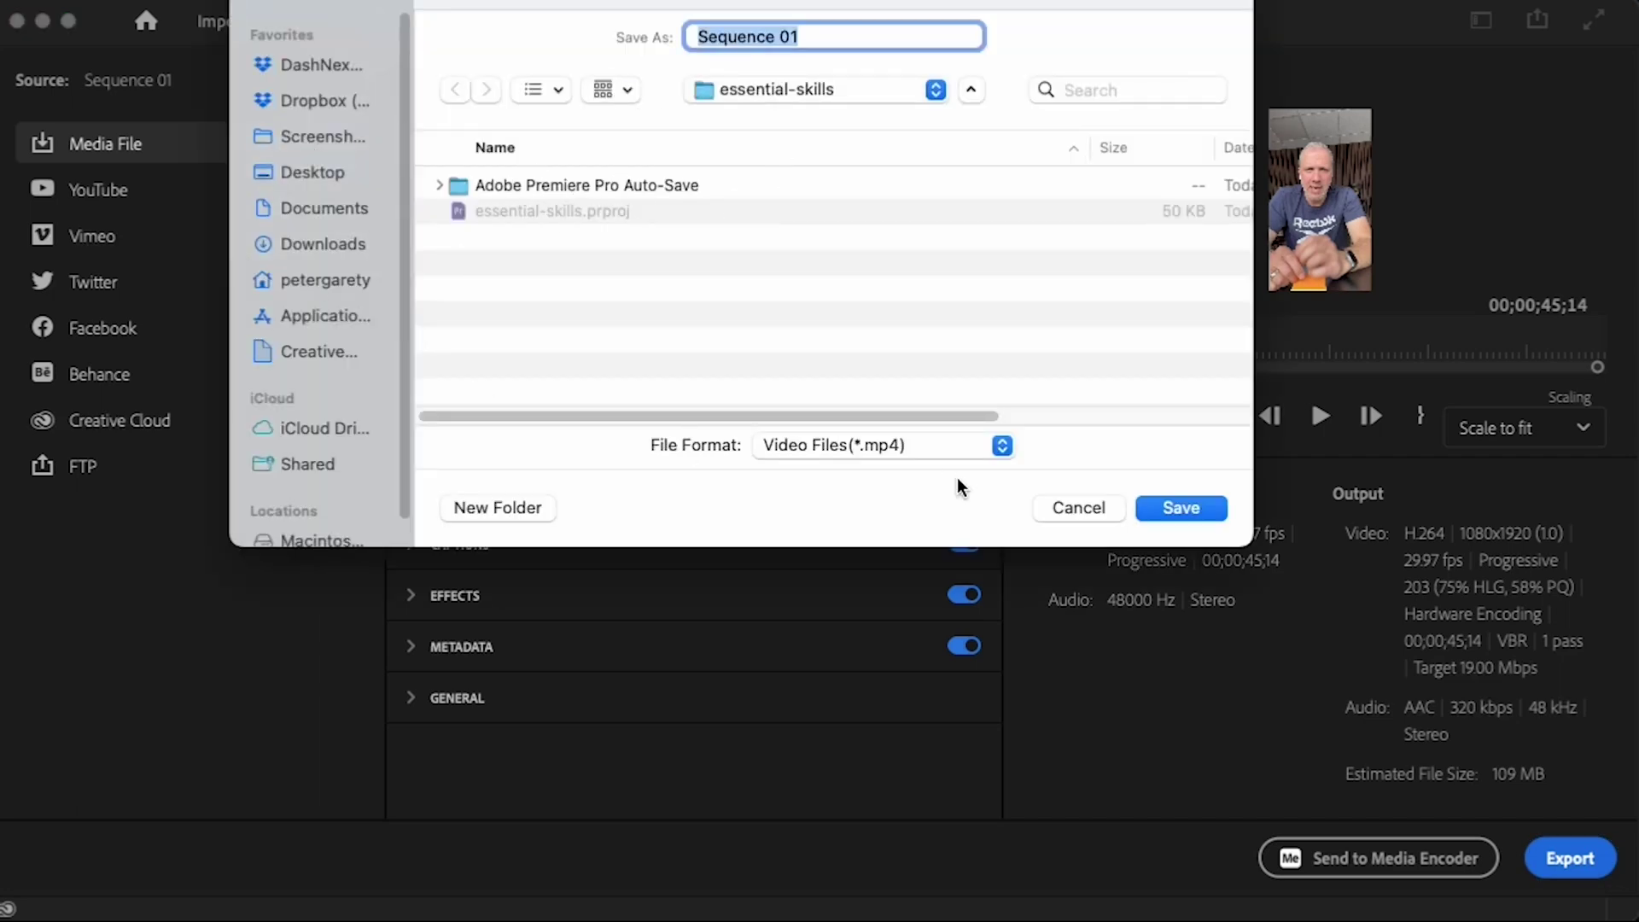
{"action": "left_click", "coordinate": [1088, 509]}
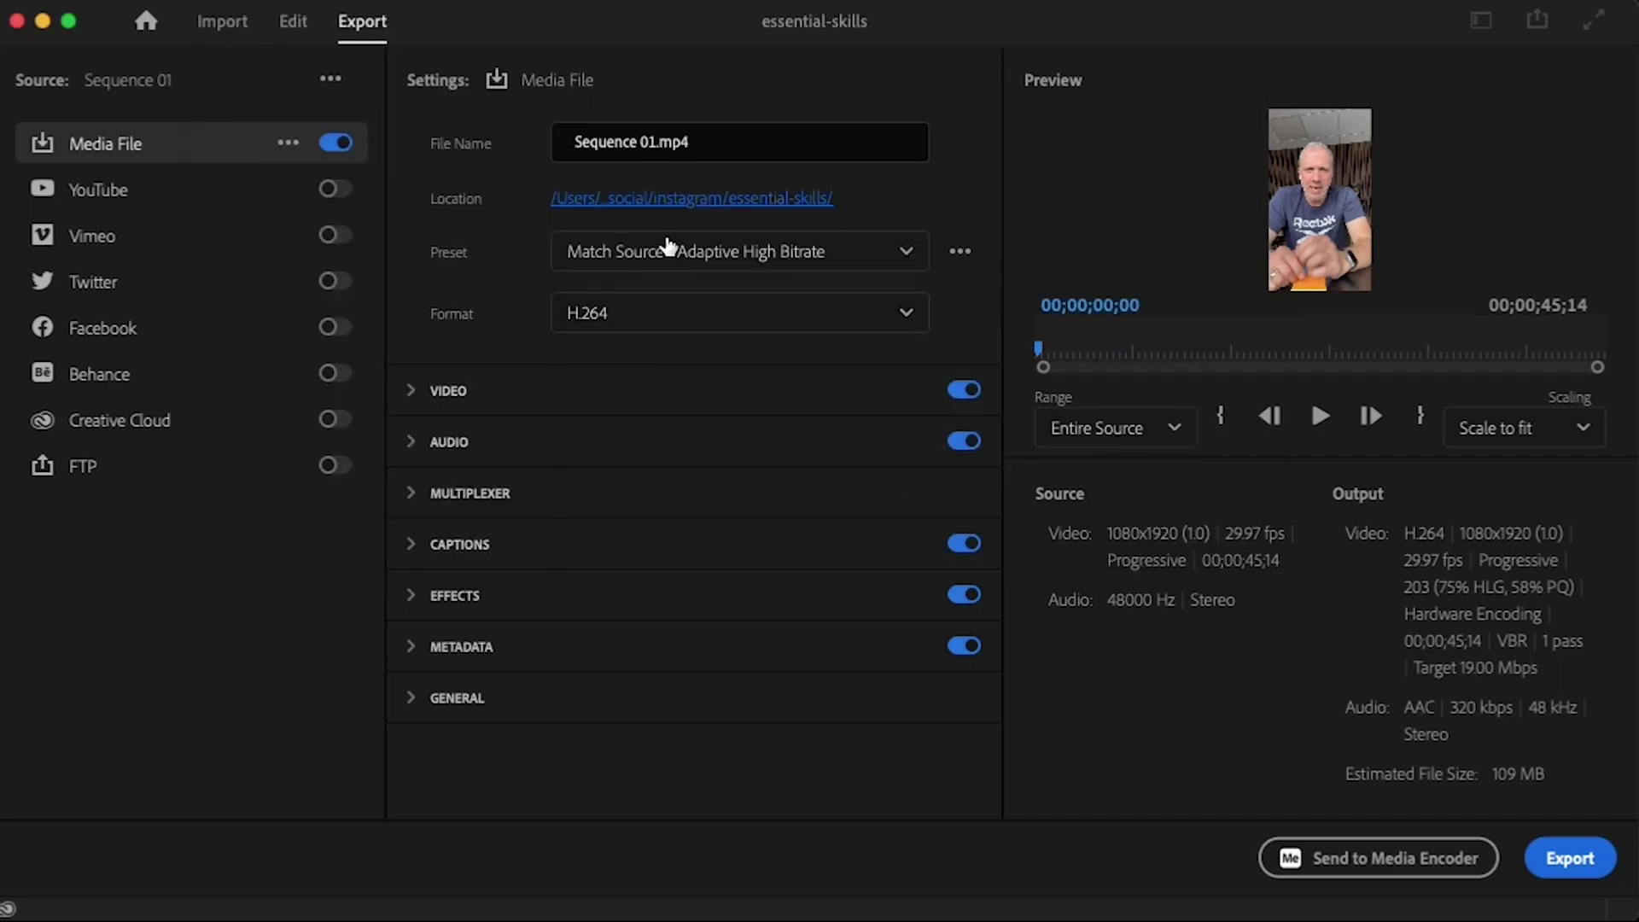
- Replace the default 'Sequence 01' file name with ig-reel-essential-skill
{"action": "left_click", "coordinate": [661, 142]}
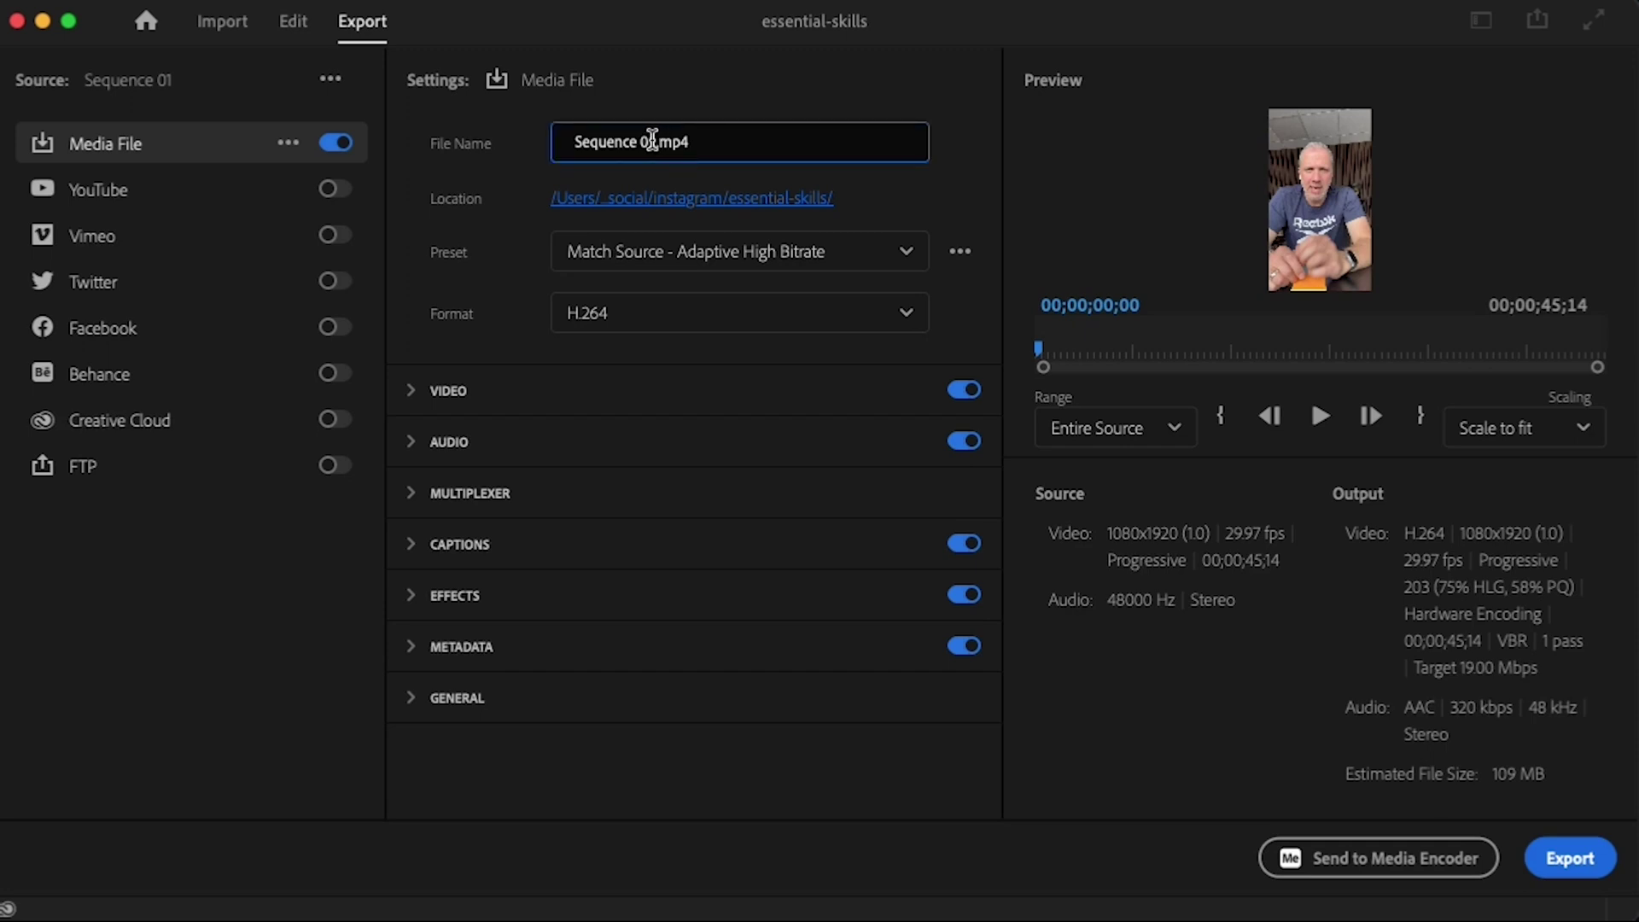
{"action": "left_click_drag", "start_coordinate": [652, 139], "coordinate": [553, 138]}
{"action": "left_click_drag", "start_coordinate": [664, 141], "coordinate": [491, 140]}
{"action": "type", "text": "ig-reel-essential-skill"}
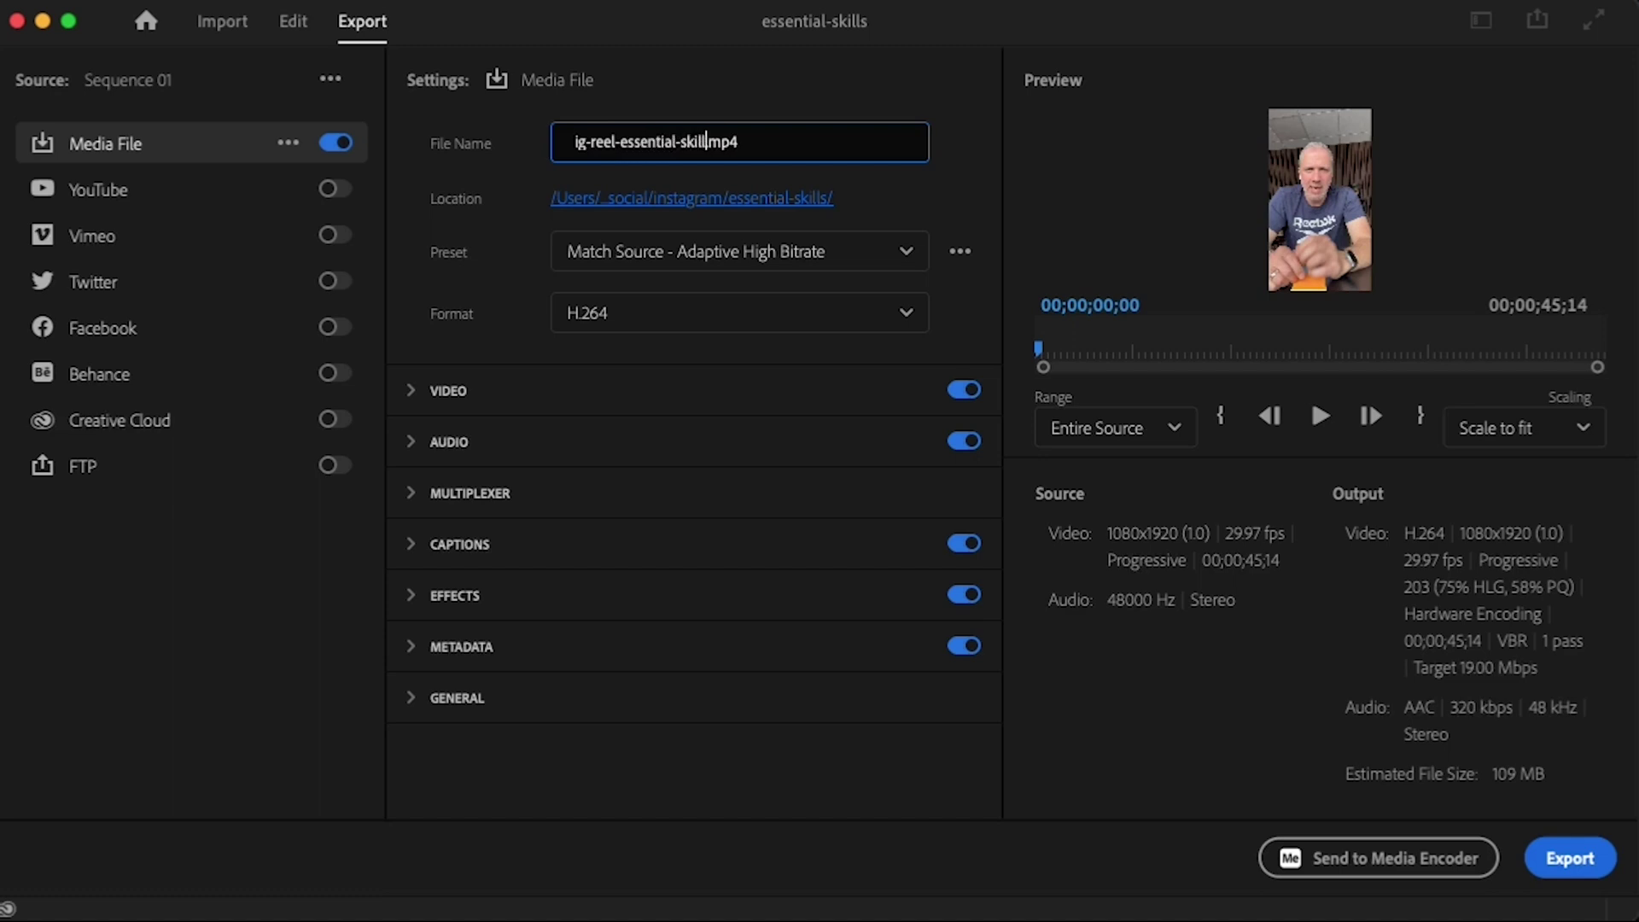
{"action": "left_click", "coordinate": [414, 555]}
- Confirm captions export as Burn Captions Into Video and preview the 1080x1920 captioned output
{"action": "scroll", "coordinate": [835, 602], "scroll_direction": "down", "scroll_amount": 2}
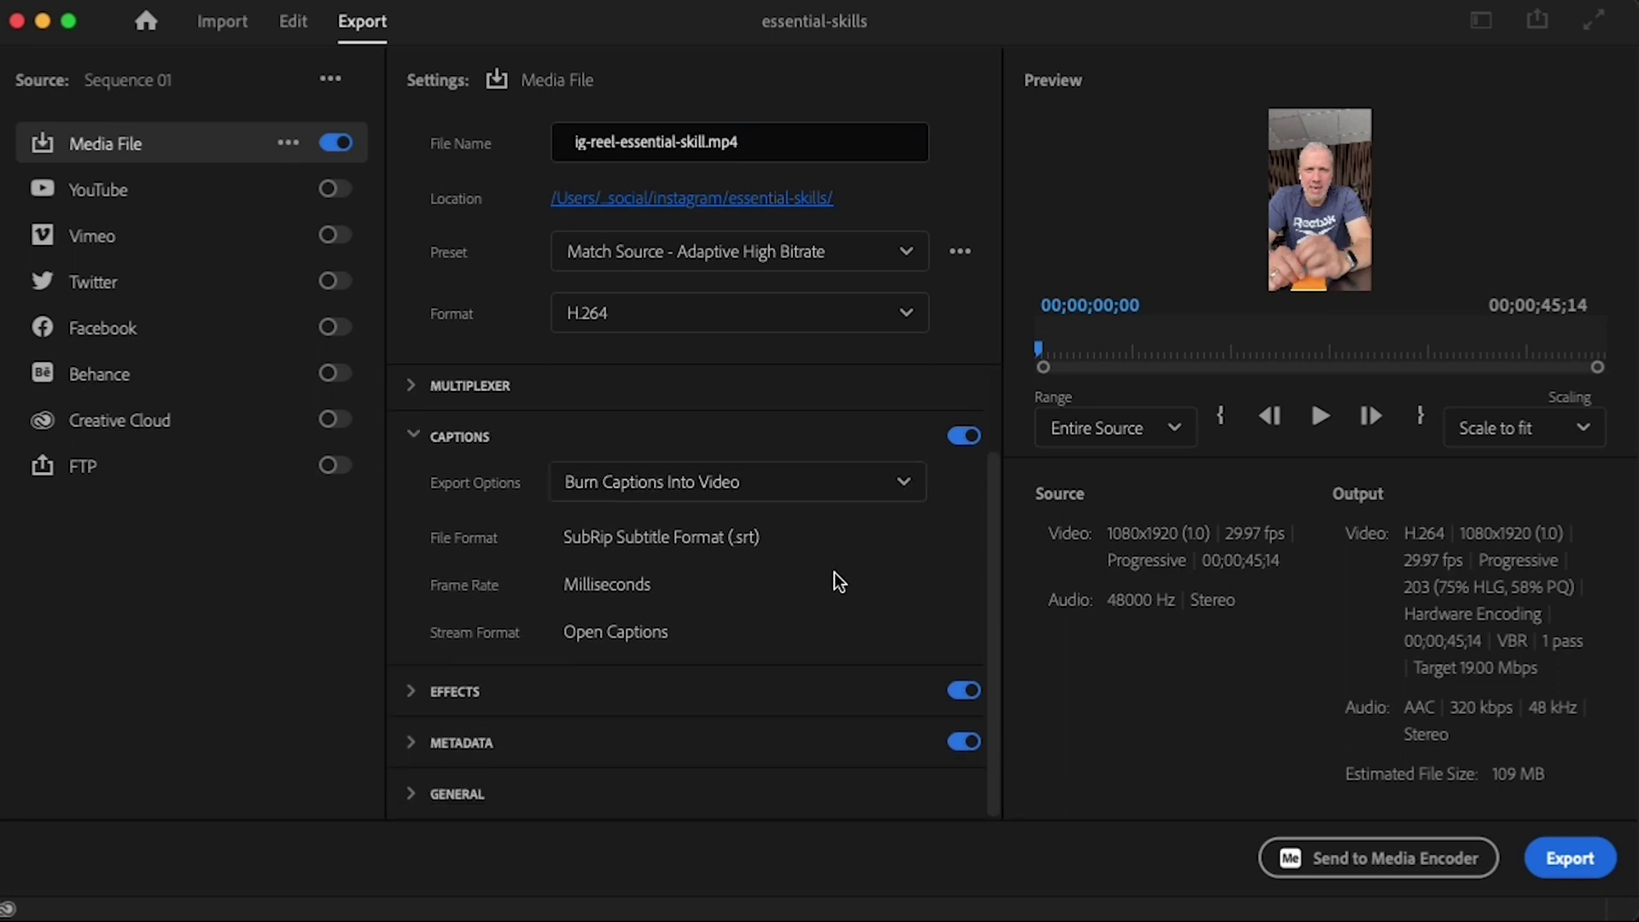
{"action": "scroll", "coordinate": [839, 581], "scroll_direction": "up", "scroll_amount": 1}
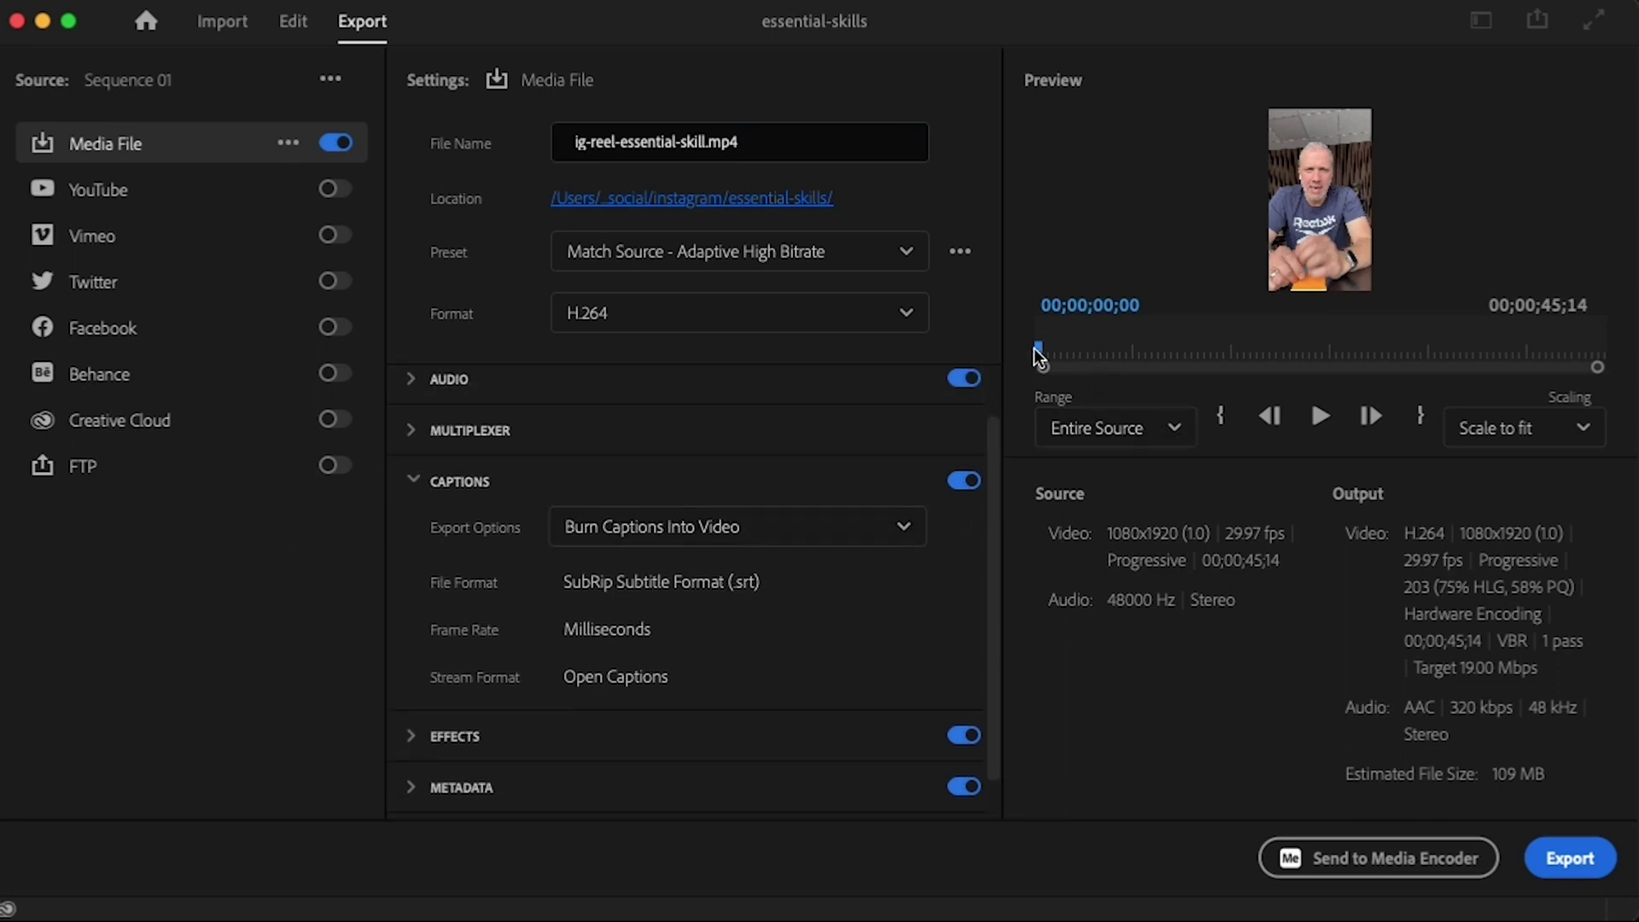
{"action": "left_click", "coordinate": [1318, 416]}
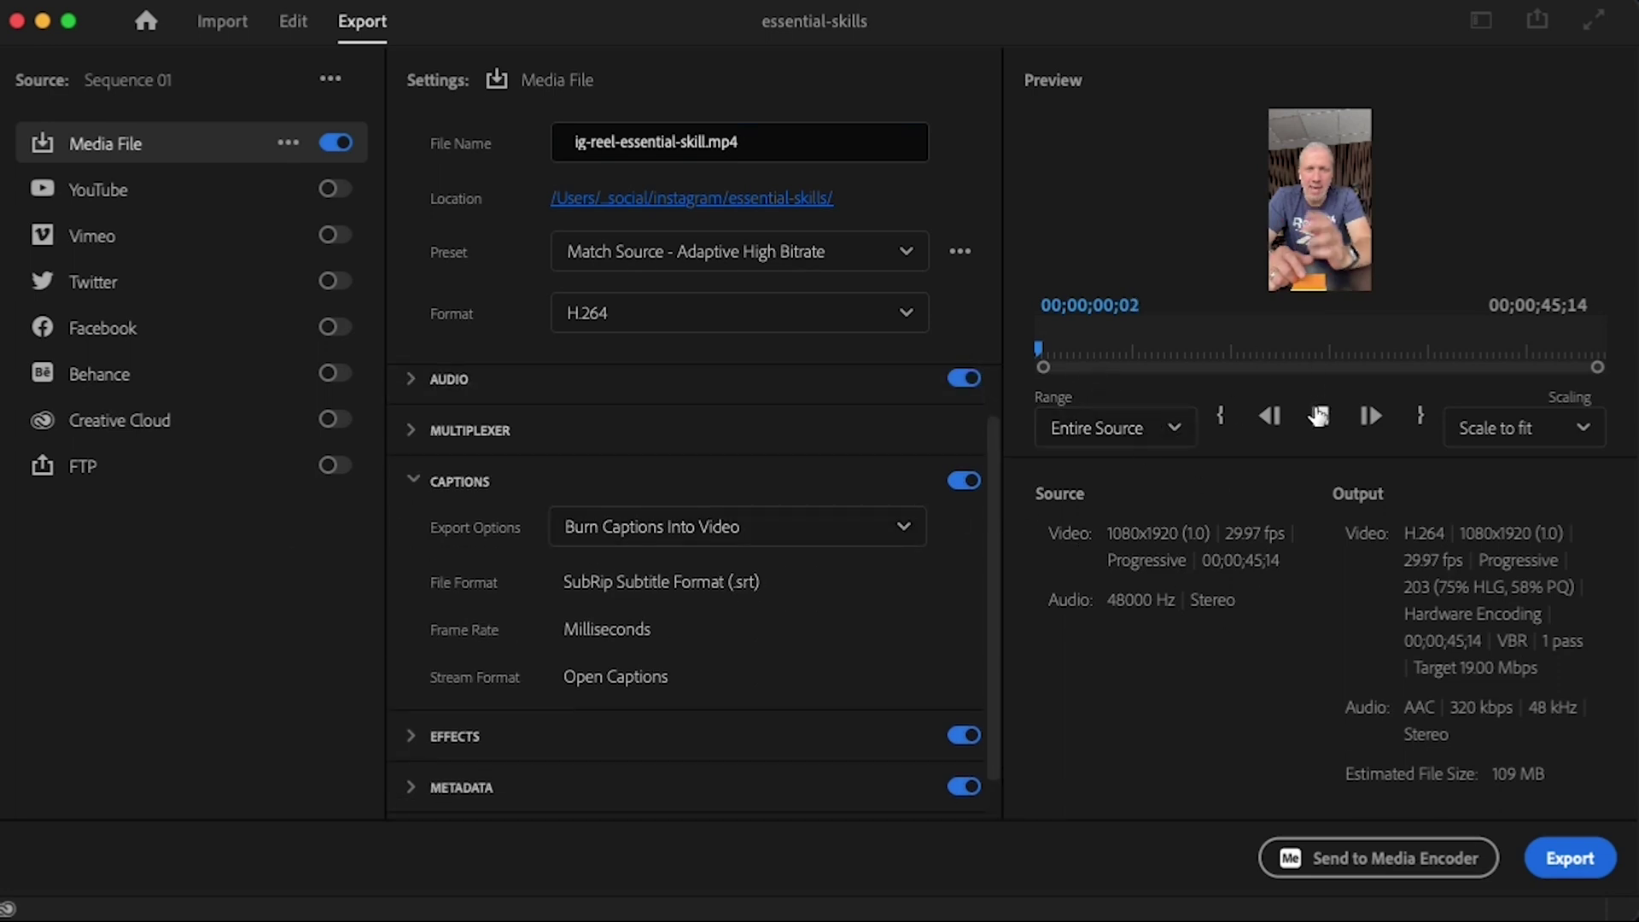
{"action": "left_click", "coordinate": [1318, 415]}
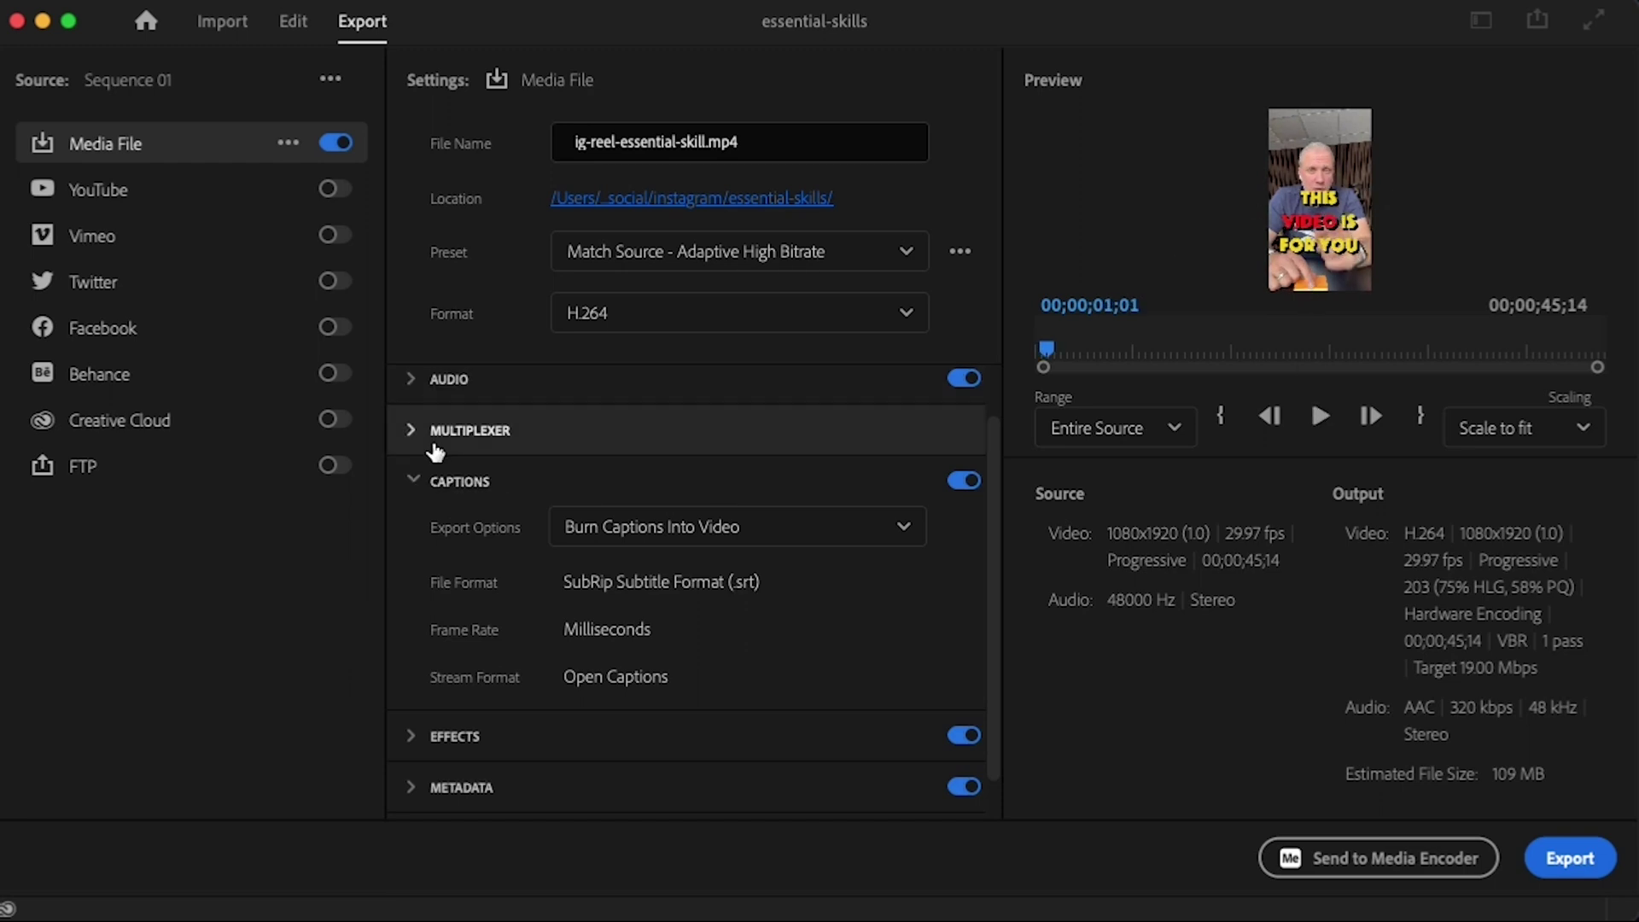
{"action": "scroll", "coordinate": [465, 512], "scroll_direction": "down", "scroll_amount": 1}
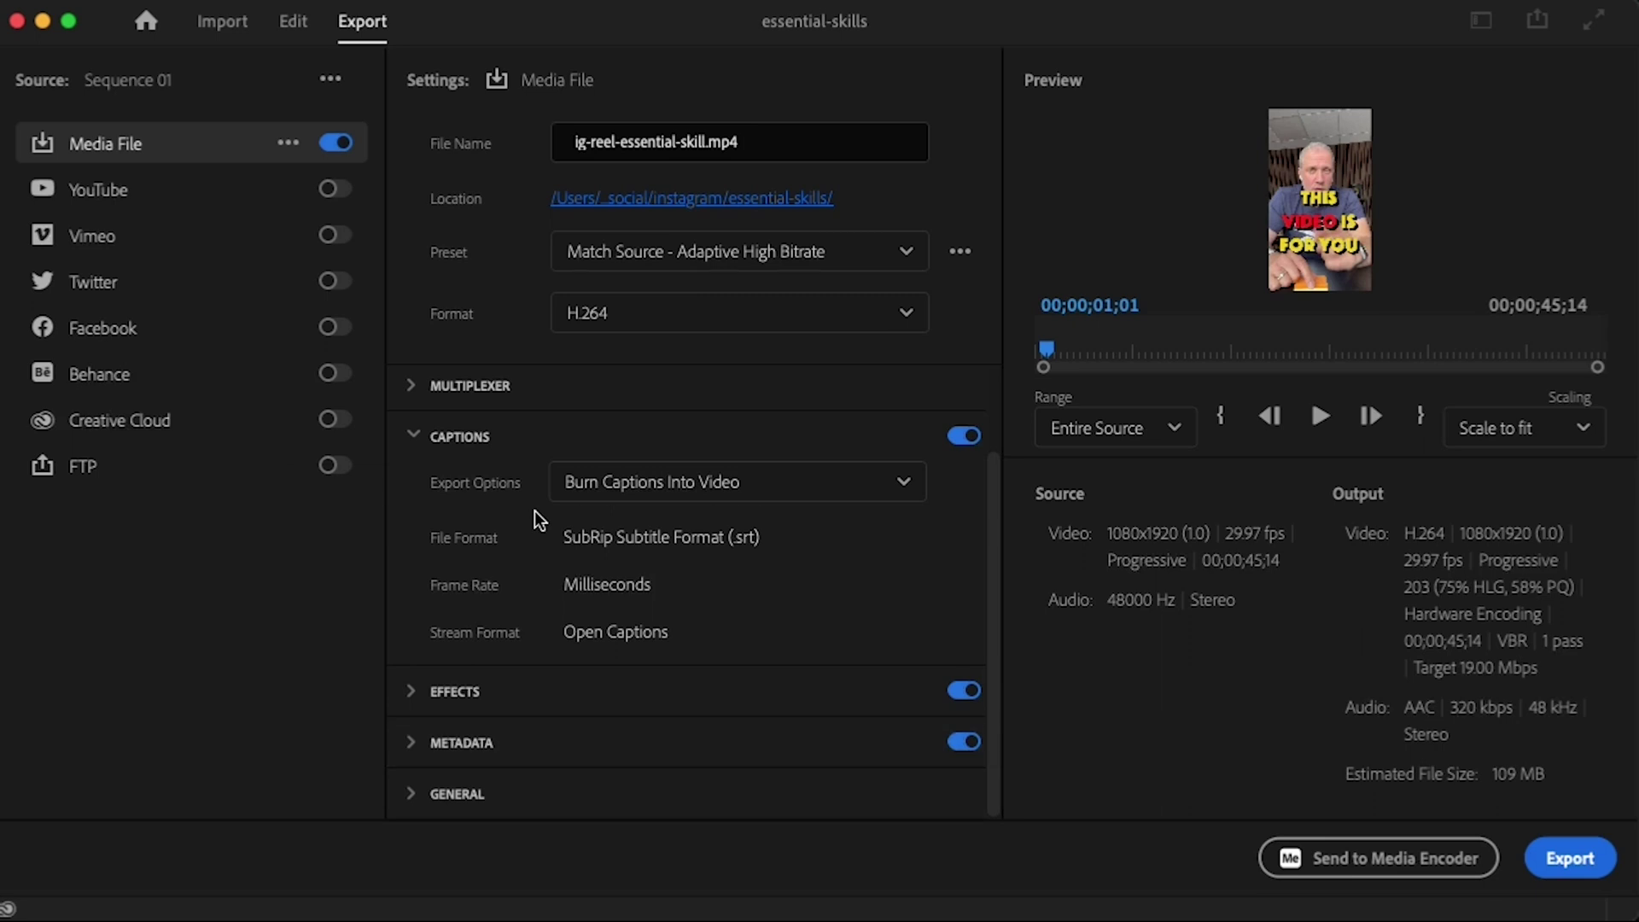
{"action": "left_click", "coordinate": [414, 436]}
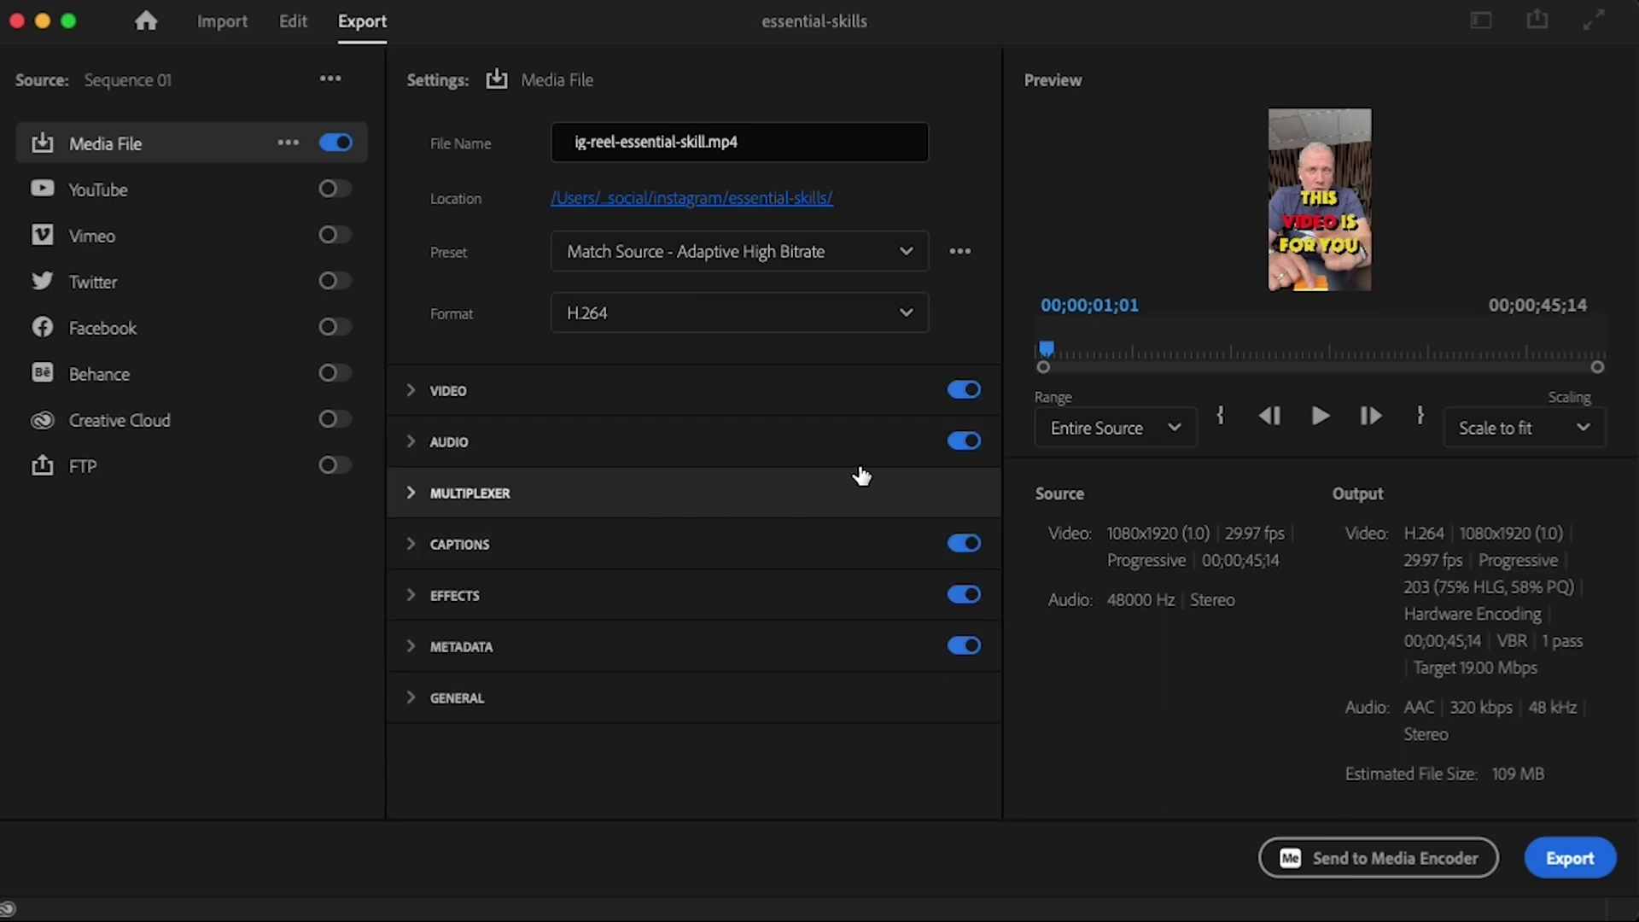
{"action": "left_click", "coordinate": [412, 546]}
{"action": "scroll", "coordinate": [797, 613], "scroll_direction": "down", "scroll_amount": 2}
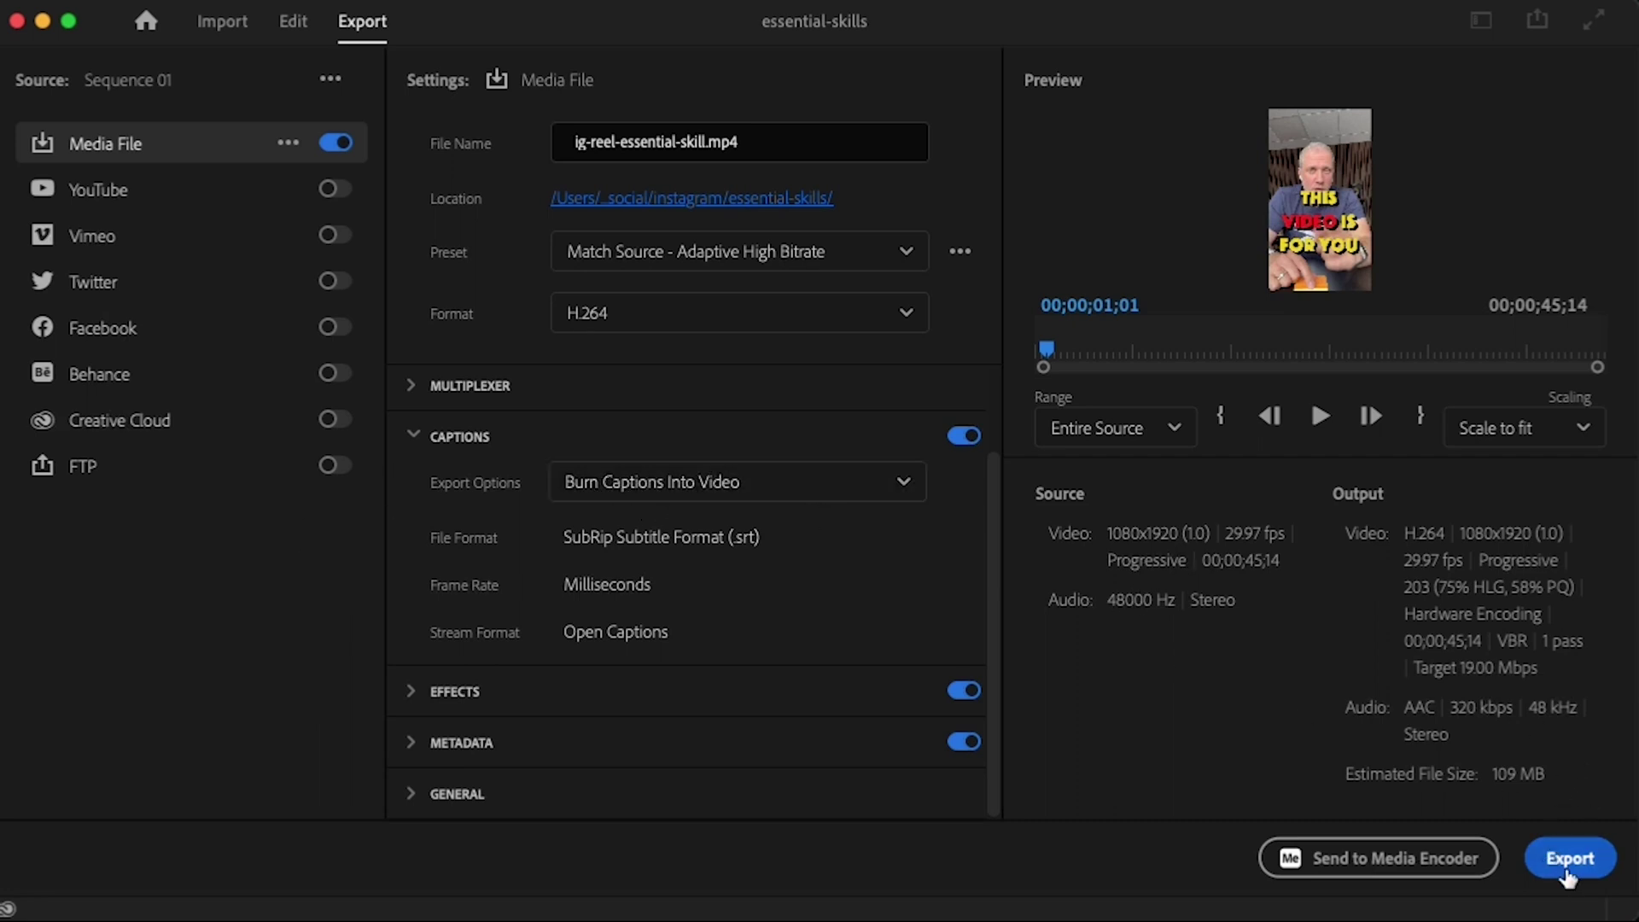
- Start the H.264 export of ig-reel-essential-skill.mp4 and let Sequence 01 finish encoding
{"action": "left_click", "coordinate": [1567, 862]}
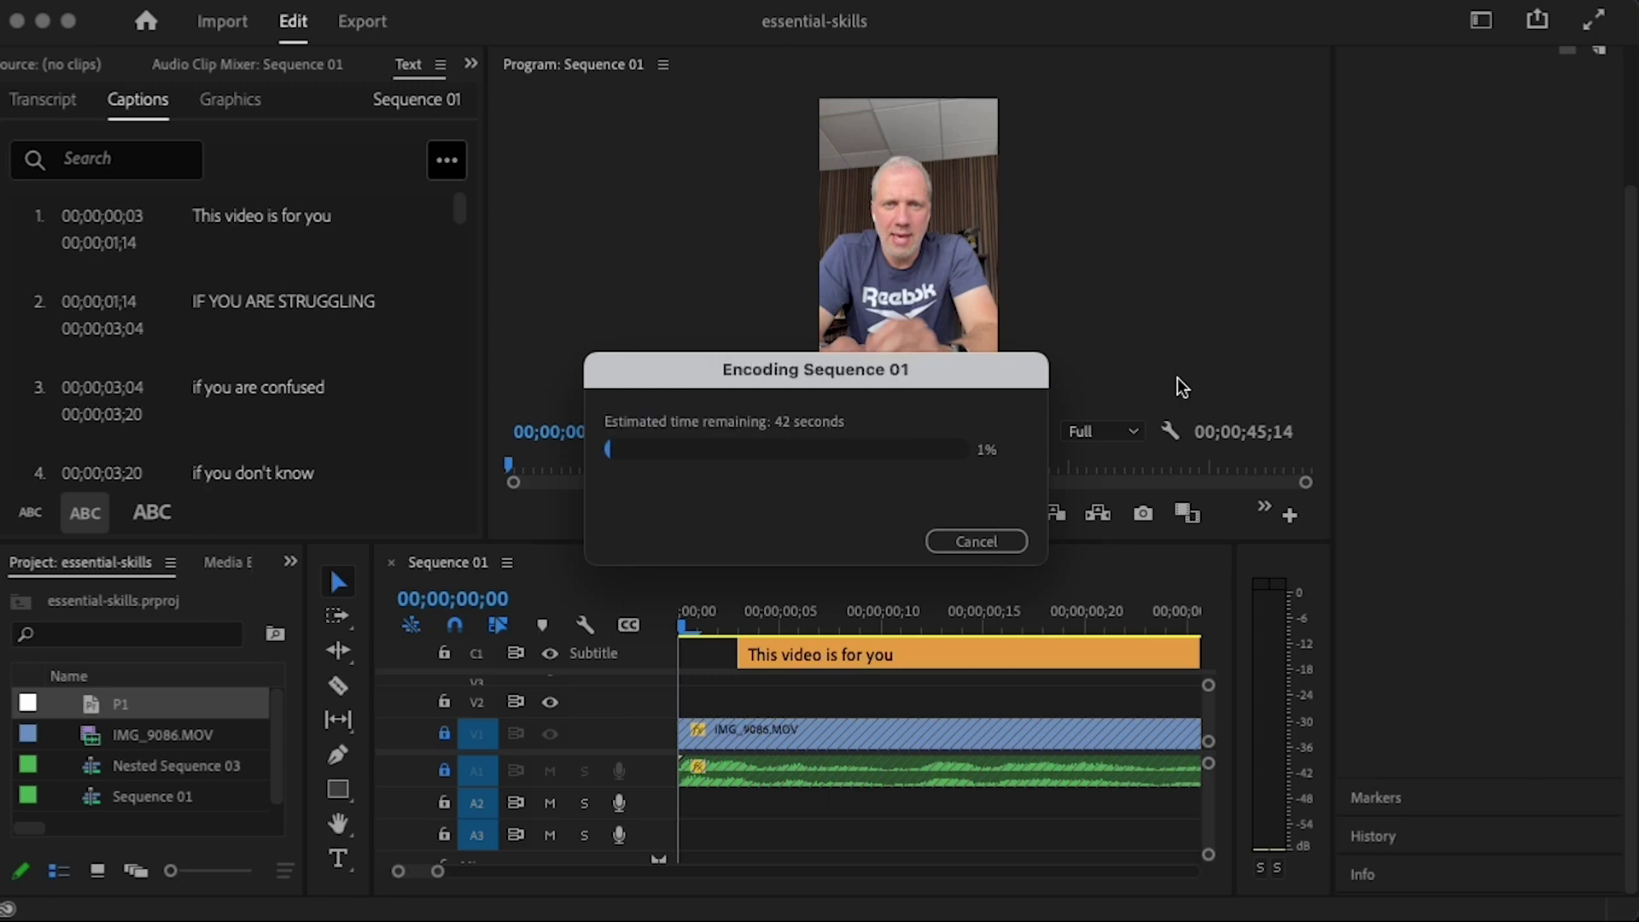